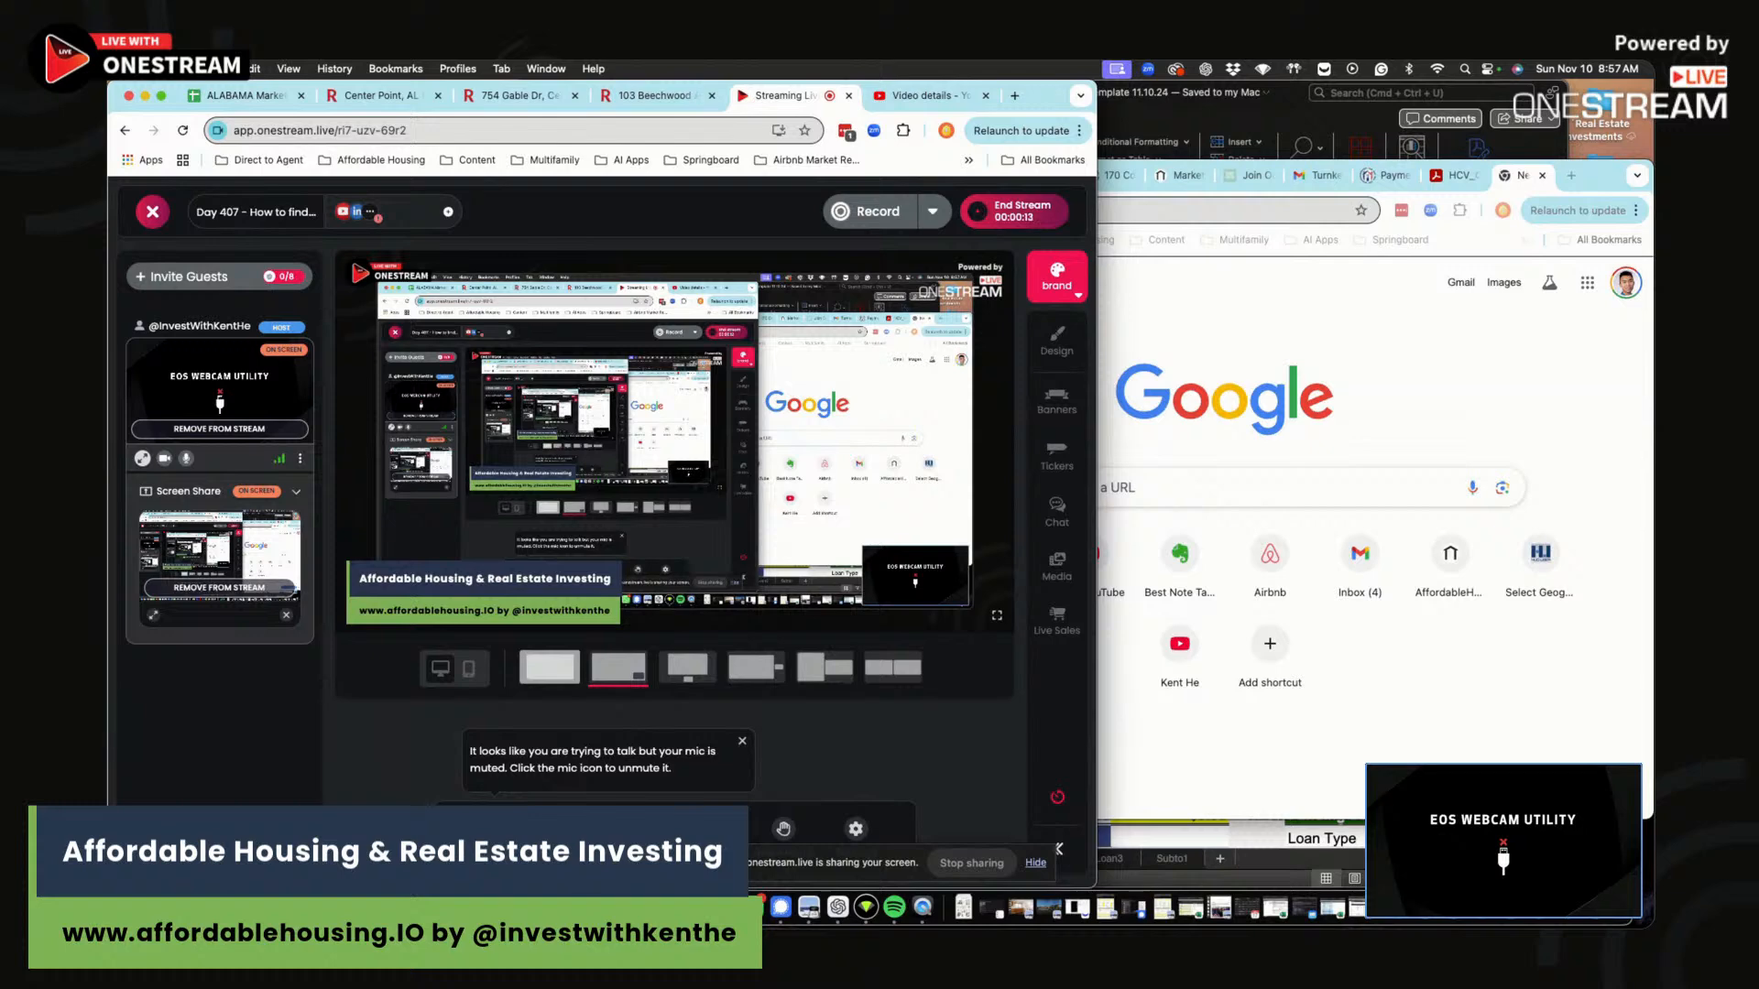
{"action": "left_click", "coordinate": [511, 829]}
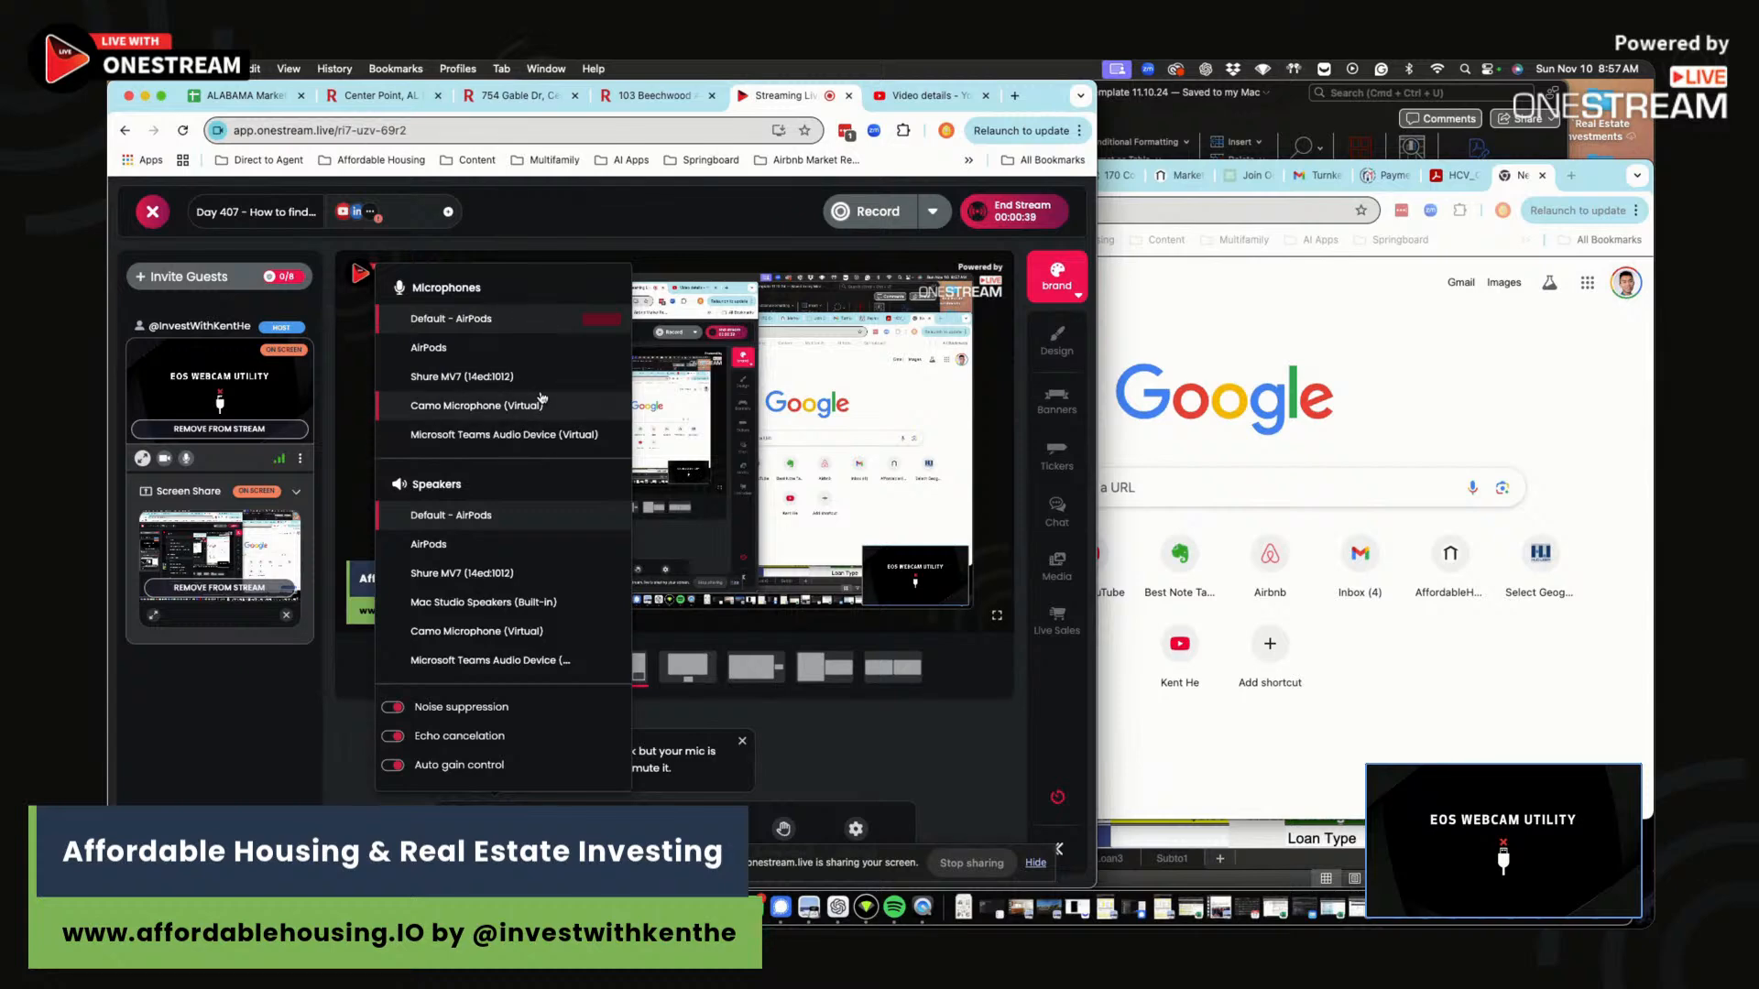
{"action": "left_click", "coordinate": [948, 723]}
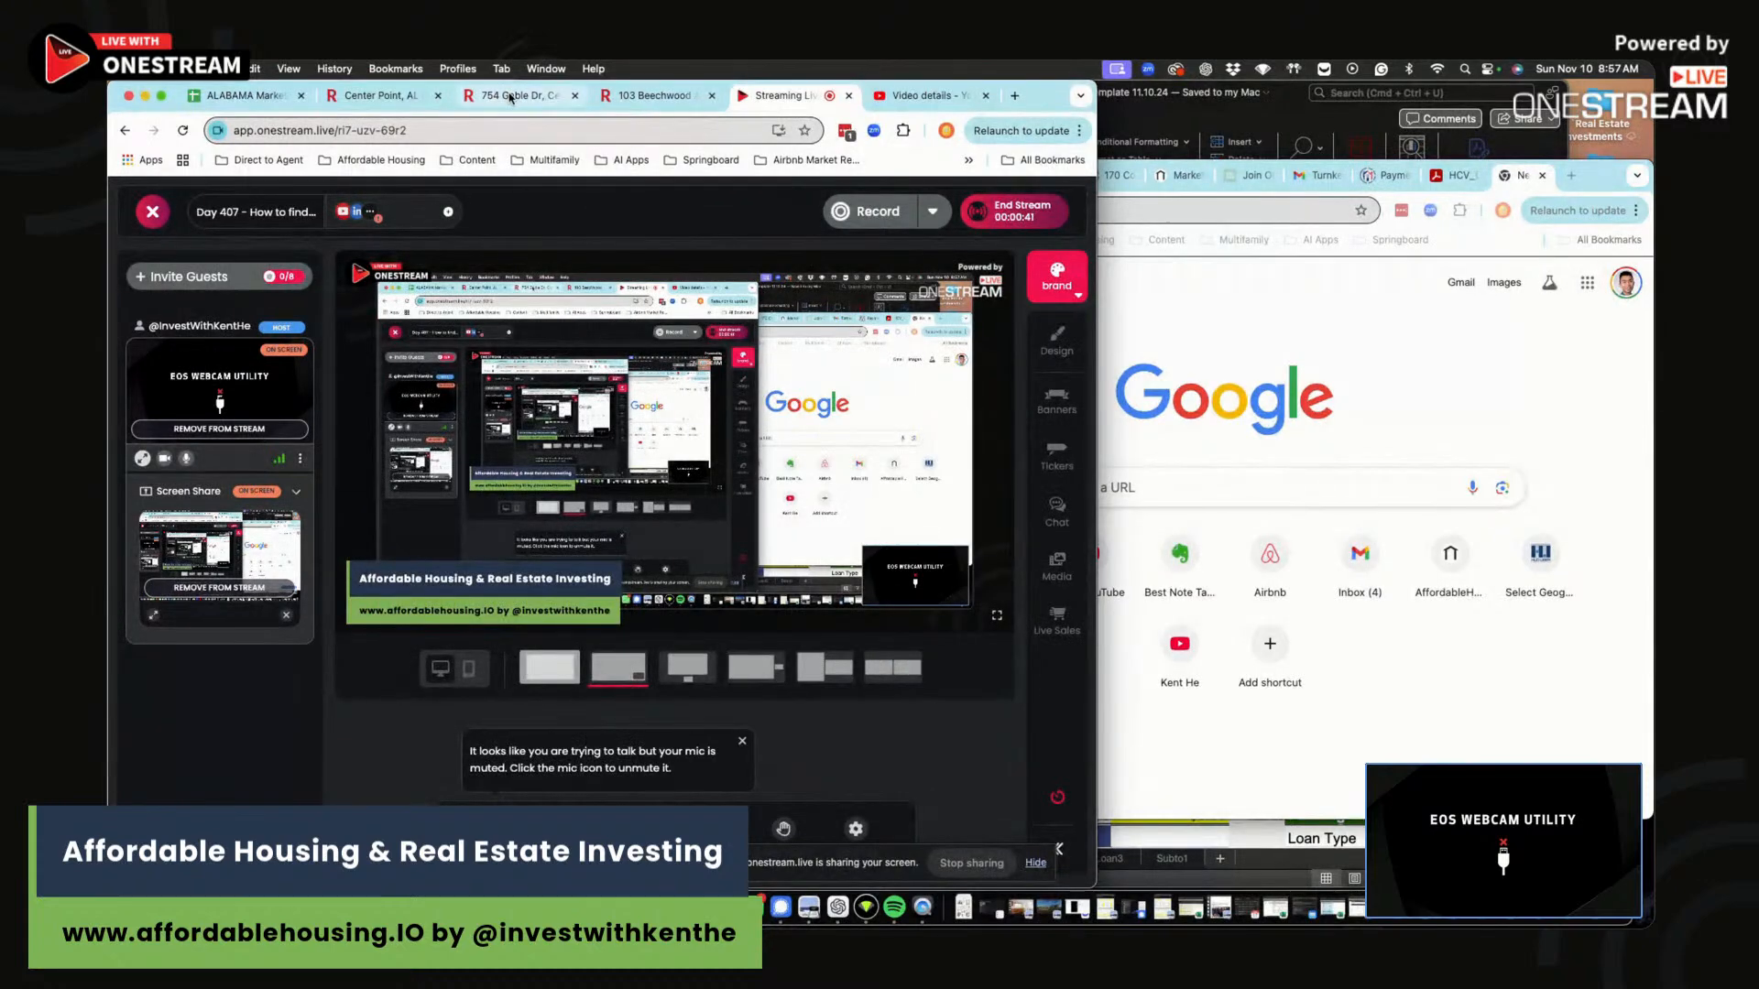
{"action": "left_click", "coordinate": [518, 95]}
{"action": "mouse_move", "coordinate": [463, 659]}
{"action": "left_mouse_down"}
{"action": "mouse_move", "coordinate": [282, 659]}
{"action": "mouse_move", "coordinate": [460, 666]}
{"action": "left_mouse_up"}
{"action": "left_click", "coordinate": [461, 665]}
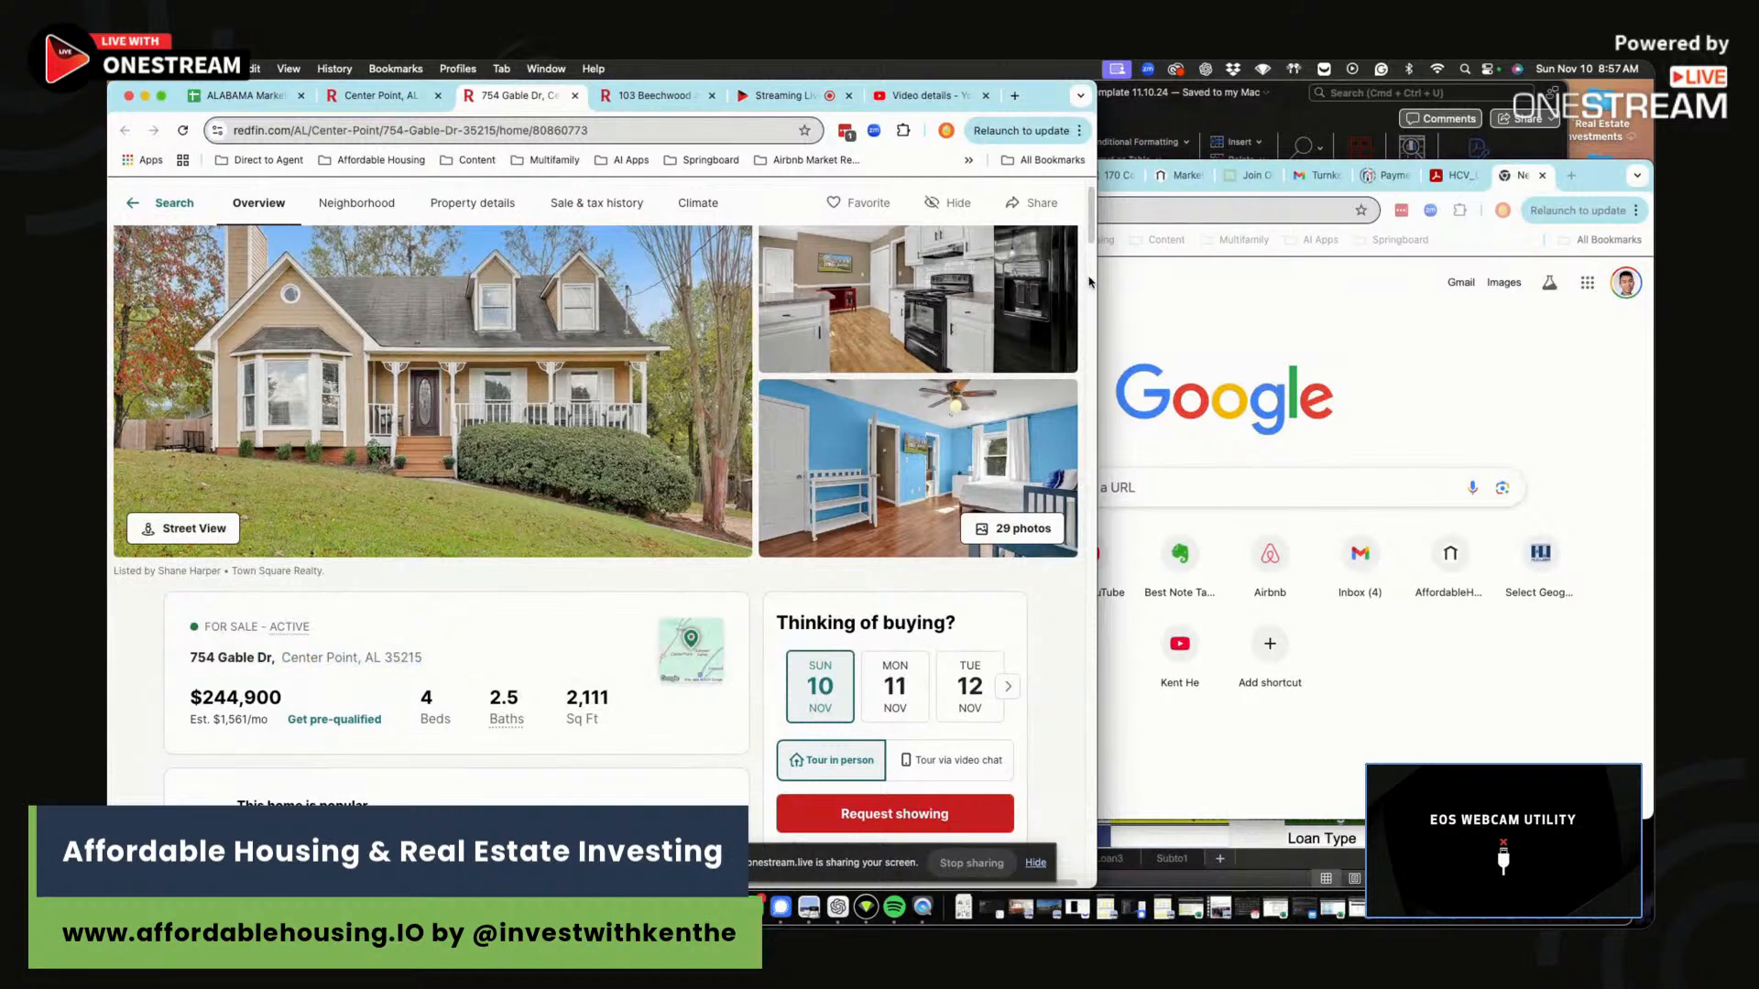
{"action": "left_click_drag", "start_coordinate": [1099, 277], "coordinate": [1342, 277]}
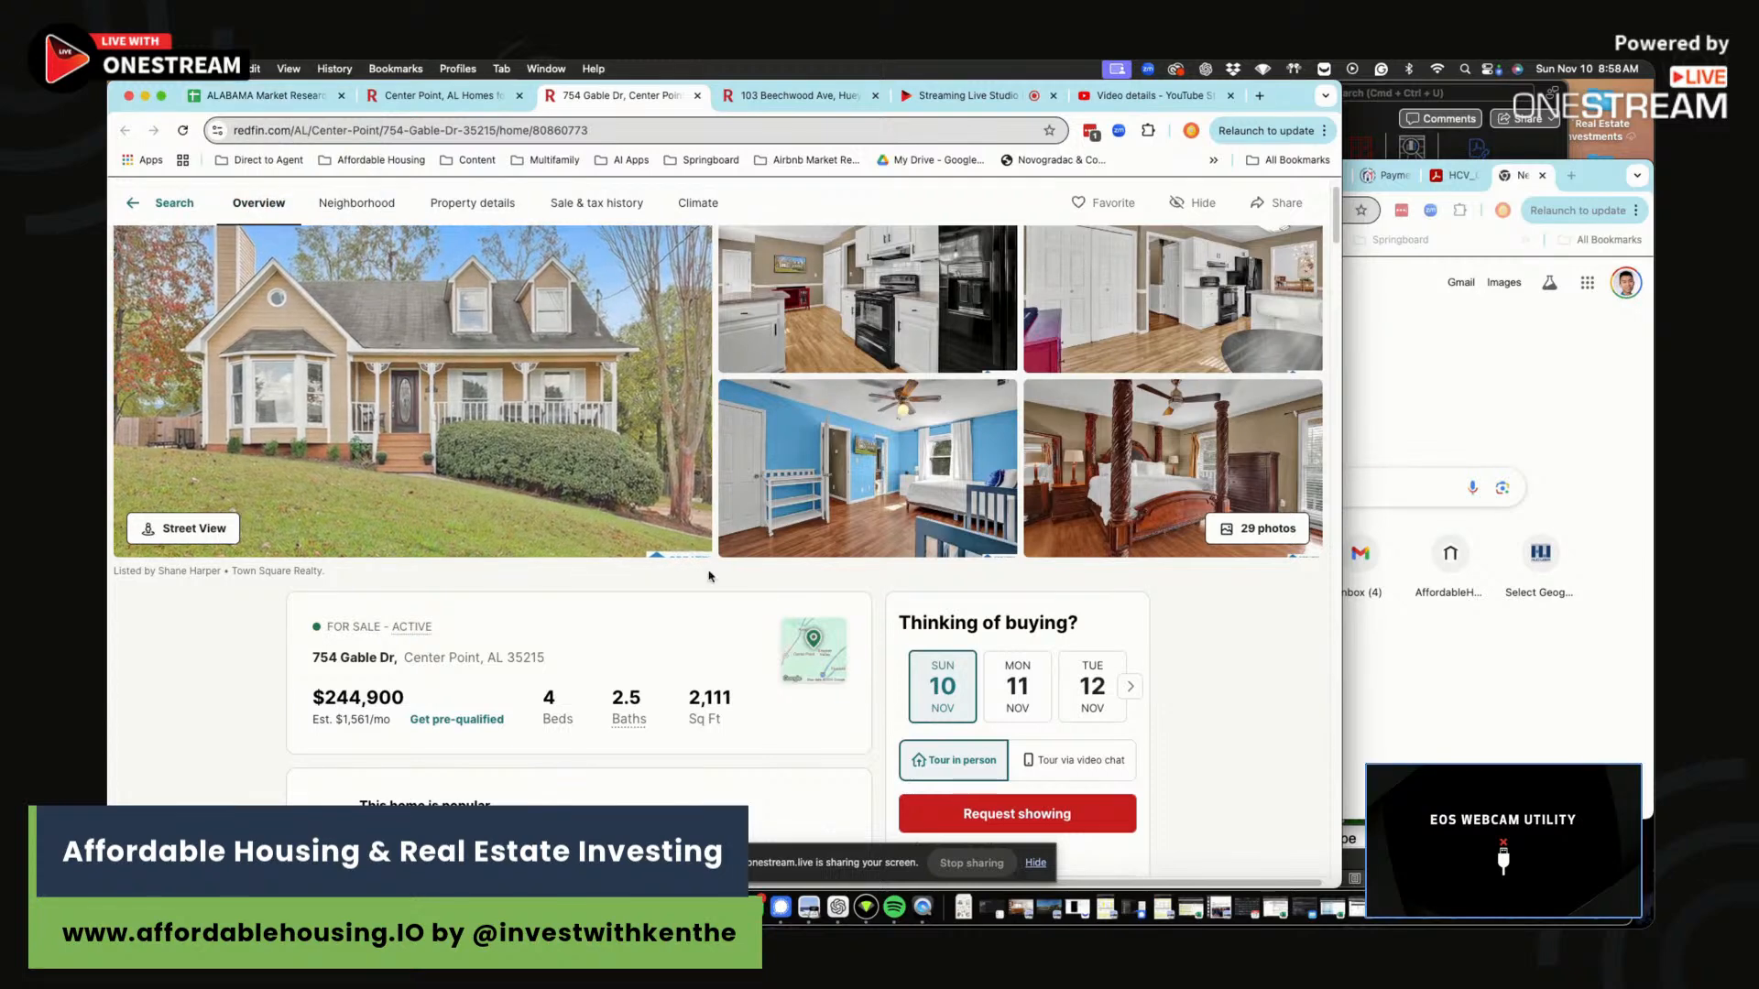
{"action": "left_click_drag", "start_coordinate": [552, 661], "coordinate": [487, 653]}
{"action": "left_click", "coordinate": [487, 653]}
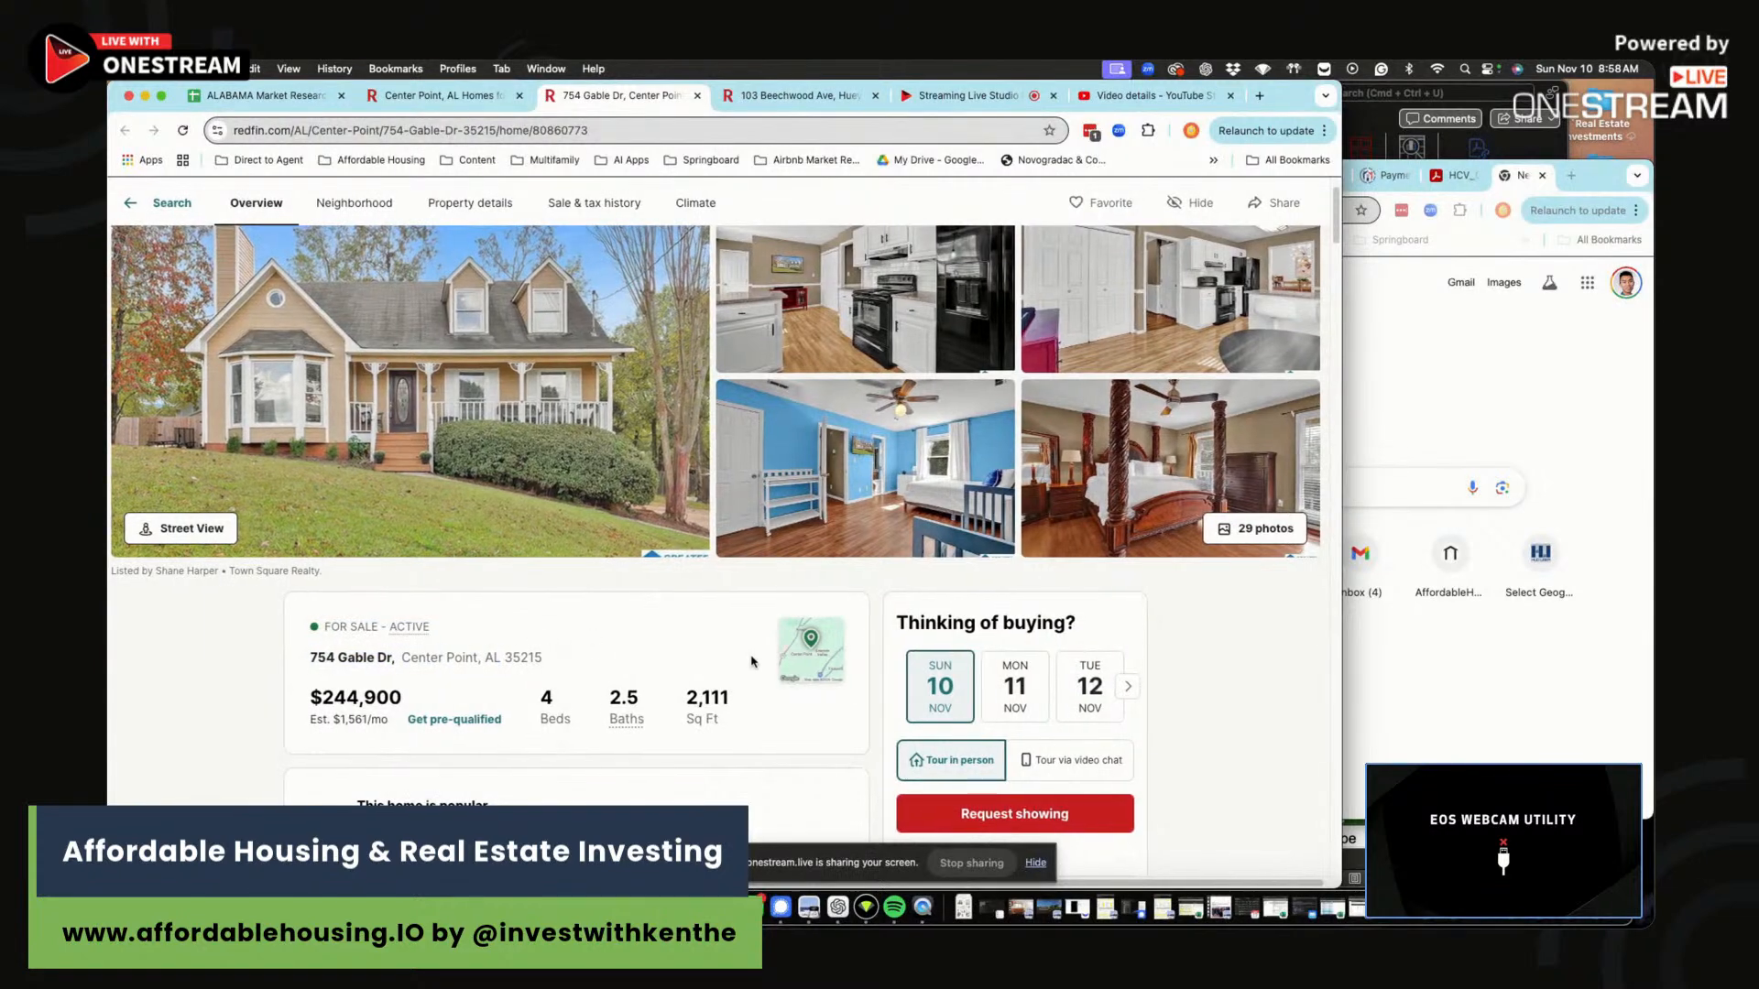
{"action": "left_click", "coordinate": [813, 654]}
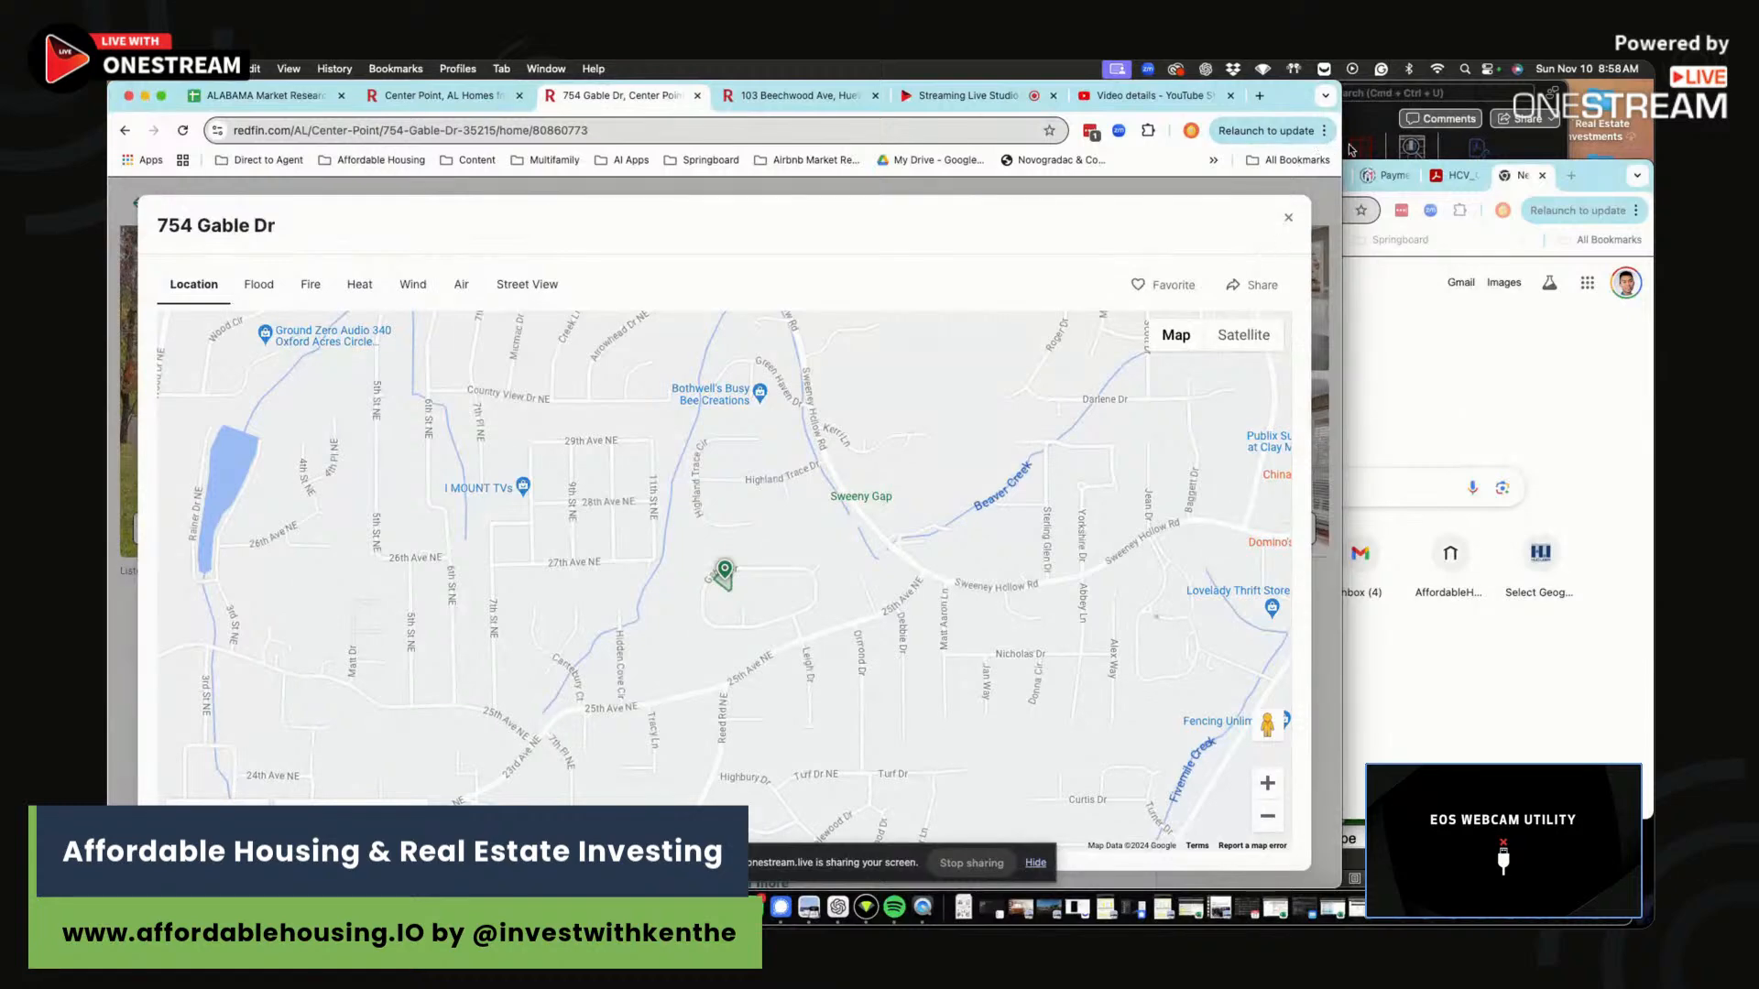
Zoom out and pan the map toward Birmingham, Hueytown and Bessemer.
{"action": "left_click_drag", "start_coordinate": [1349, 150], "coordinate": [1534, 149]}
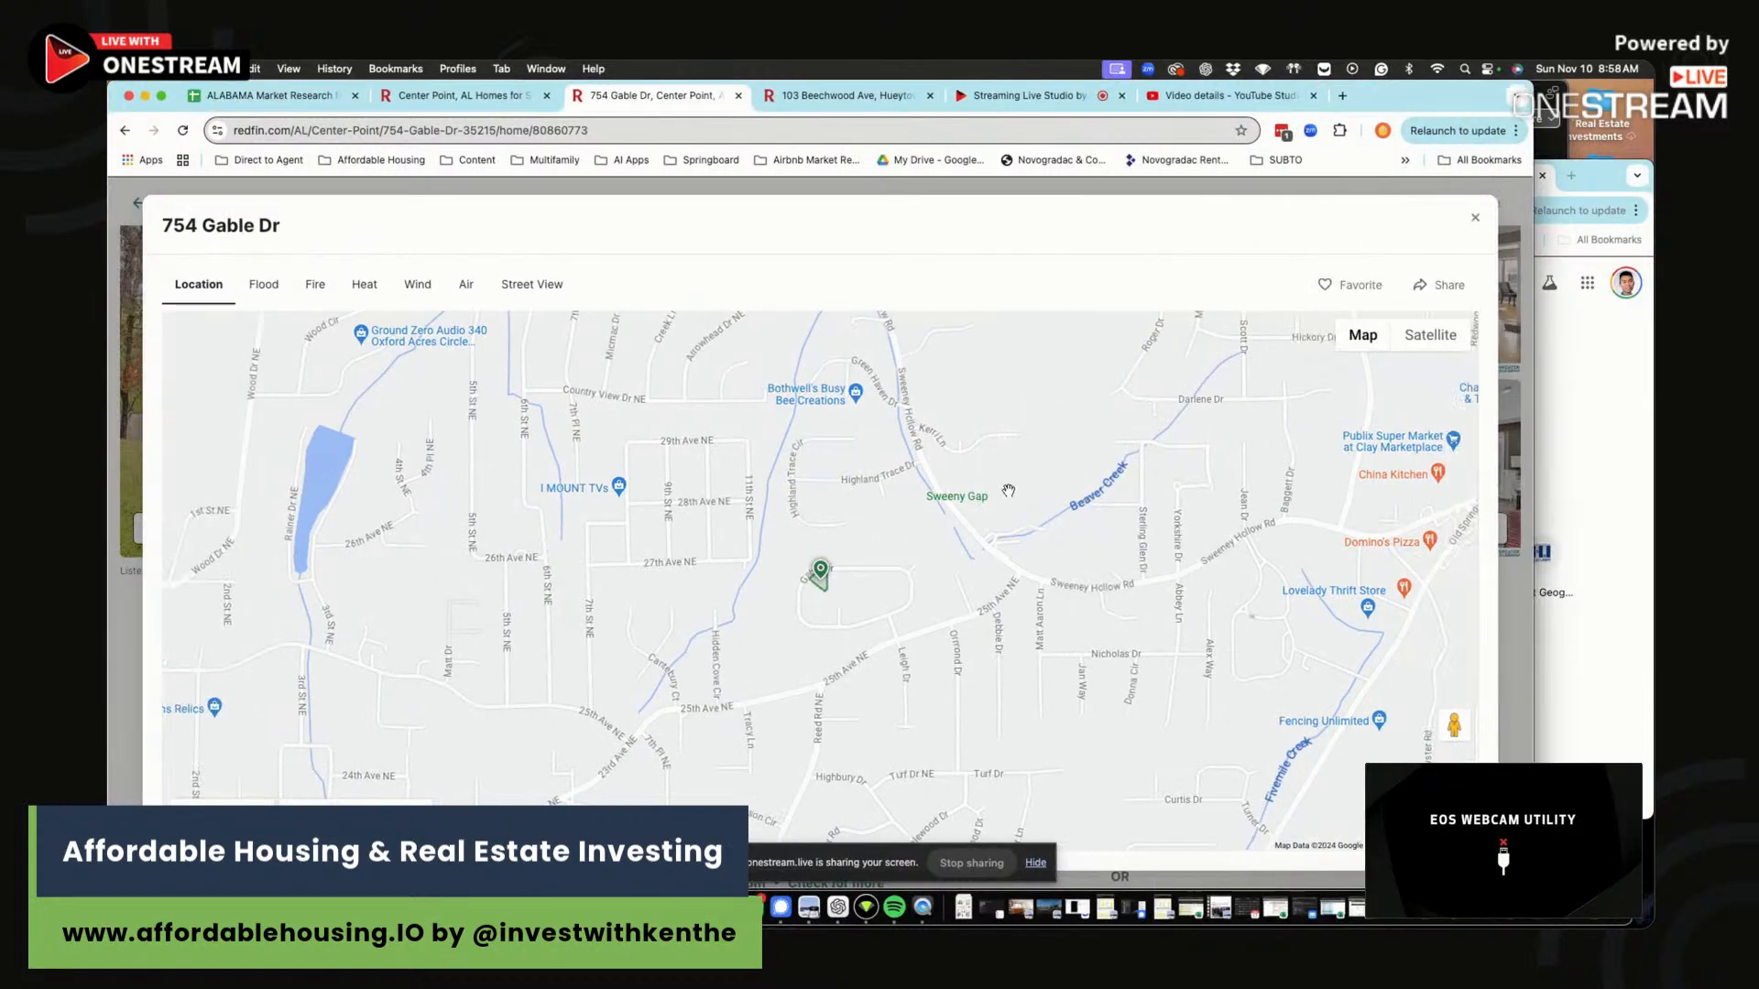
{"action": "scroll", "coordinate": [1017, 483], "scroll_direction": "down", "scroll_amount": 5}
{"action": "left_click_drag", "start_coordinate": [925, 476], "coordinate": [1090, 320]}
{"action": "scroll", "coordinate": [861, 495], "scroll_direction": "down", "scroll_amount": 3}
{"action": "left_click_drag", "start_coordinate": [843, 491], "coordinate": [1049, 390]}
{"action": "left_click_drag", "start_coordinate": [788, 559], "coordinate": [988, 324]}
{"action": "left_click_drag", "start_coordinate": [892, 563], "coordinate": [1090, 465]}
{"action": "left_click_drag", "start_coordinate": [854, 680], "coordinate": [1020, 478]}
Pan back and zoom into Center Point, then bring up the ALABAMA Market Research spreadsheet.
{"action": "left_click_drag", "start_coordinate": [936, 580], "coordinate": [884, 618]}
{"action": "left_click_drag", "start_coordinate": [1025, 416], "coordinate": [769, 632]}
{"action": "left_click_drag", "start_coordinate": [1163, 341], "coordinate": [913, 466]}
{"action": "left_click_drag", "start_coordinate": [1011, 409], "coordinate": [751, 503]}
{"action": "left_click_drag", "start_coordinate": [1012, 330], "coordinate": [986, 559]}
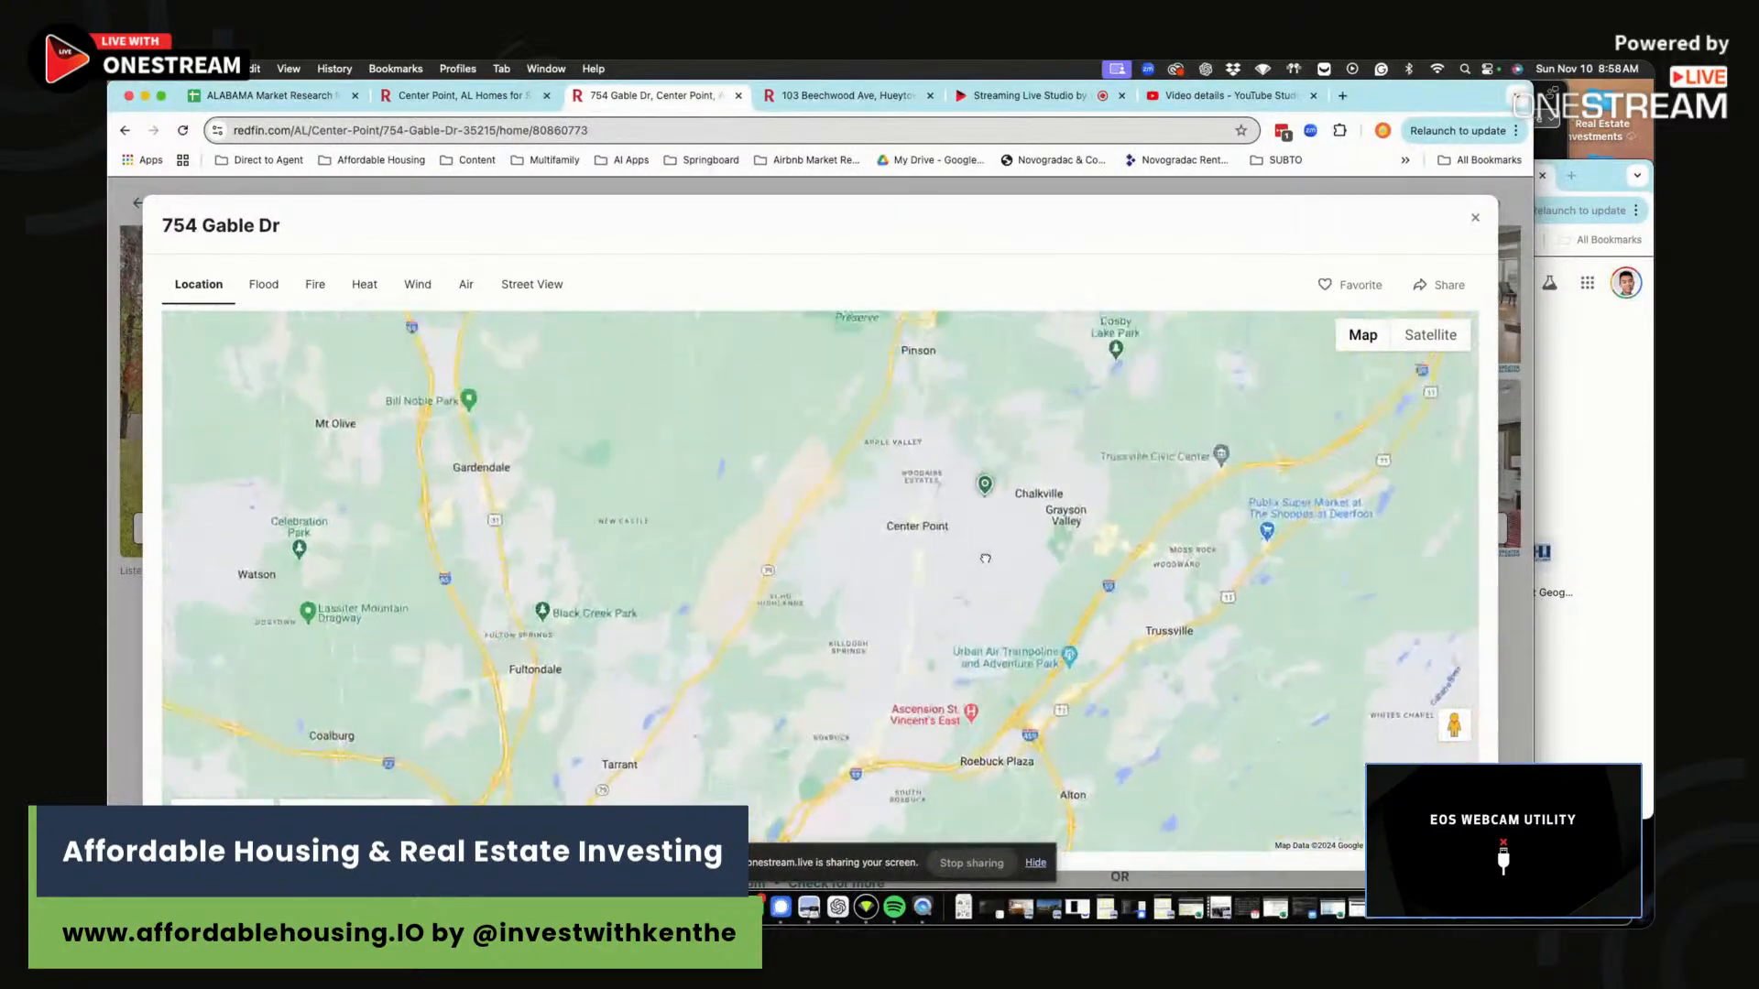
{"action": "scroll", "coordinate": [986, 558], "scroll_direction": "up", "scroll_amount": 5}
{"action": "scroll", "coordinate": [966, 490], "scroll_direction": "up", "scroll_amount": 1}
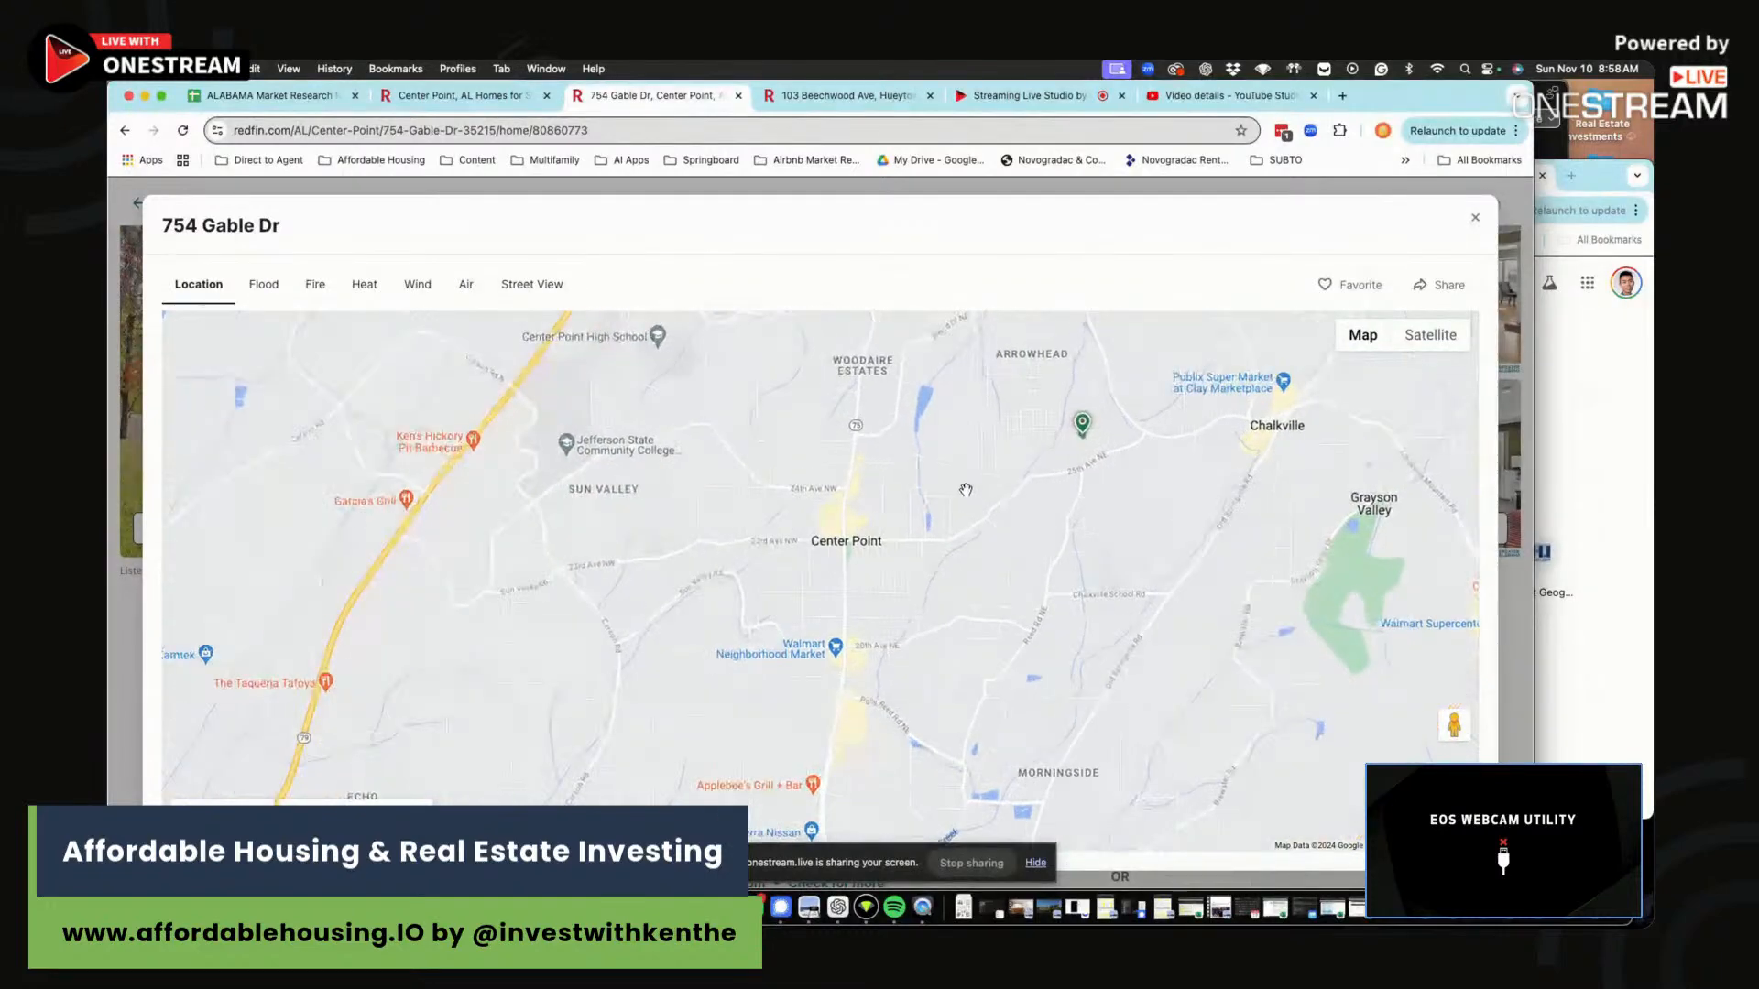
{"action": "left_click_drag", "start_coordinate": [1063, 478], "coordinate": [1002, 515]}
{"action": "scroll", "coordinate": [1002, 515], "scroll_direction": "up", "scroll_amount": 3}
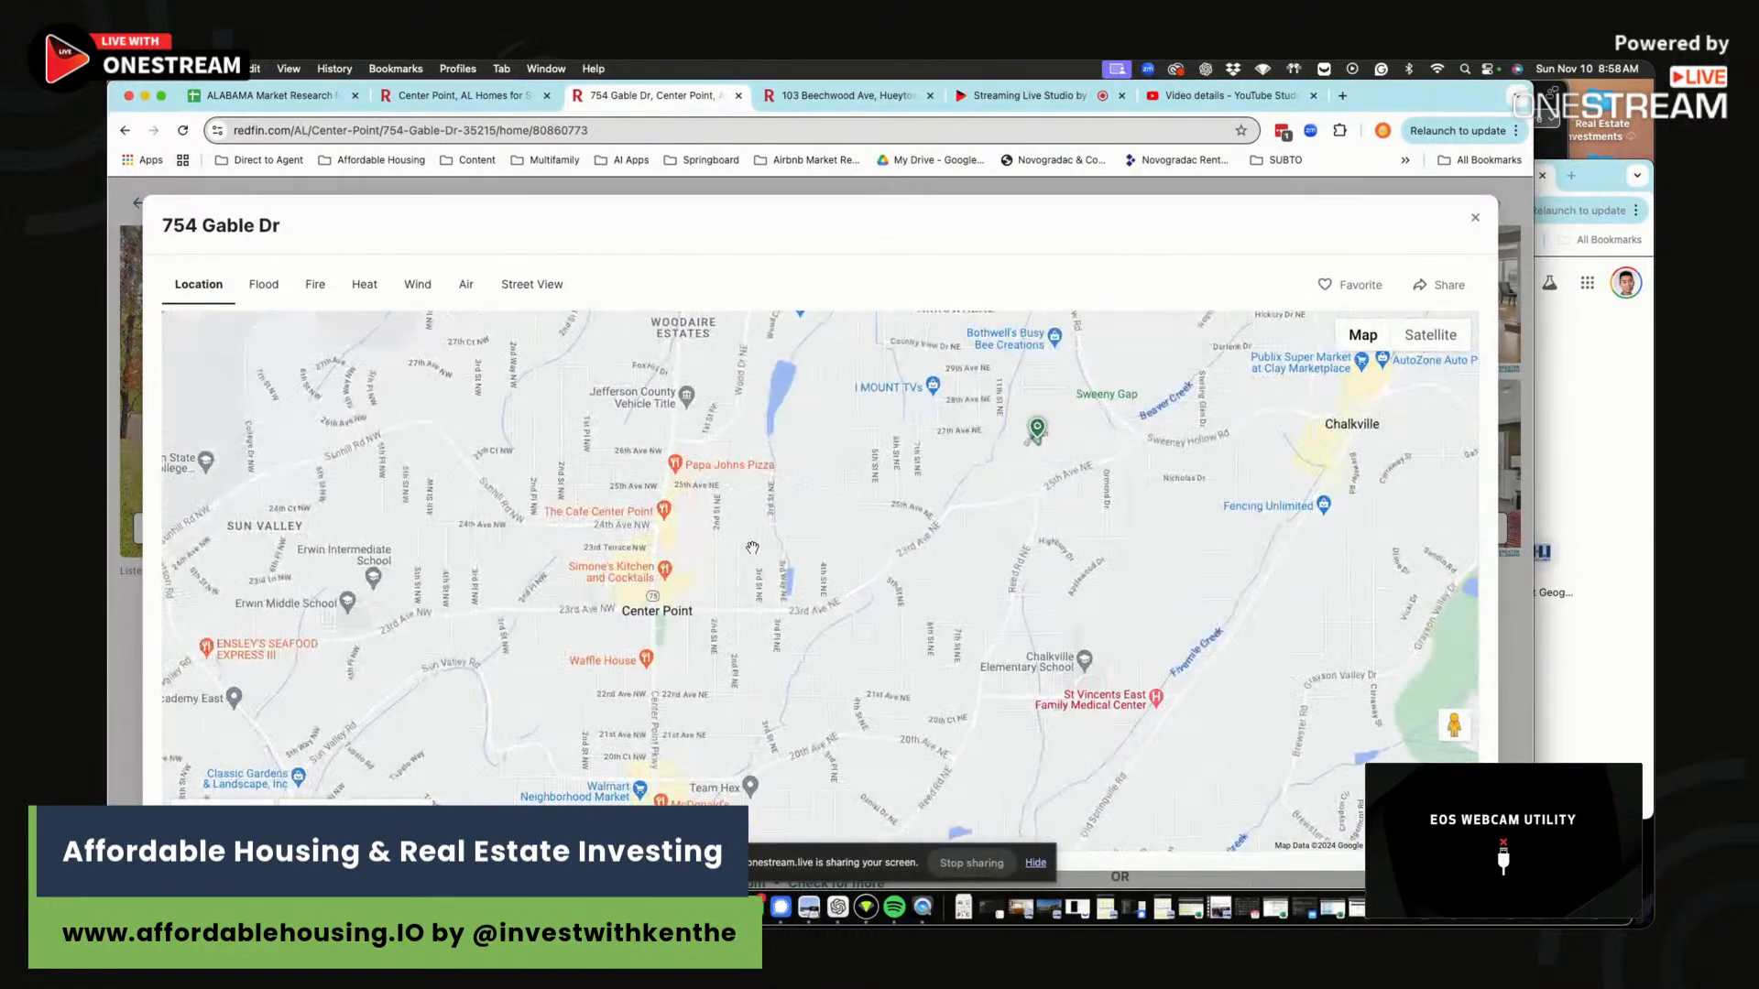
{"action": "left_click", "coordinate": [274, 99]}
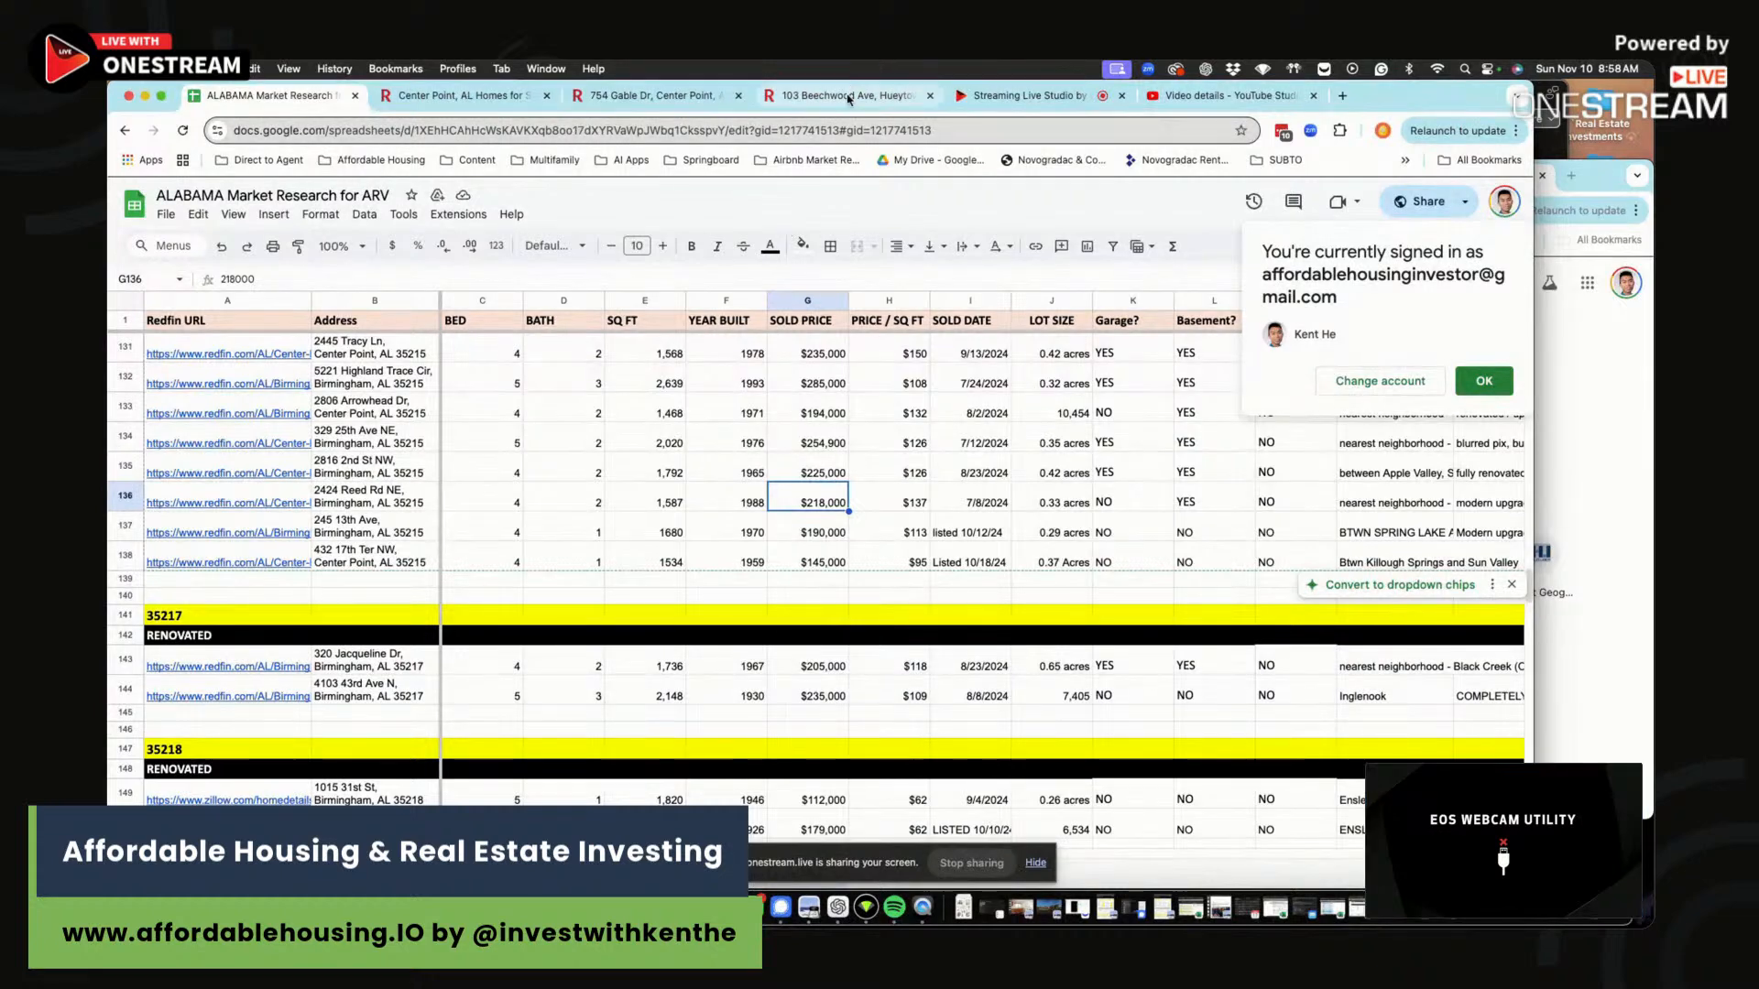
{"action": "left_click", "coordinate": [652, 95]}
{"action": "left_click", "coordinate": [1476, 240]}
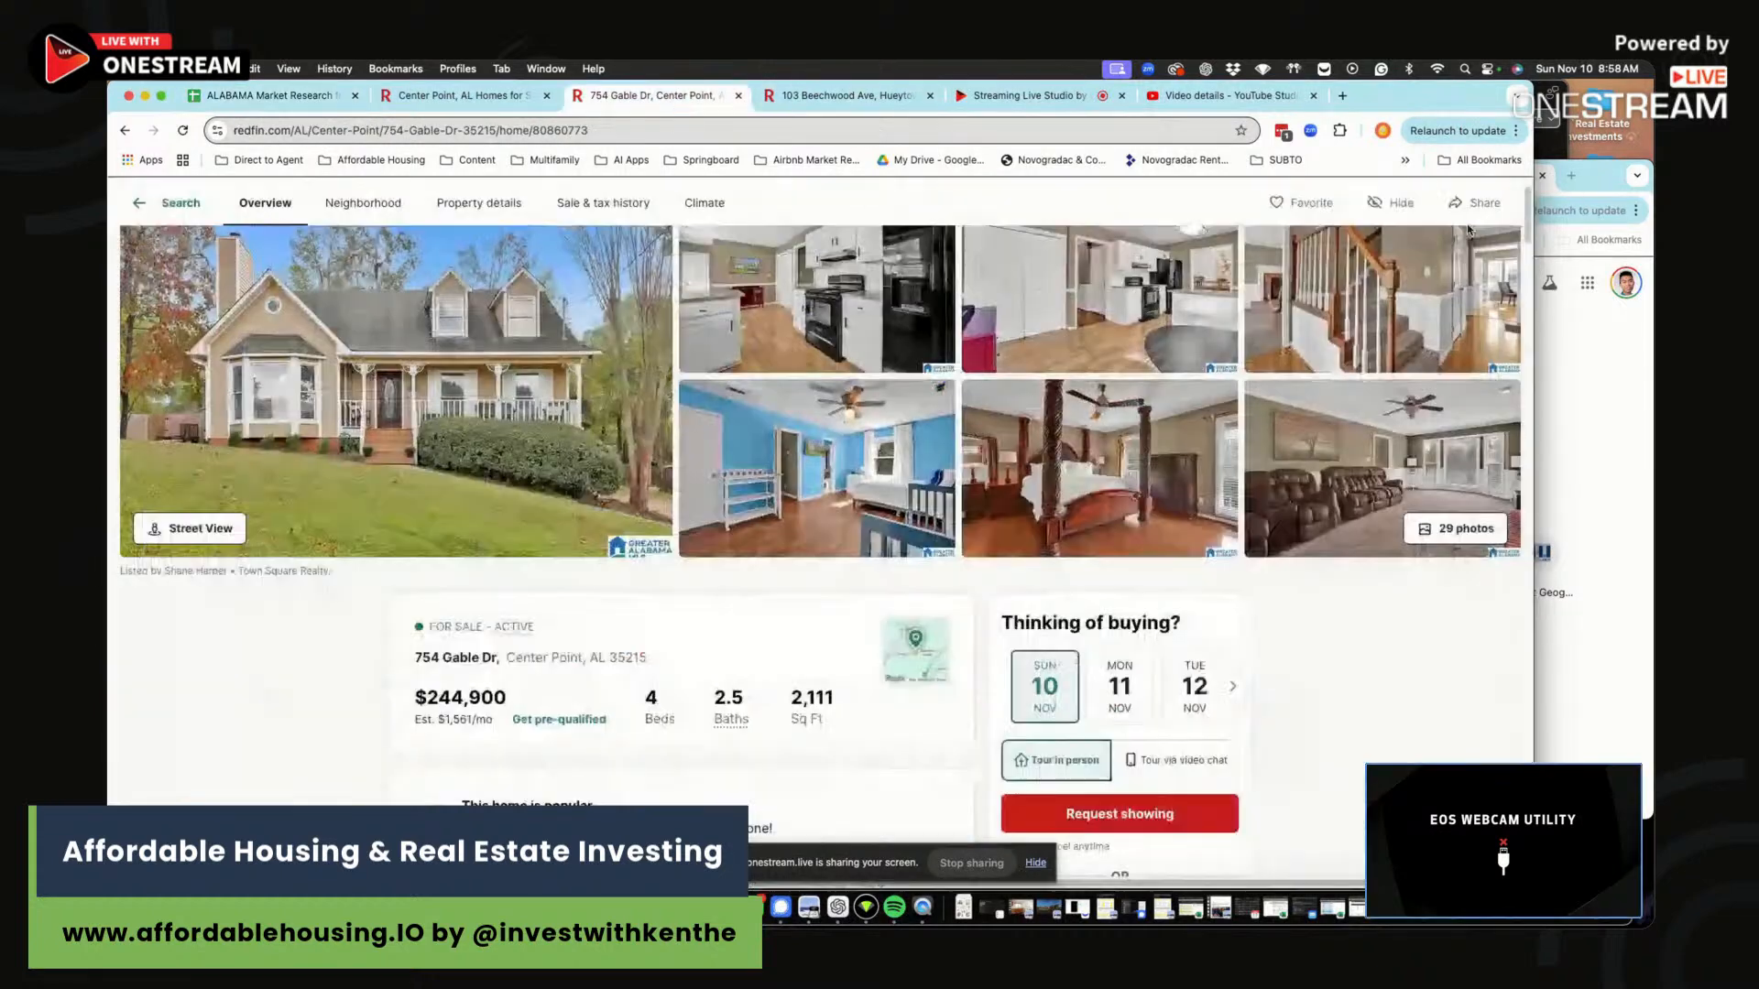
{"action": "left_click_drag", "start_coordinate": [669, 661], "coordinate": [413, 657]}
{"action": "key", "text": "super+c"}
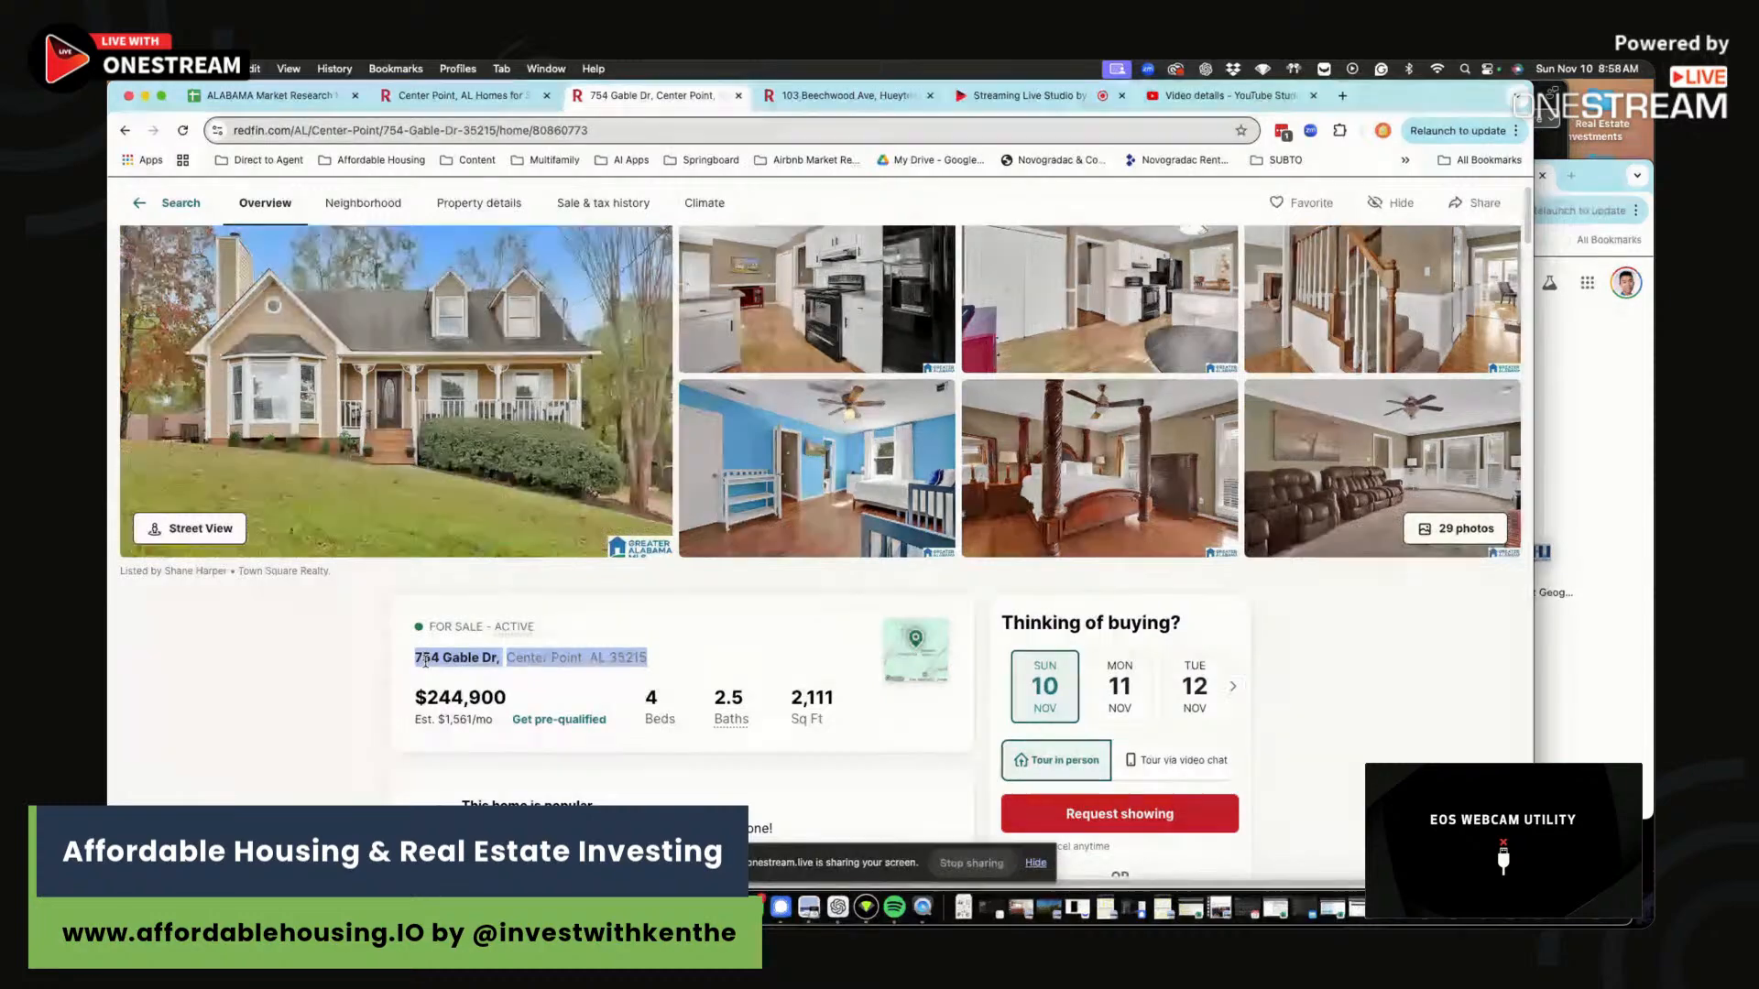
{"action": "left_click", "coordinate": [284, 94]}
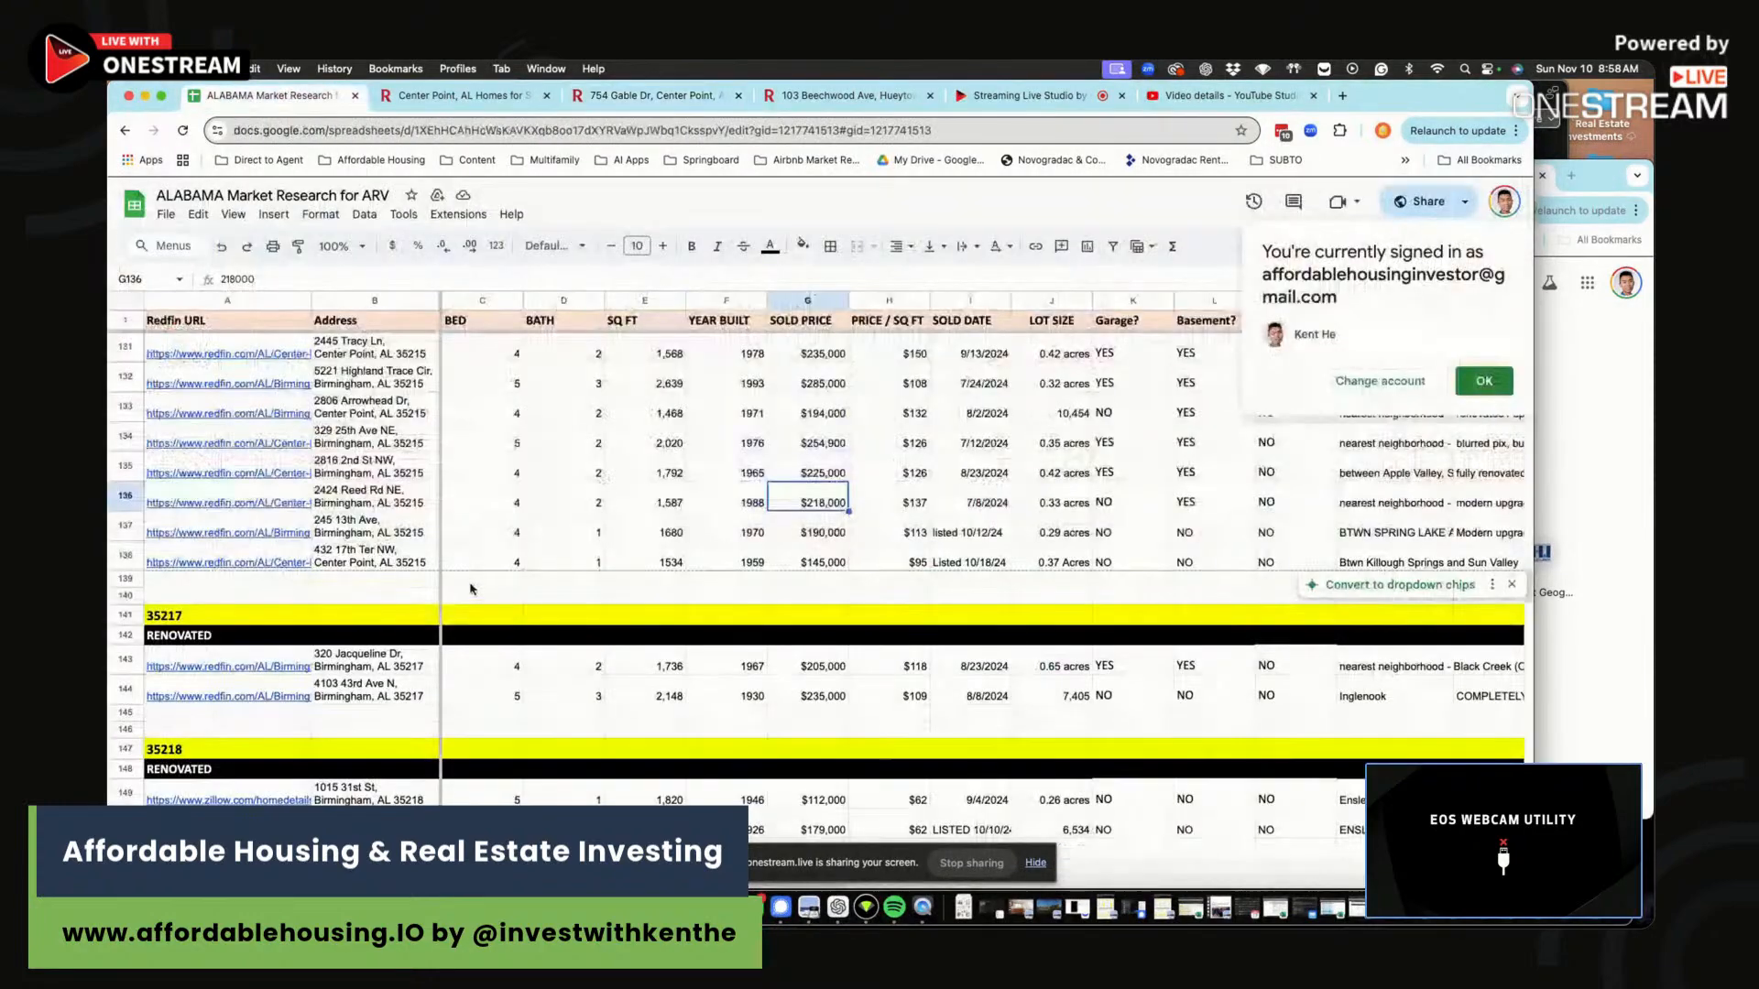
{"action": "left_click", "coordinate": [240, 583]}
{"action": "left_click", "coordinate": [383, 581]}
{"action": "key", "text": "super+v"}
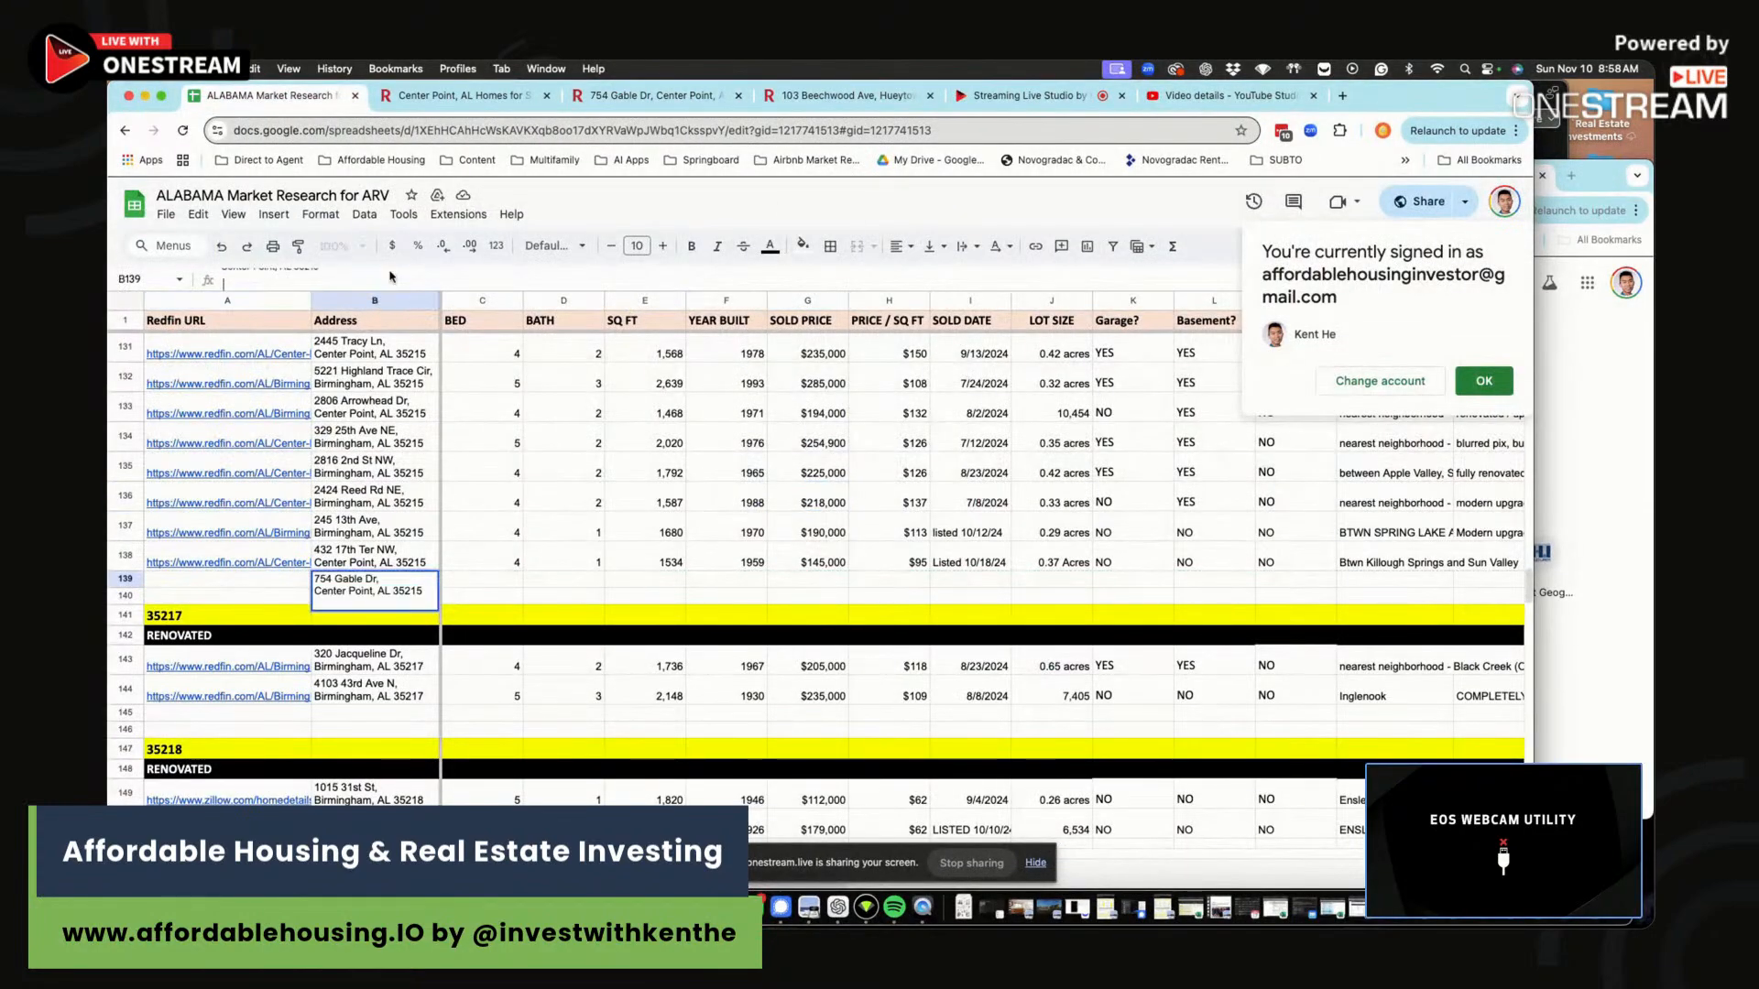
Copy the Redfin listing URL and paste it into A139.
{"action": "left_click", "coordinate": [234, 598]}
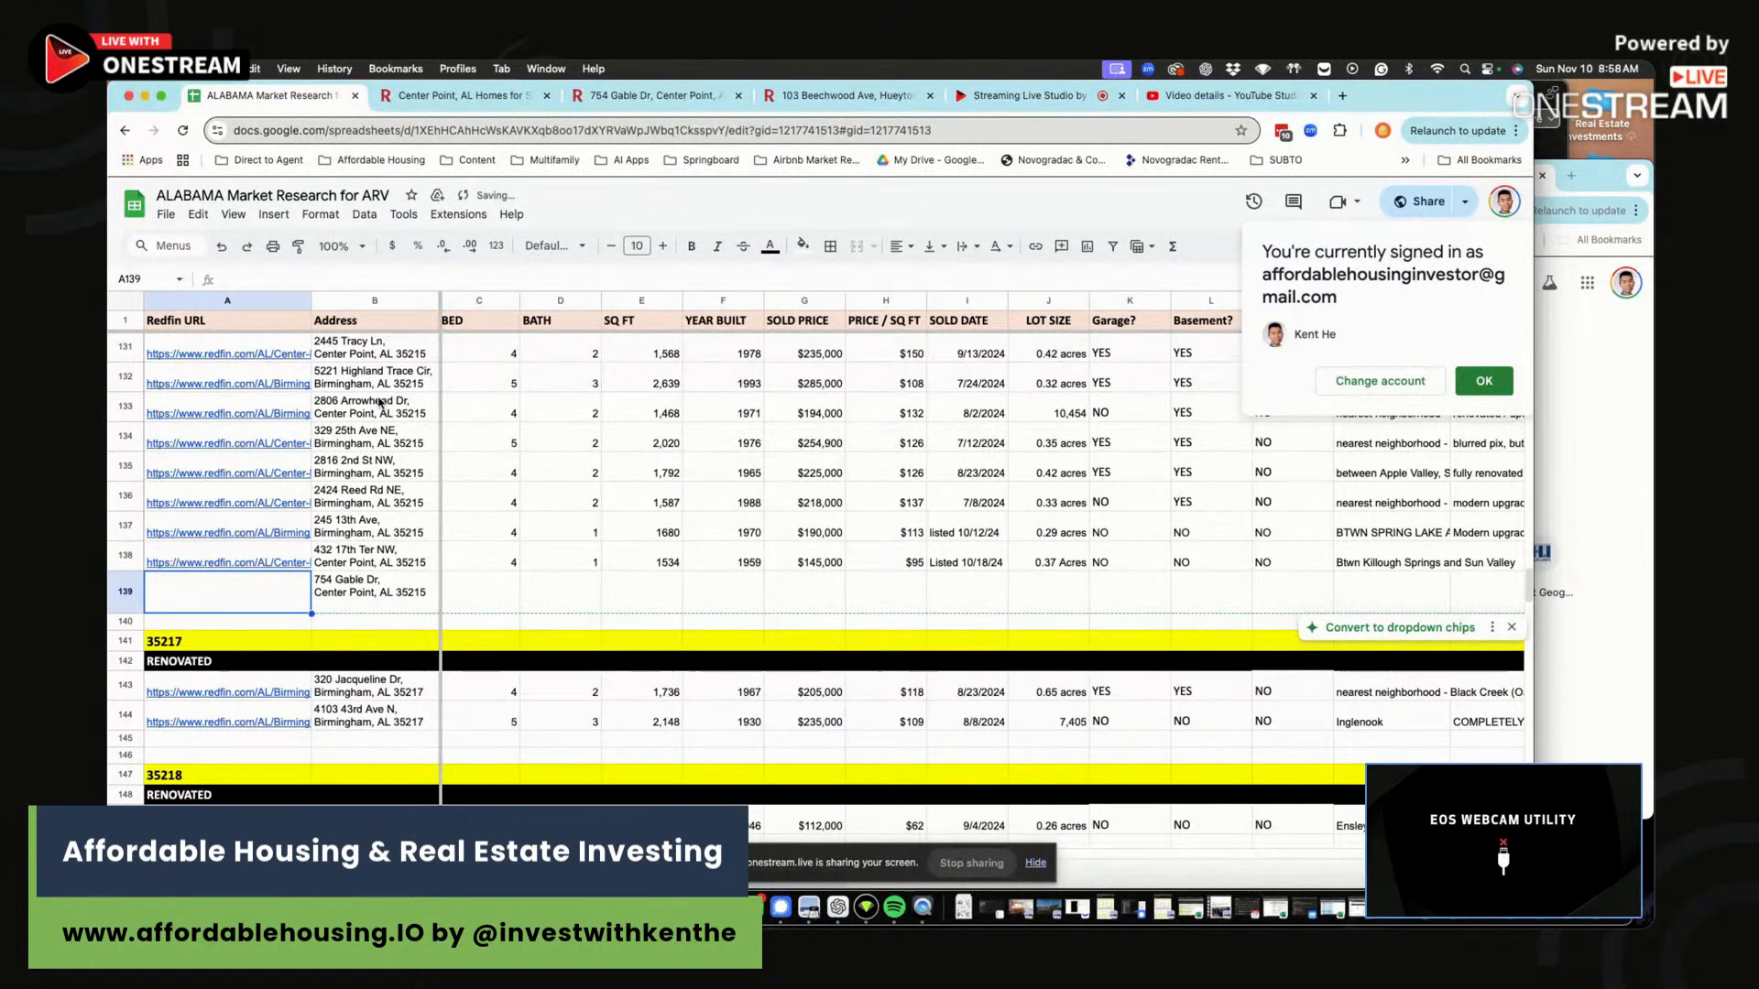
{"action": "left_click", "coordinate": [655, 96]}
{"action": "left_click", "coordinate": [519, 130]}
{"action": "key", "text": "super+c"}
{"action": "left_click", "coordinate": [302, 103]}
{"action": "key", "text": "super+v"}
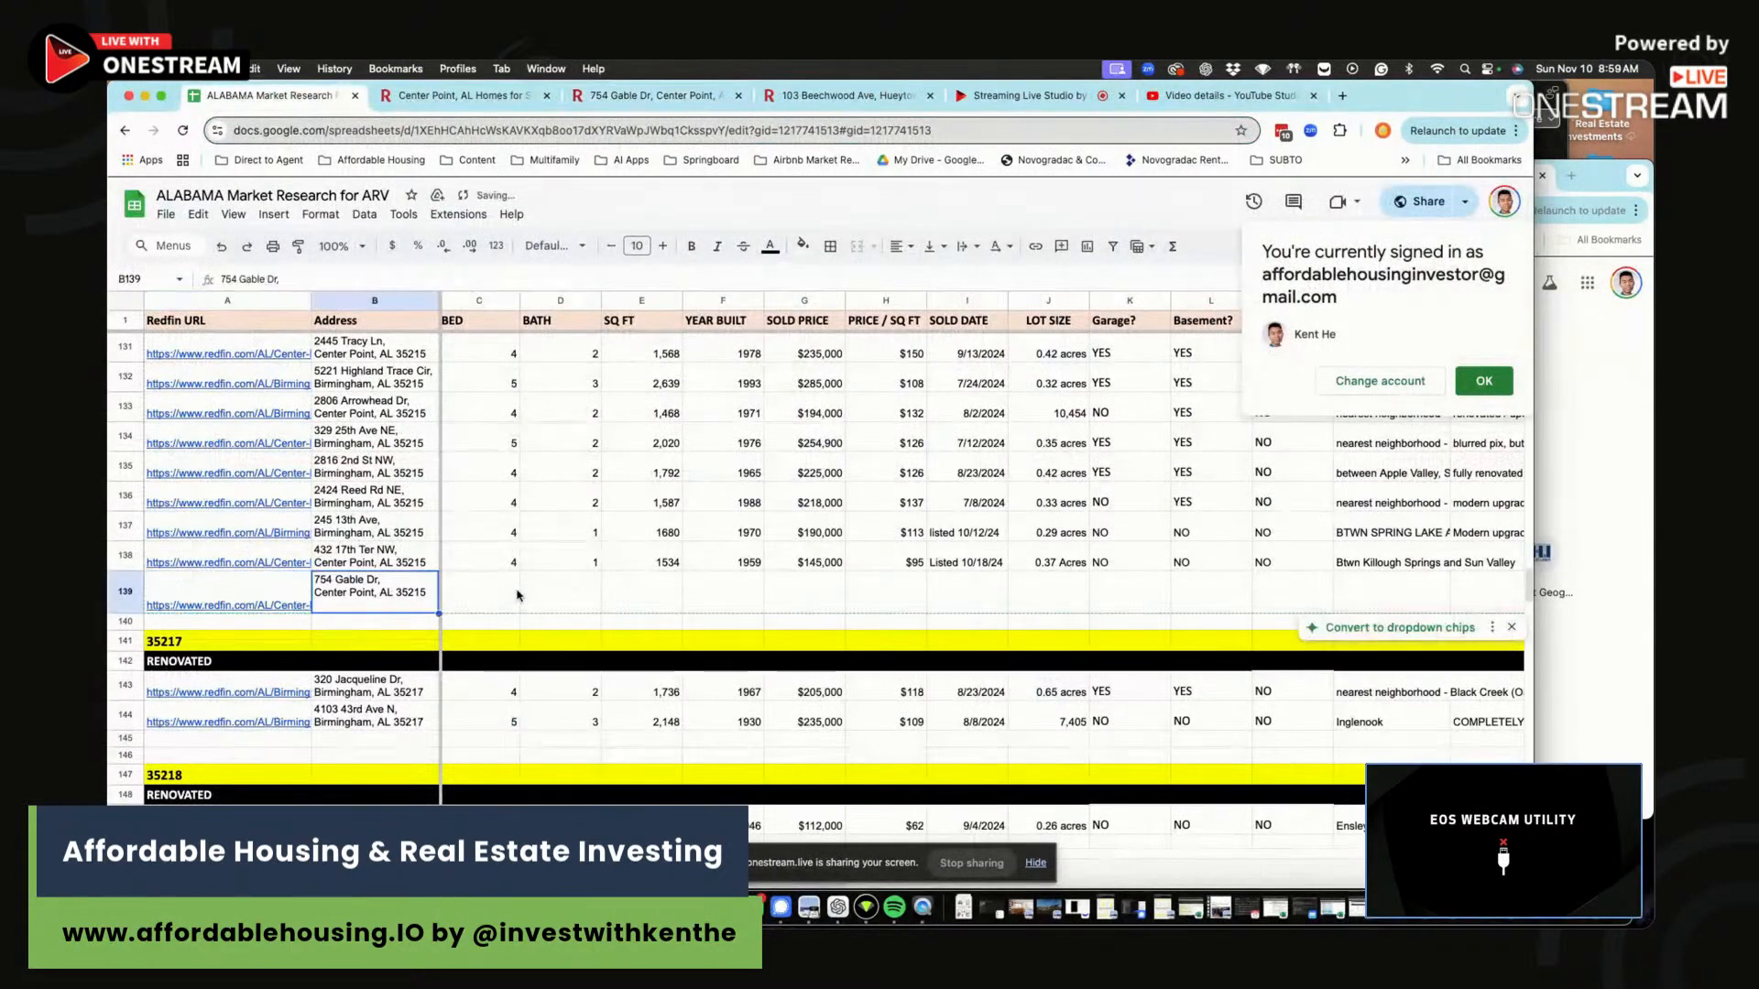
{"action": "key", "text": "Tab"}
{"action": "key", "text": "Tab"}
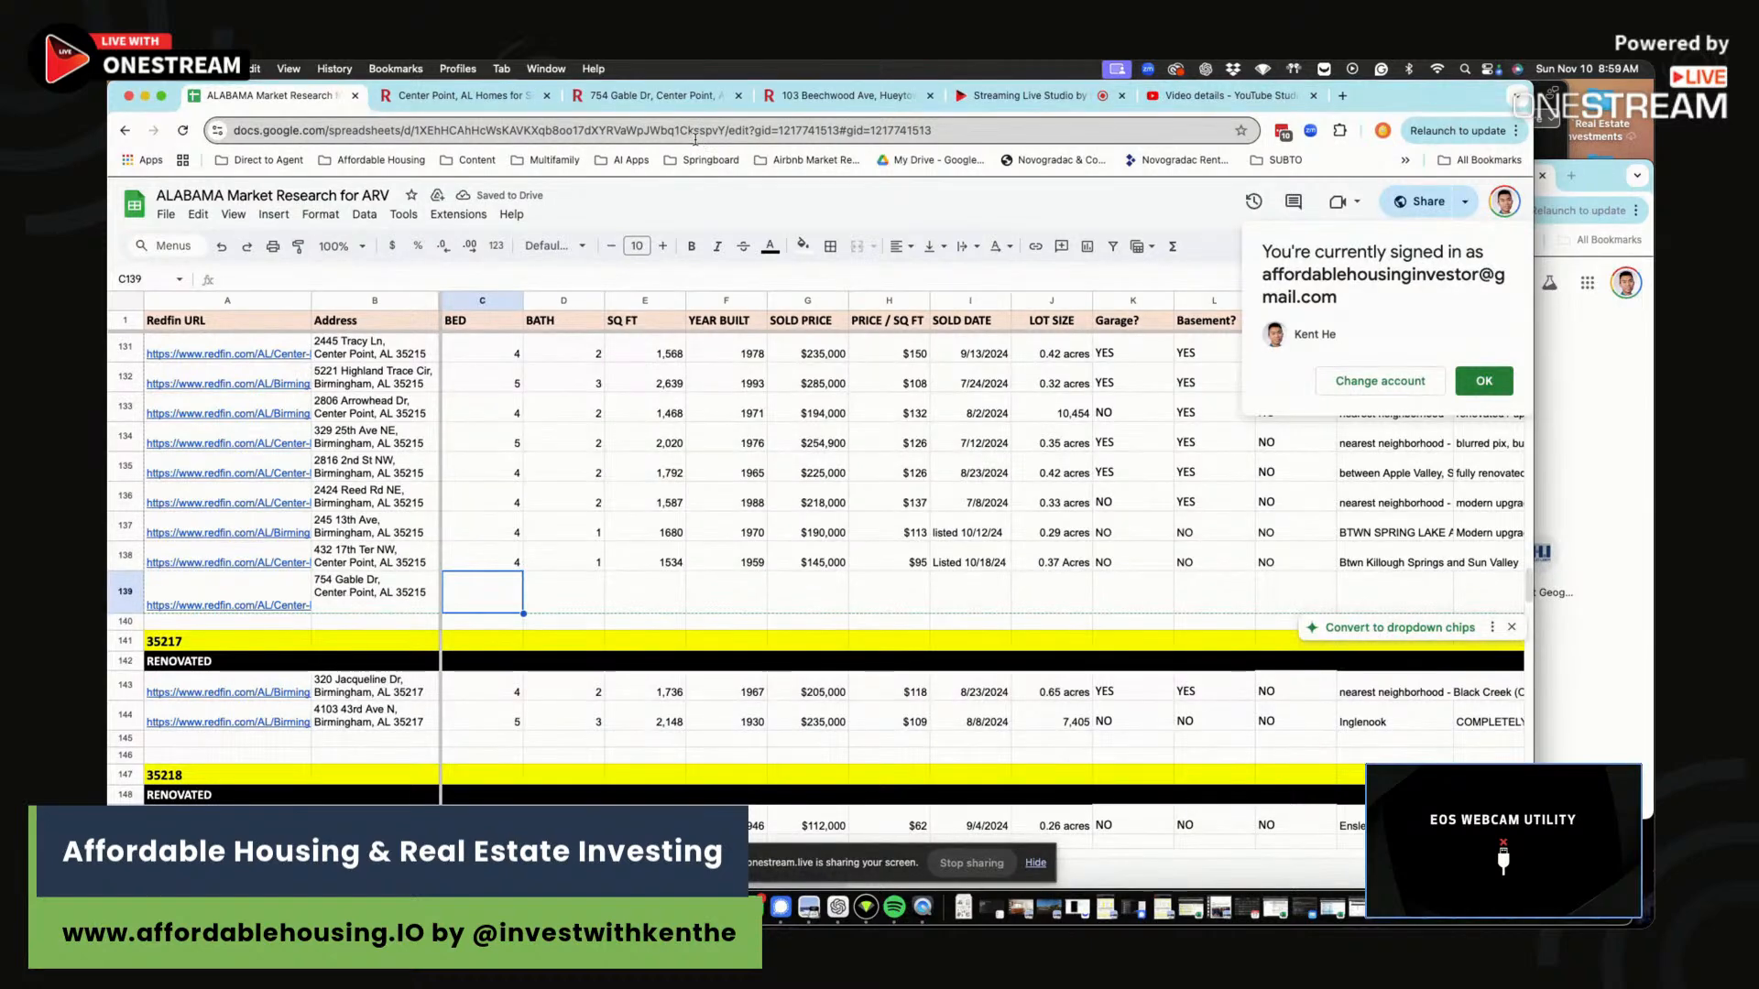
Enter 4 beds in C139 after checking the listing.
{"action": "left_click", "coordinate": [672, 96]}
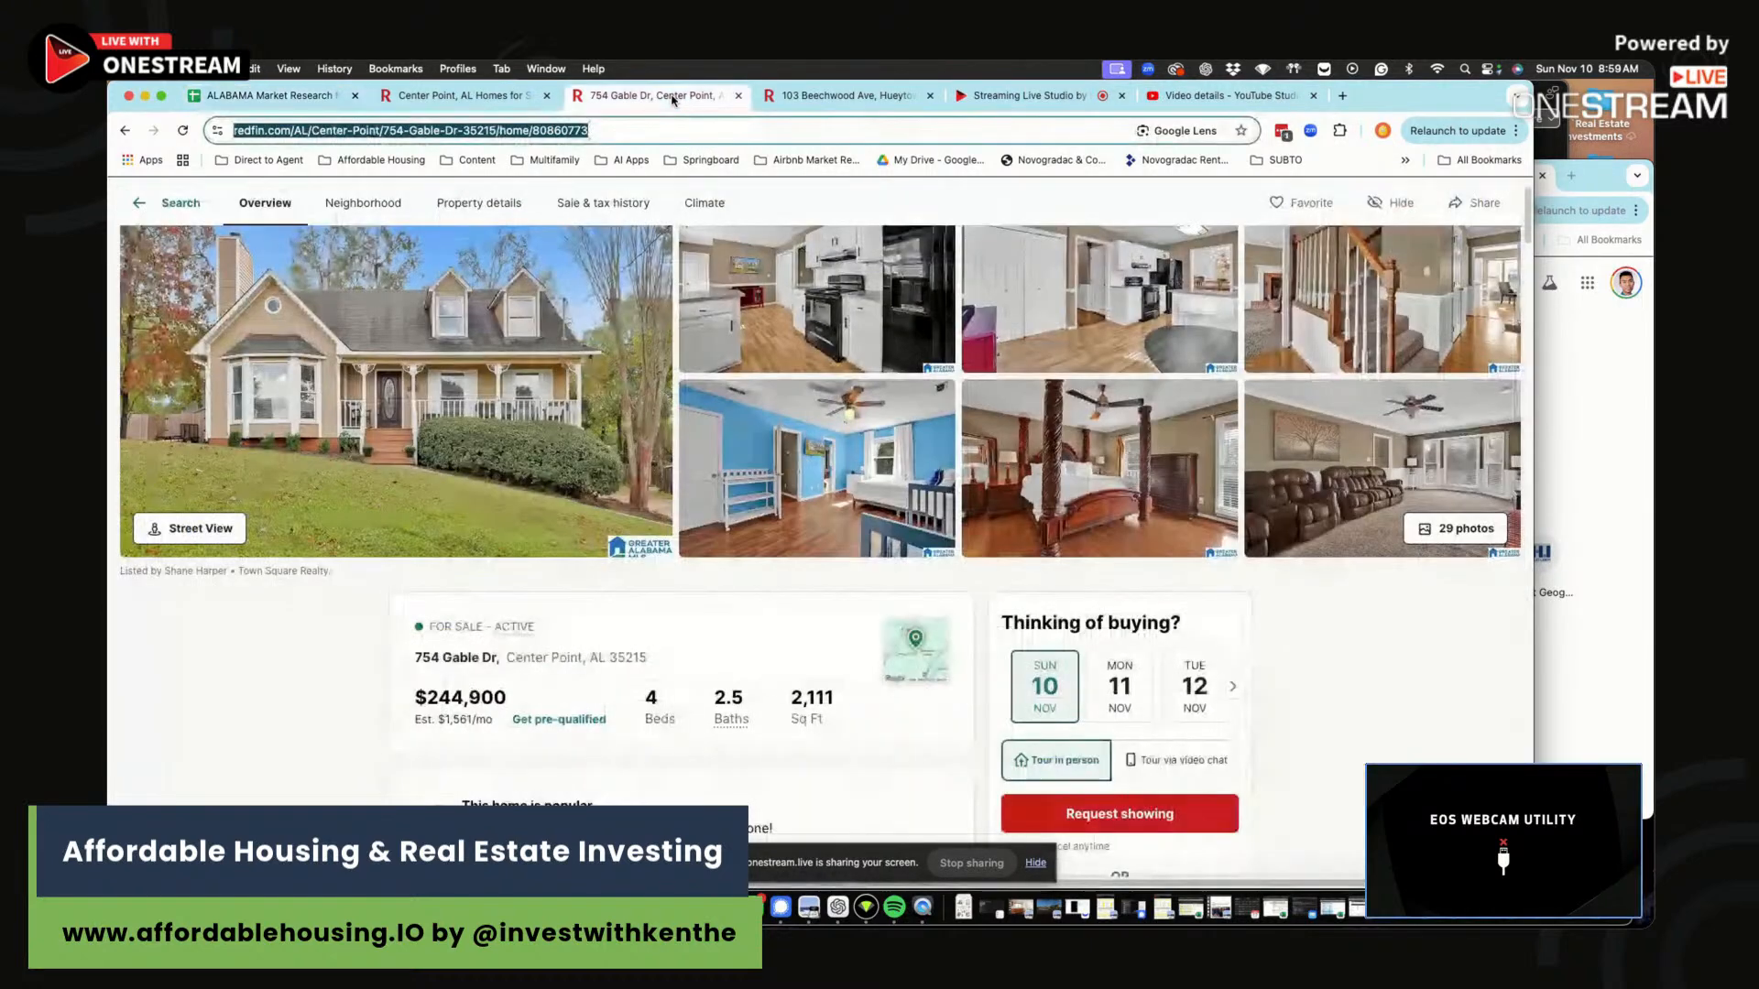
{"action": "type", "text": "4"}
{"action": "left_click", "coordinate": [285, 96]}
{"action": "type", "text": "4"}
{"action": "key", "text": "Tab"}
Enter 2.5 baths in D139 and move on to square feet.
{"action": "type", "text": "2"}
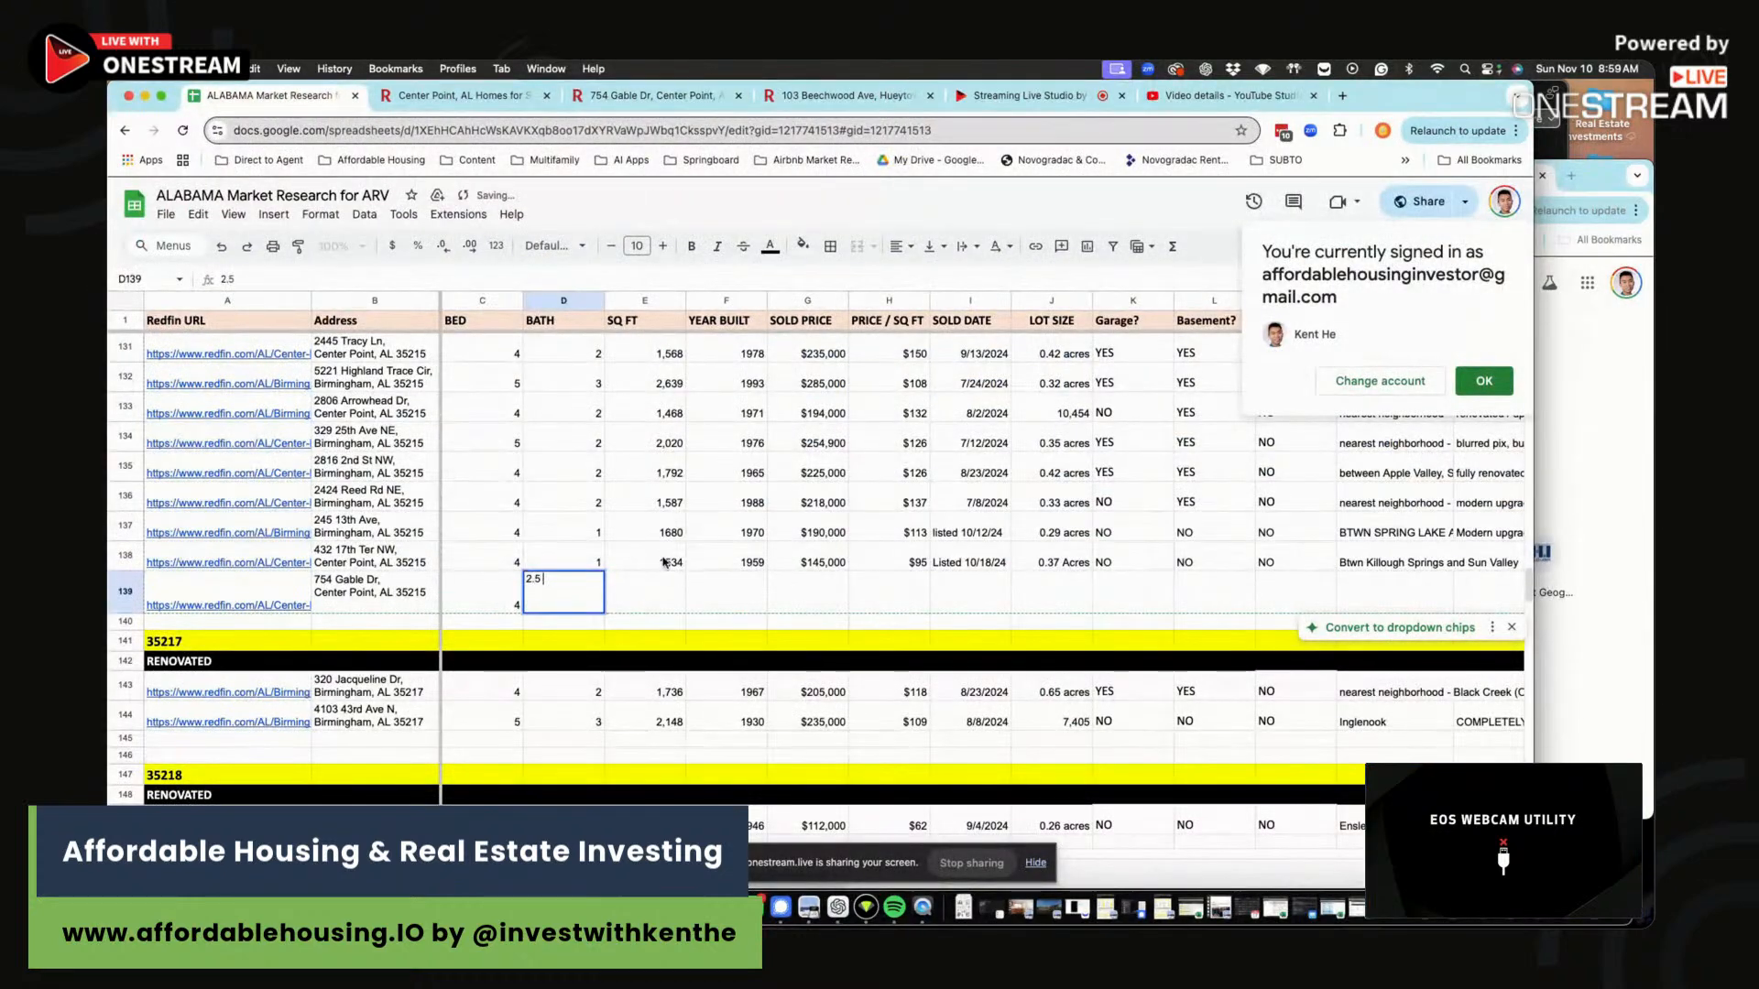
{"action": "type", "text": ".5"}
{"action": "key", "text": "Tab"}
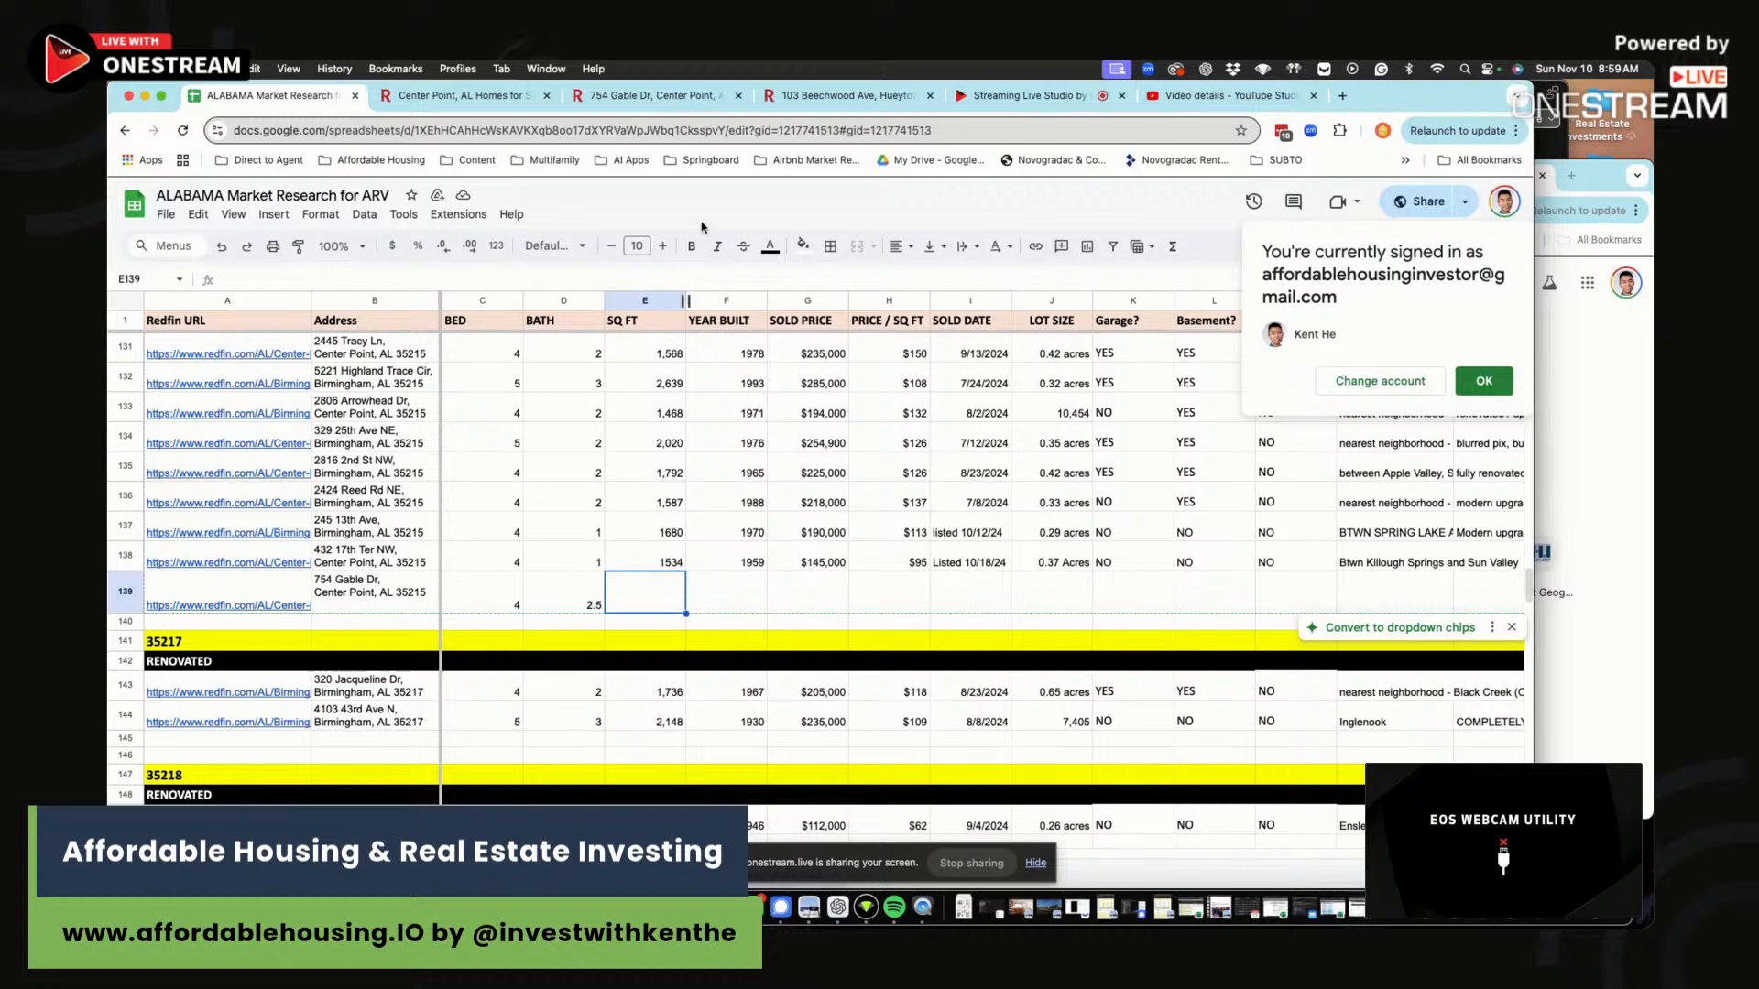
Enter 2112 as the square footage in E139.
{"action": "left_click", "coordinate": [652, 96]}
{"action": "key", "text": "super+1"}
{"action": "type", "text": "211"}
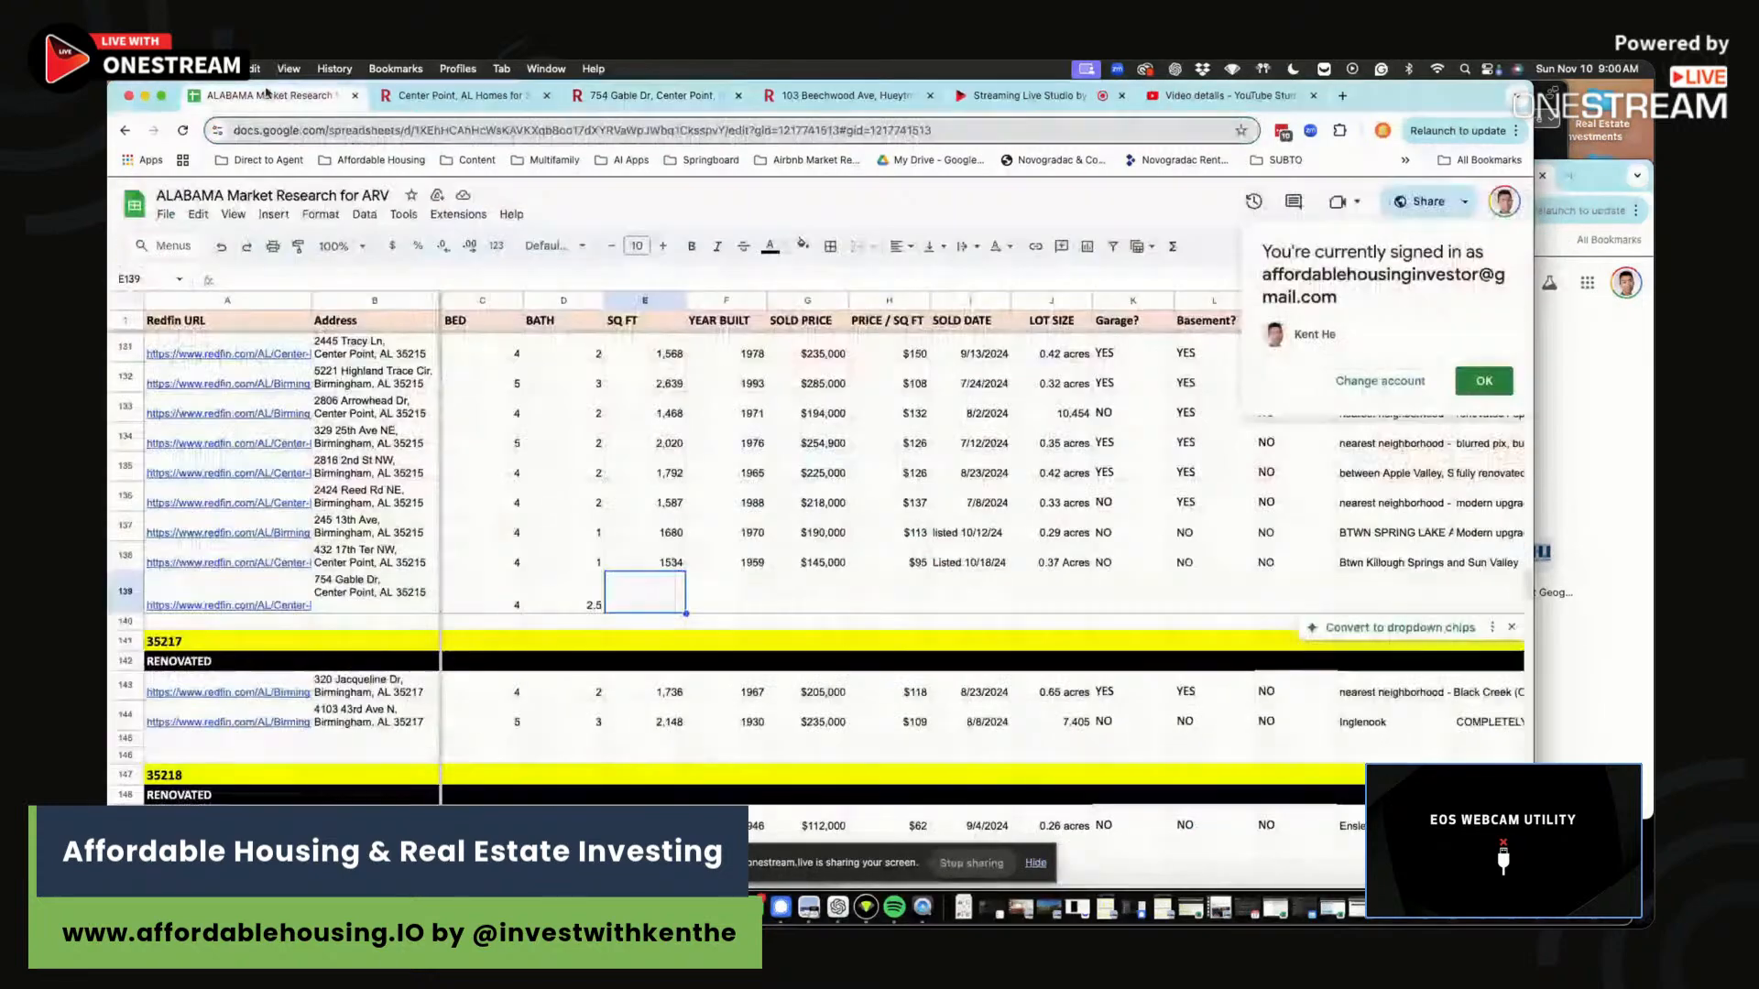
{"action": "type", "text": "2"}
{"action": "left_click", "coordinate": [749, 596]}
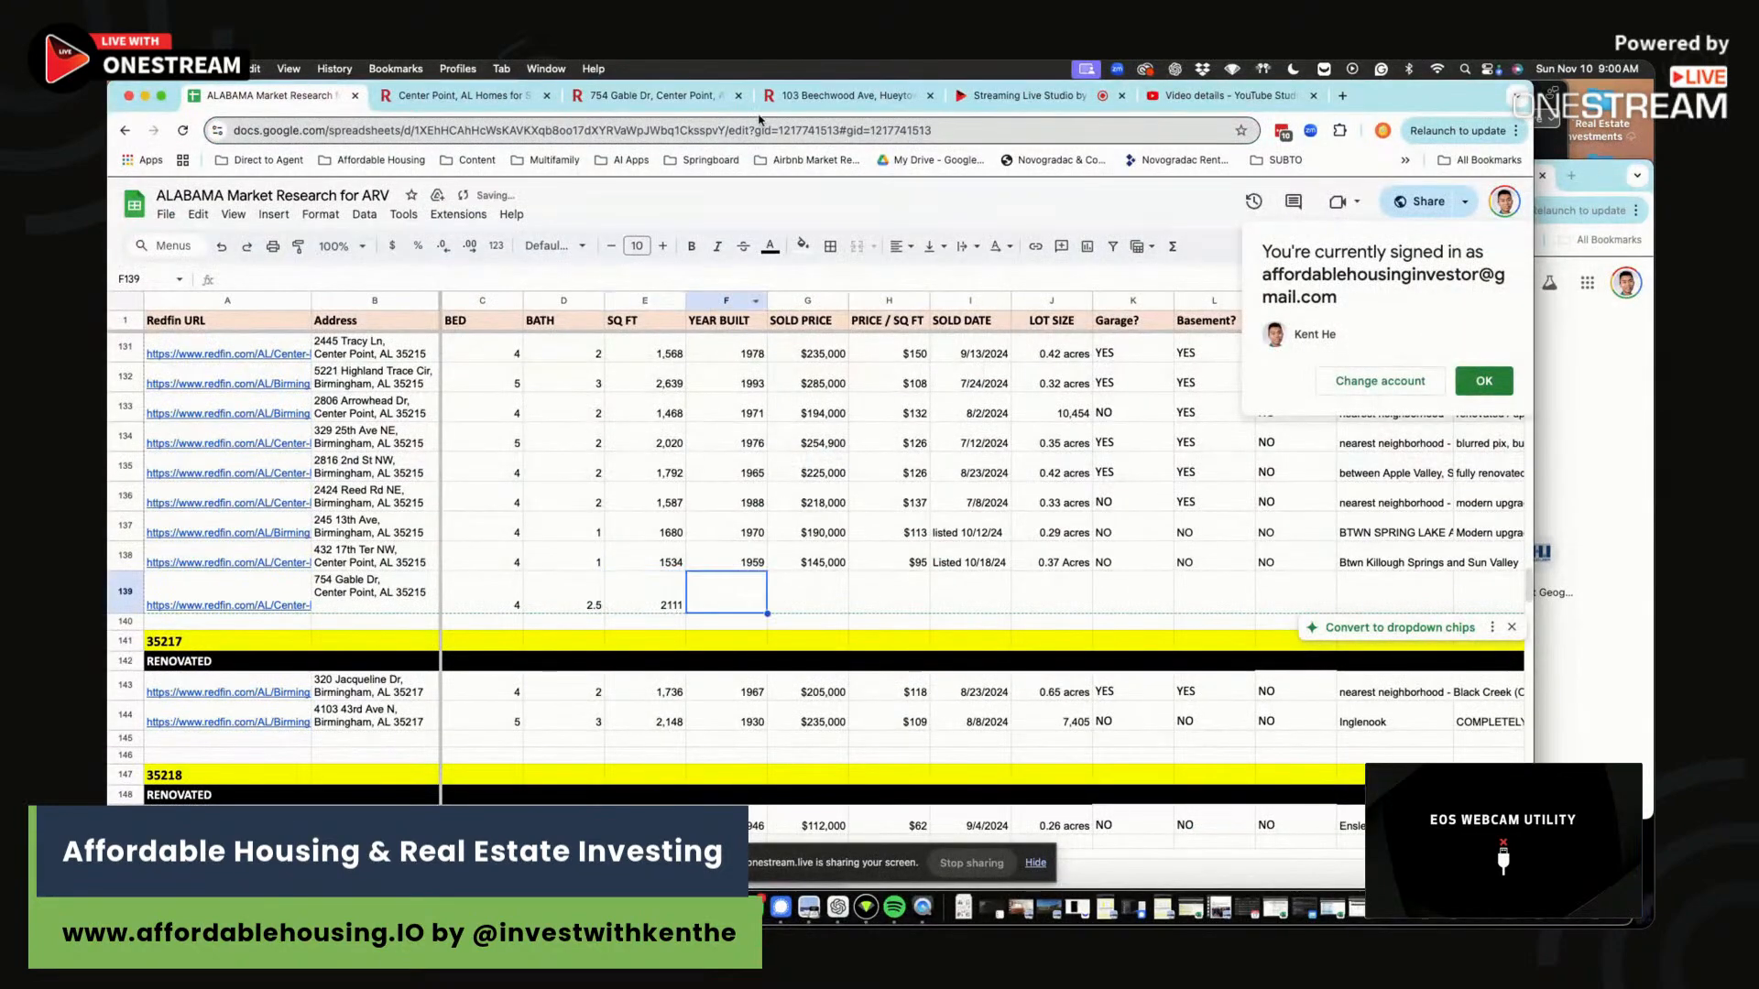
Check the listing details and enter 0.35 acres as the lot size in J139.
{"action": "left_click", "coordinate": [845, 98]}
{"action": "left_click", "coordinate": [656, 98]}
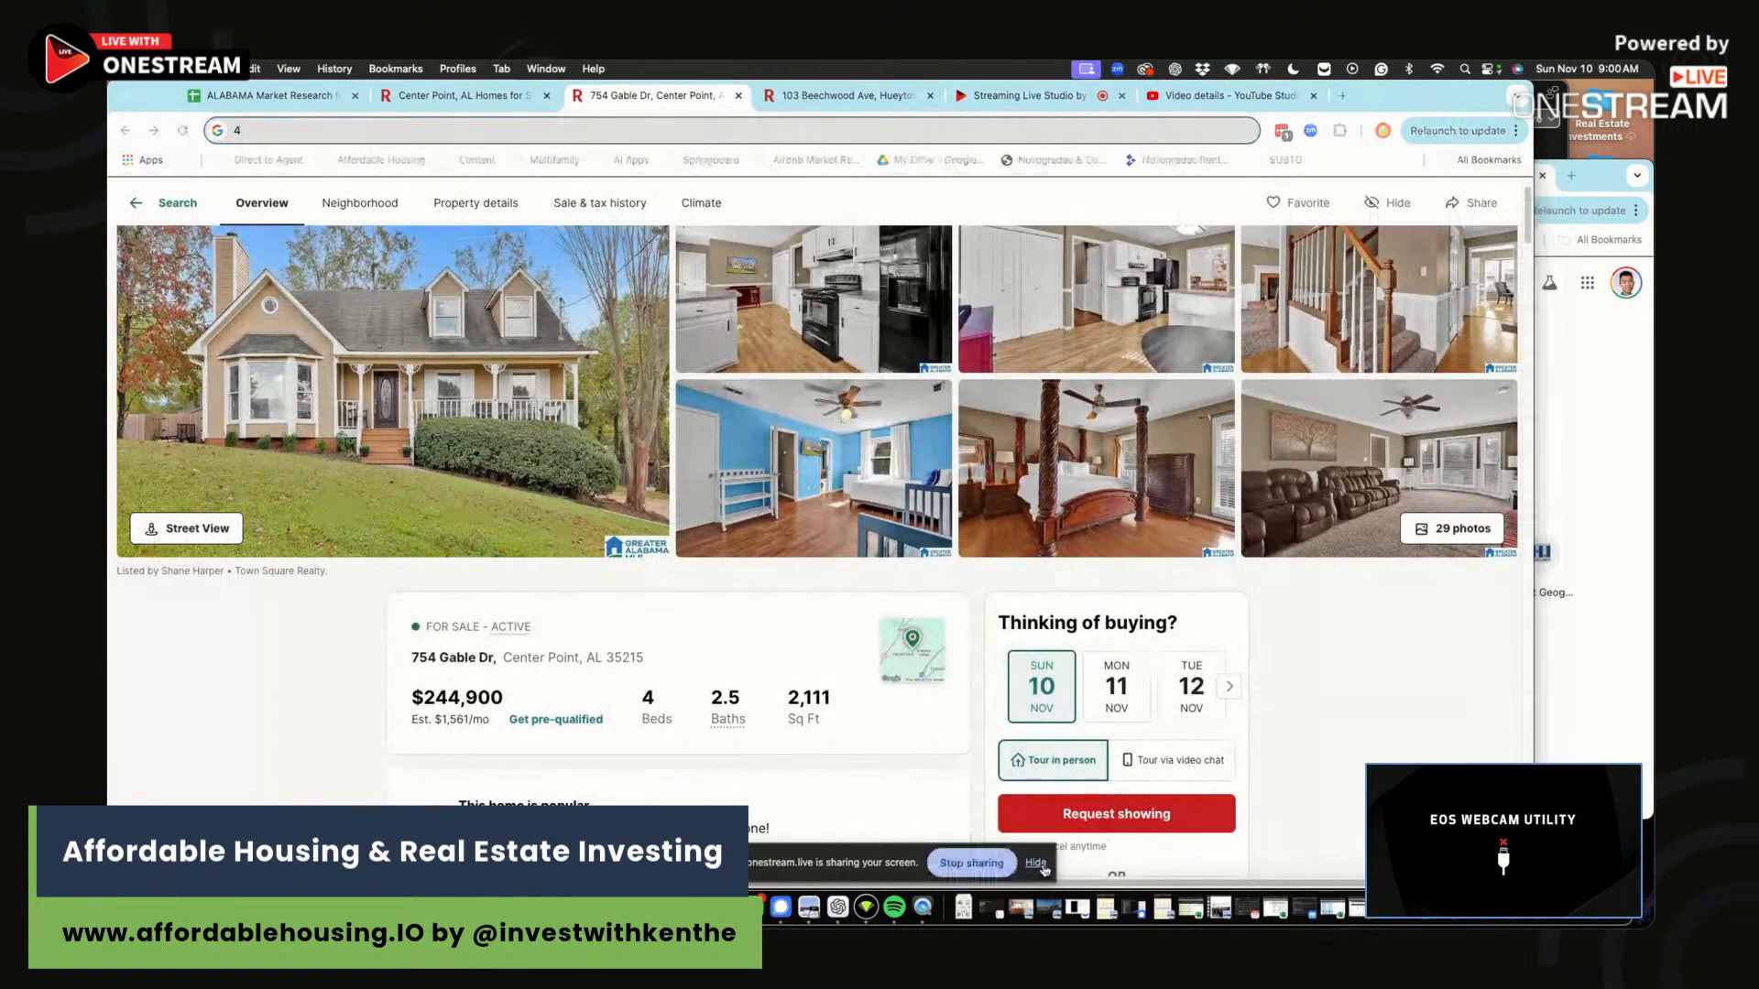
{"action": "left_click", "coordinate": [1038, 864]}
{"action": "scroll", "coordinate": [360, 689], "scroll_direction": "down", "scroll_amount": 3}
{"action": "scroll", "coordinate": [362, 683], "scroll_direction": "down", "scroll_amount": 8}
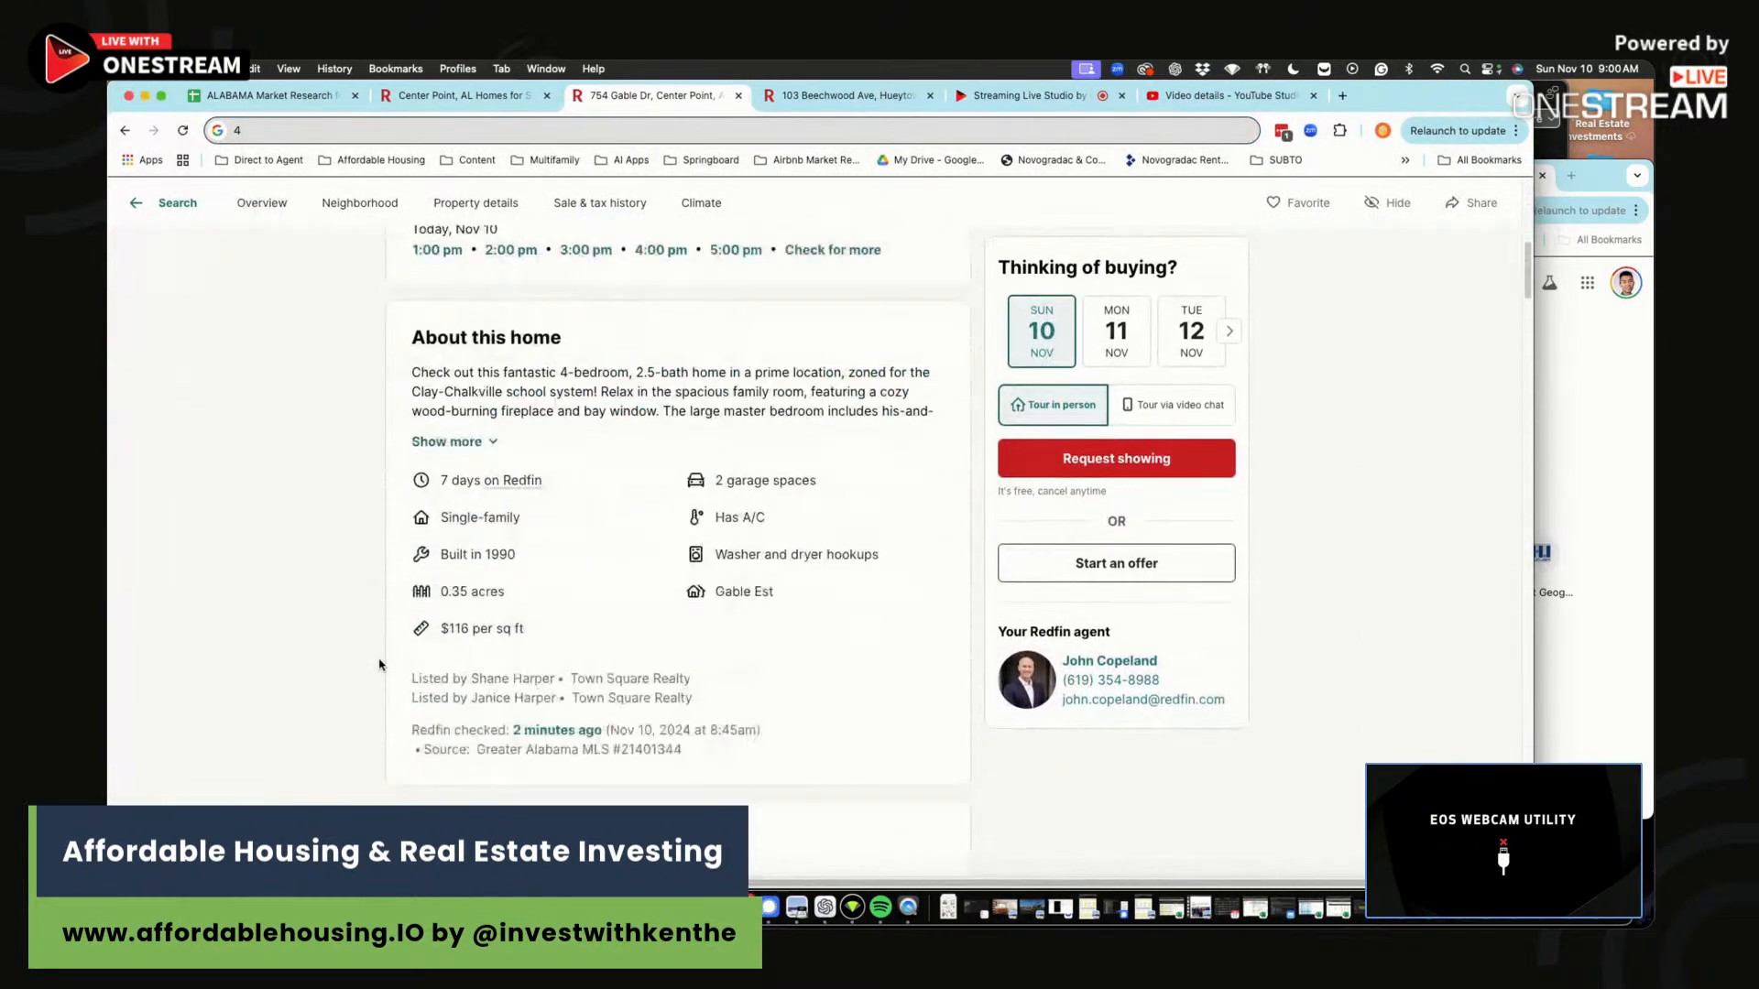
{"action": "left_click", "coordinate": [323, 98]}
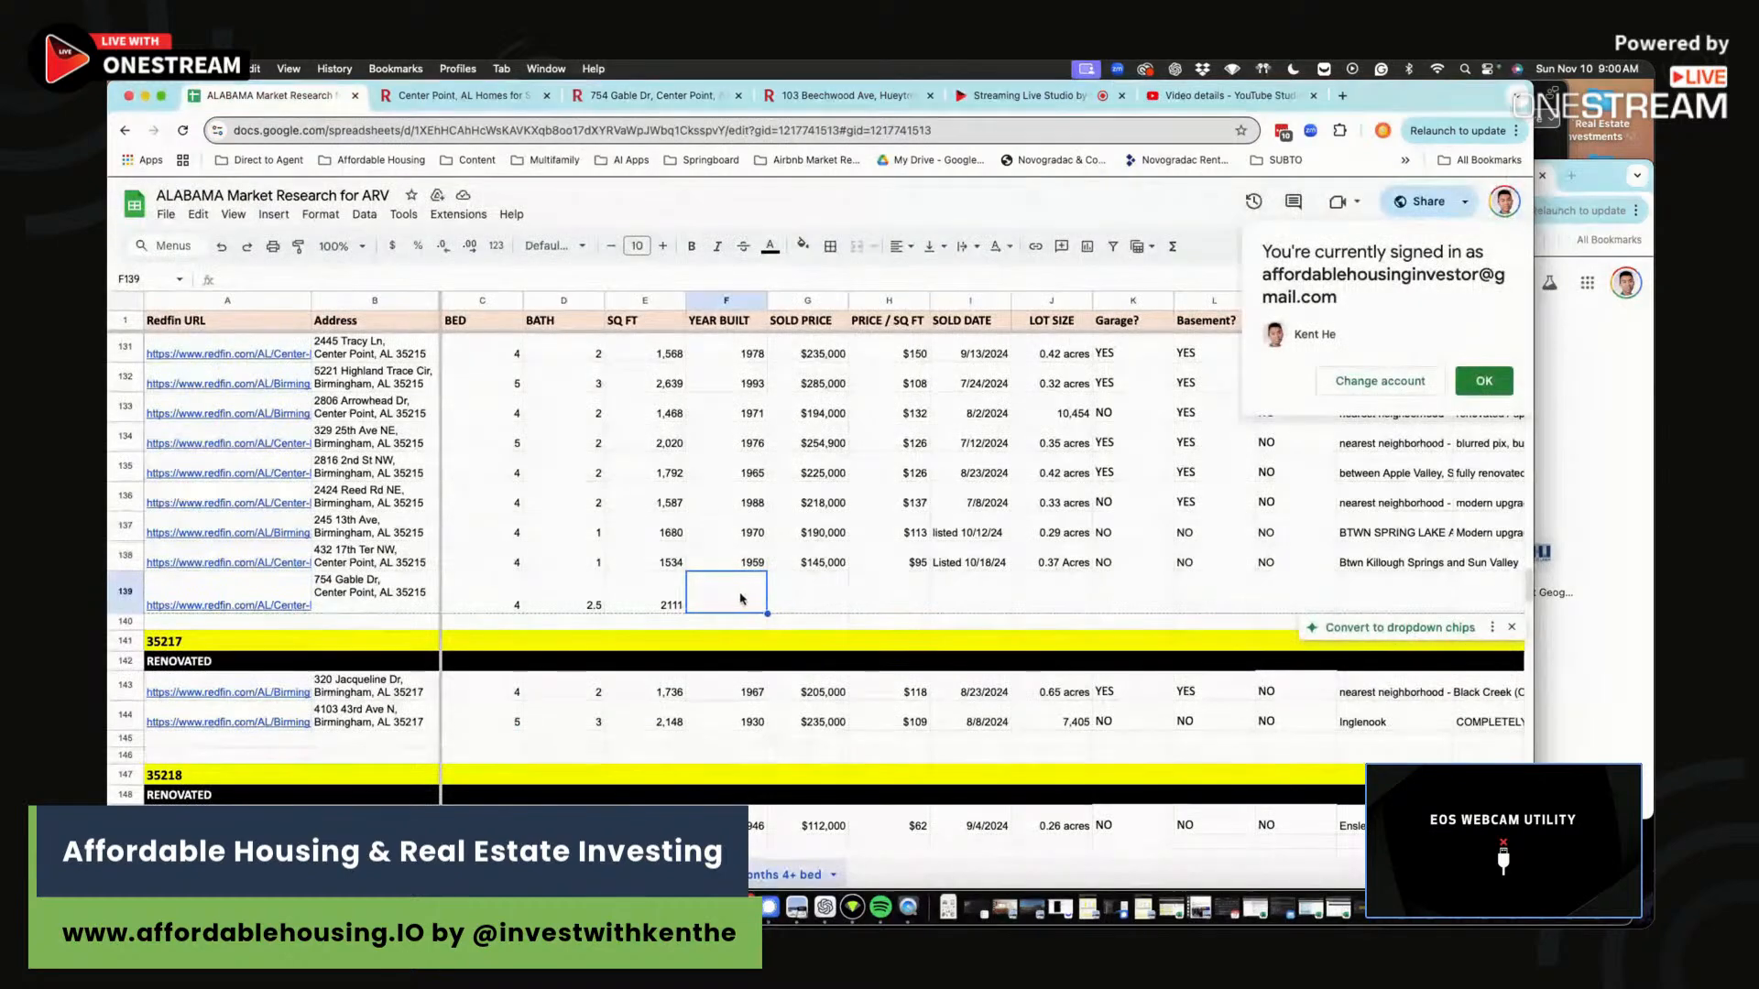
{"action": "left_click", "coordinate": [694, 98]}
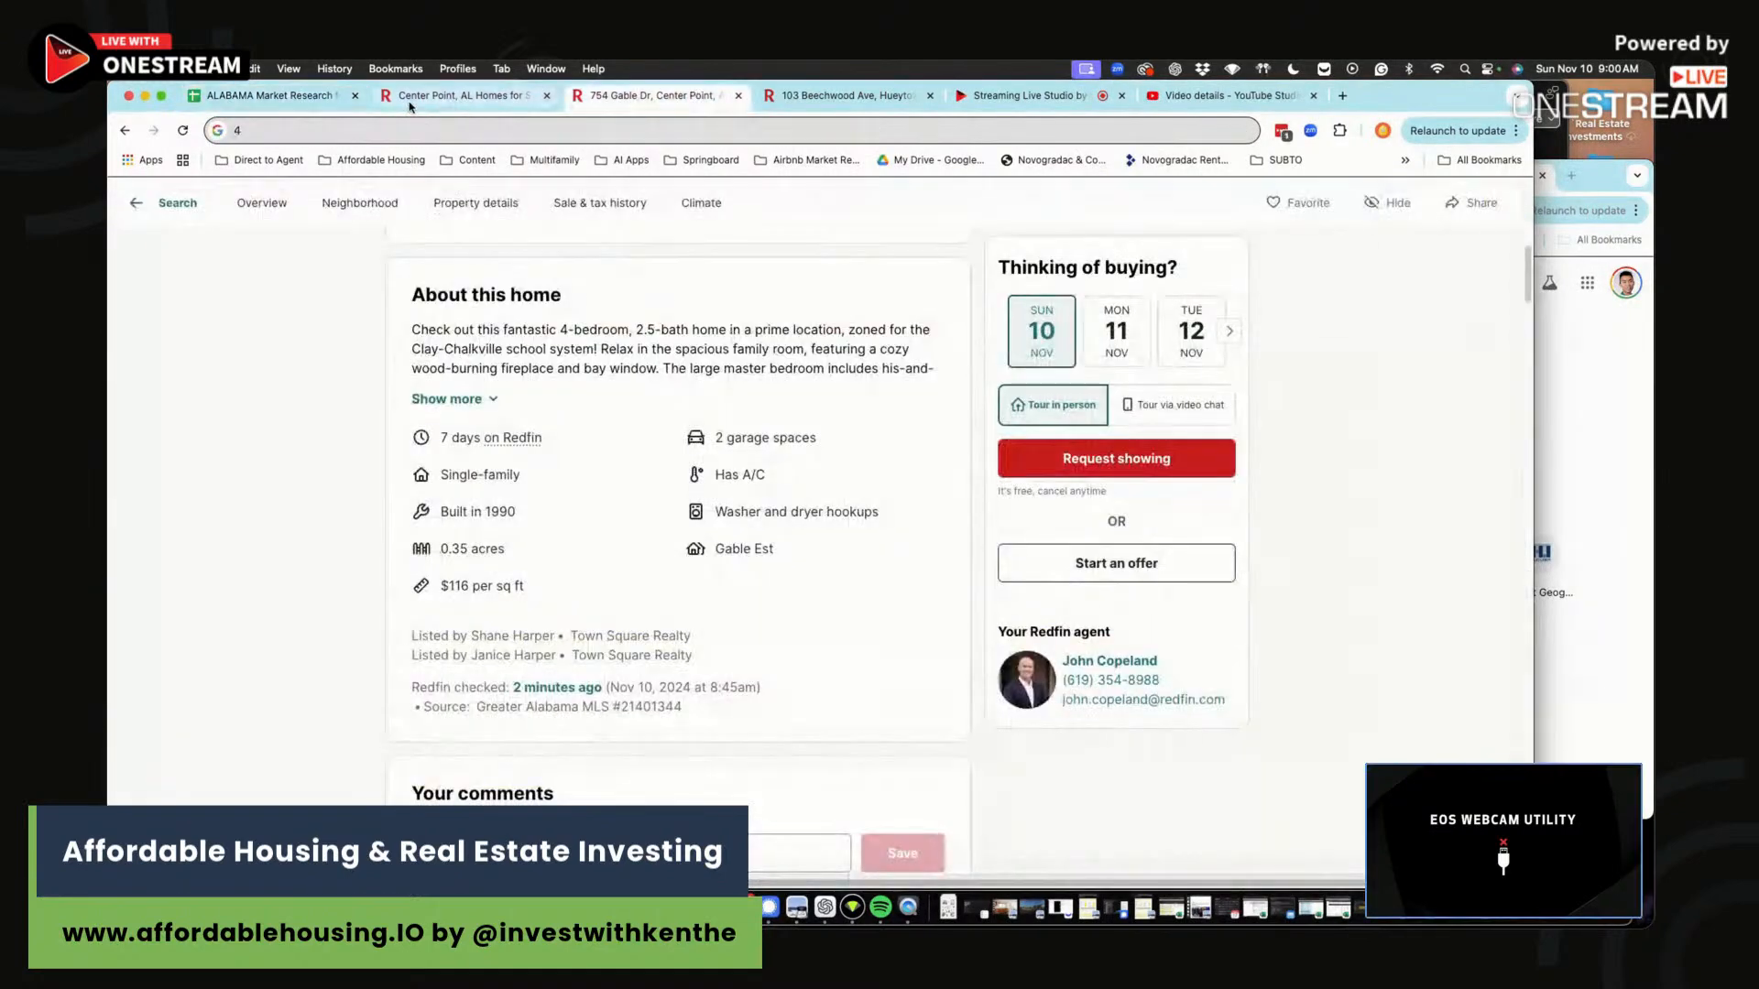
{"action": "left_click", "coordinate": [234, 109]}
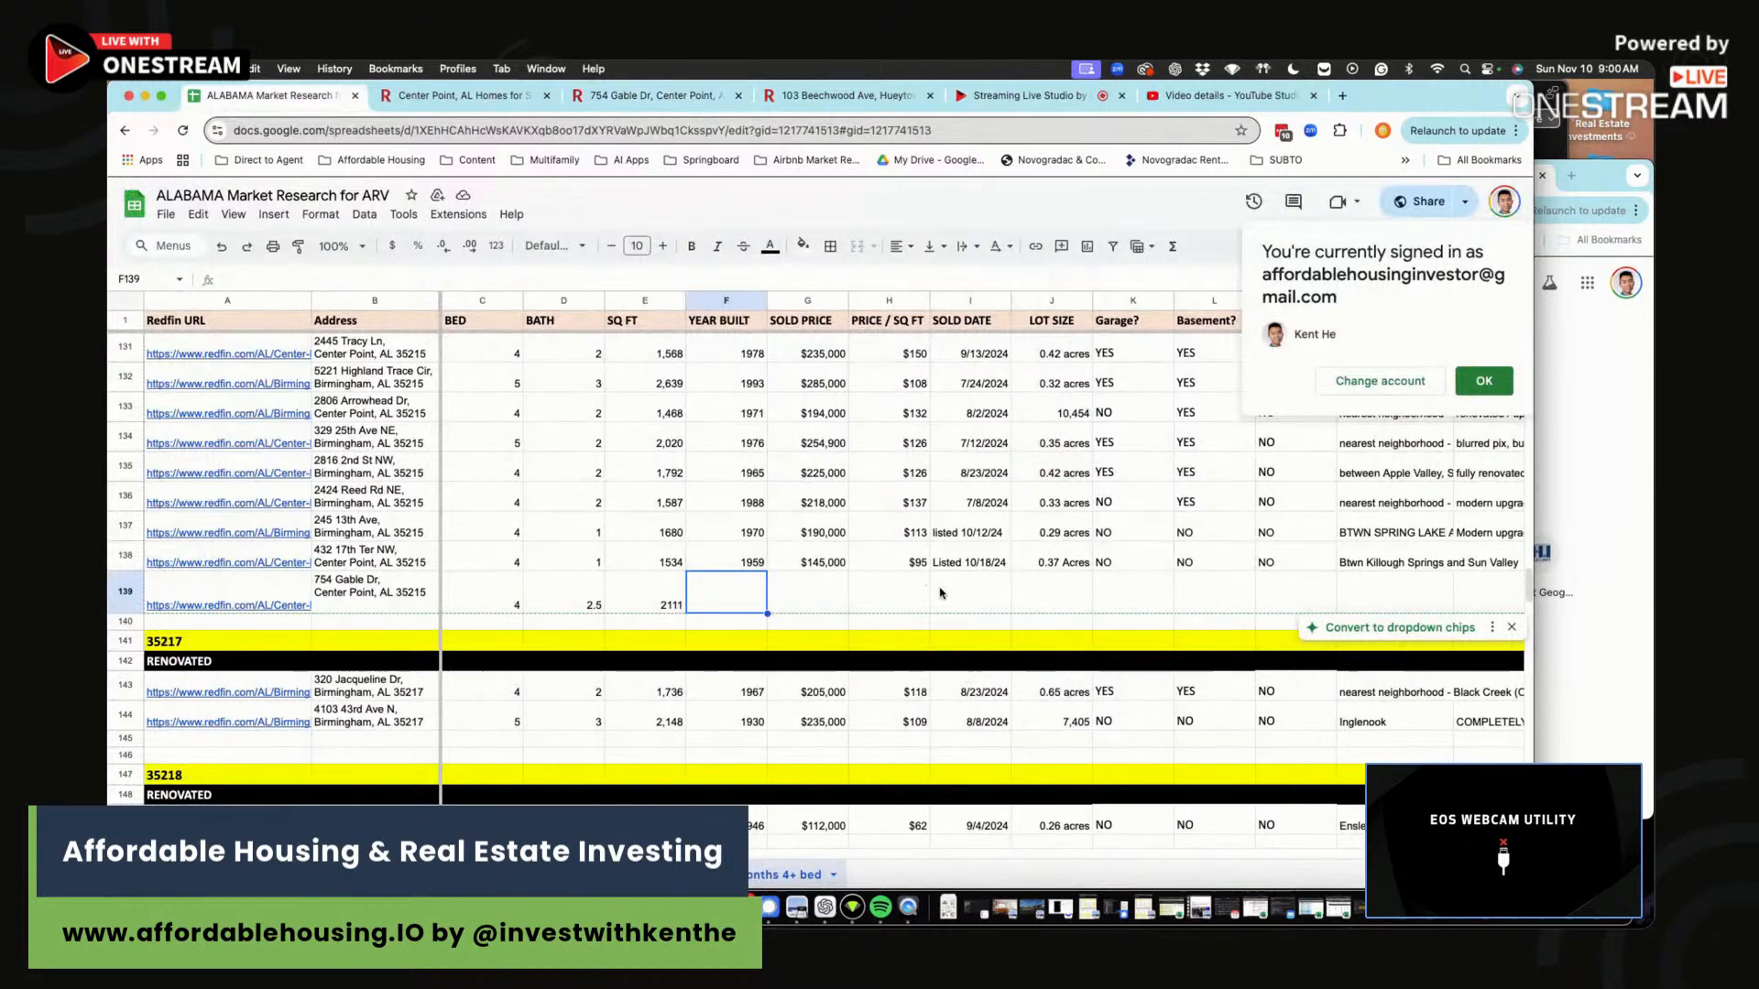
{"action": "left_click", "coordinate": [1068, 595]}
{"action": "type", "text": "0.35 acres"}
{"action": "key", "text": "Return"}
Enter the $244,900 price in G139.
{"action": "key", "text": "Up"}
{"action": "key", "text": "Left"}
{"action": "key", "text": "Left"}
{"action": "key", "text": "Left"}
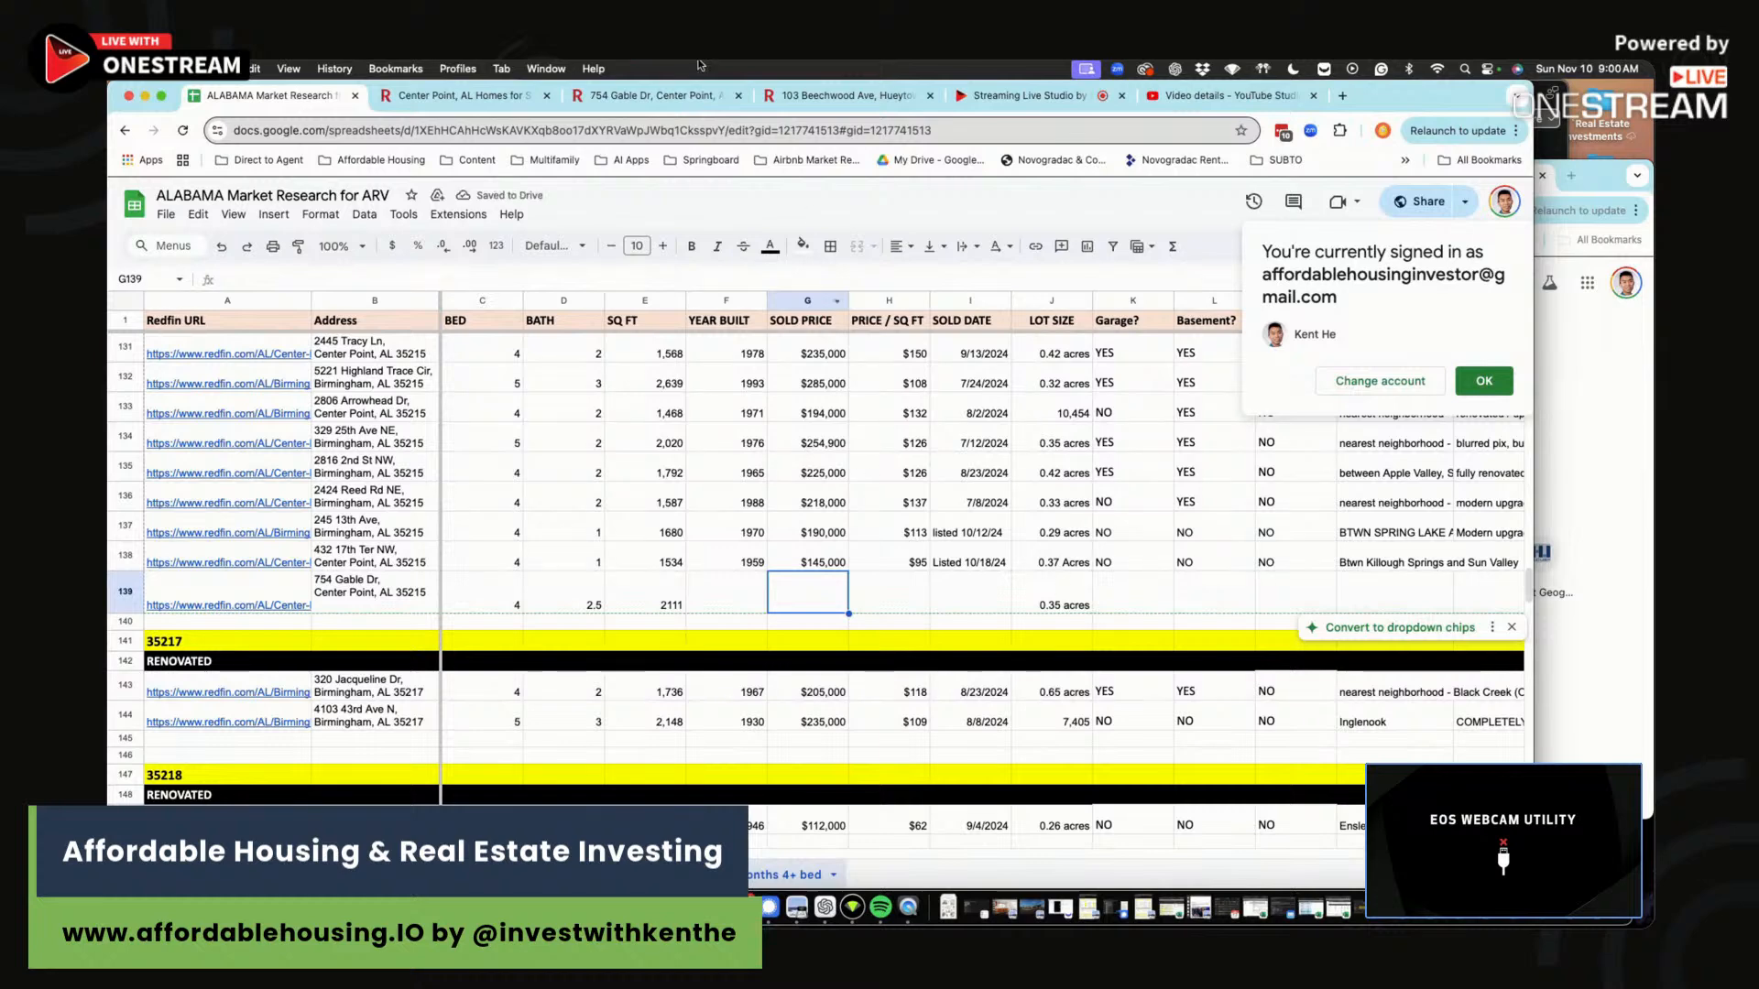
{"action": "left_click", "coordinate": [650, 96]}
{"action": "scroll", "coordinate": [629, 437], "scroll_direction": "up", "scroll_amount": 4}
{"action": "scroll", "coordinate": [628, 437], "scroll_direction": "up", "scroll_amount": 2}
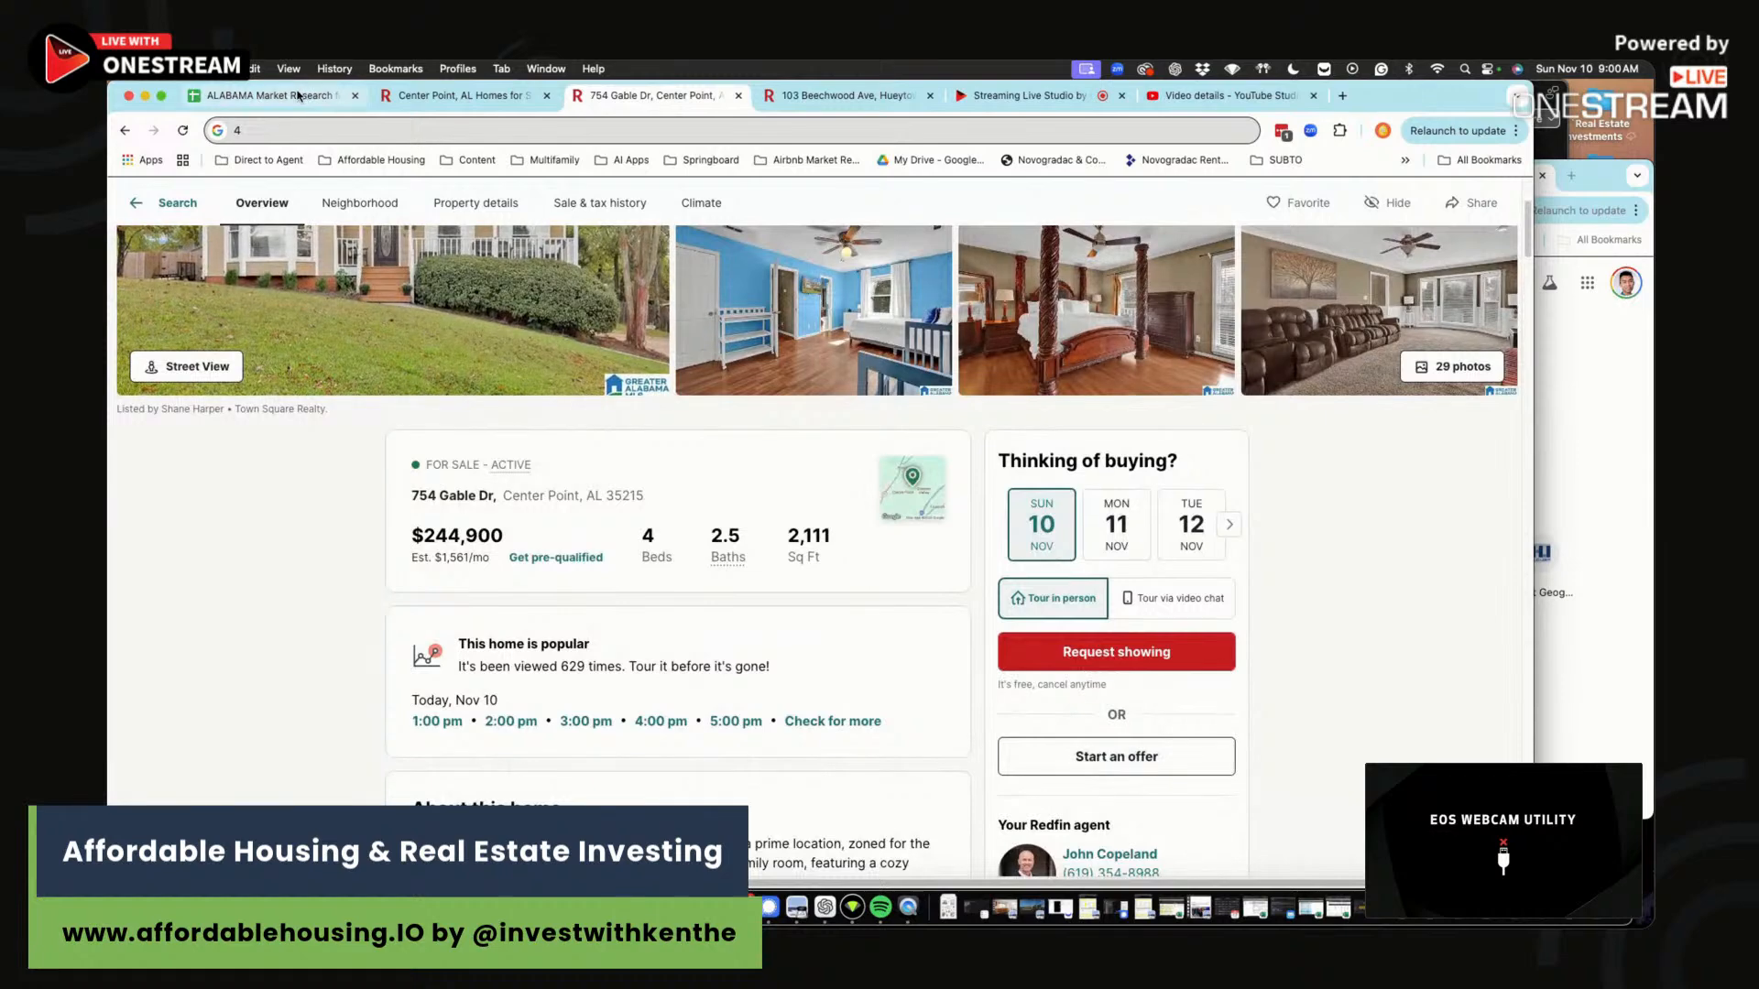
{"action": "left_click", "coordinate": [266, 96]}
{"action": "type", "text": "244,900"}
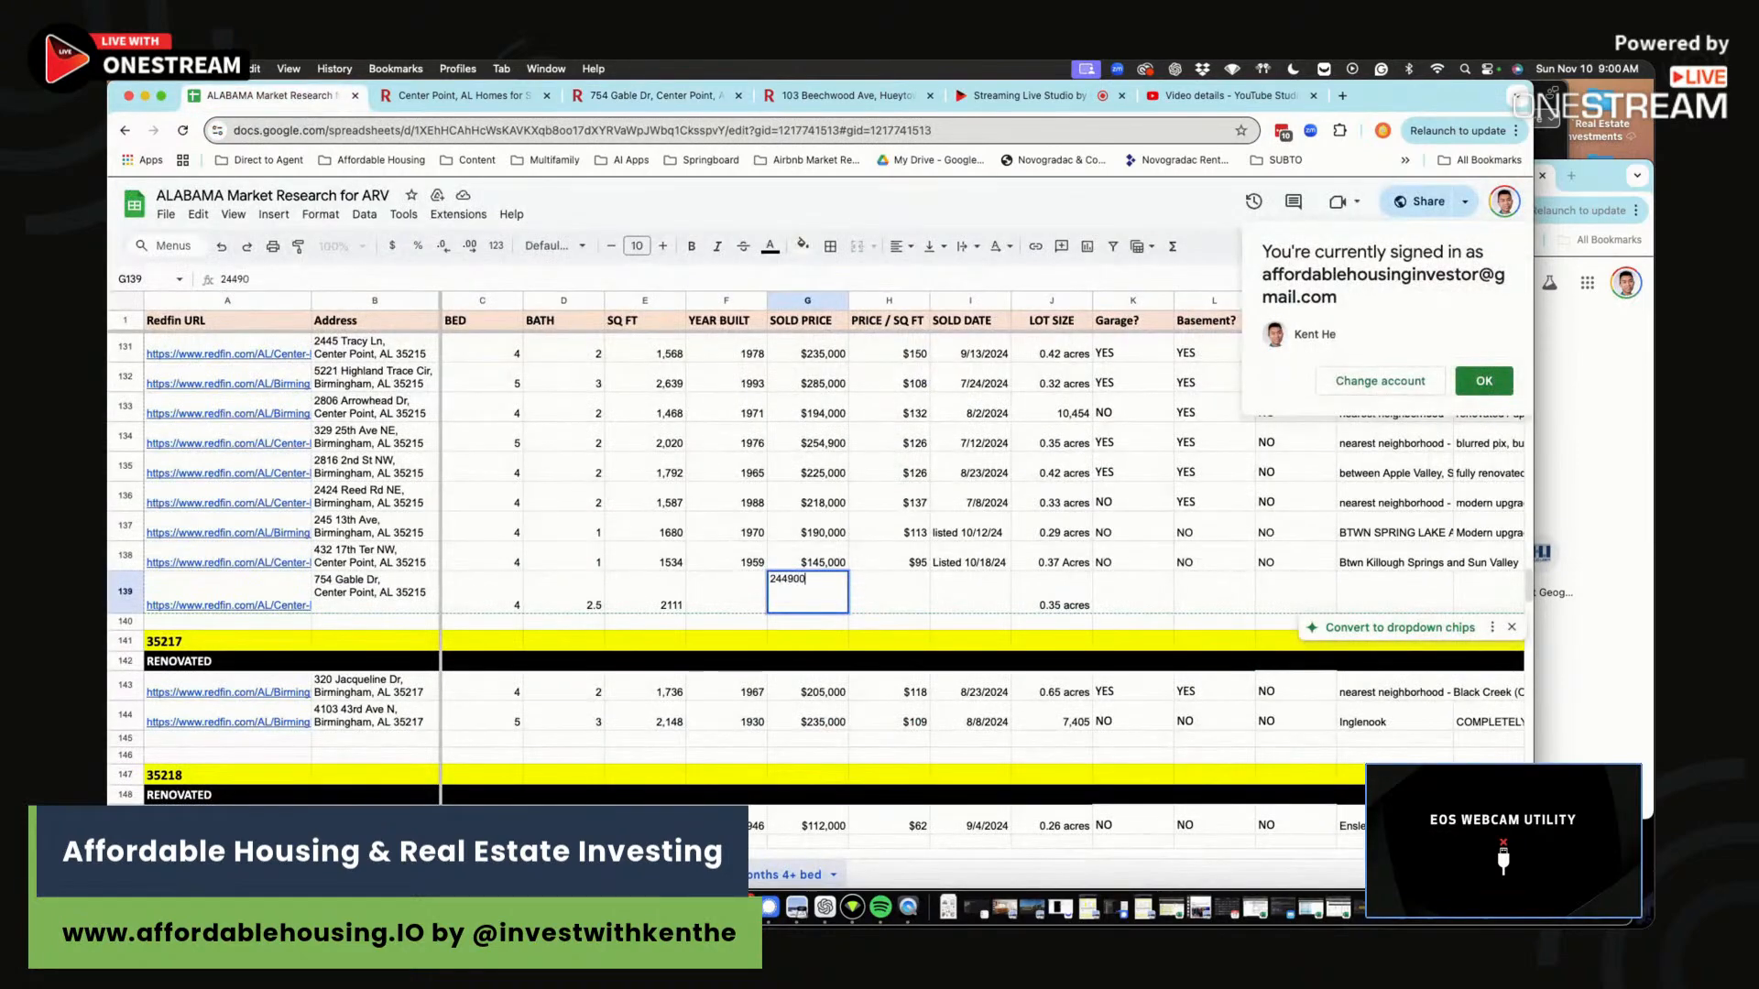
Enter year built 1990 in F139 from the listing.
{"action": "left_click", "coordinate": [731, 612]}
{"action": "left_click", "coordinate": [651, 95]}
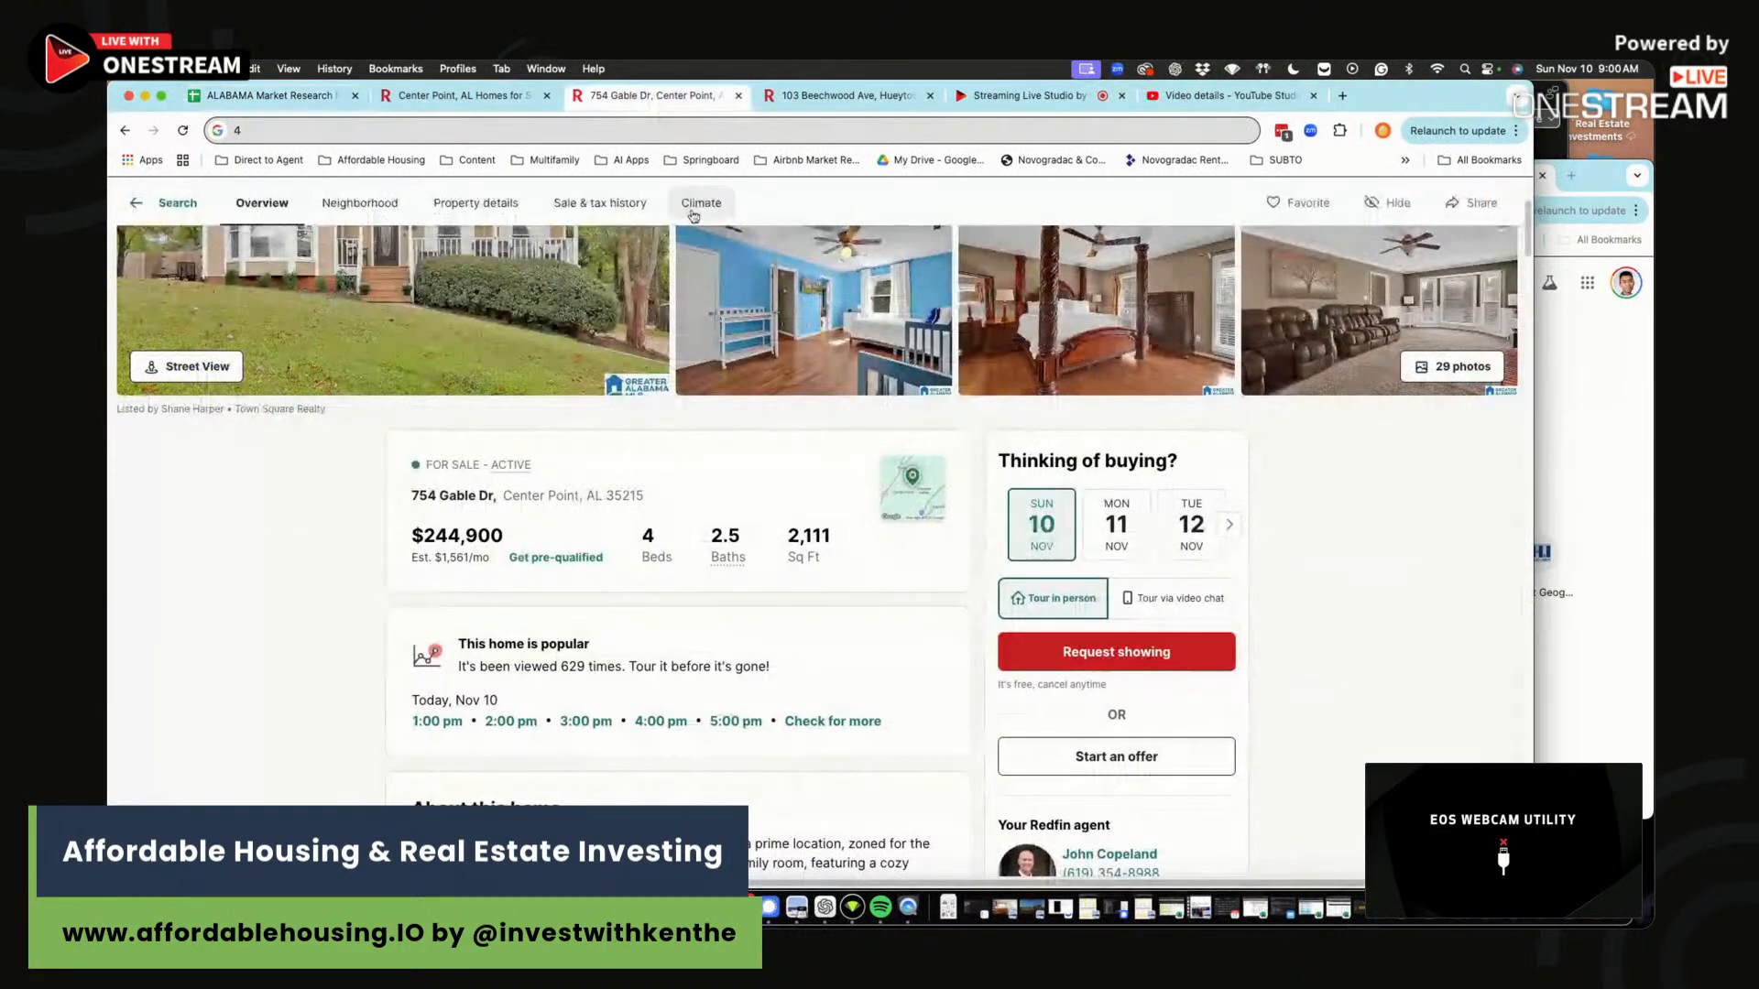
{"action": "scroll", "coordinate": [656, 605], "scroll_direction": "down", "scroll_amount": 4}
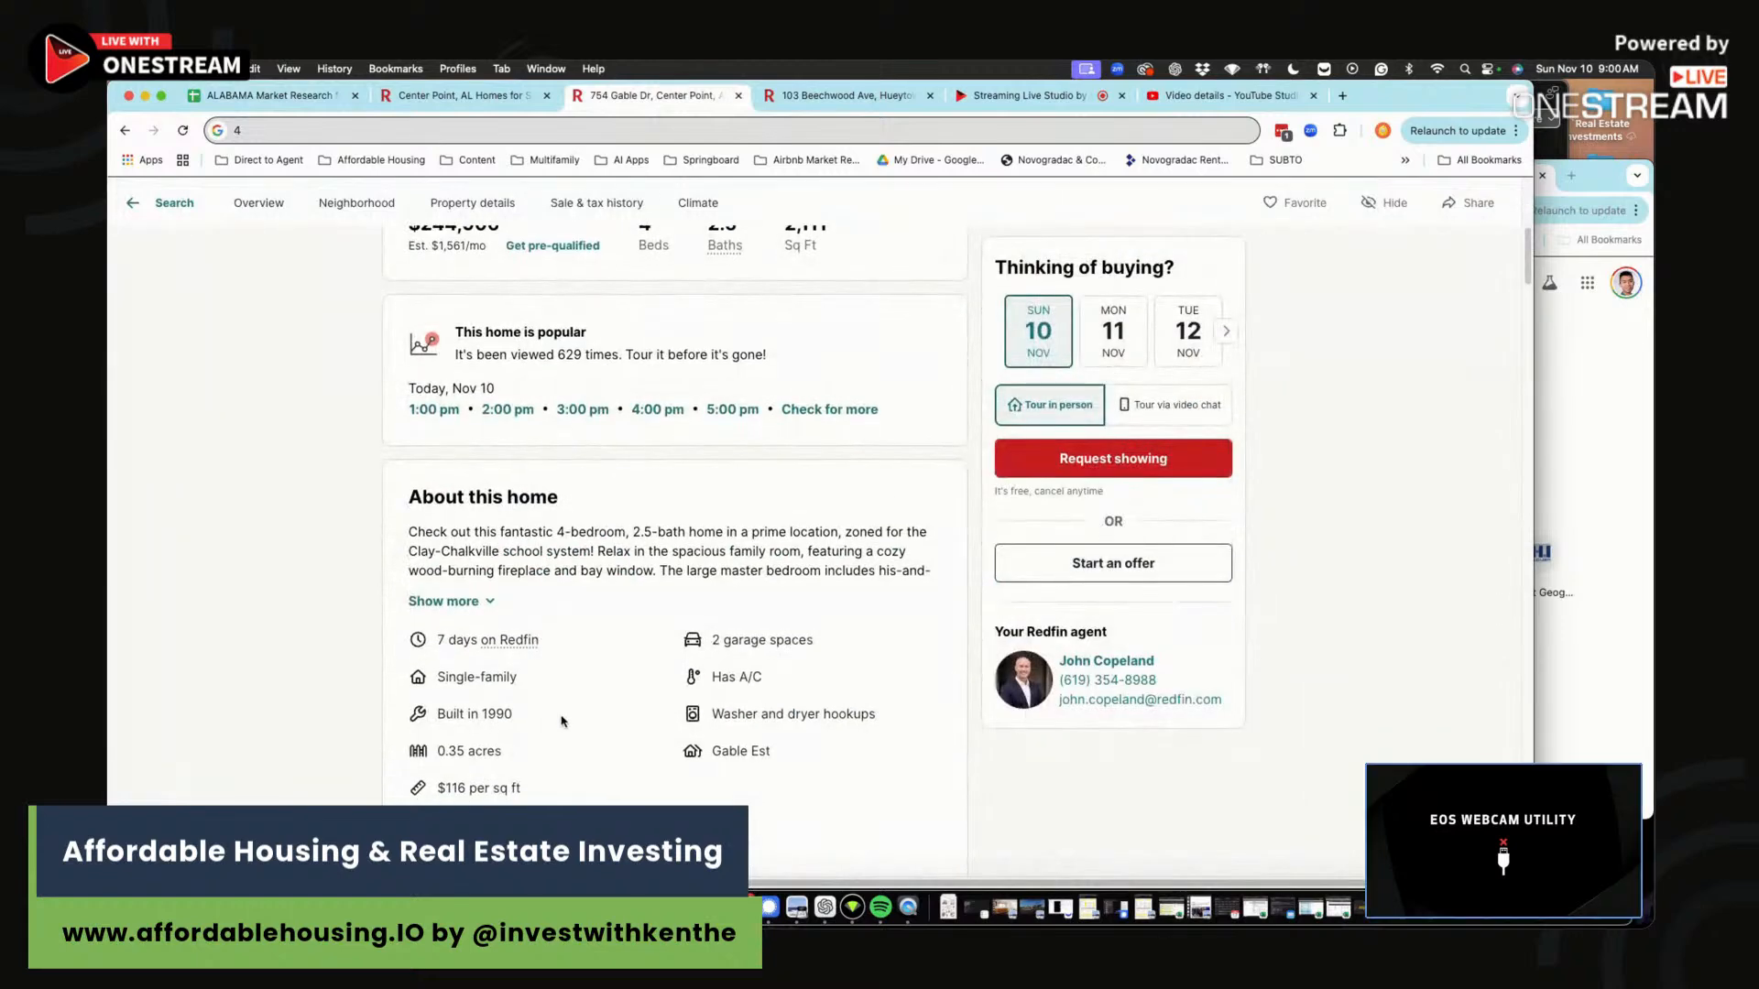
{"action": "key", "text": "super+1"}
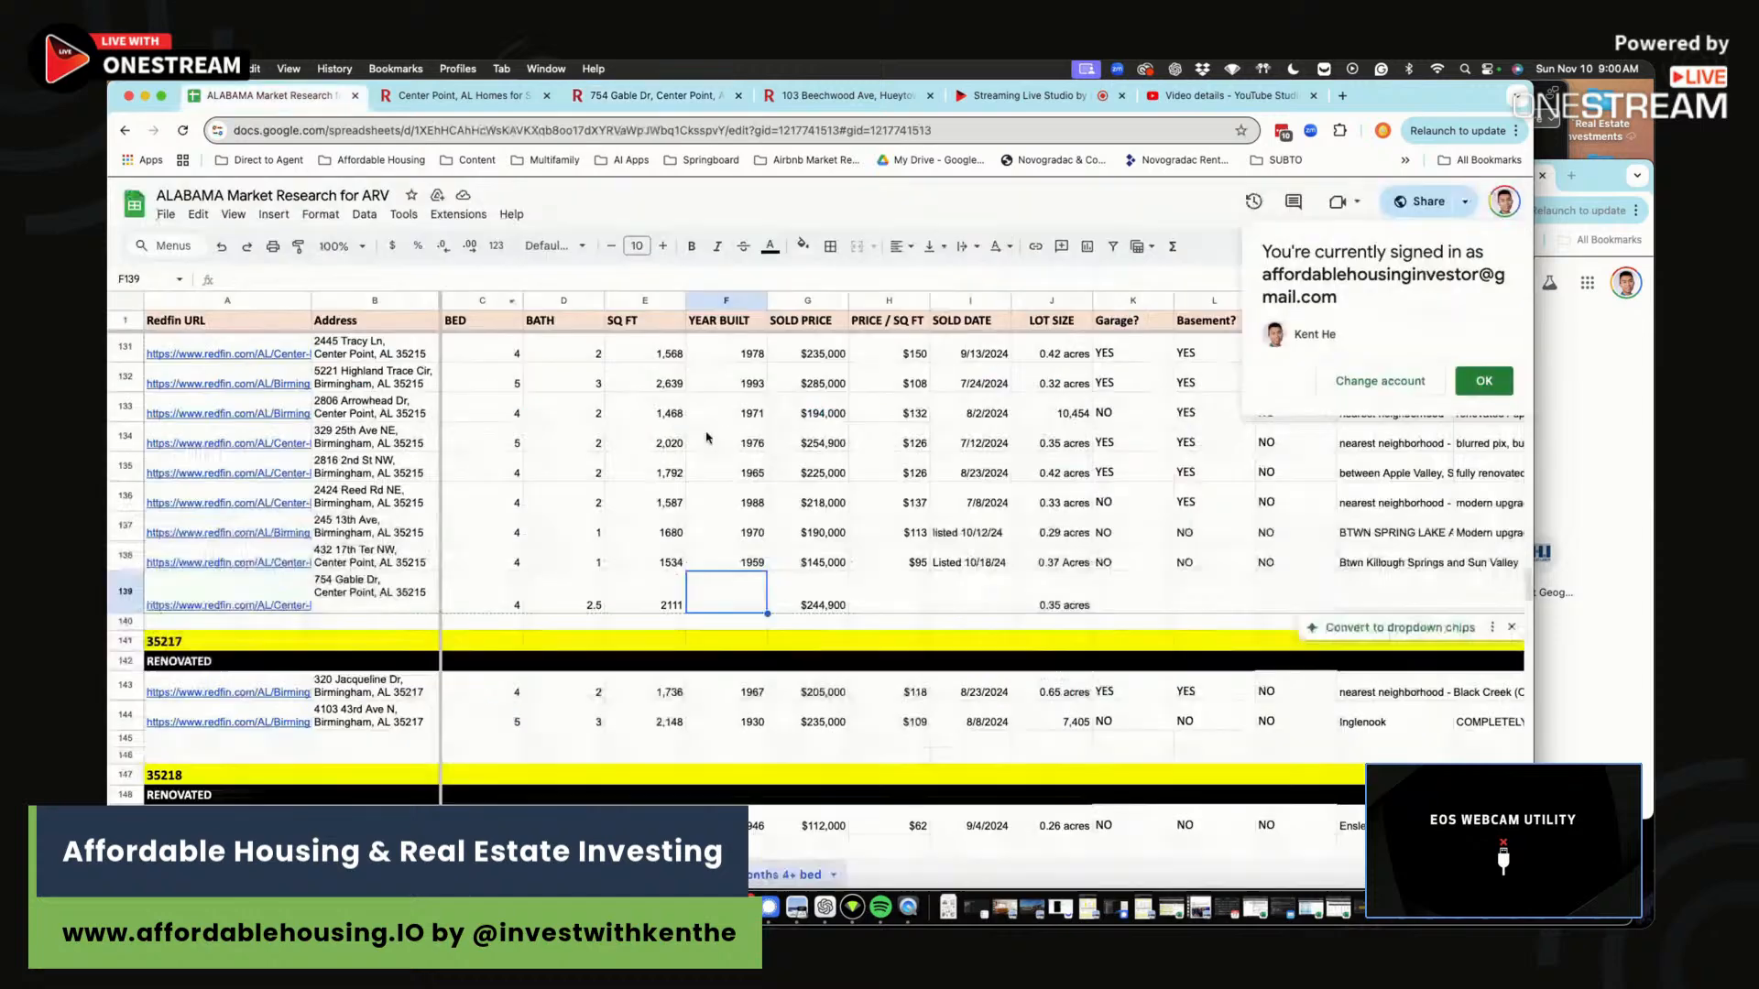
{"action": "type", "text": "1990"}
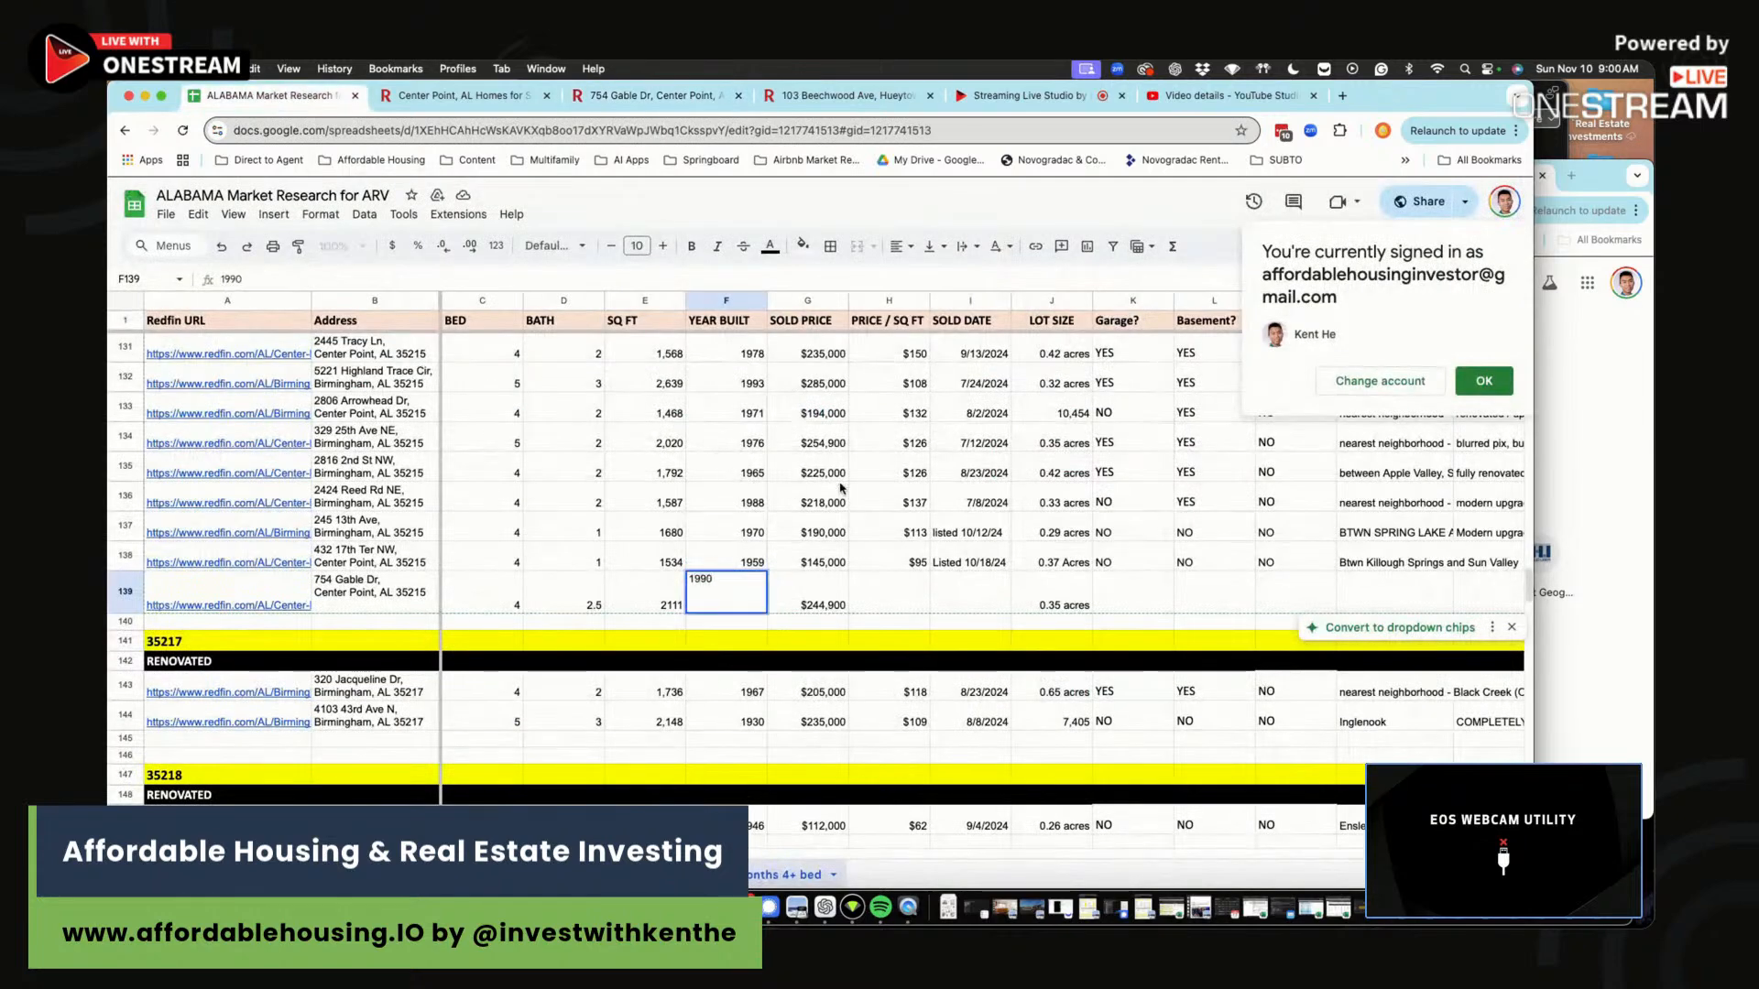
Add the price-per-square-foot formula =G139/E139 in H139.
{"action": "left_click", "coordinate": [902, 575]}
{"action": "type", "text": "="}
{"action": "left_click", "coordinate": [815, 597]}
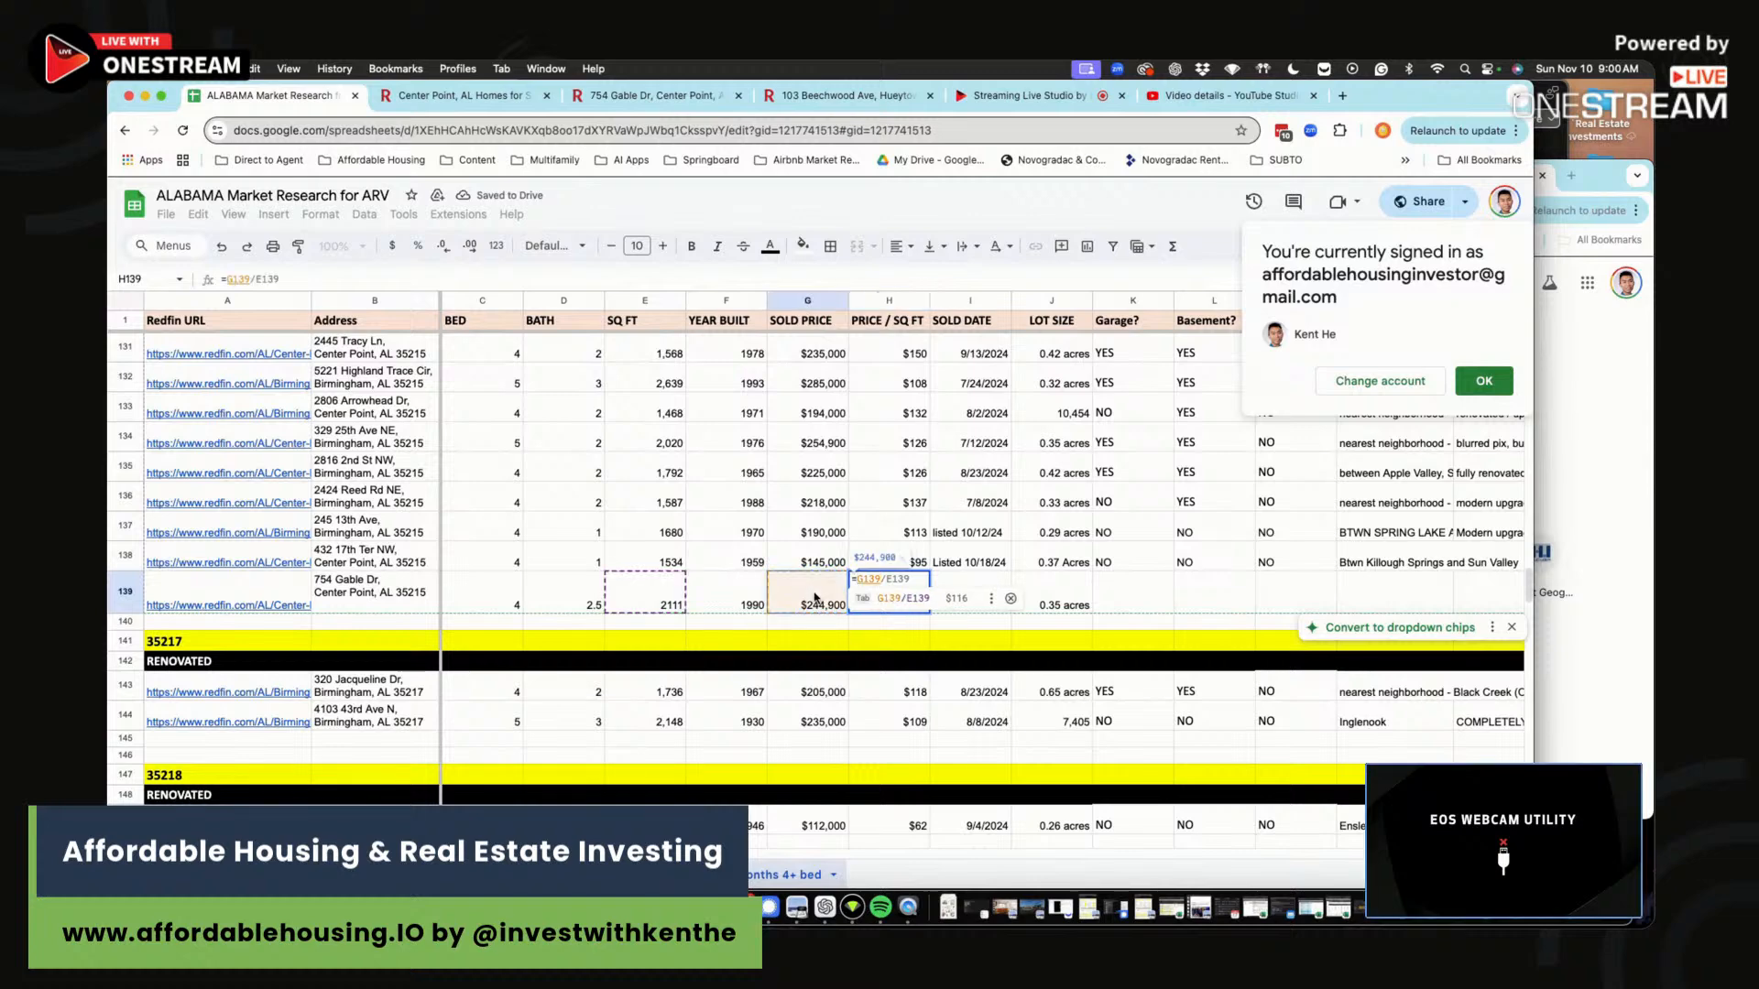
{"action": "key", "text": "Tab"}
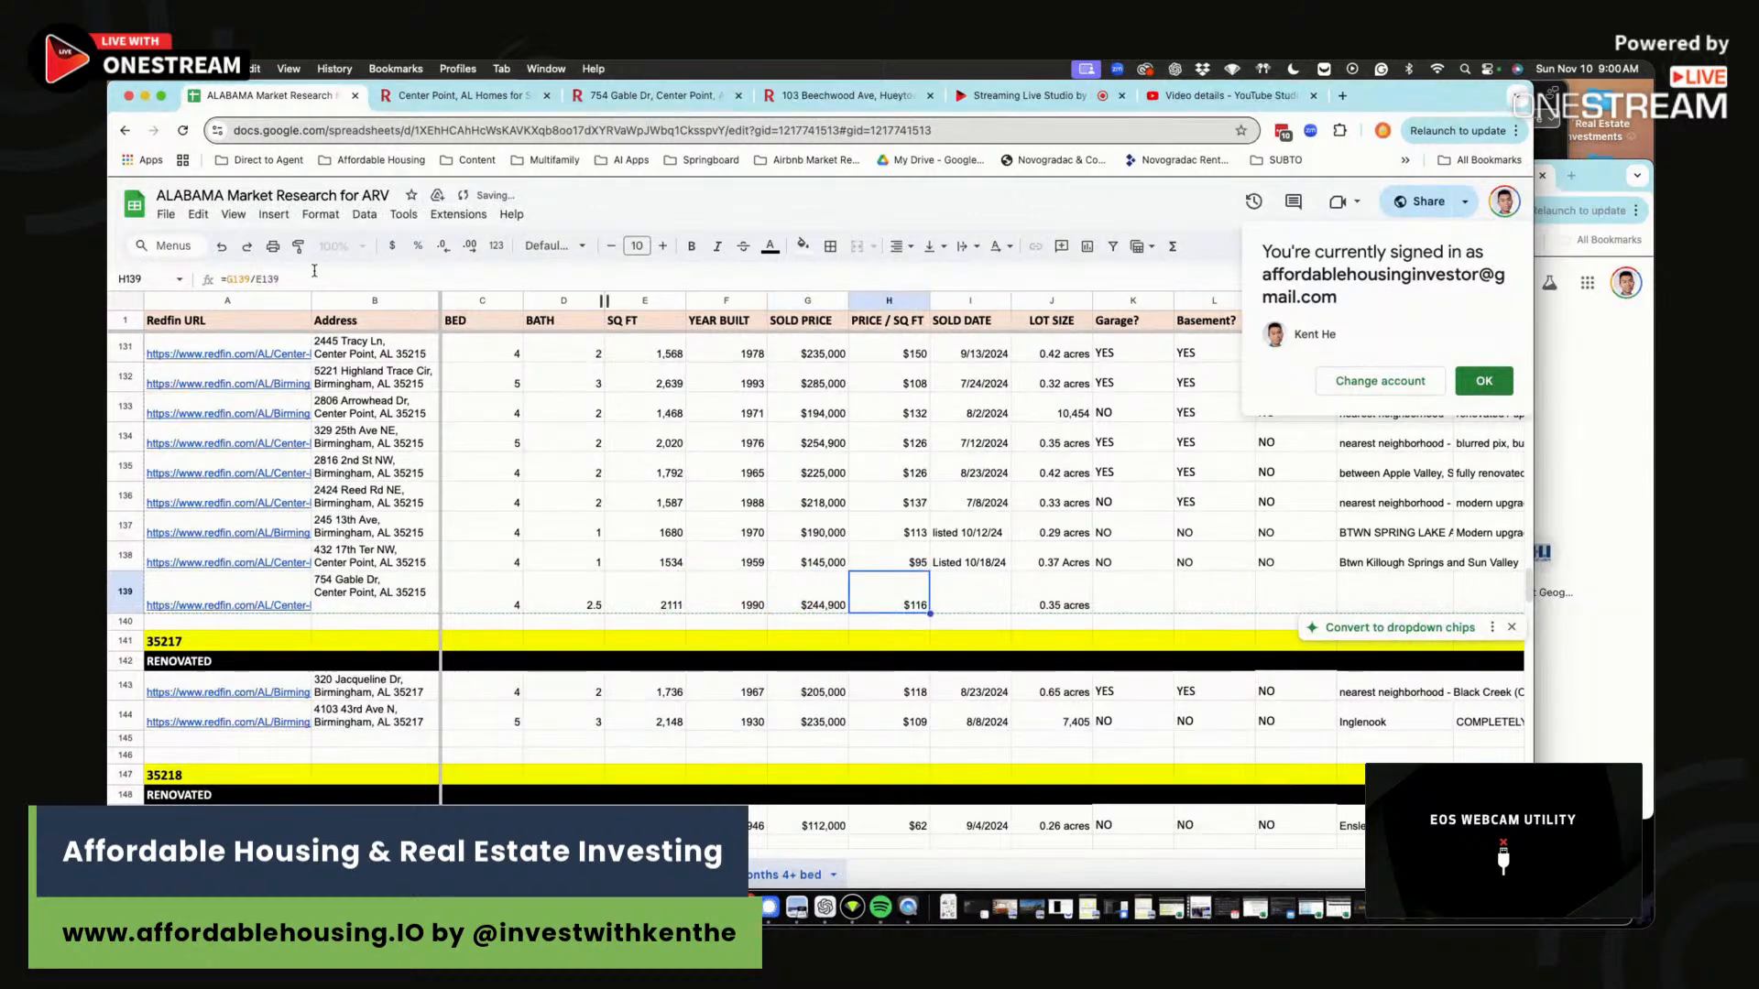
{"action": "double_click", "coordinate": [868, 578]}
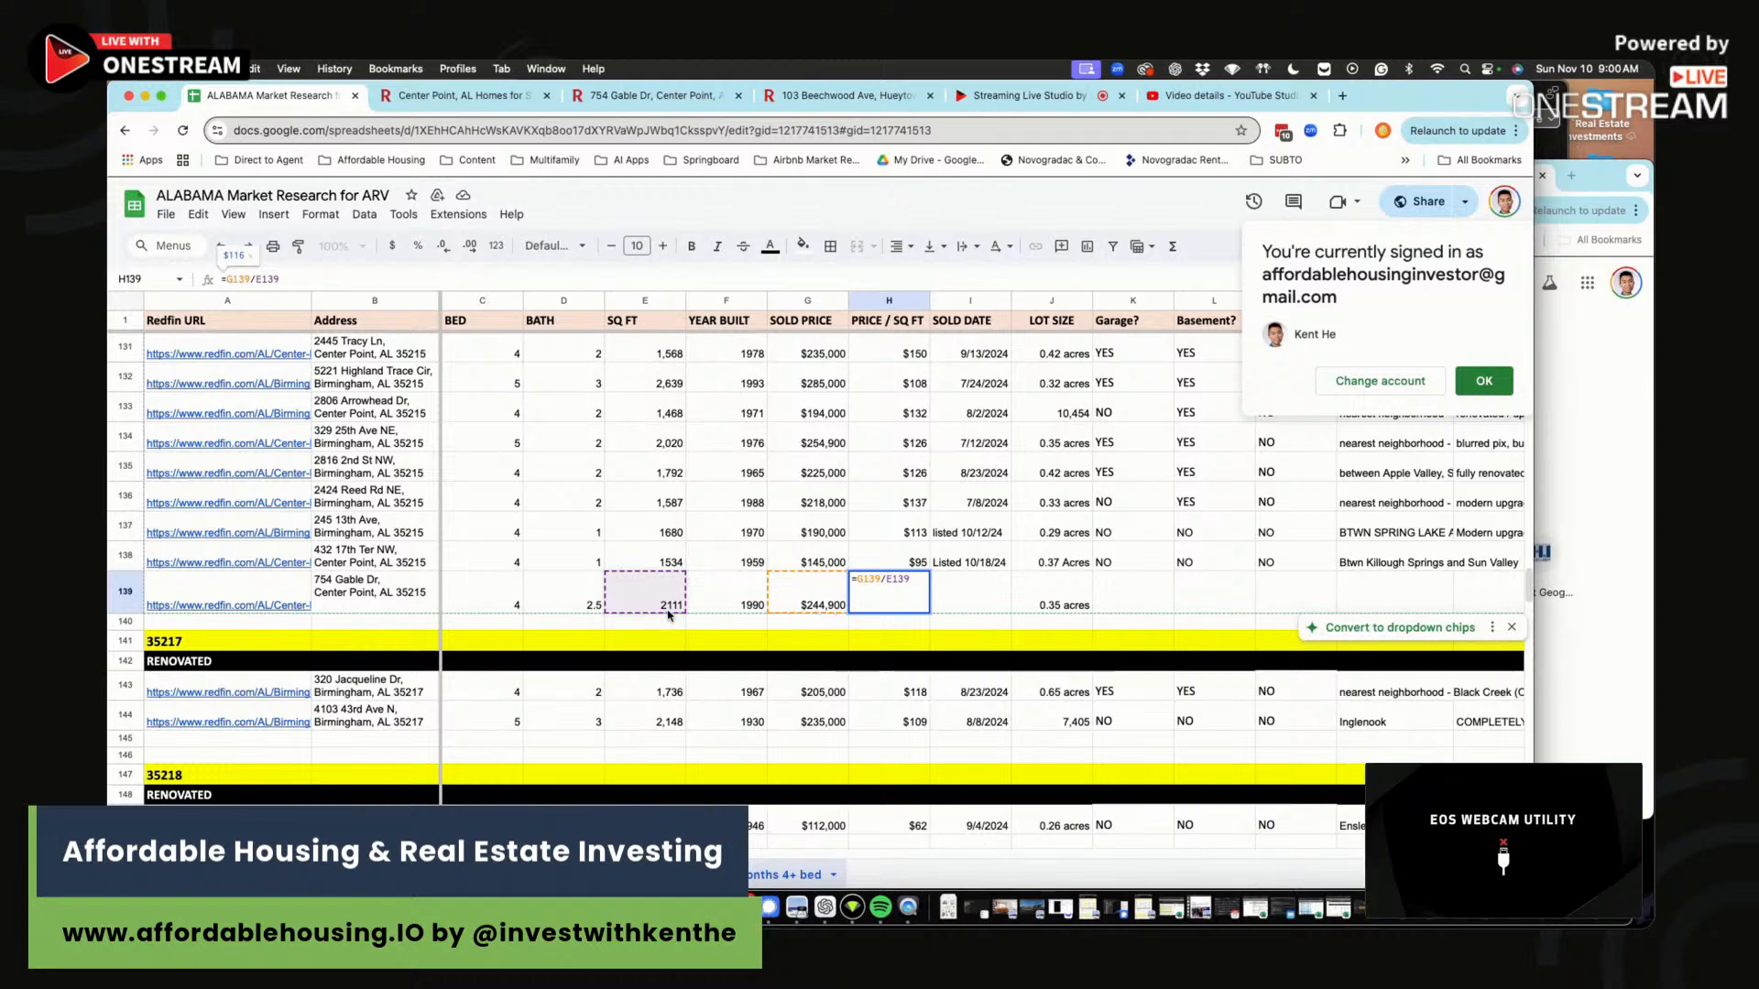
{"action": "key", "text": "Return"}
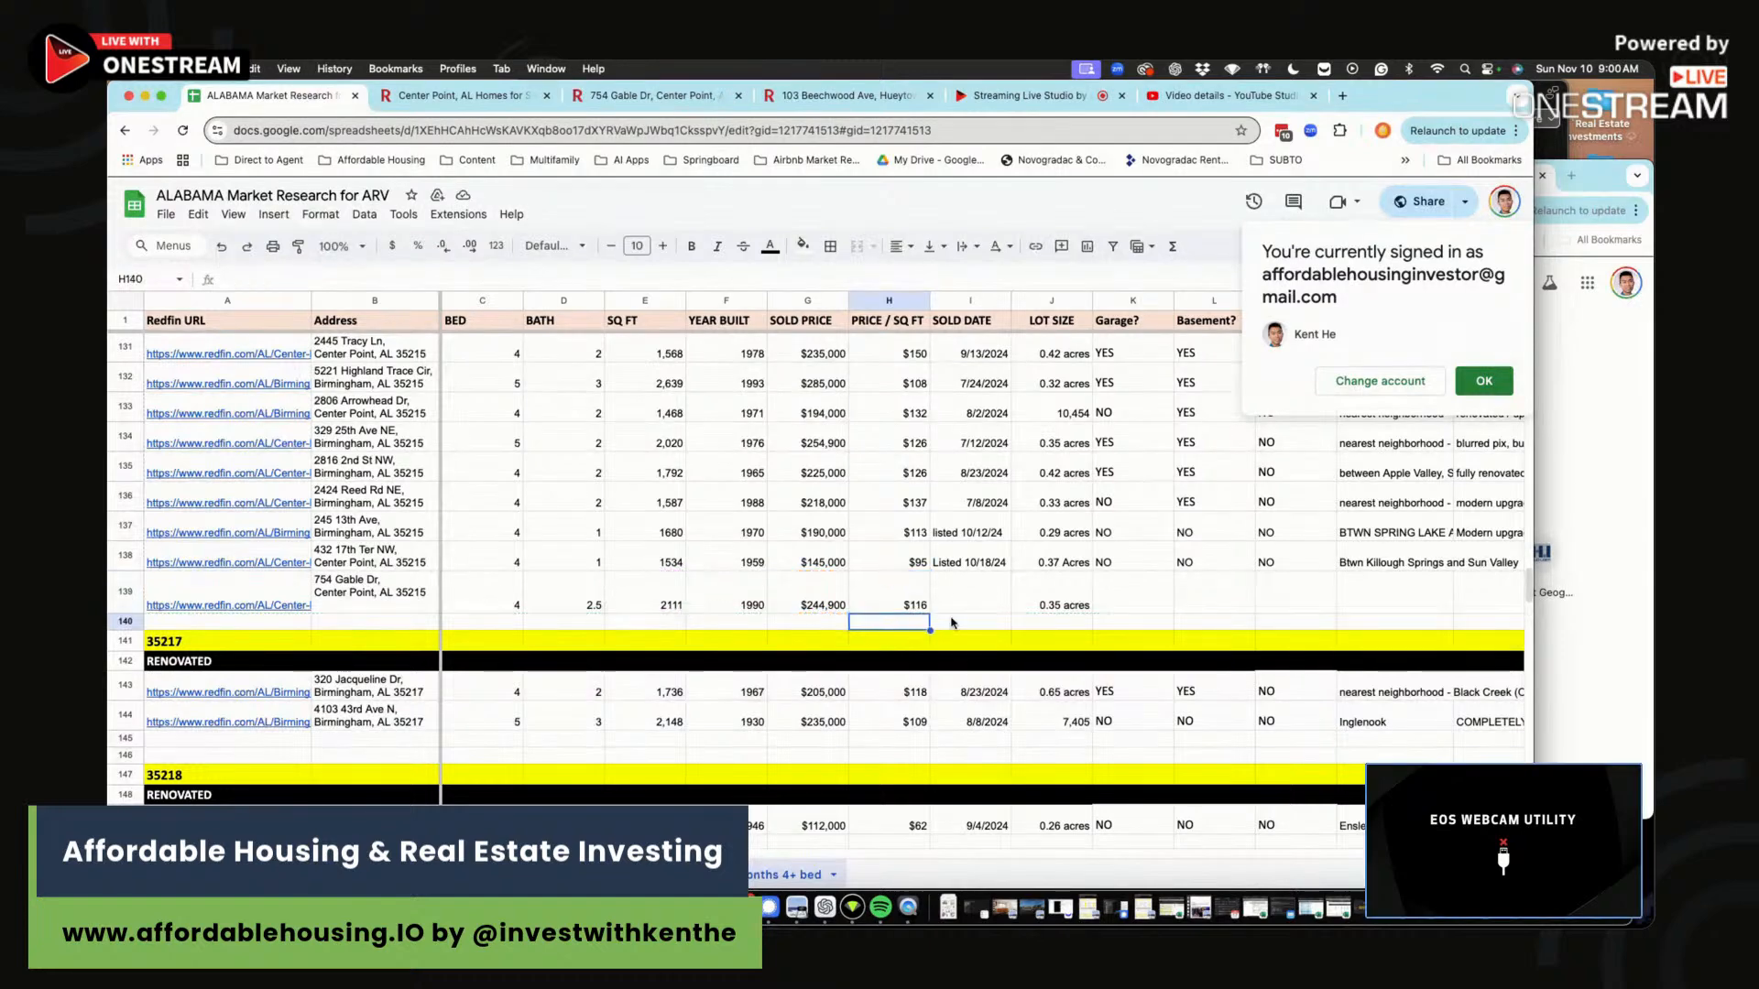
Enter LISTED 11/3/24 as the date and NO in the following columns.
{"action": "left_click", "coordinate": [993, 603]}
{"action": "type", "text": "LISTED 11/3/24"}
{"action": "key", "text": "Tab"}
{"action": "key", "text": "Tab"}
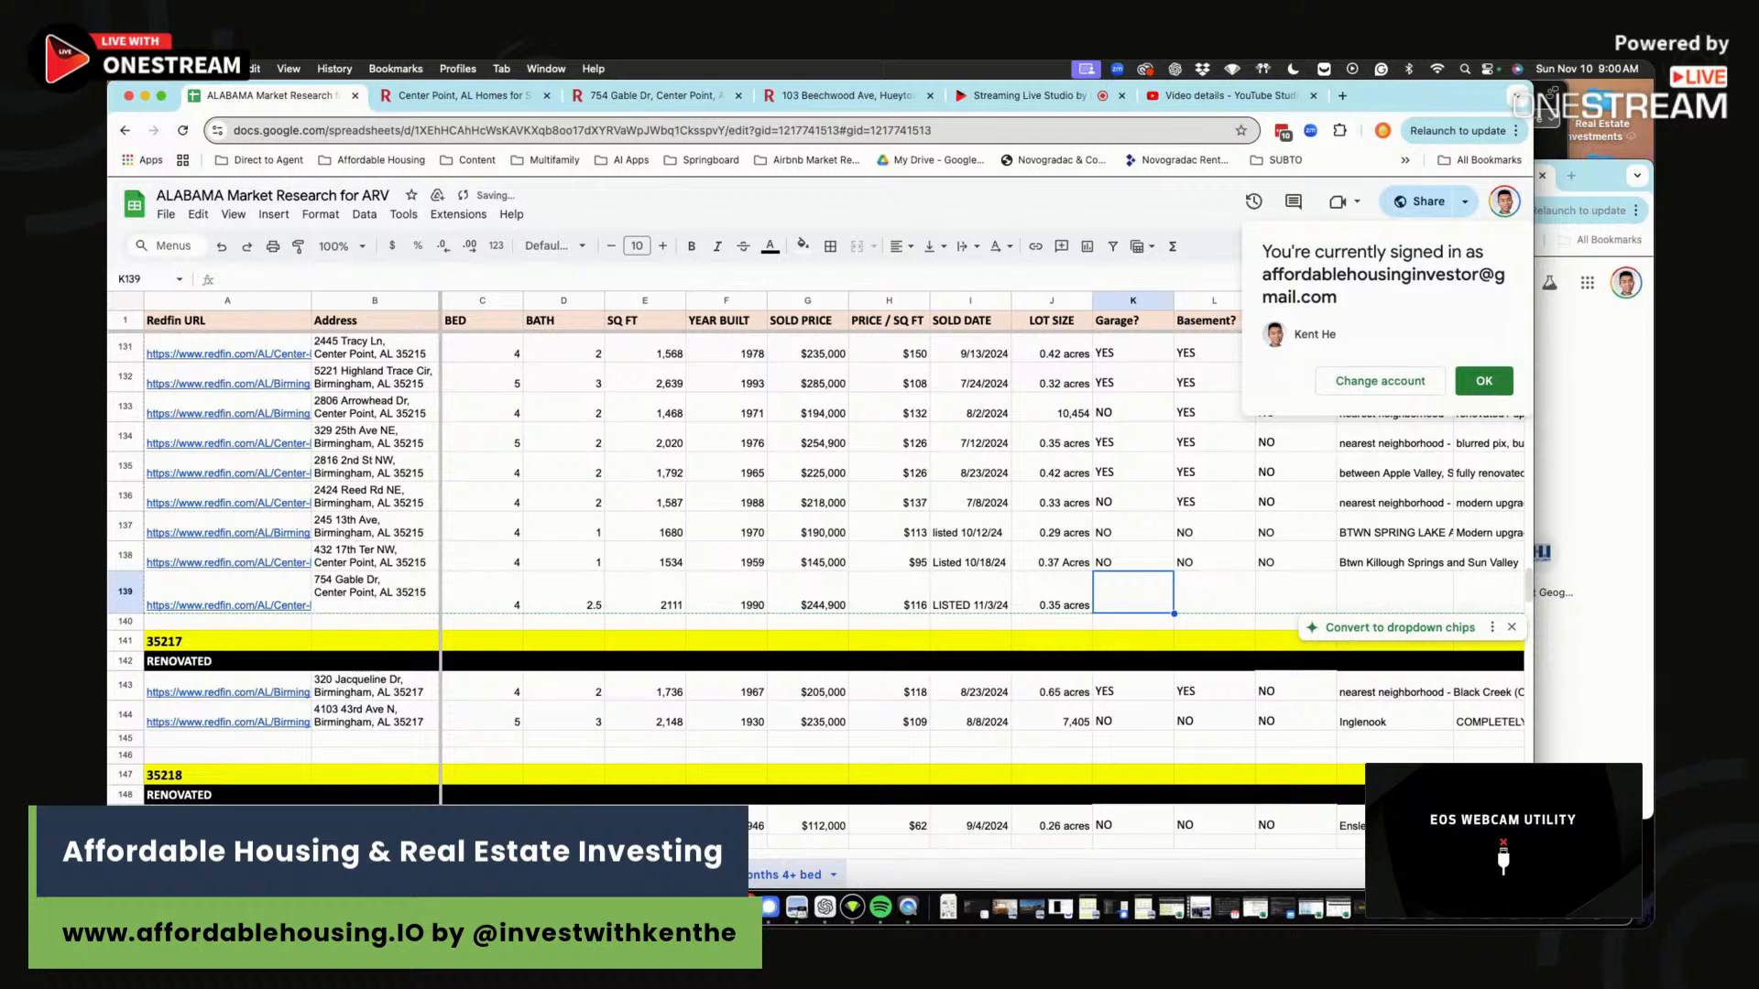
{"action": "type", "text": "NO"}
{"action": "key", "text": "Tab"}
{"action": "type", "text": "NO"}
{"action": "key", "text": "Tab"}
{"action": "type", "text": "NO"}
{"action": "key", "text": "Tab"}
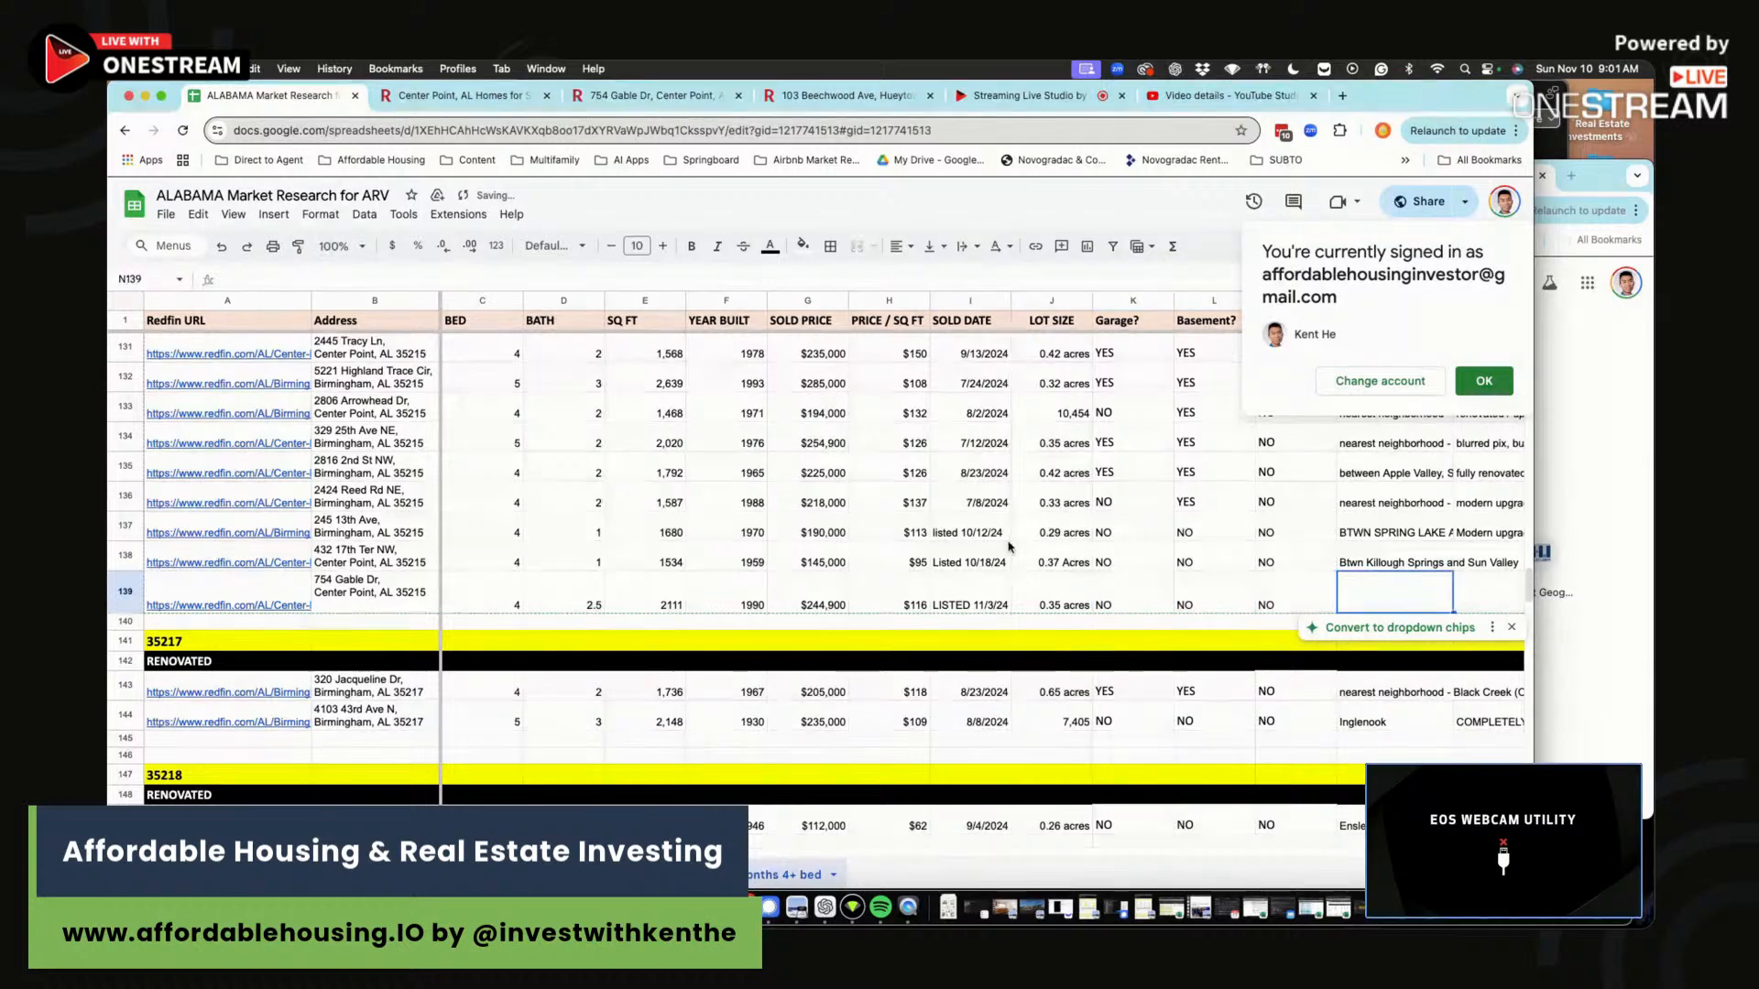
{"action": "left_click", "coordinate": [586, 874]}
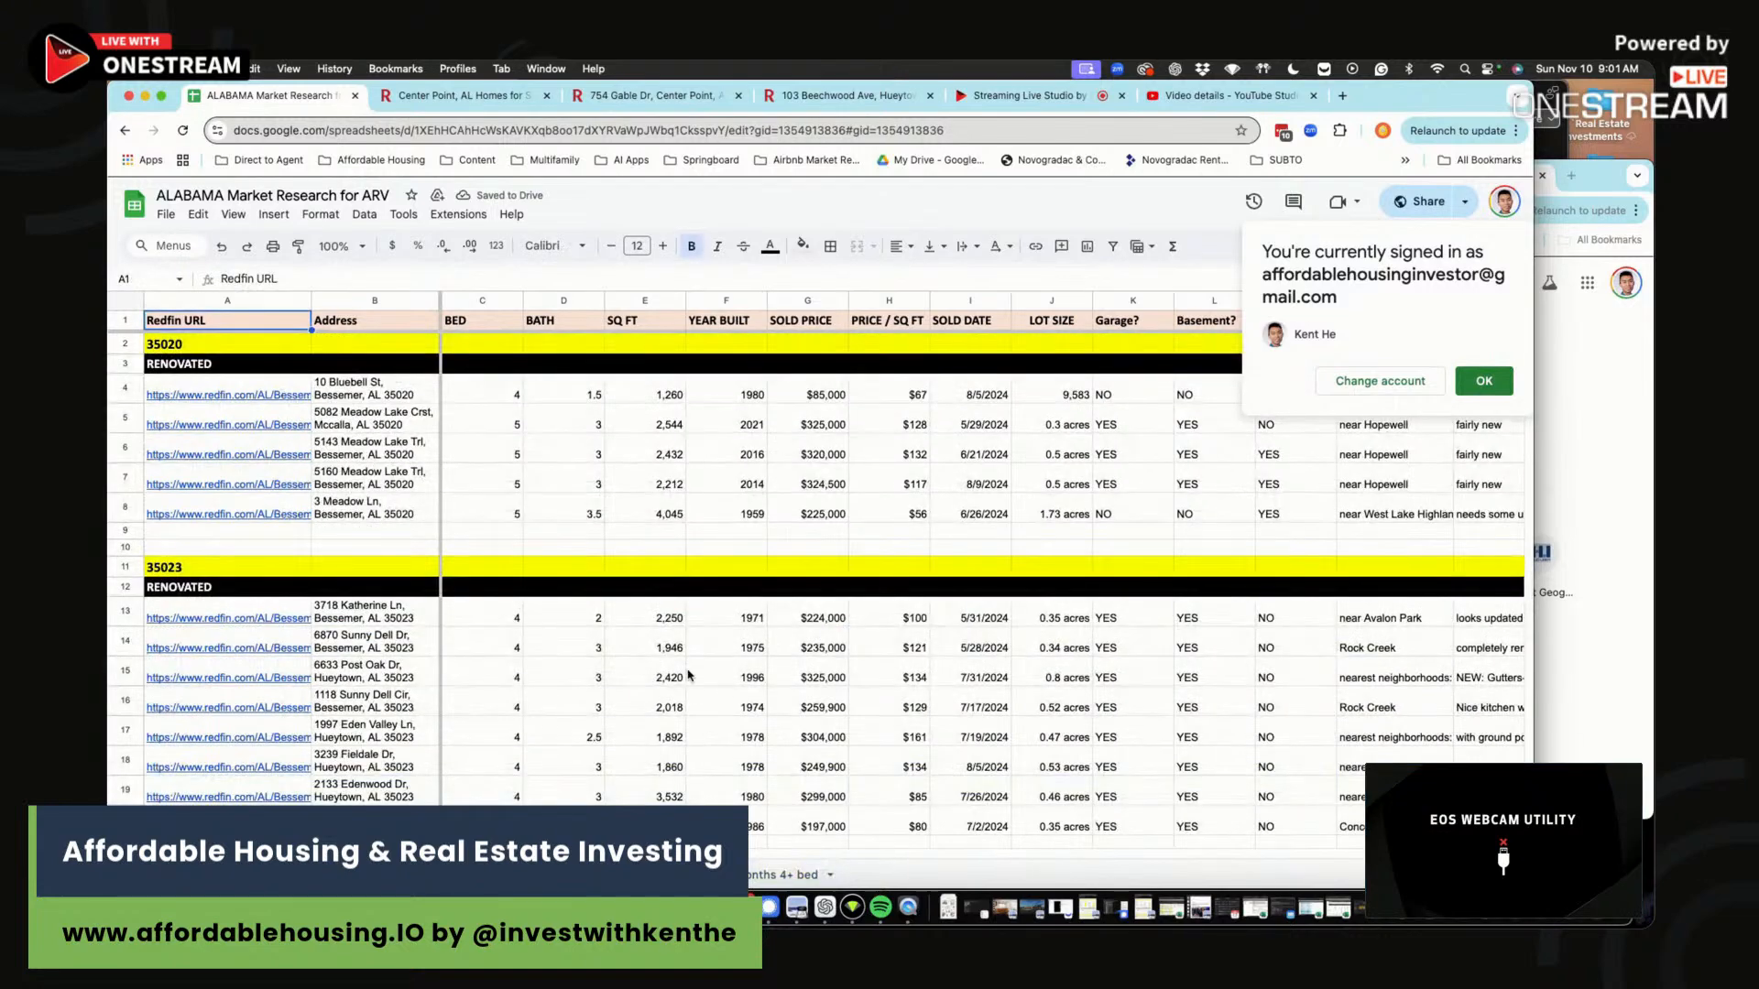
{"action": "left_click", "coordinate": [723, 707]}
{"action": "left_click", "coordinate": [788, 875]}
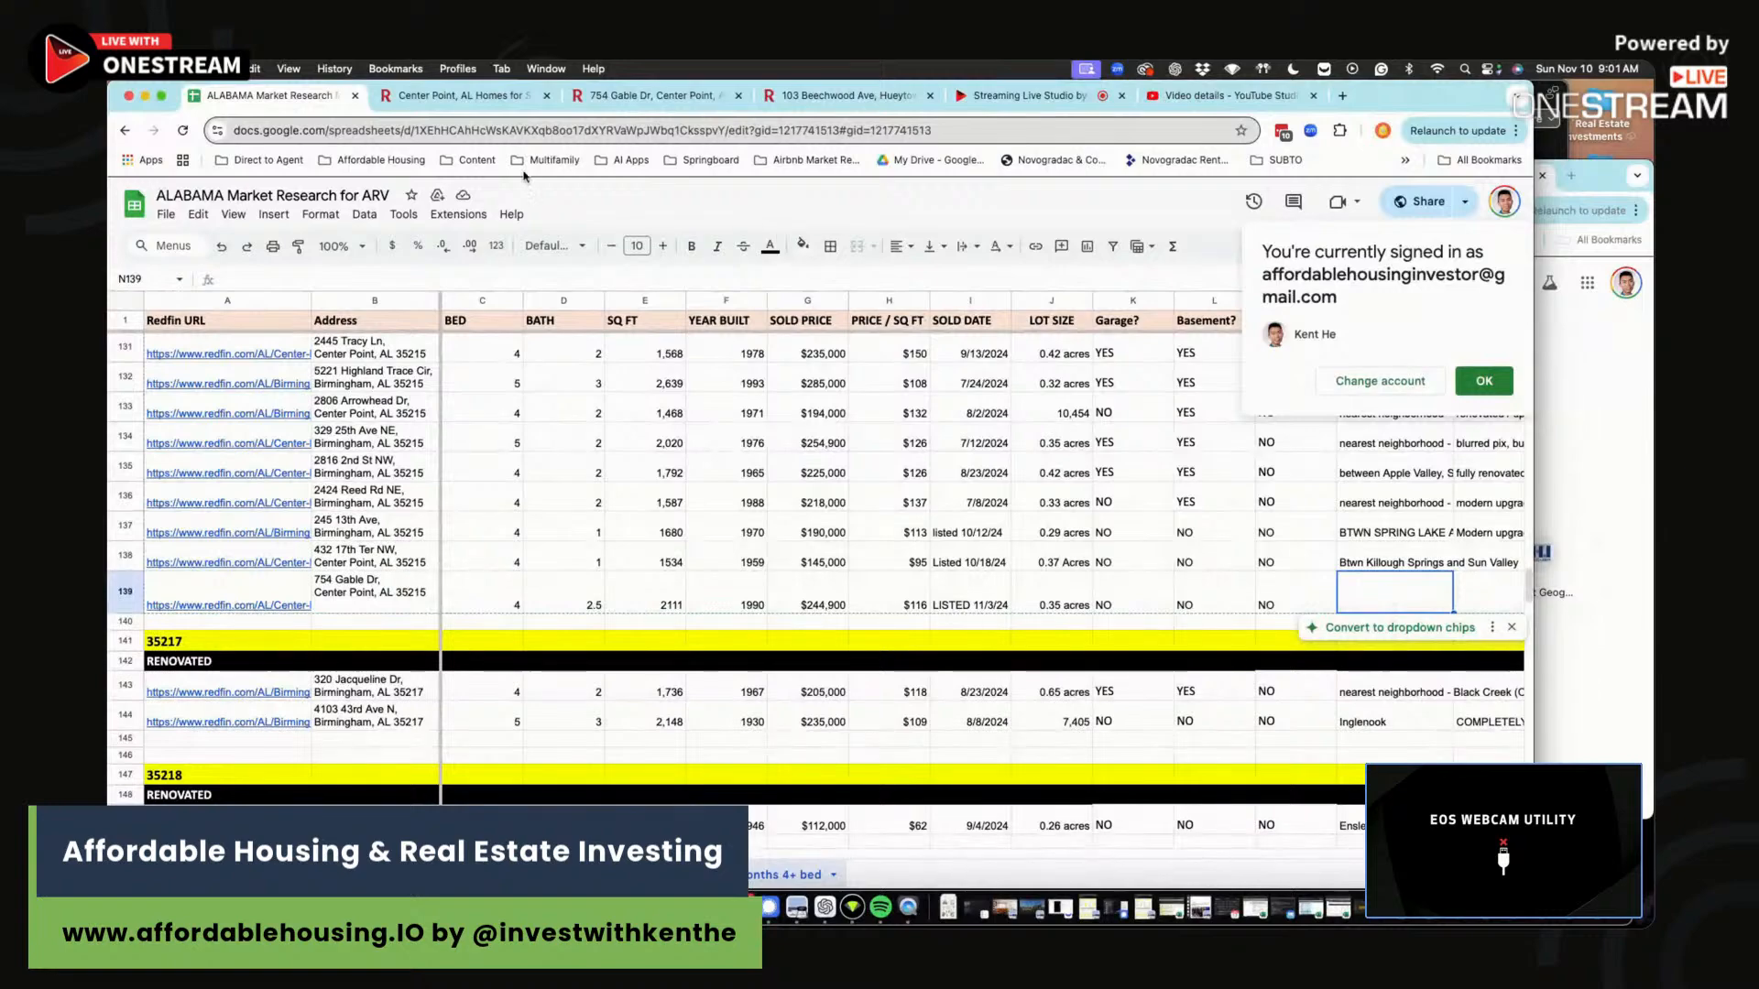
{"action": "left_click", "coordinate": [652, 96]}
{"action": "scroll", "coordinate": [904, 507], "scroll_direction": "up", "scroll_amount": 10}
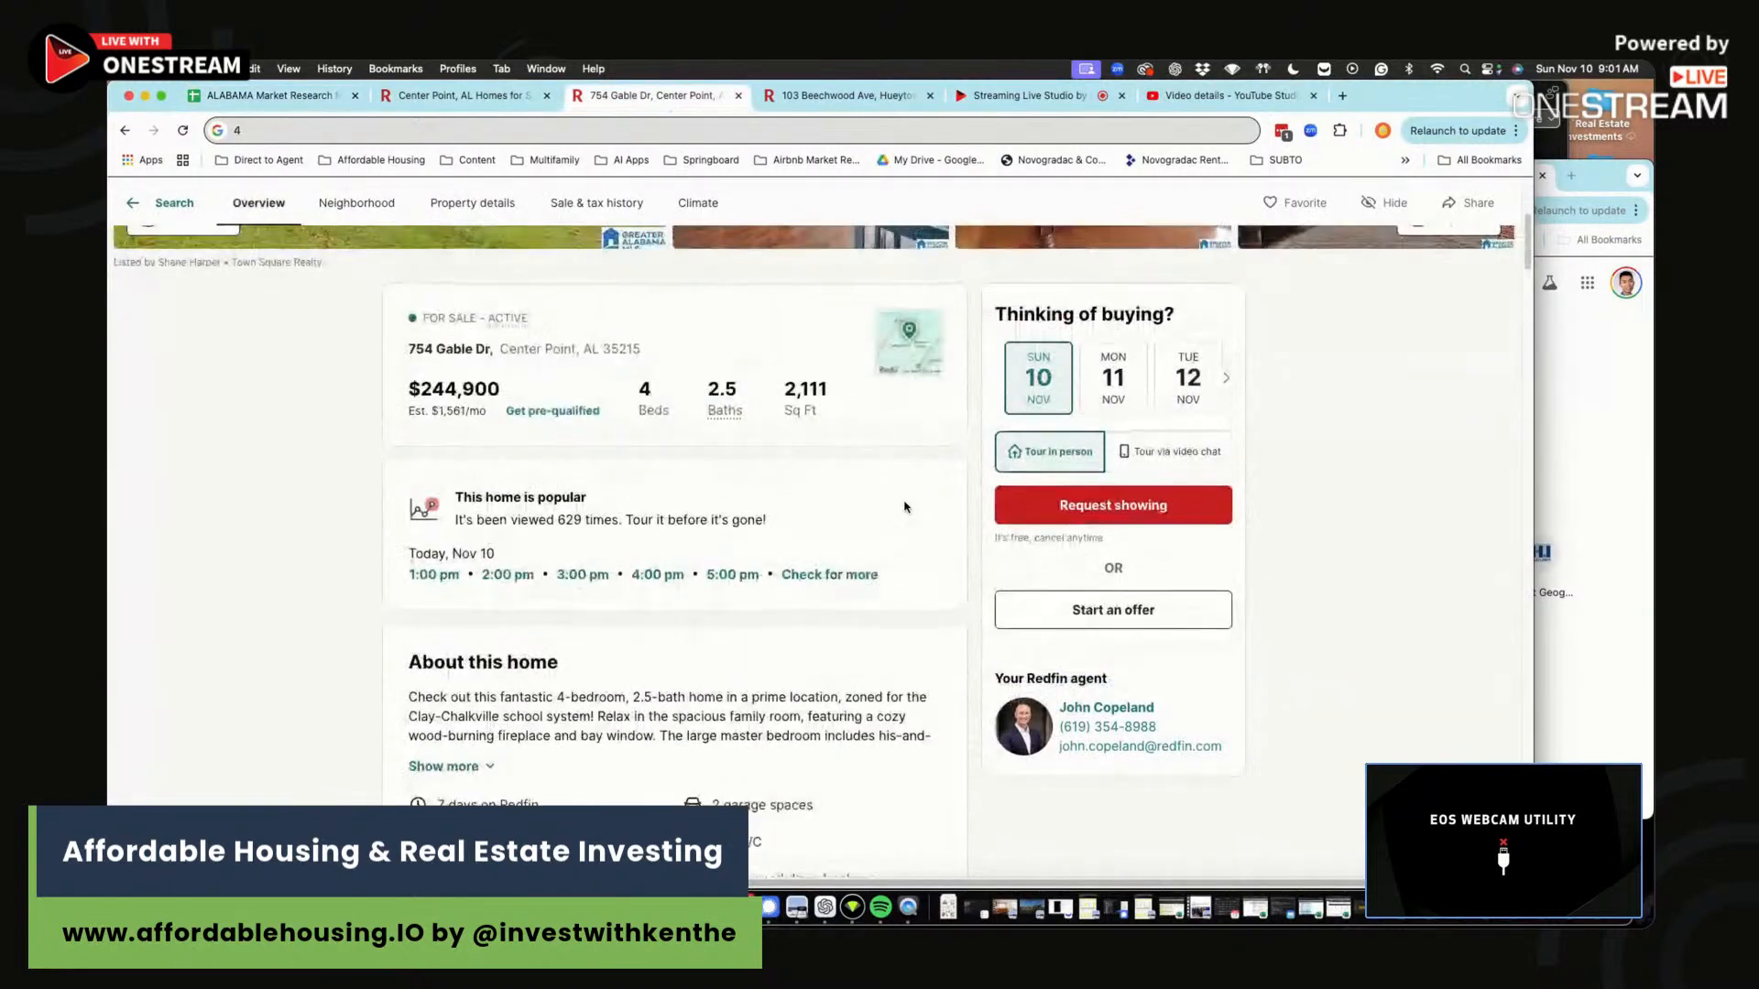
{"action": "left_click", "coordinate": [910, 654]}
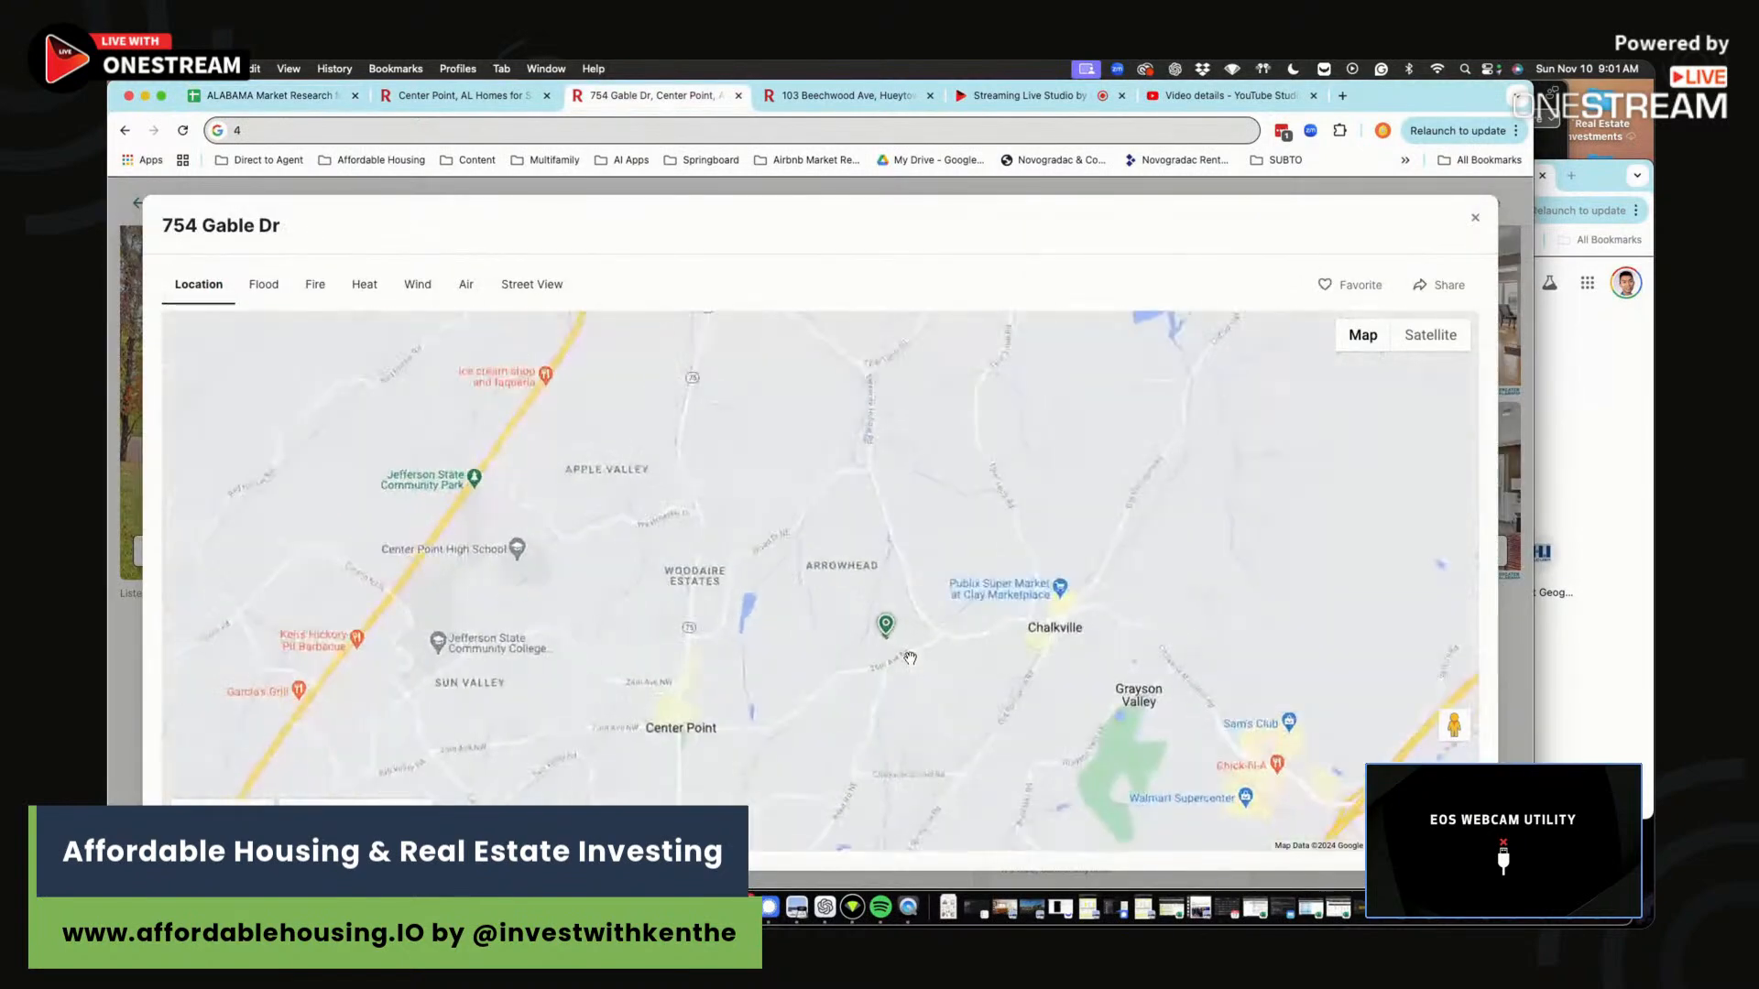
{"action": "left_click_drag", "start_coordinate": [880, 615], "coordinate": [882, 579]}
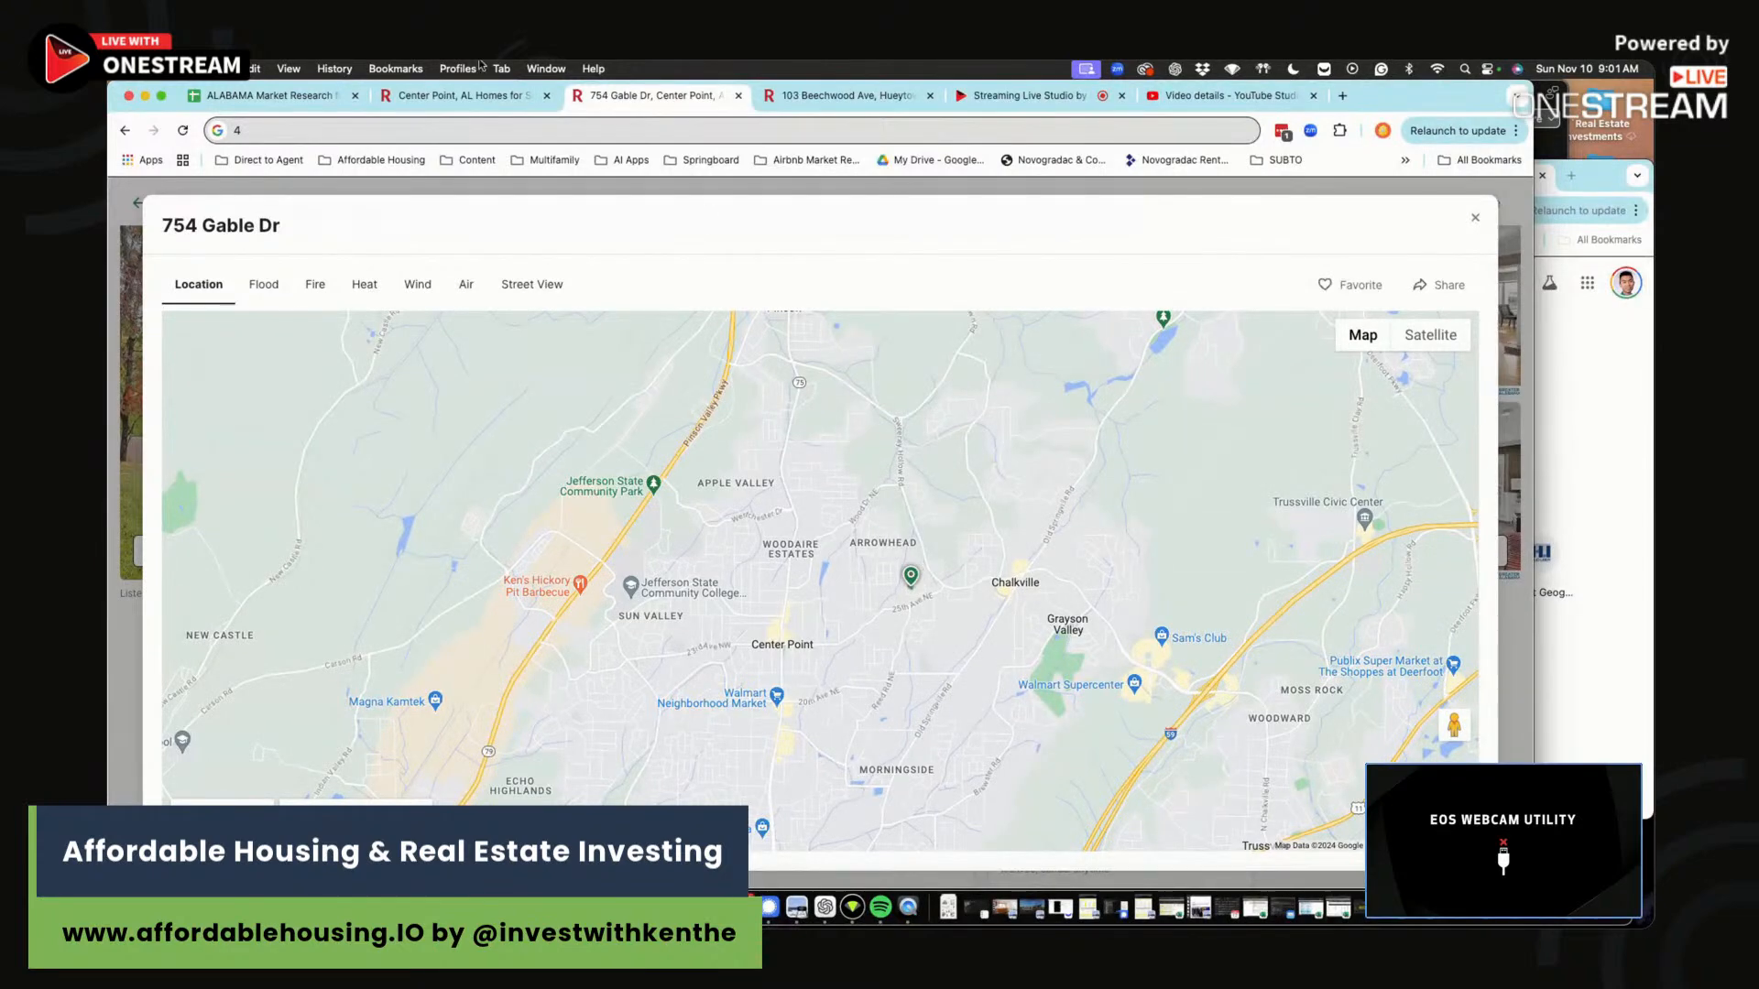
Type ARROWHEAD into the neighborhood cell N139.
{"action": "left_click", "coordinate": [335, 95]}
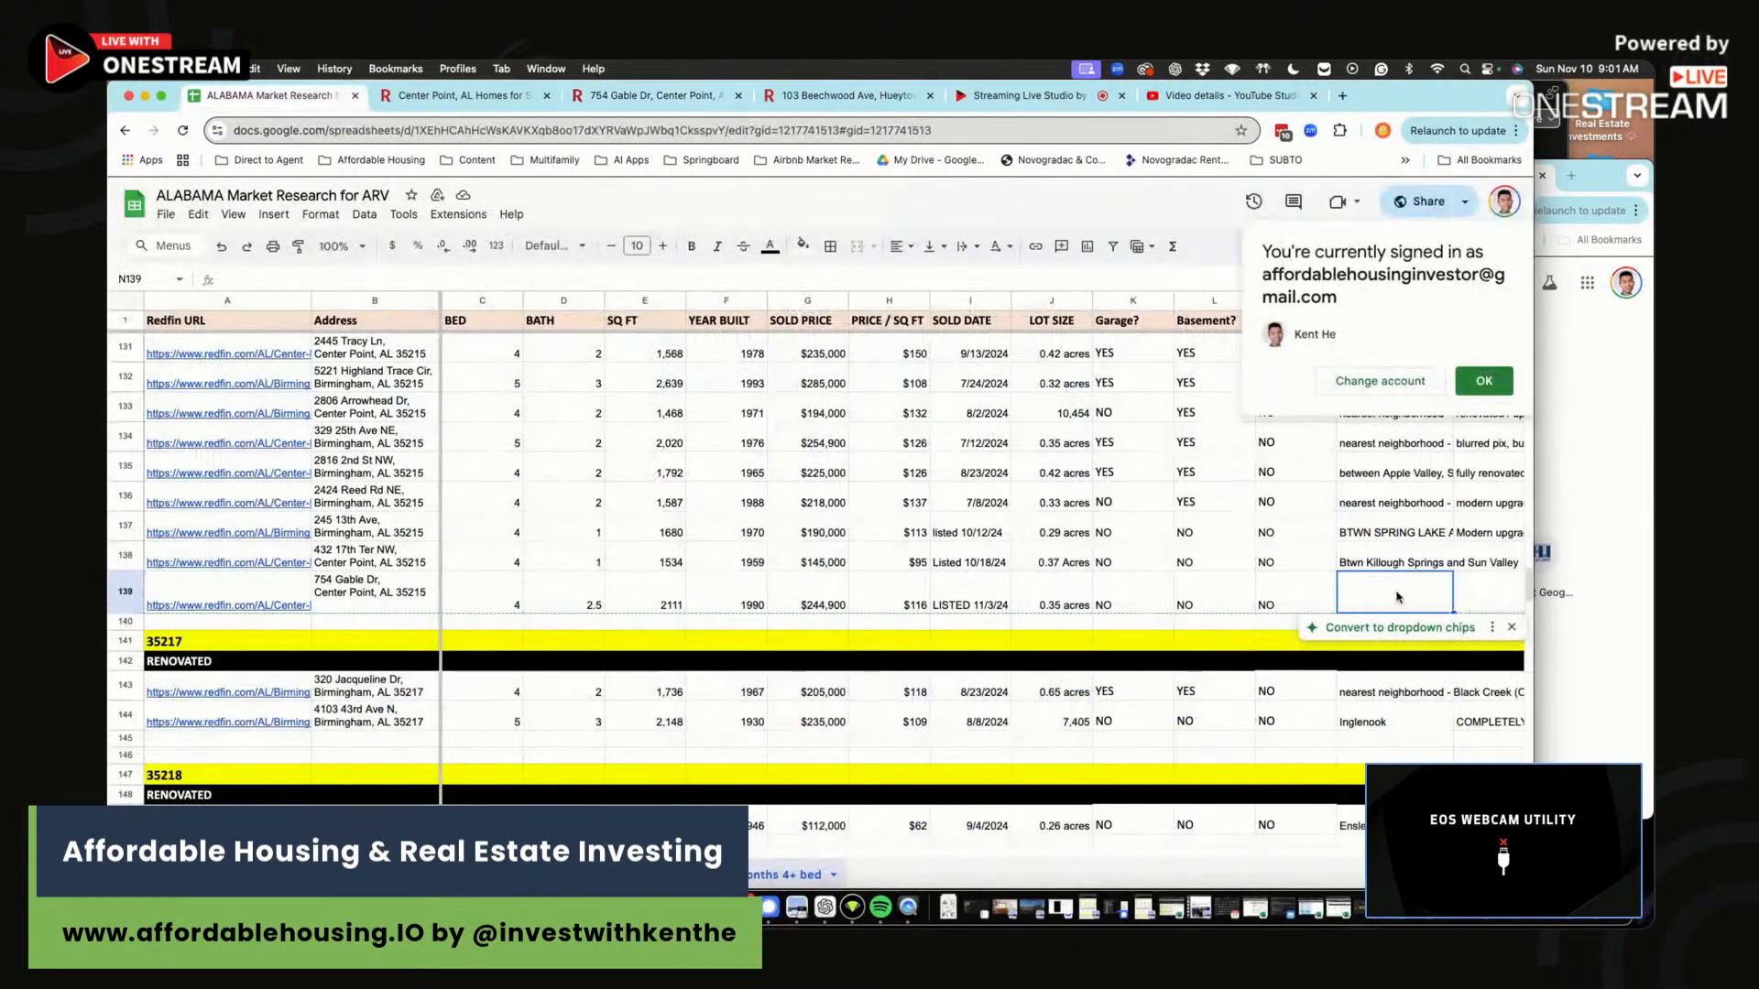
{"action": "type", "text": "ARROWHE"}
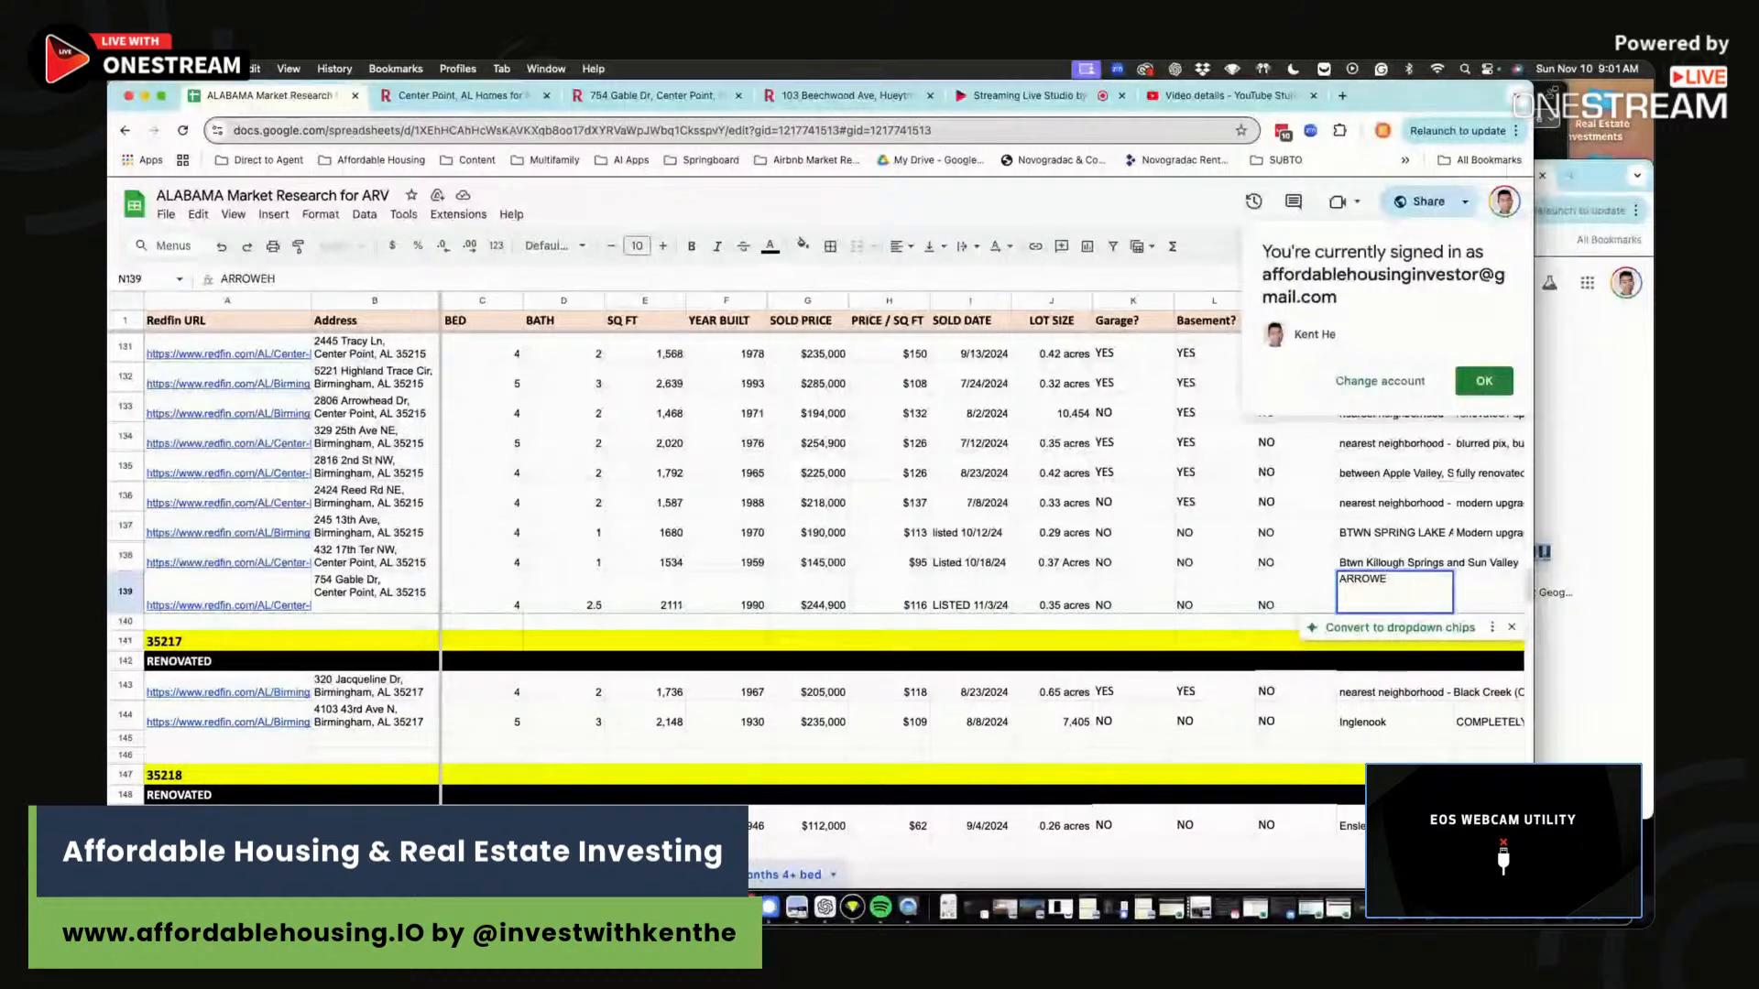
{"action": "type", "text": "AD"}
{"action": "key", "text": "Tab"}
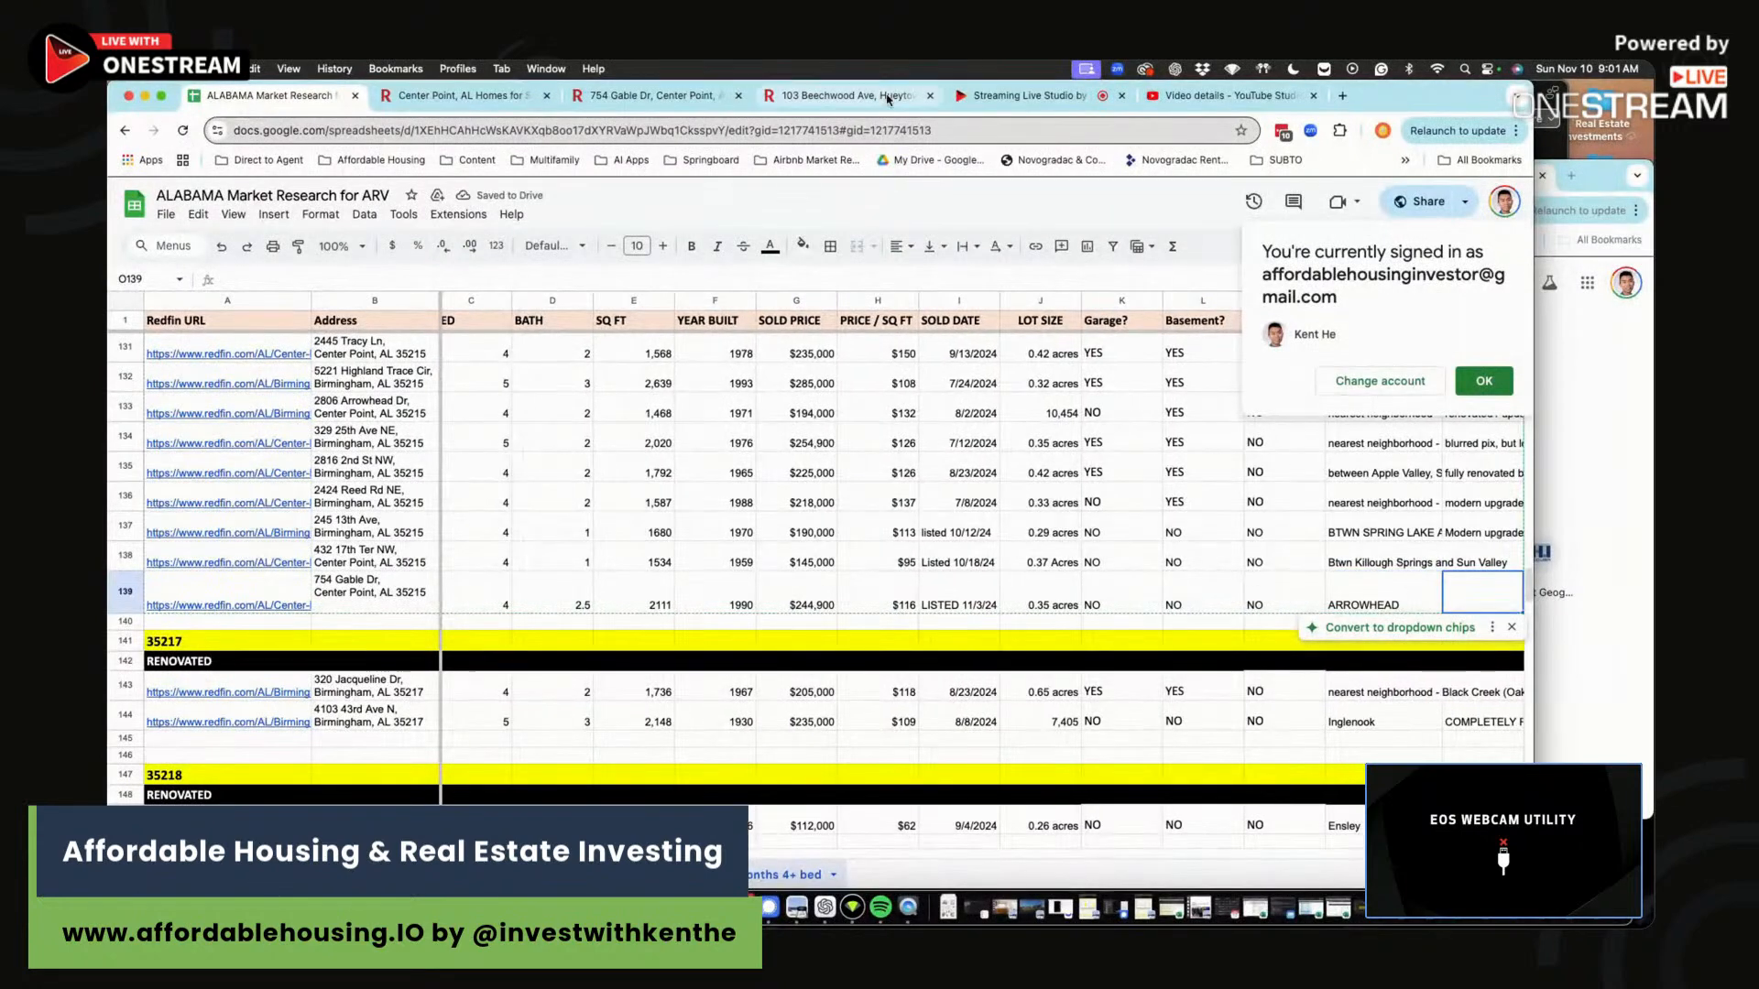
Zoom the location map into the Gable Dr parcel.
{"action": "left_click", "coordinate": [609, 105]}
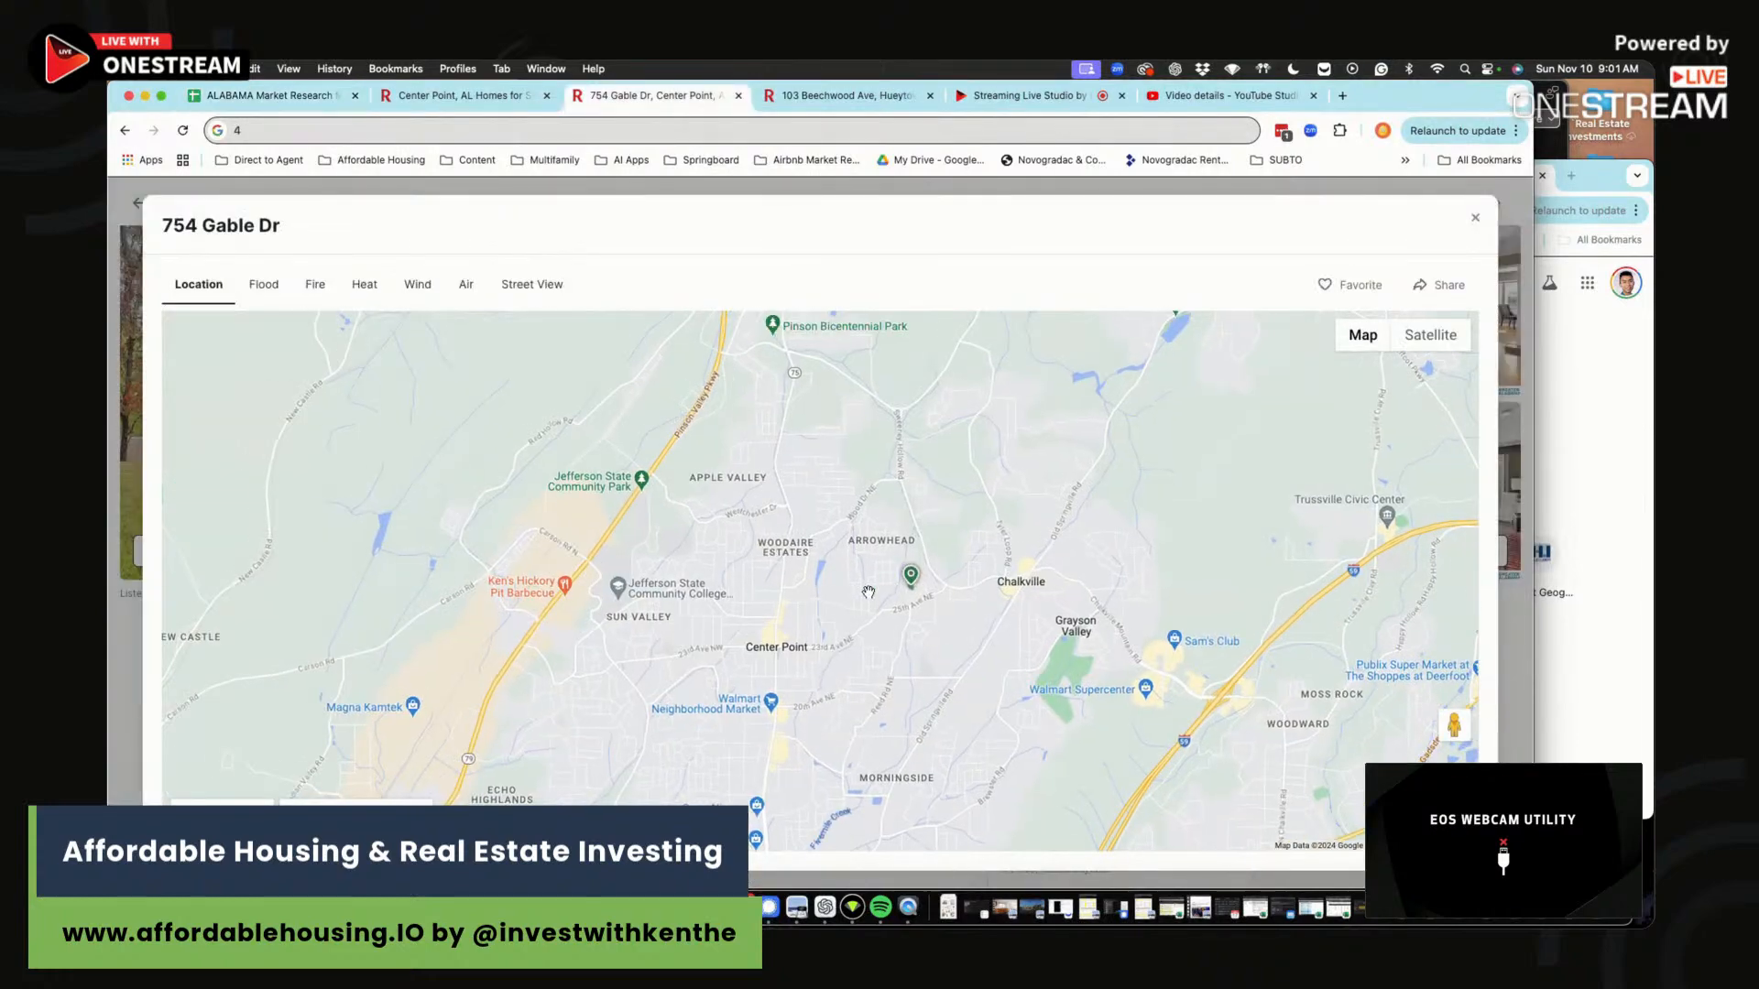
{"action": "scroll", "coordinate": [899, 437], "scroll_direction": "up", "scroll_amount": 5}
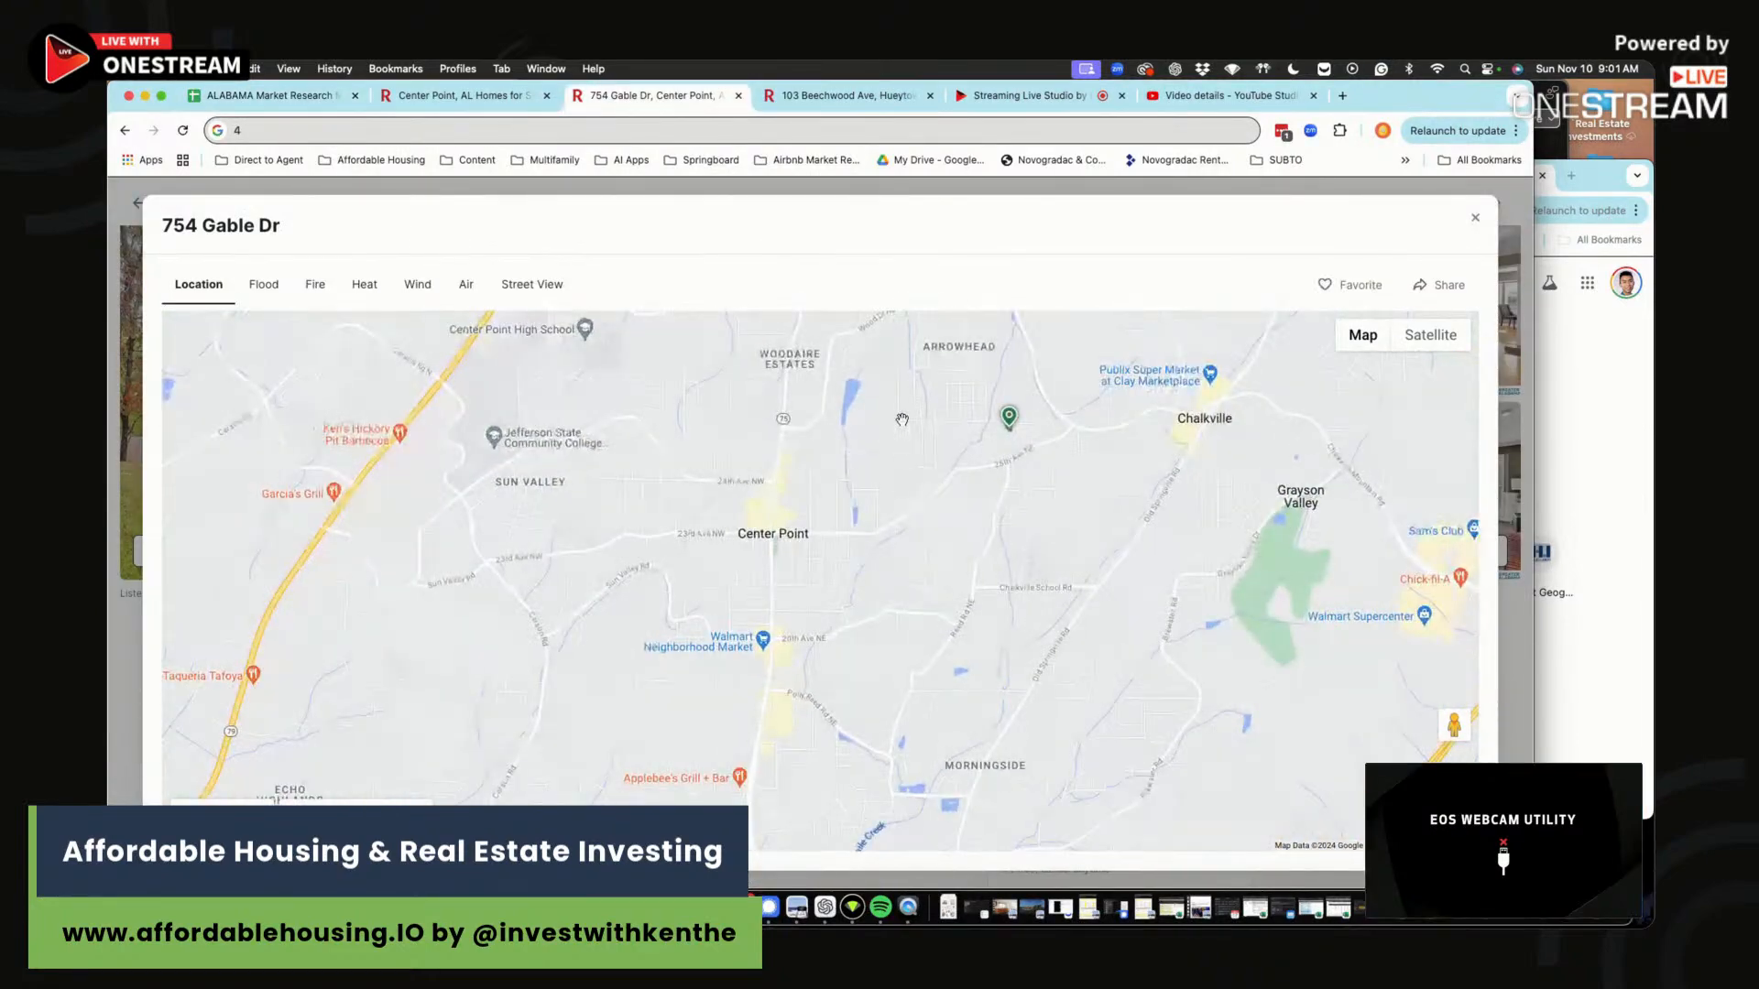
{"action": "left_click_drag", "start_coordinate": [984, 591], "coordinate": [945, 582]}
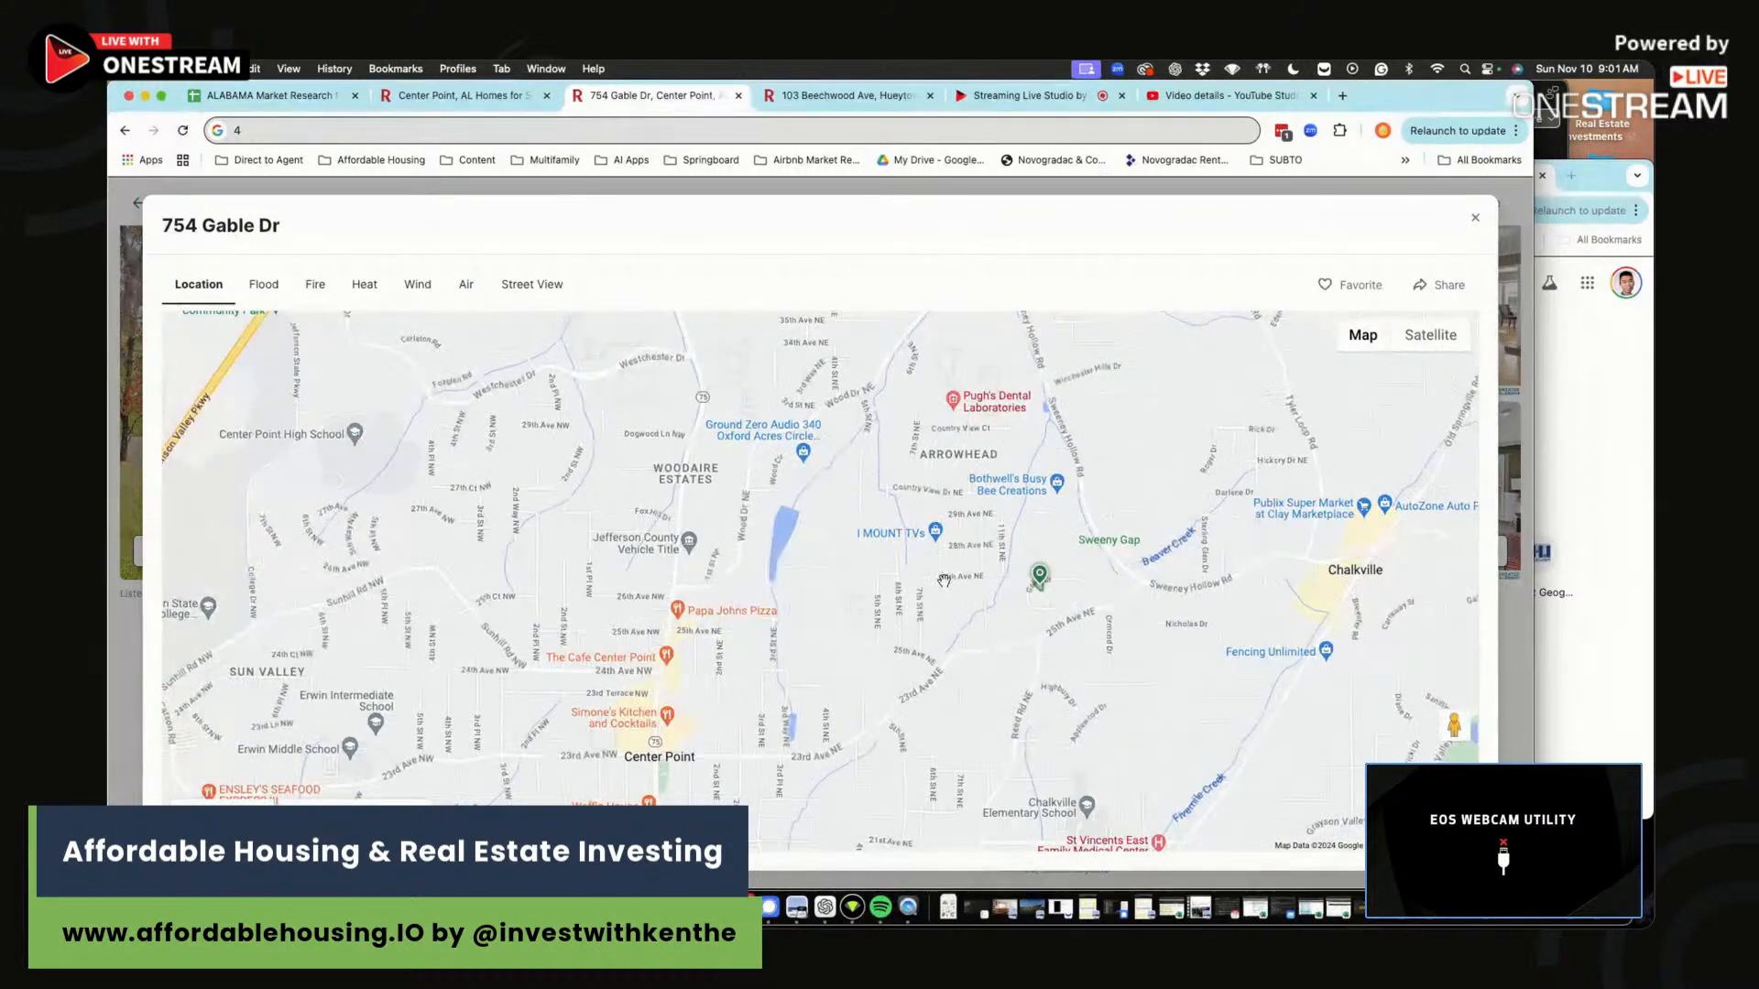
{"action": "scroll", "coordinate": [997, 599], "scroll_direction": "up", "scroll_amount": 5}
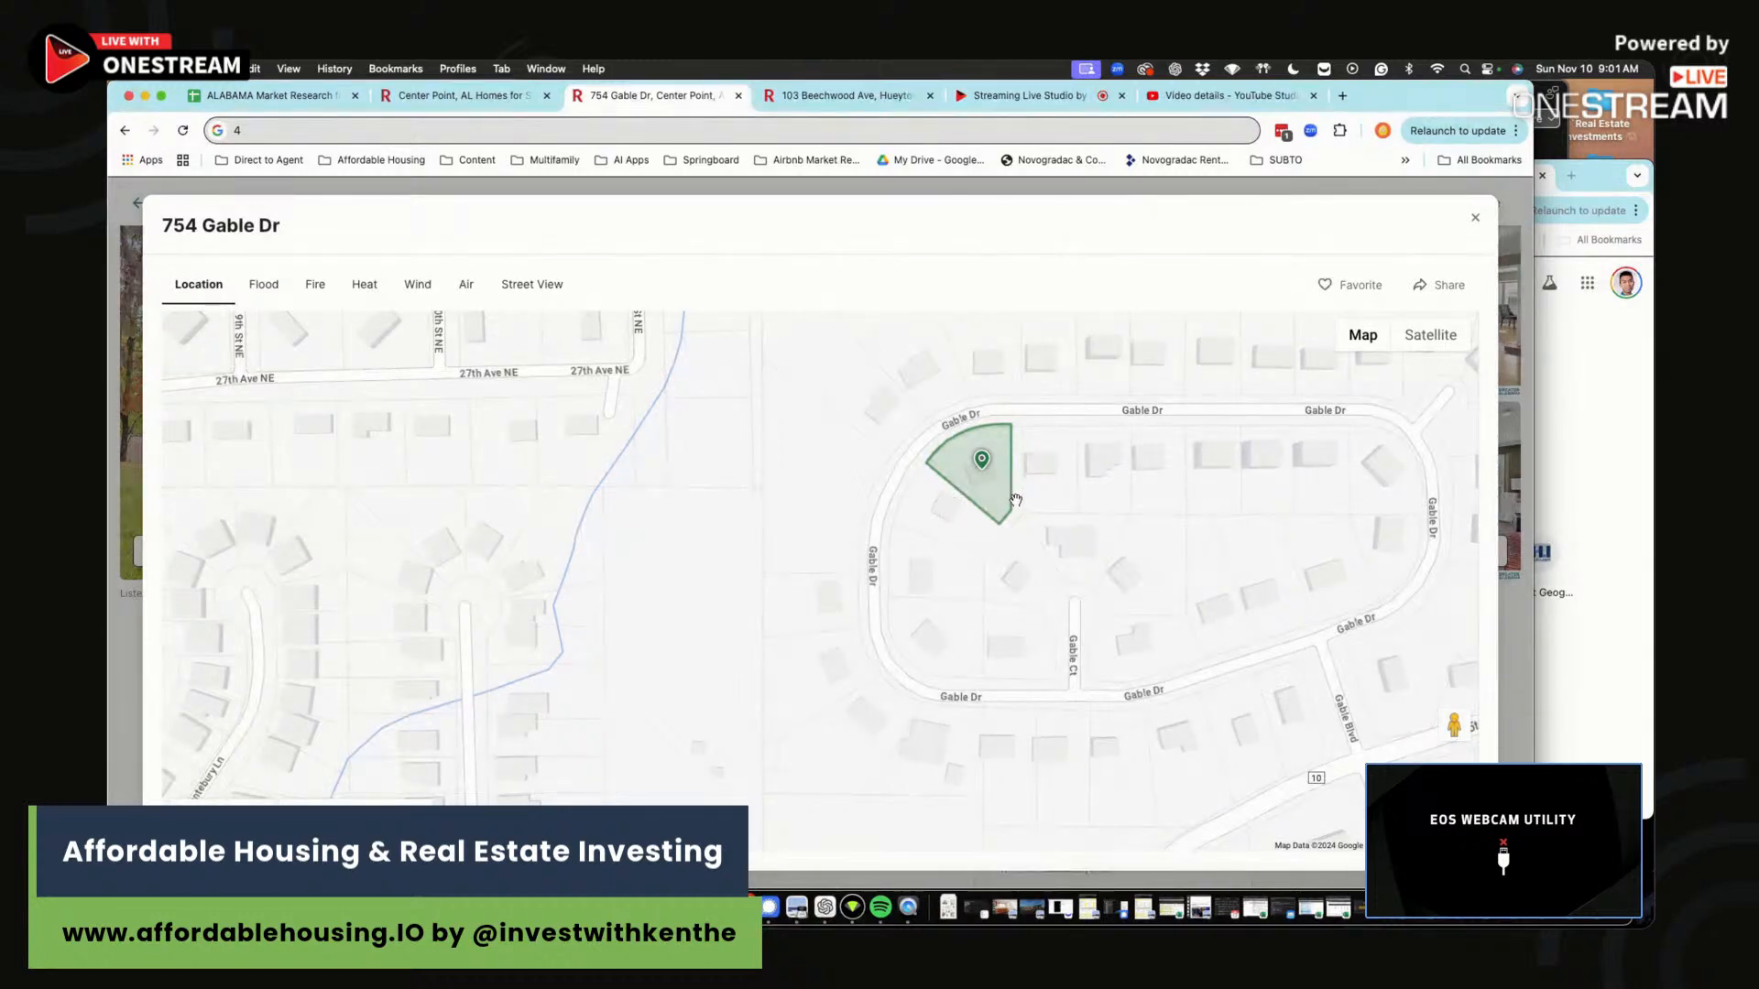
{"action": "scroll", "coordinate": [1014, 499], "scroll_direction": "up", "scroll_amount": 1}
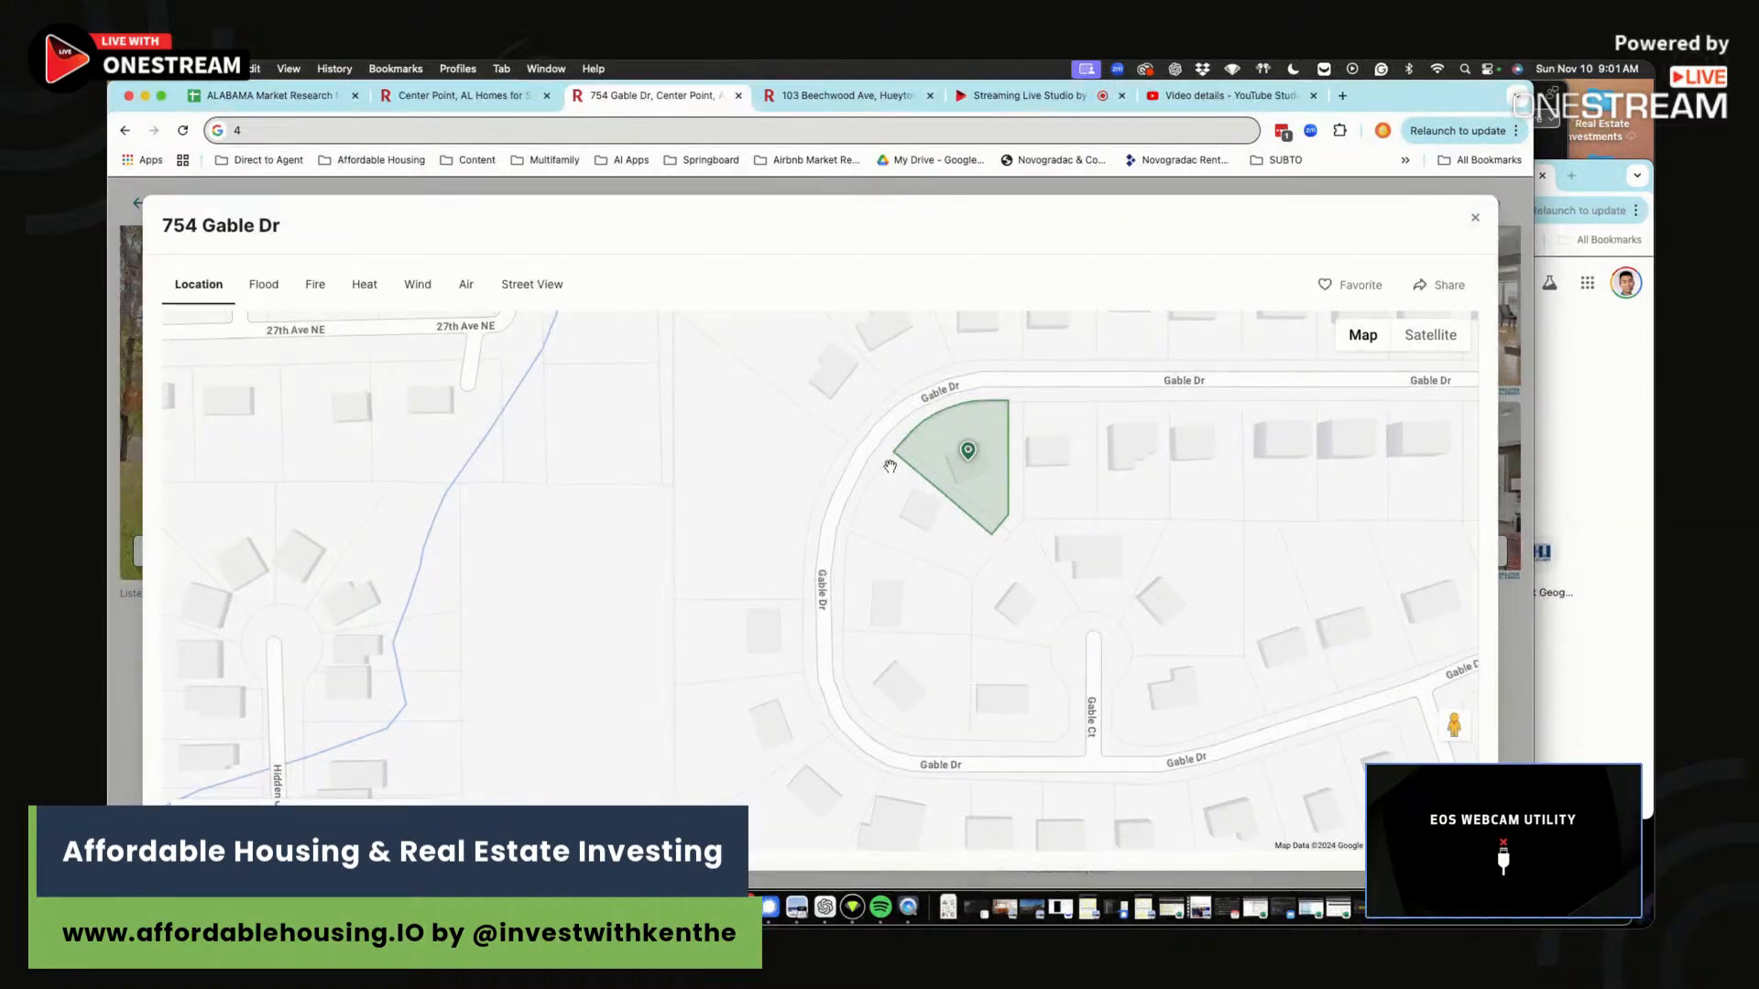
Zoom out and pan the map west until Center Point is in view.
{"action": "scroll", "coordinate": [929, 588], "scroll_direction": "down", "scroll_amount": 3}
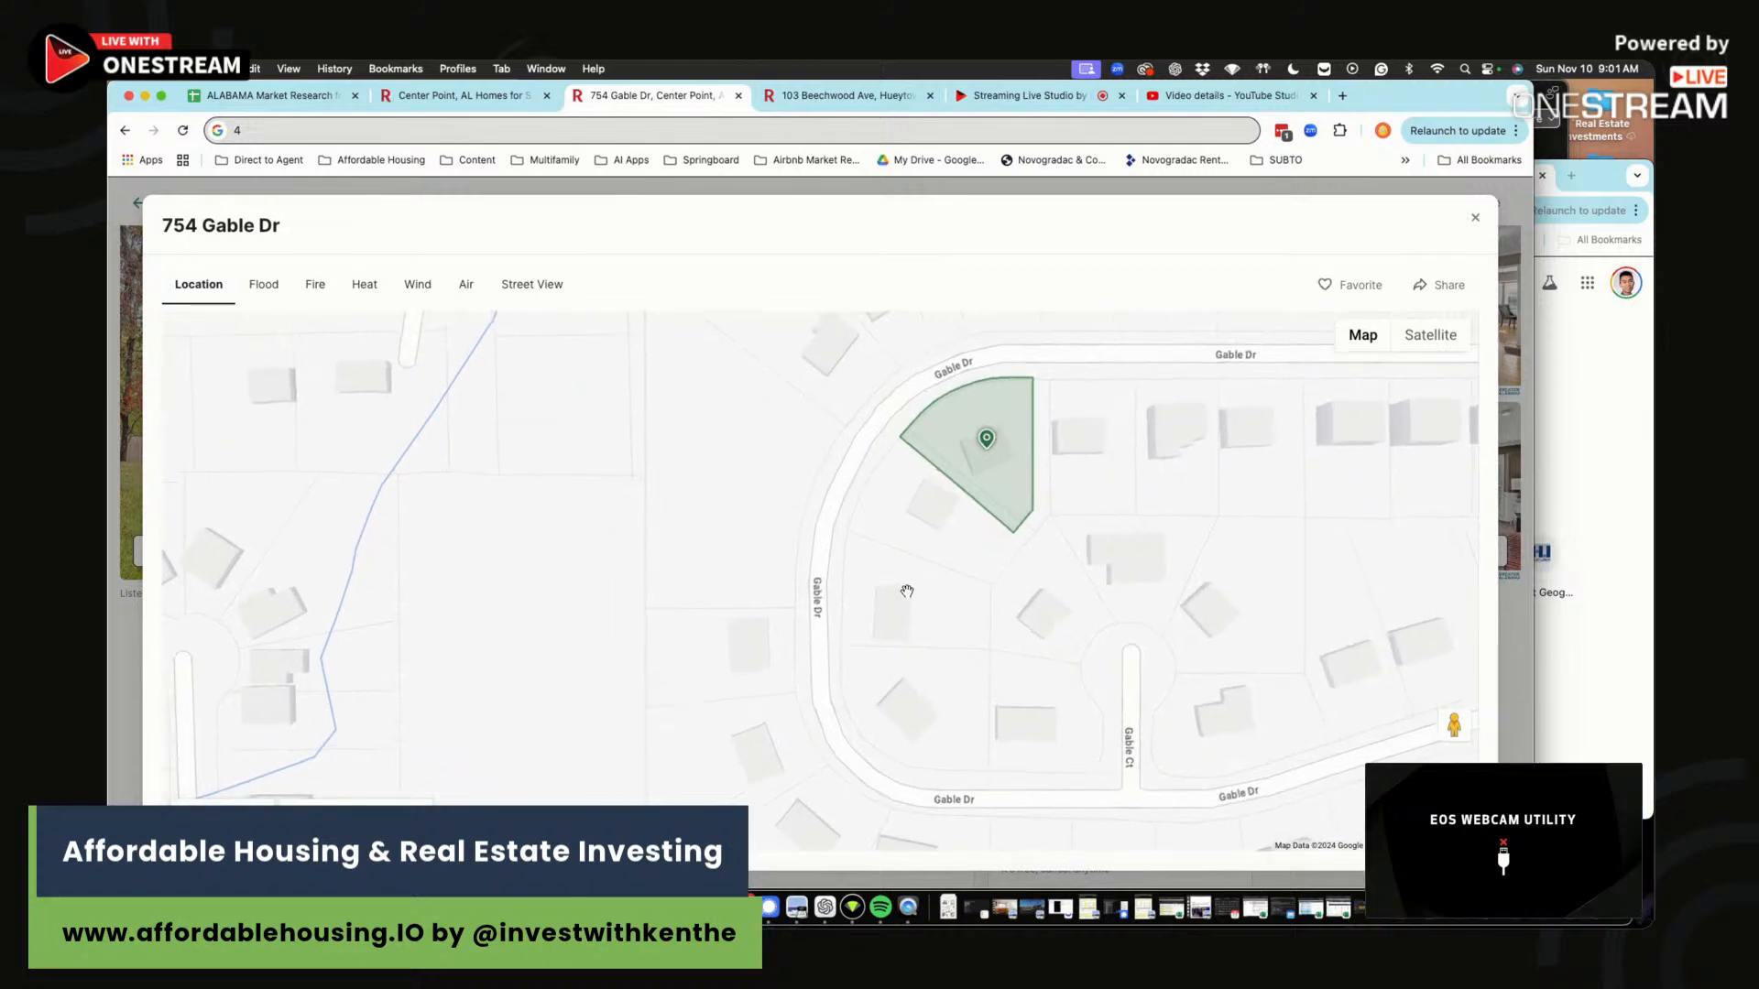
{"action": "scroll", "coordinate": [931, 586], "scroll_direction": "down", "scroll_amount": 2}
{"action": "left_click_drag", "start_coordinate": [784, 545], "coordinate": [980, 558]}
{"action": "scroll", "coordinate": [980, 558], "scroll_direction": "down", "scroll_amount": 4}
{"action": "scroll", "coordinate": [665, 519], "scroll_direction": "down", "scroll_amount": 2}
{"action": "left_click_drag", "start_coordinate": [667, 519], "coordinate": [755, 505]}
{"action": "left_click_drag", "start_coordinate": [614, 554], "coordinate": [815, 529]}
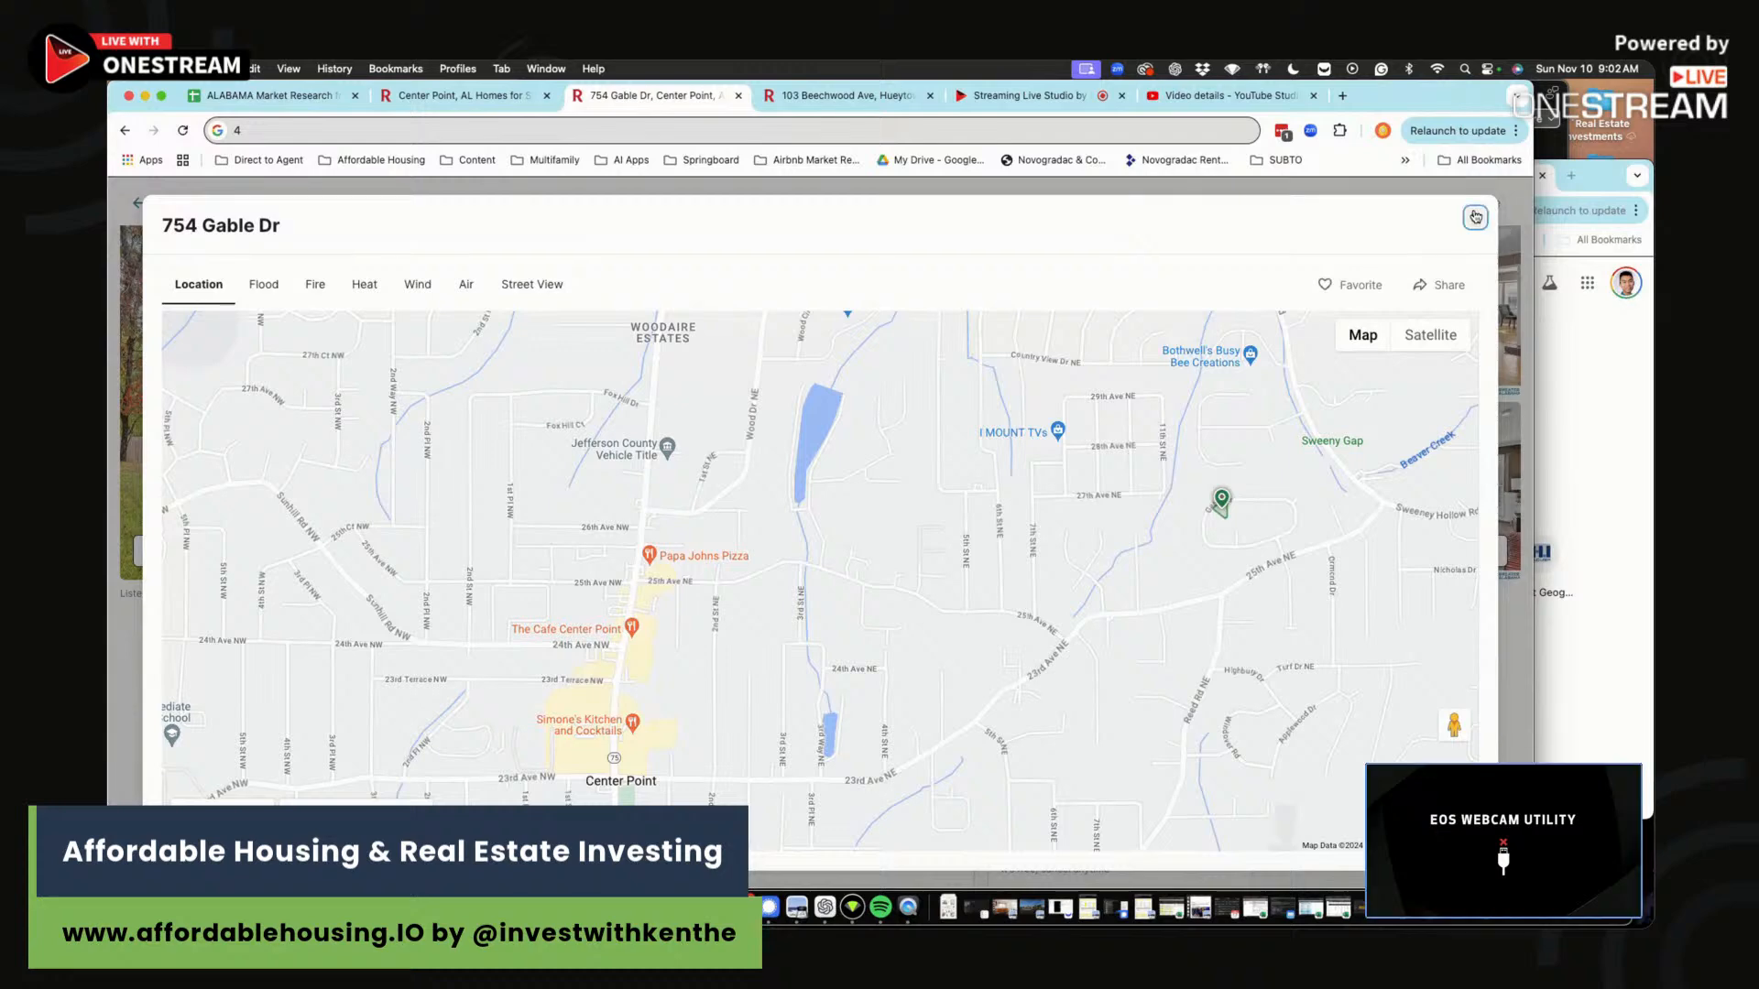
Close the map and browse the 29-photo gallery through to the back deck, then close it.
{"action": "left_click", "coordinate": [1476, 218]}
{"action": "left_click", "coordinate": [524, 388]}
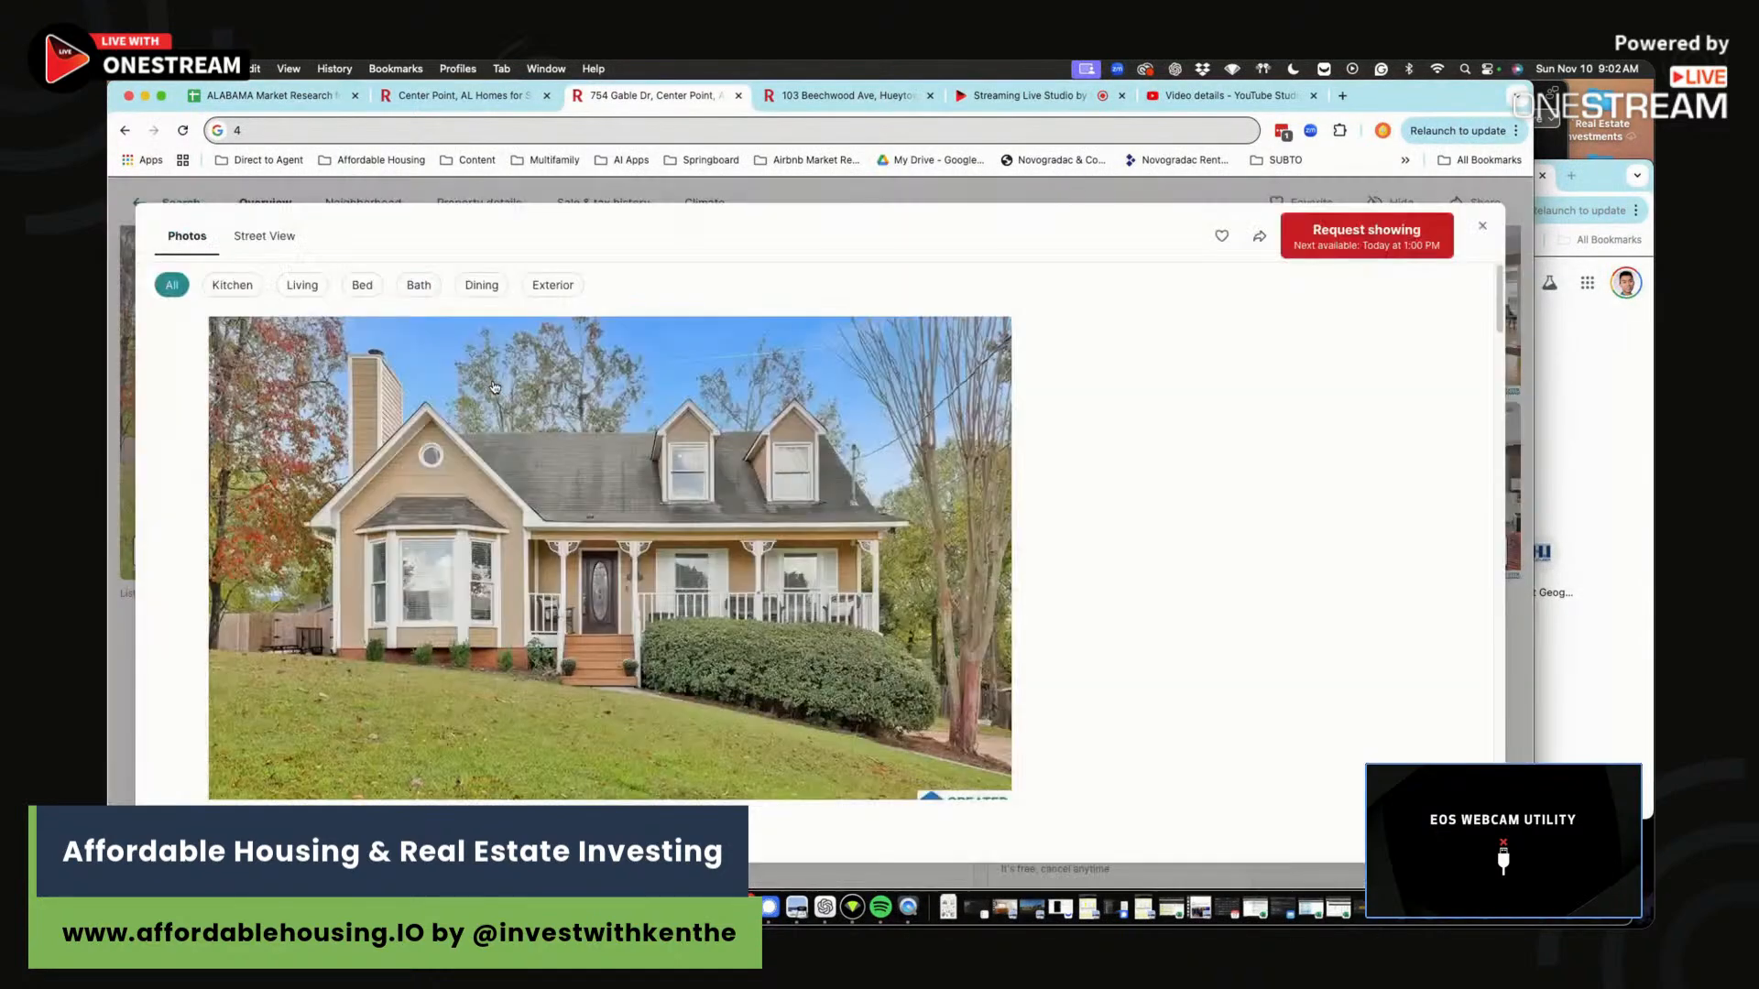
{"action": "scroll", "coordinate": [1011, 567], "scroll_direction": "down", "scroll_amount": 15}
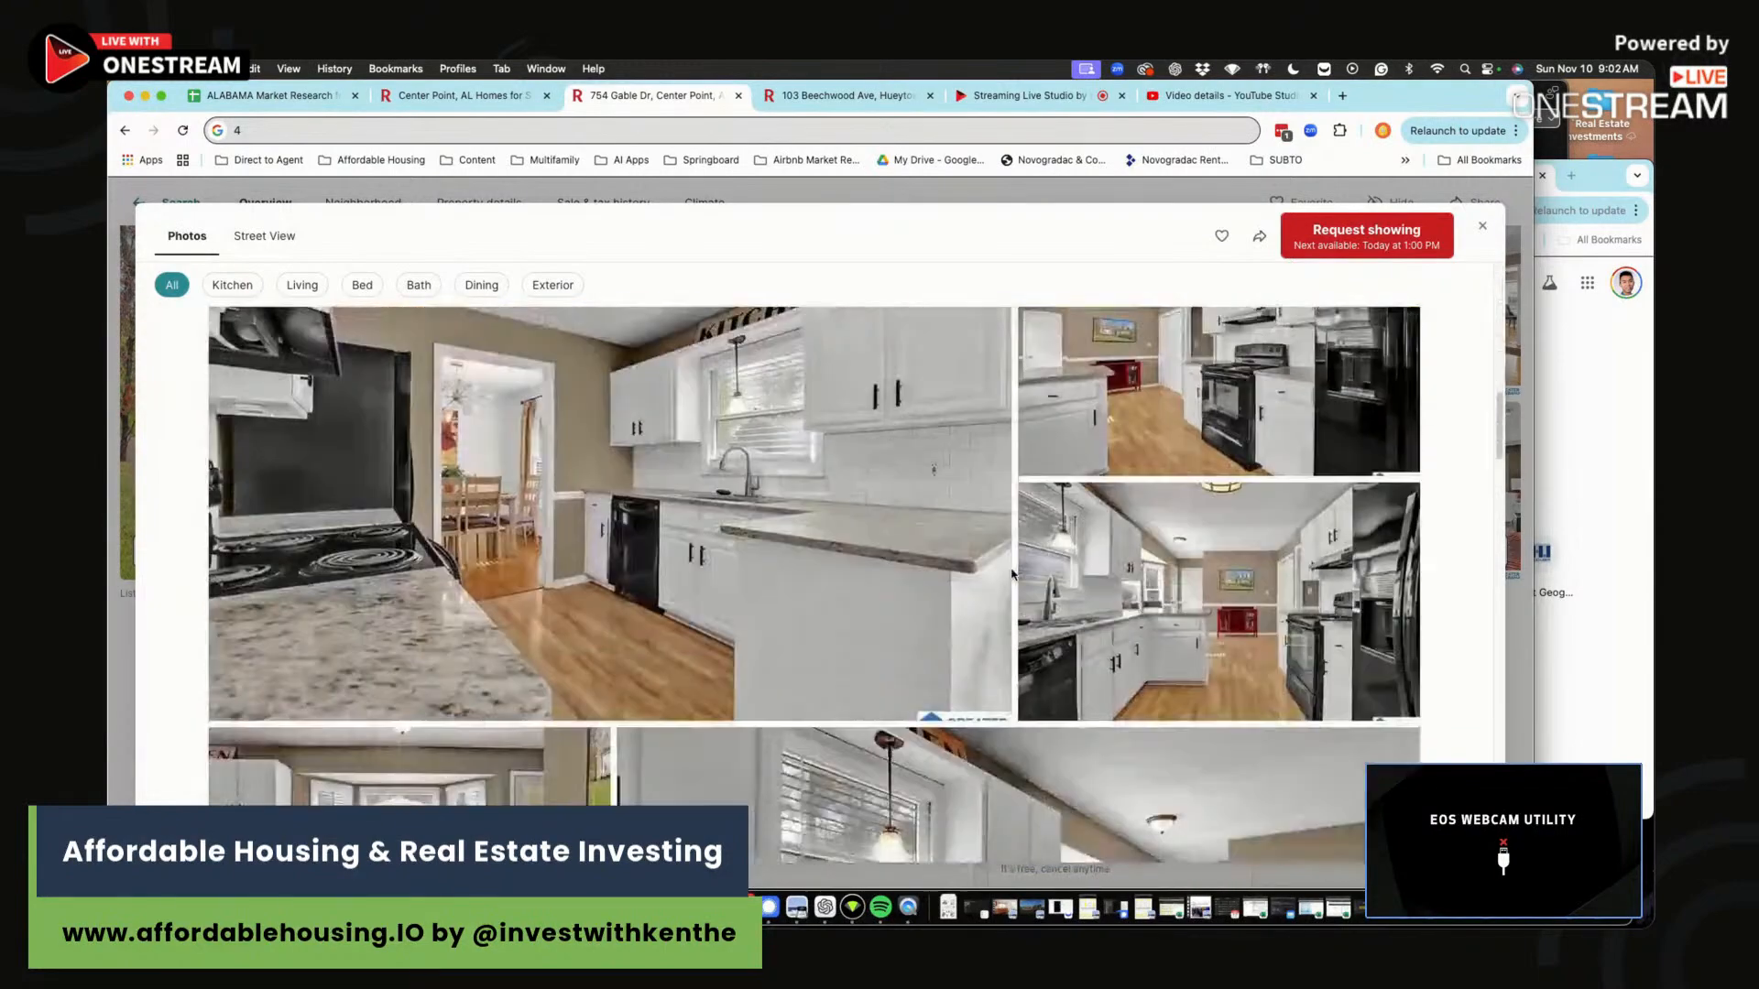
{"action": "scroll", "coordinate": [1011, 567], "scroll_direction": "down", "scroll_amount": 12}
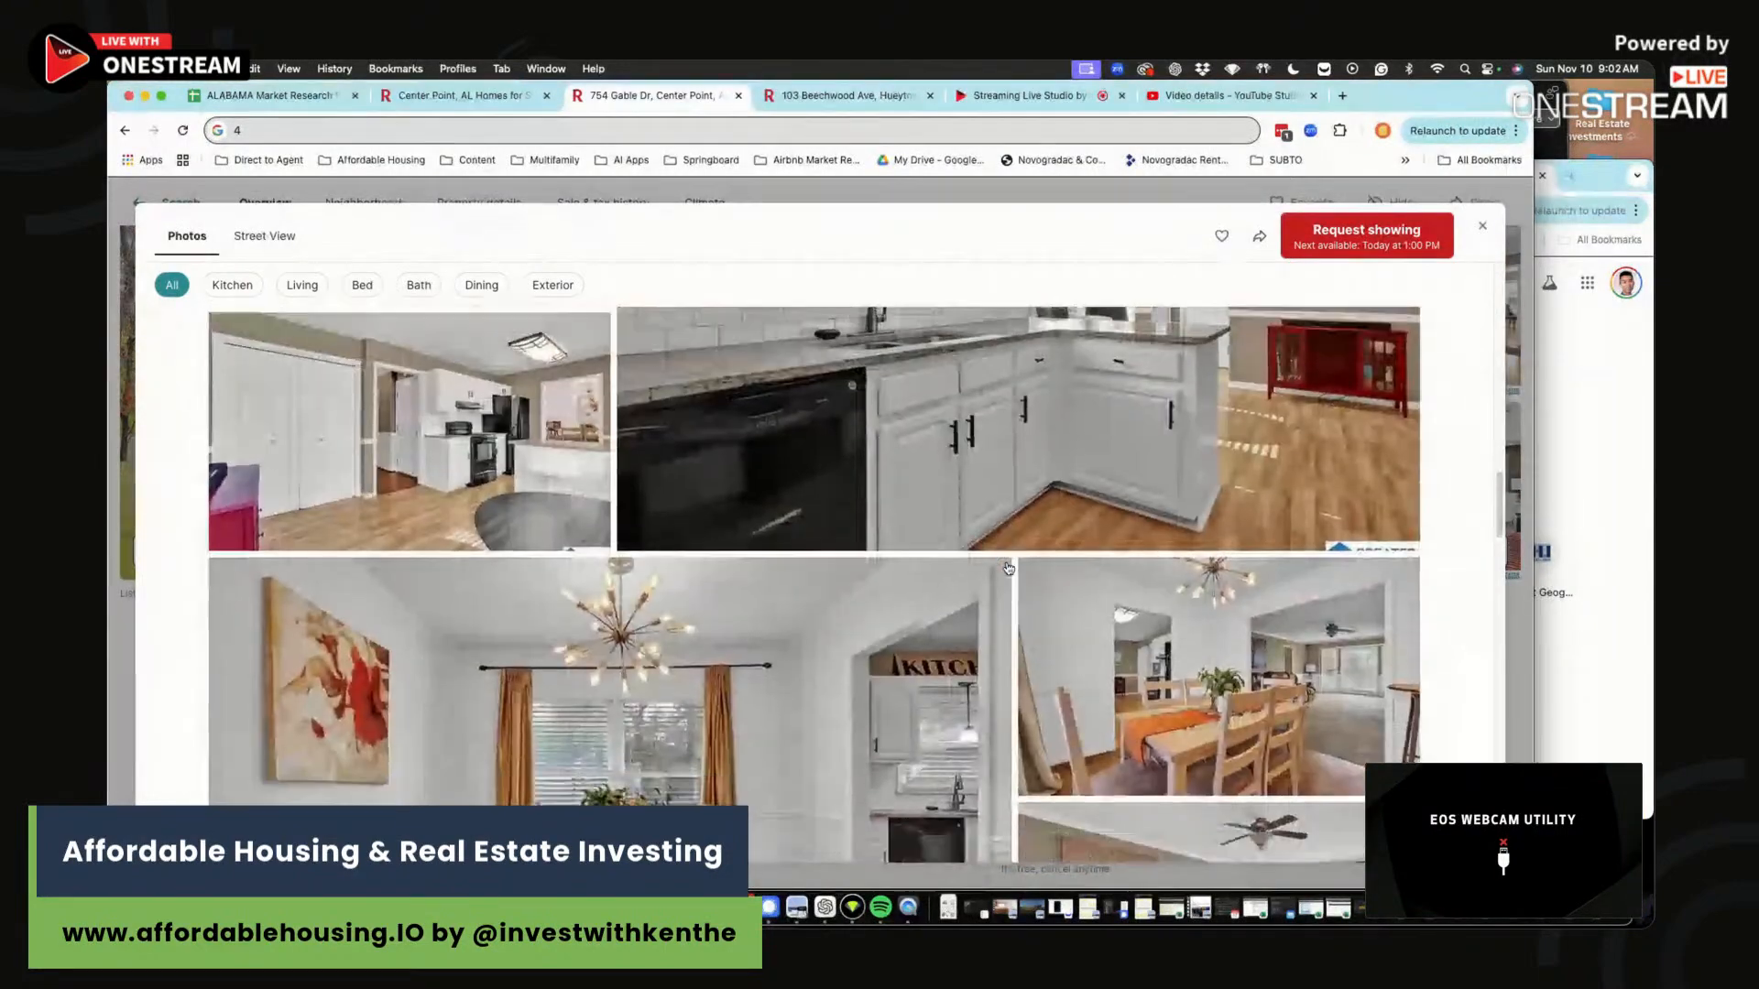
{"action": "scroll", "coordinate": [1008, 568], "scroll_direction": "down", "scroll_amount": 12}
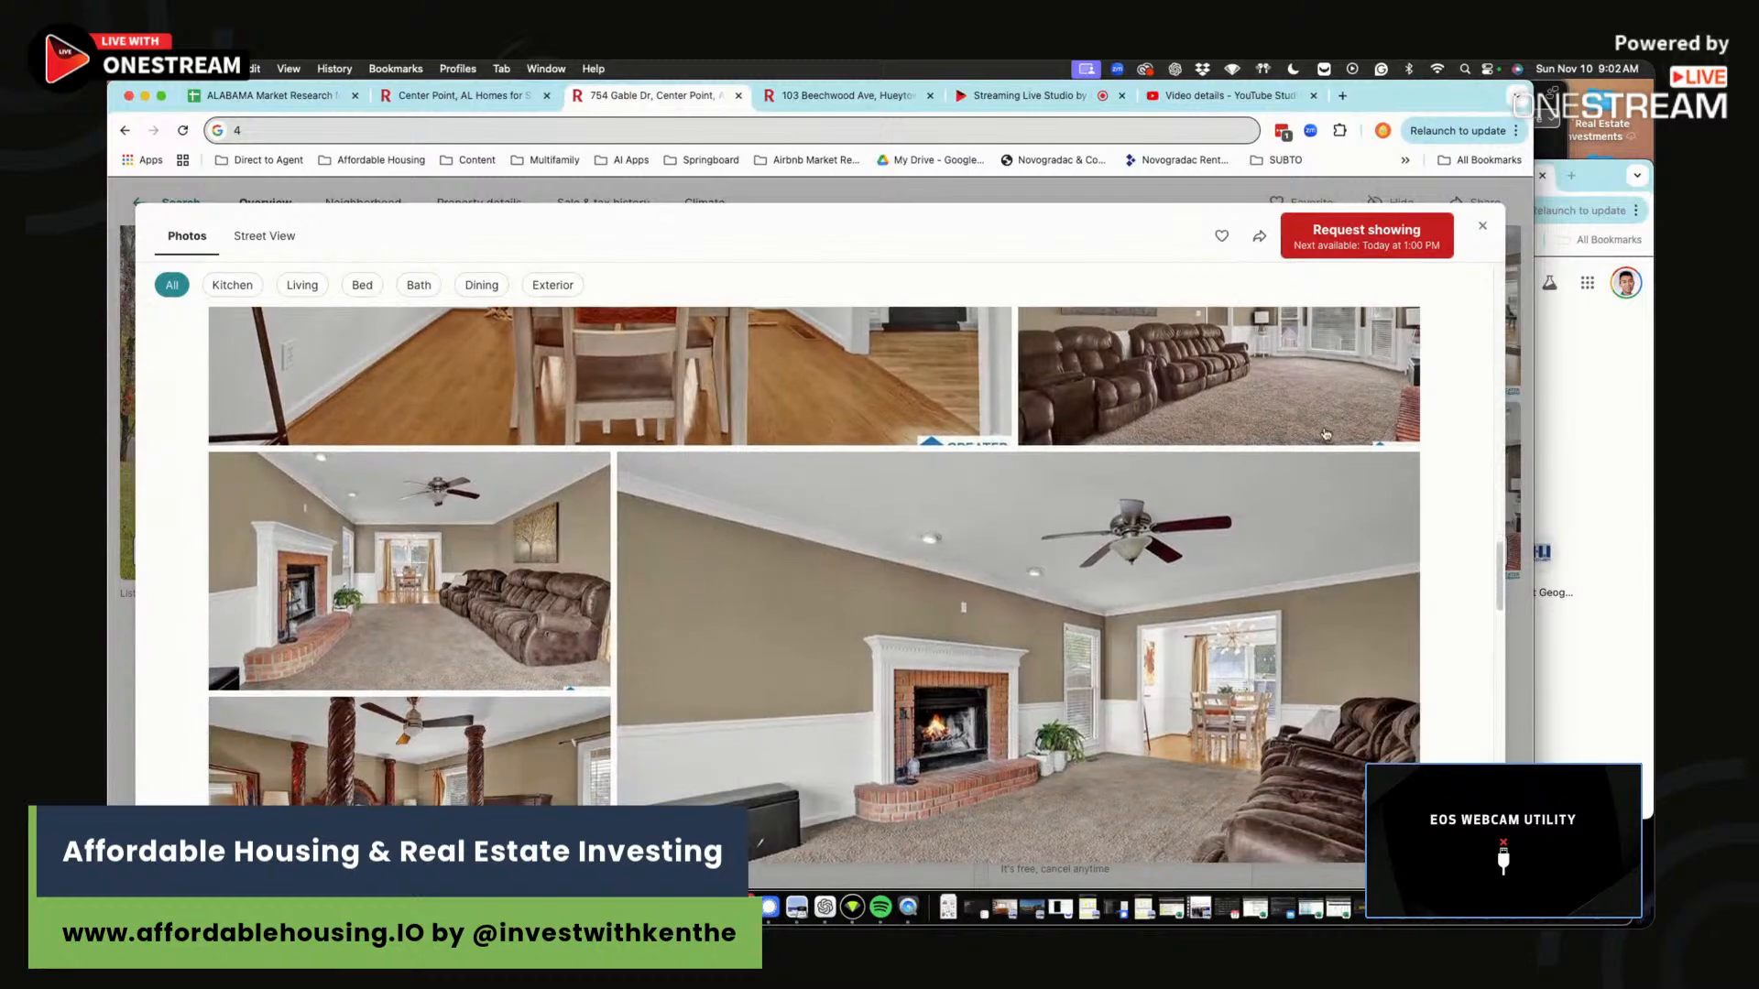
{"action": "scroll", "coordinate": [1219, 583], "scroll_direction": "down", "scroll_amount": 5}
{"action": "scroll", "coordinate": [1164, 549], "scroll_direction": "up", "scroll_amount": 5}
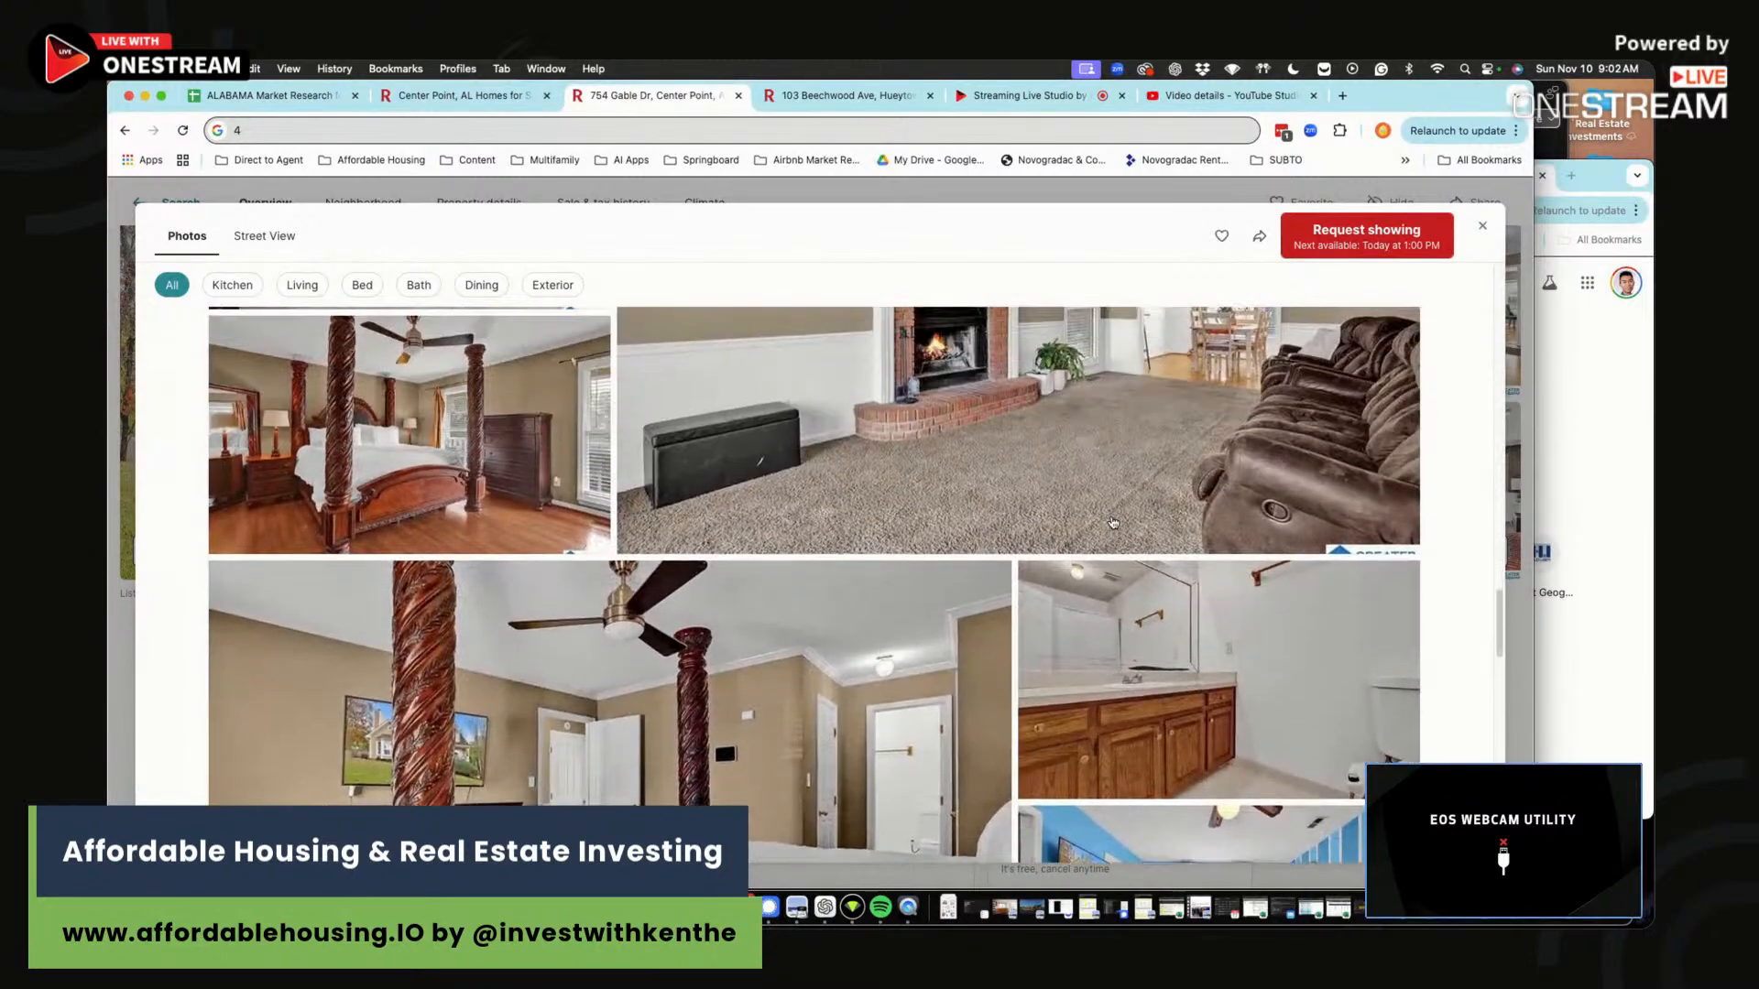
{"action": "scroll", "coordinate": [1111, 521], "scroll_direction": "down", "scroll_amount": 5}
{"action": "scroll", "coordinate": [1111, 520], "scroll_direction": "down", "scroll_amount": 10}
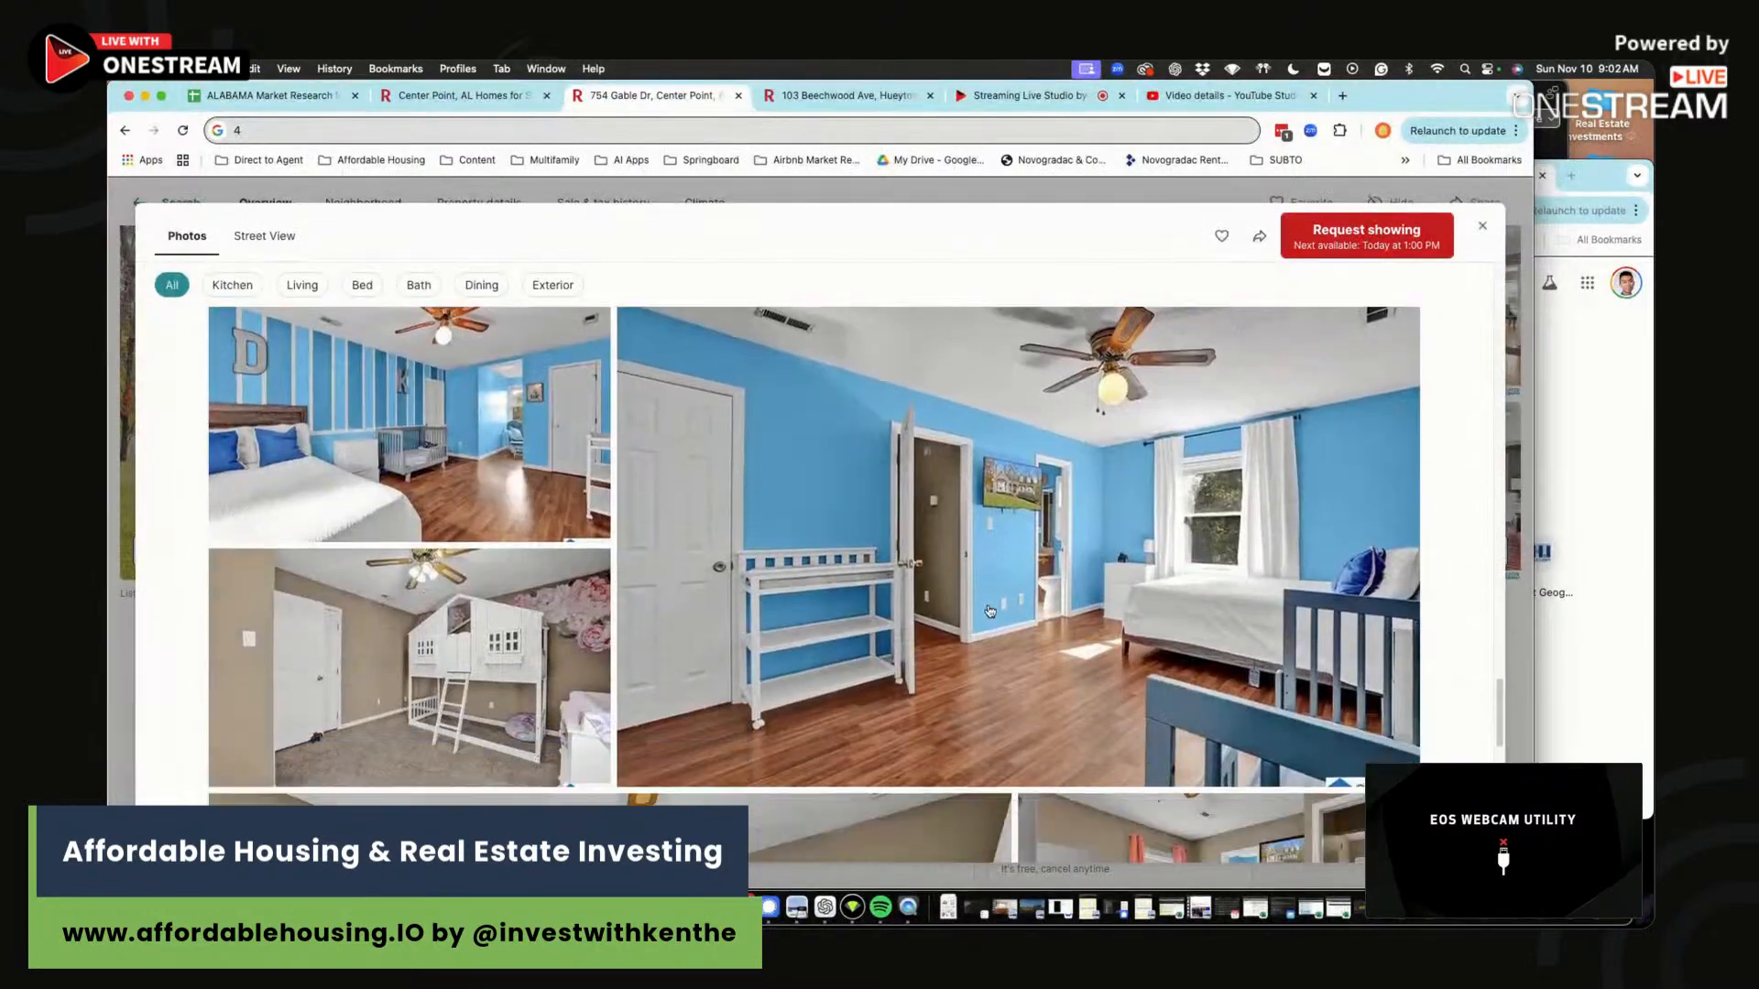
{"action": "scroll", "coordinate": [987, 608], "scroll_direction": "down", "scroll_amount": 10}
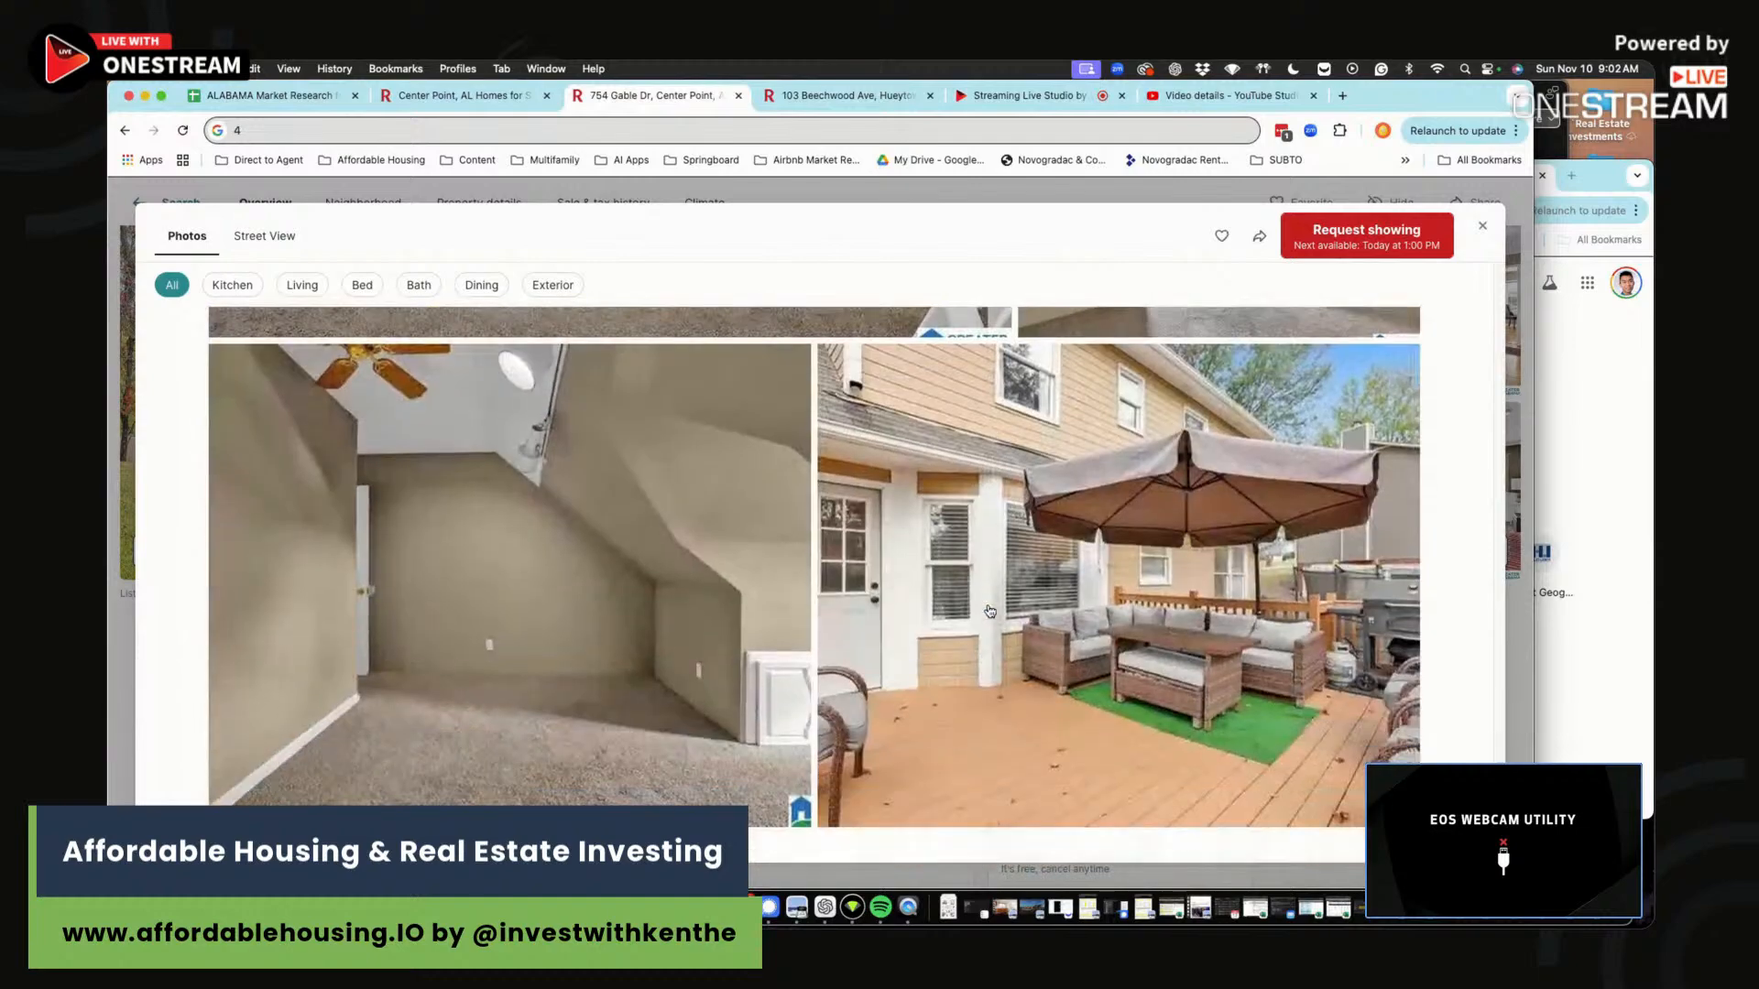
{"action": "left_click", "coordinate": [1482, 226]}
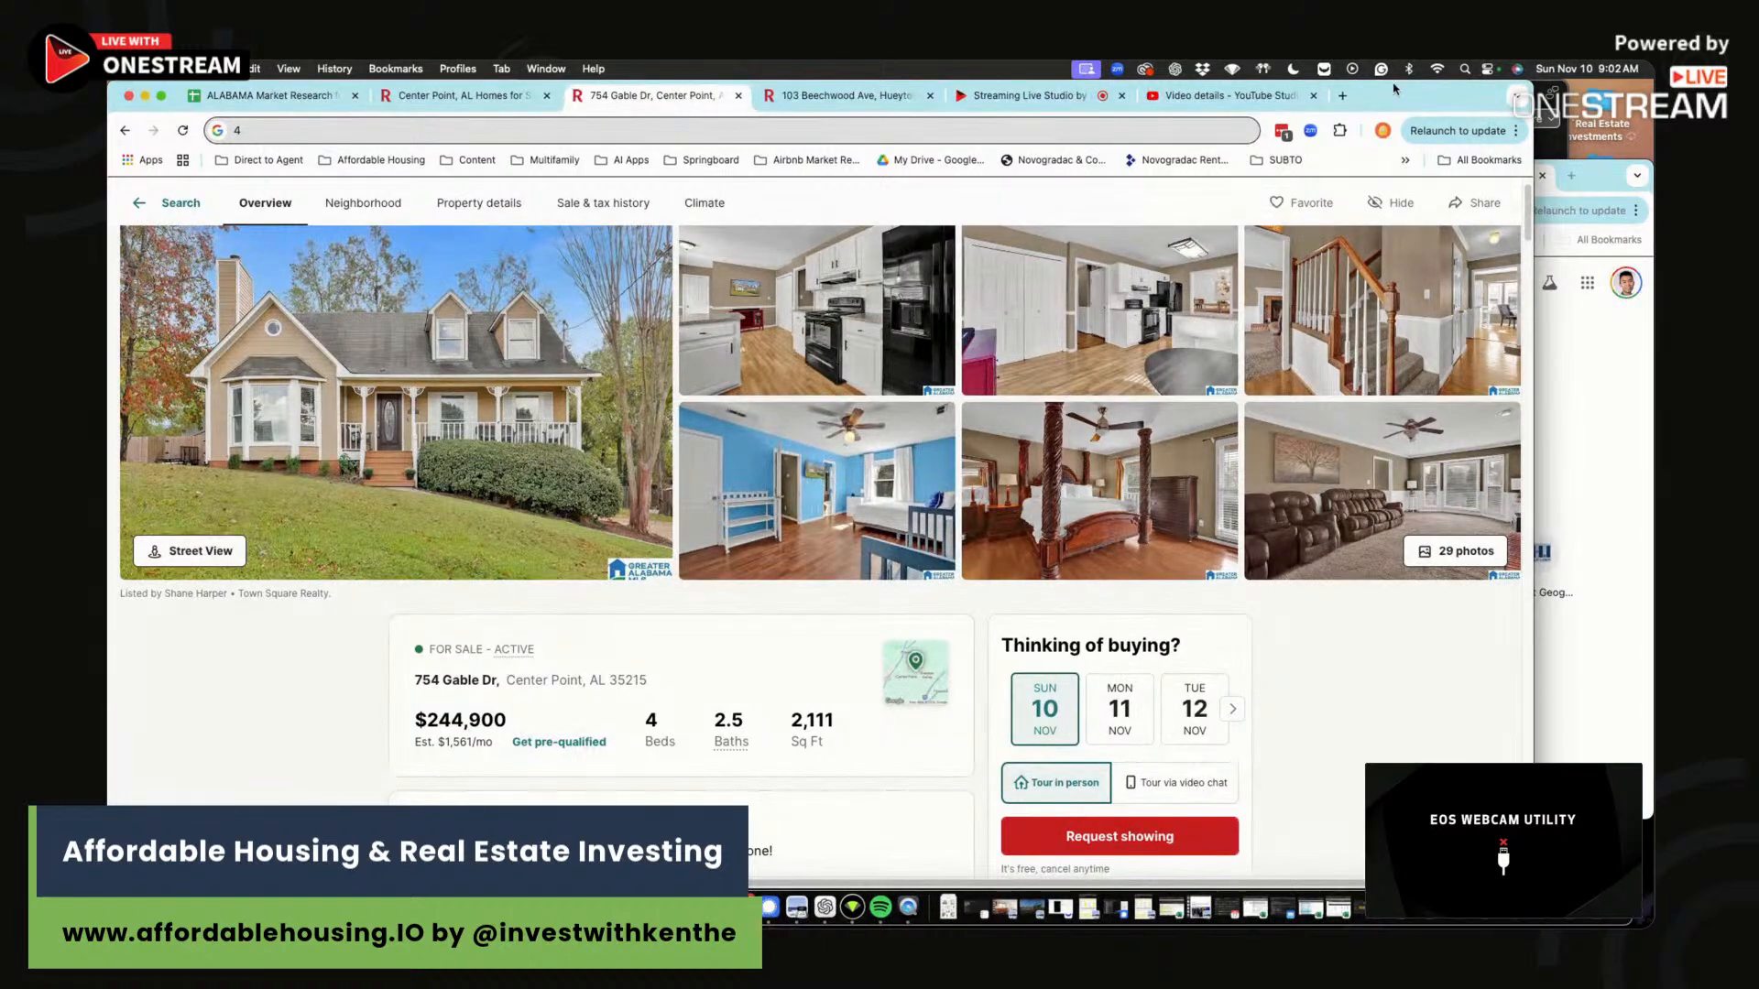
{"action": "left_click_drag", "start_coordinate": [1435, 99], "coordinate": [1454, 119]}
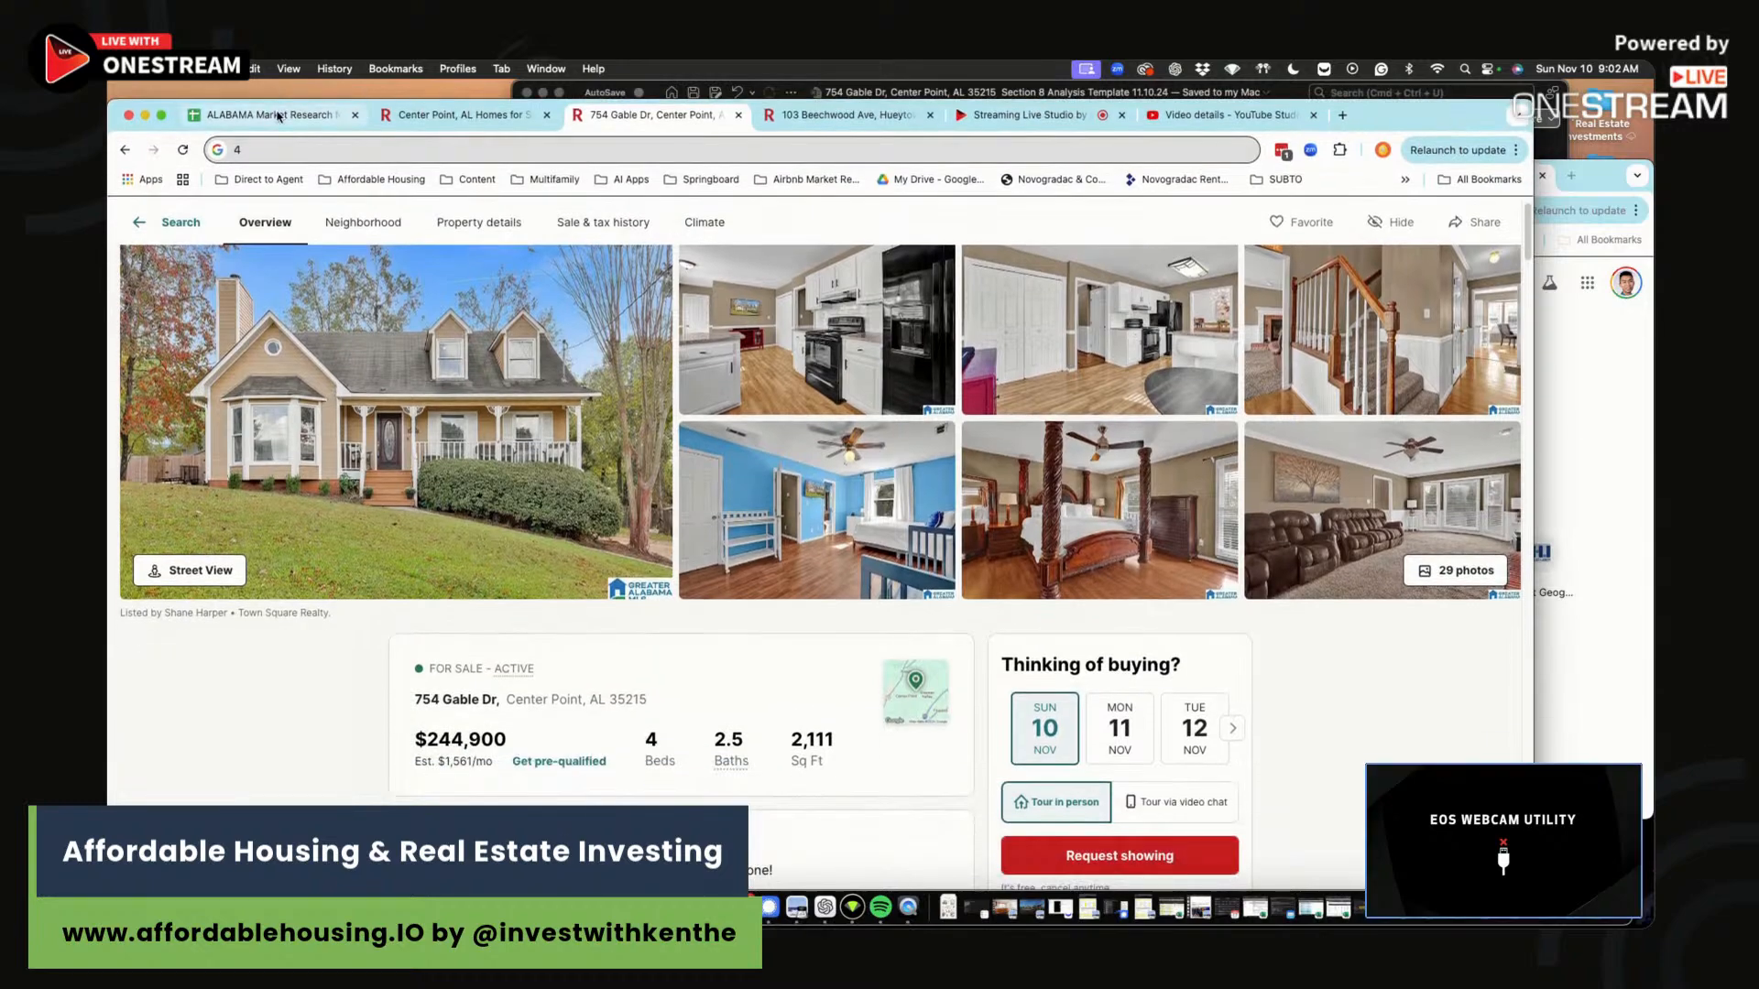
In the ALABAMA Market Research sheet, note 'nice kitchen, nicely painted, some carpeting in living room…' in O139.
{"action": "left_click", "coordinate": [275, 114]}
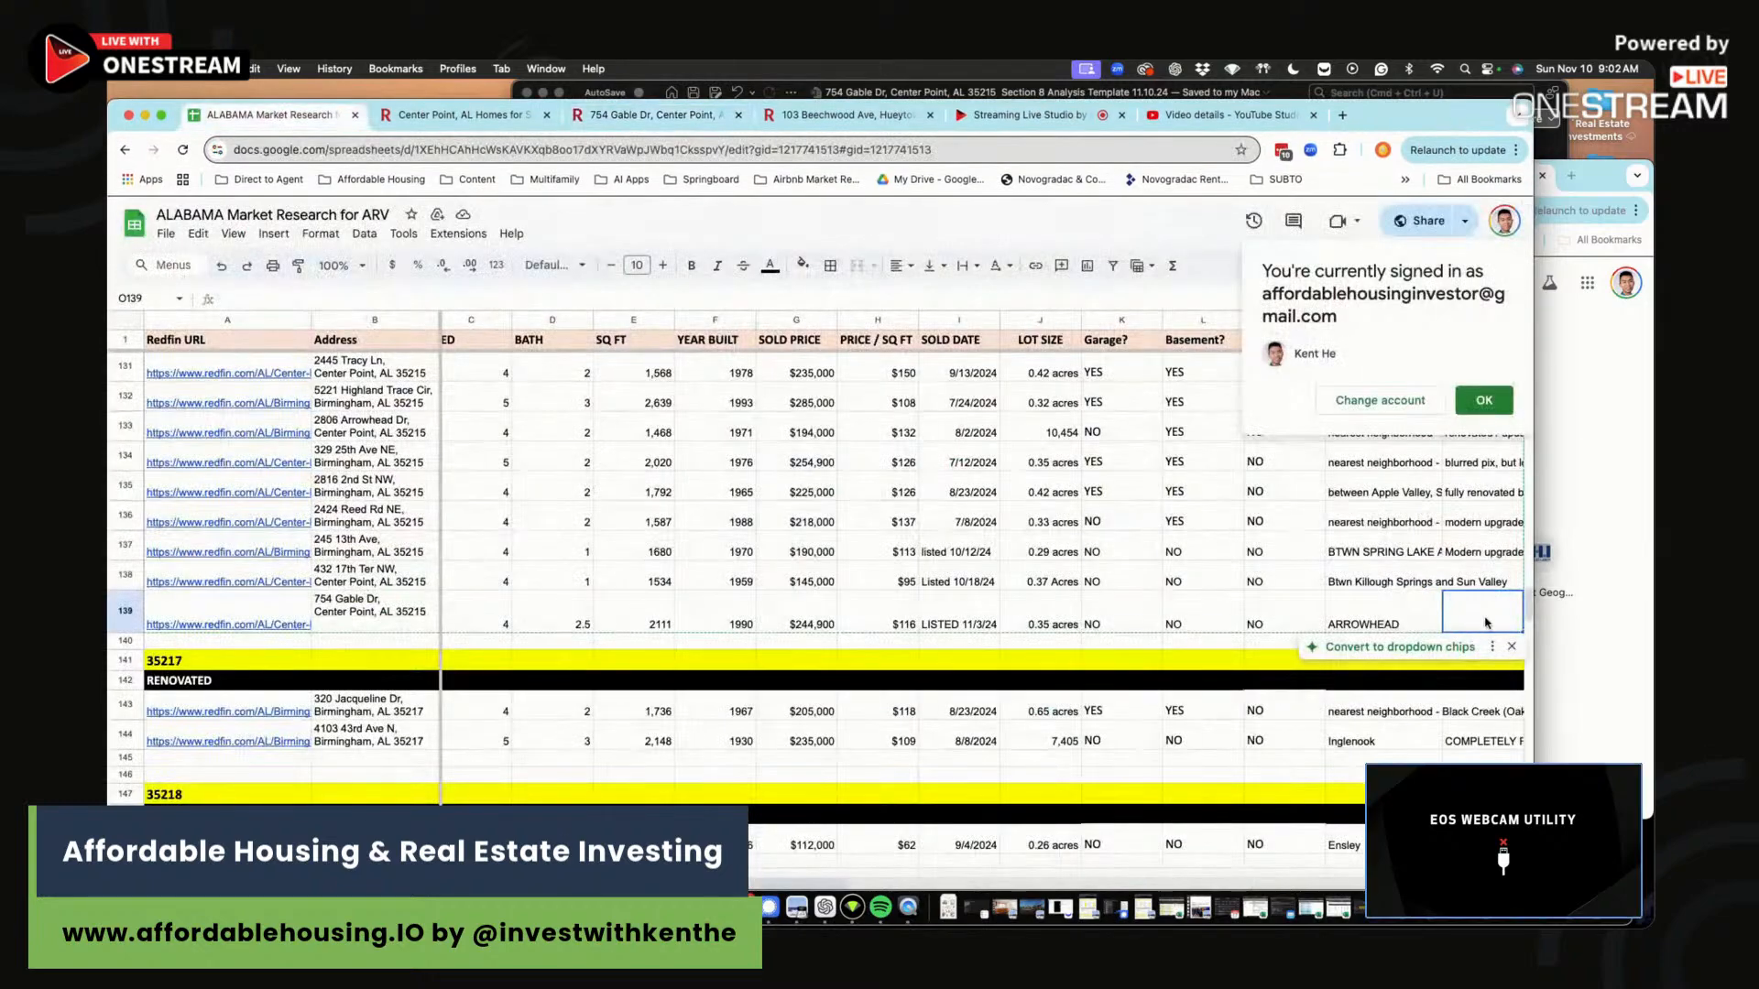
{"action": "type", "text": "nice kitchen,"}
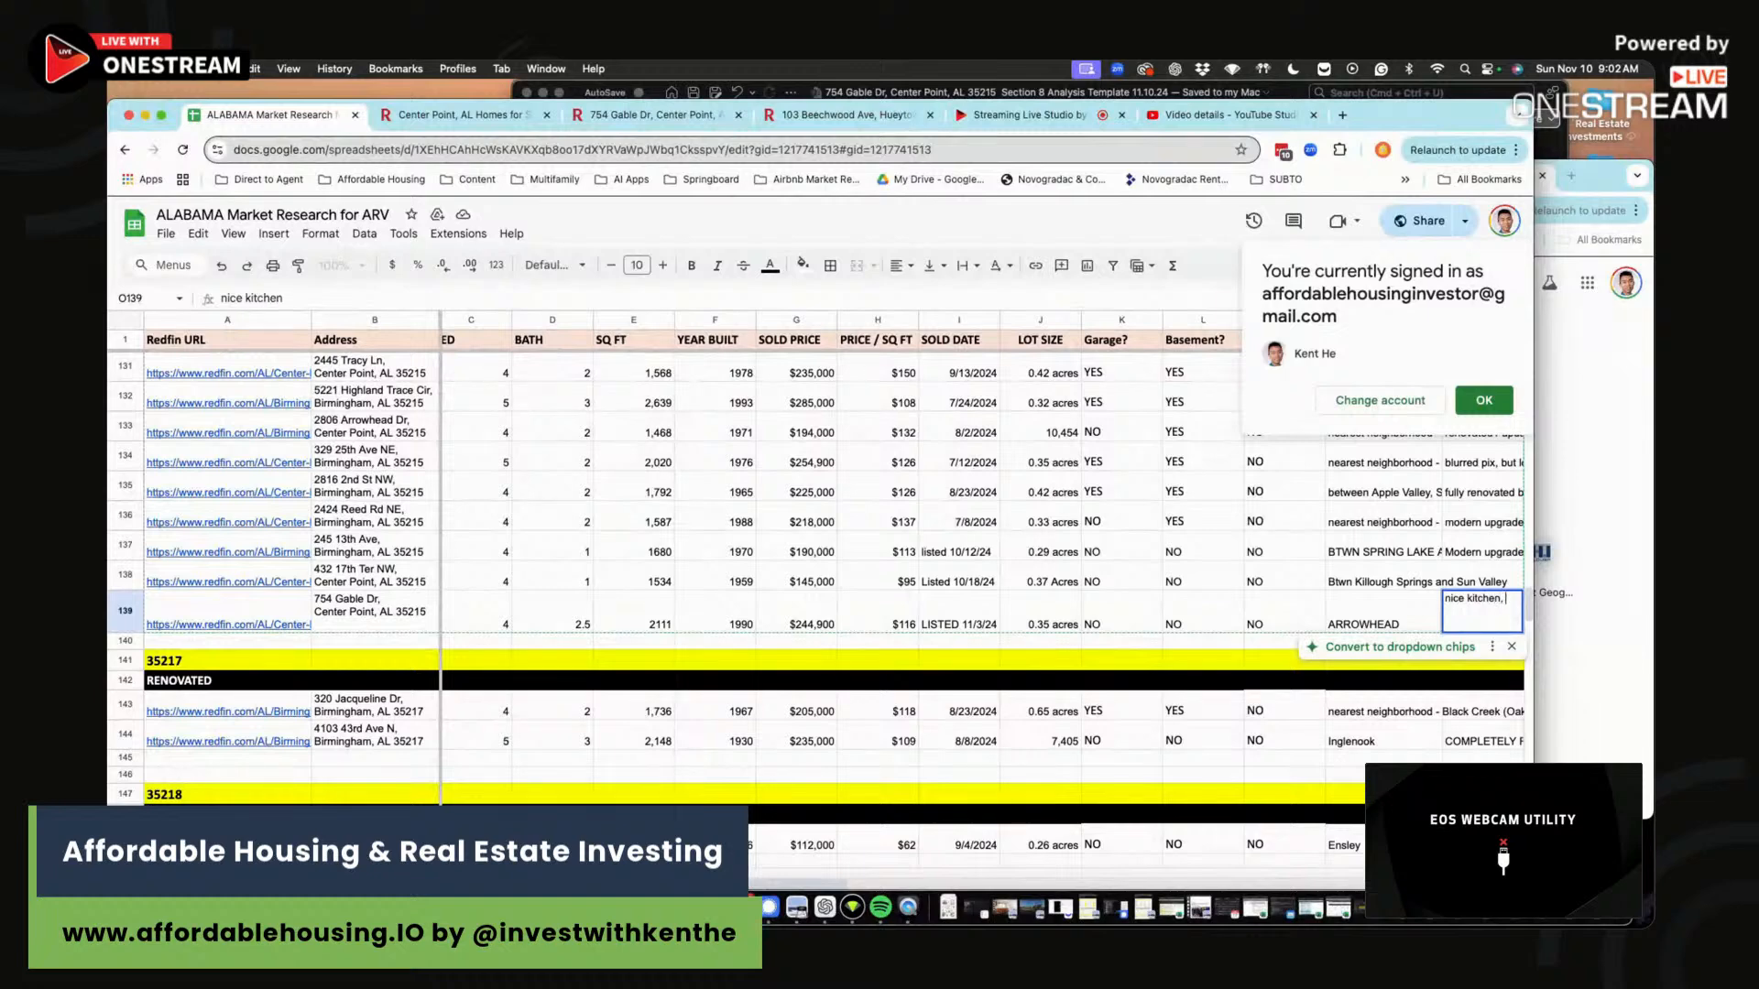
{"action": "type", "text": " nicely painted, some "}
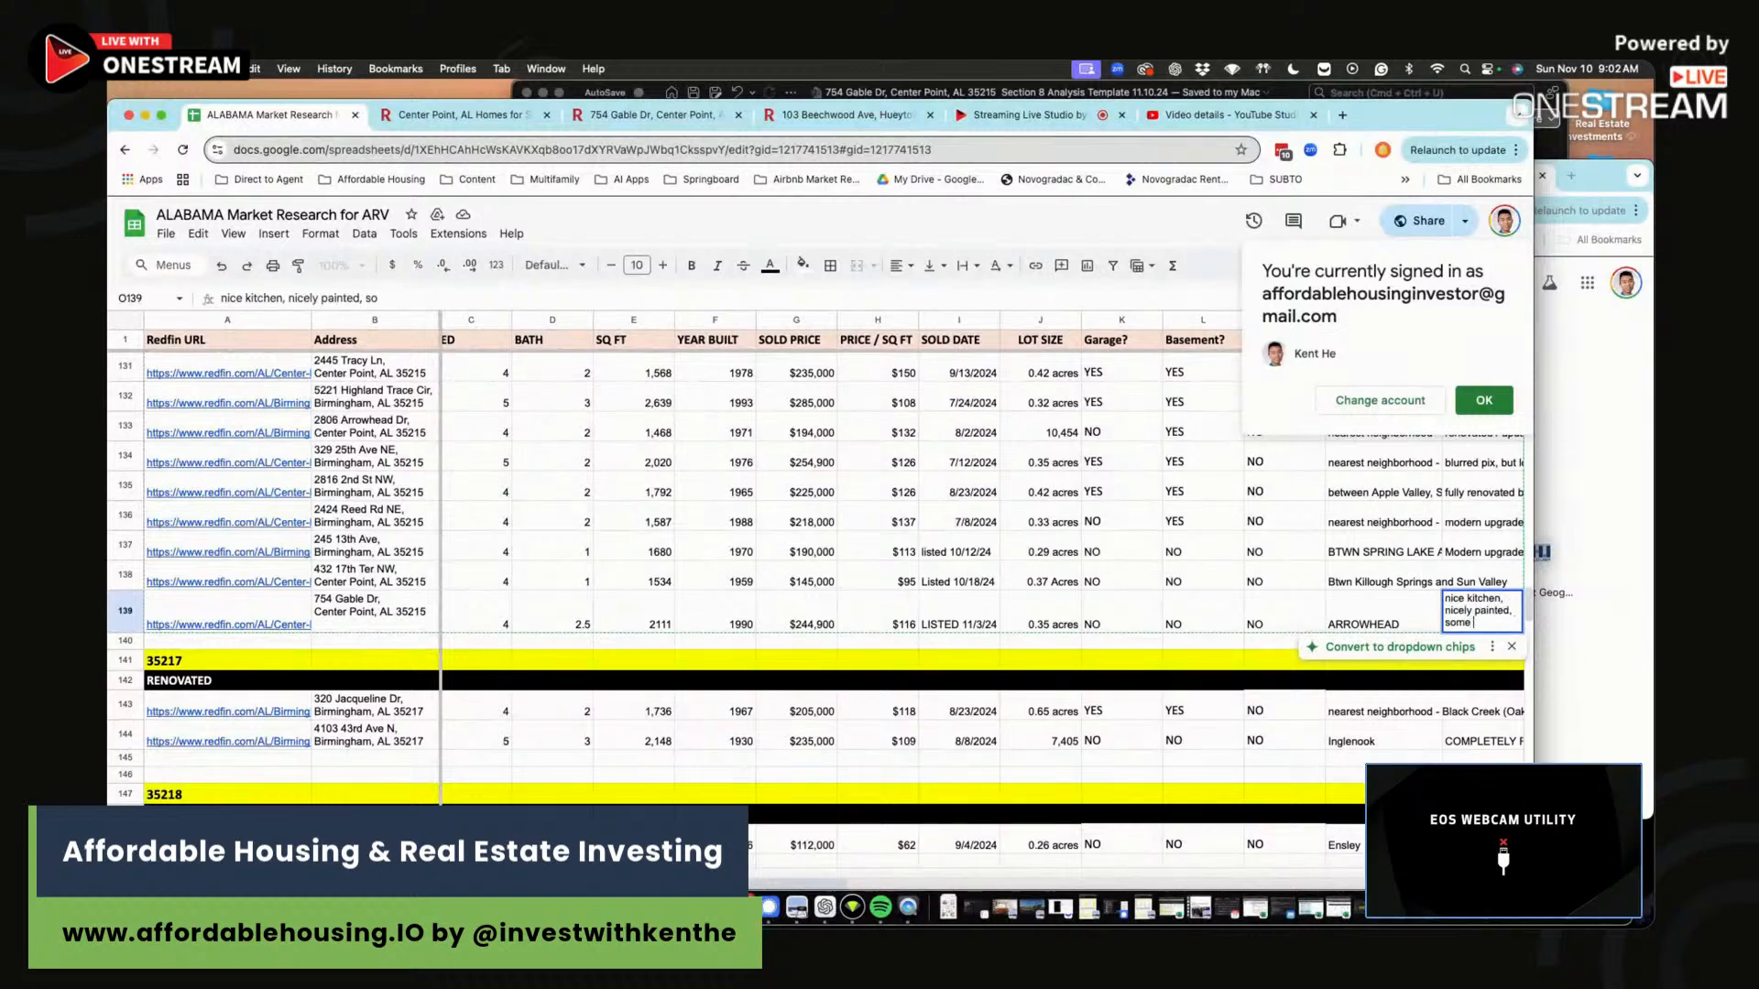
{"action": "type", "text": "carpeting in living room, but a"}
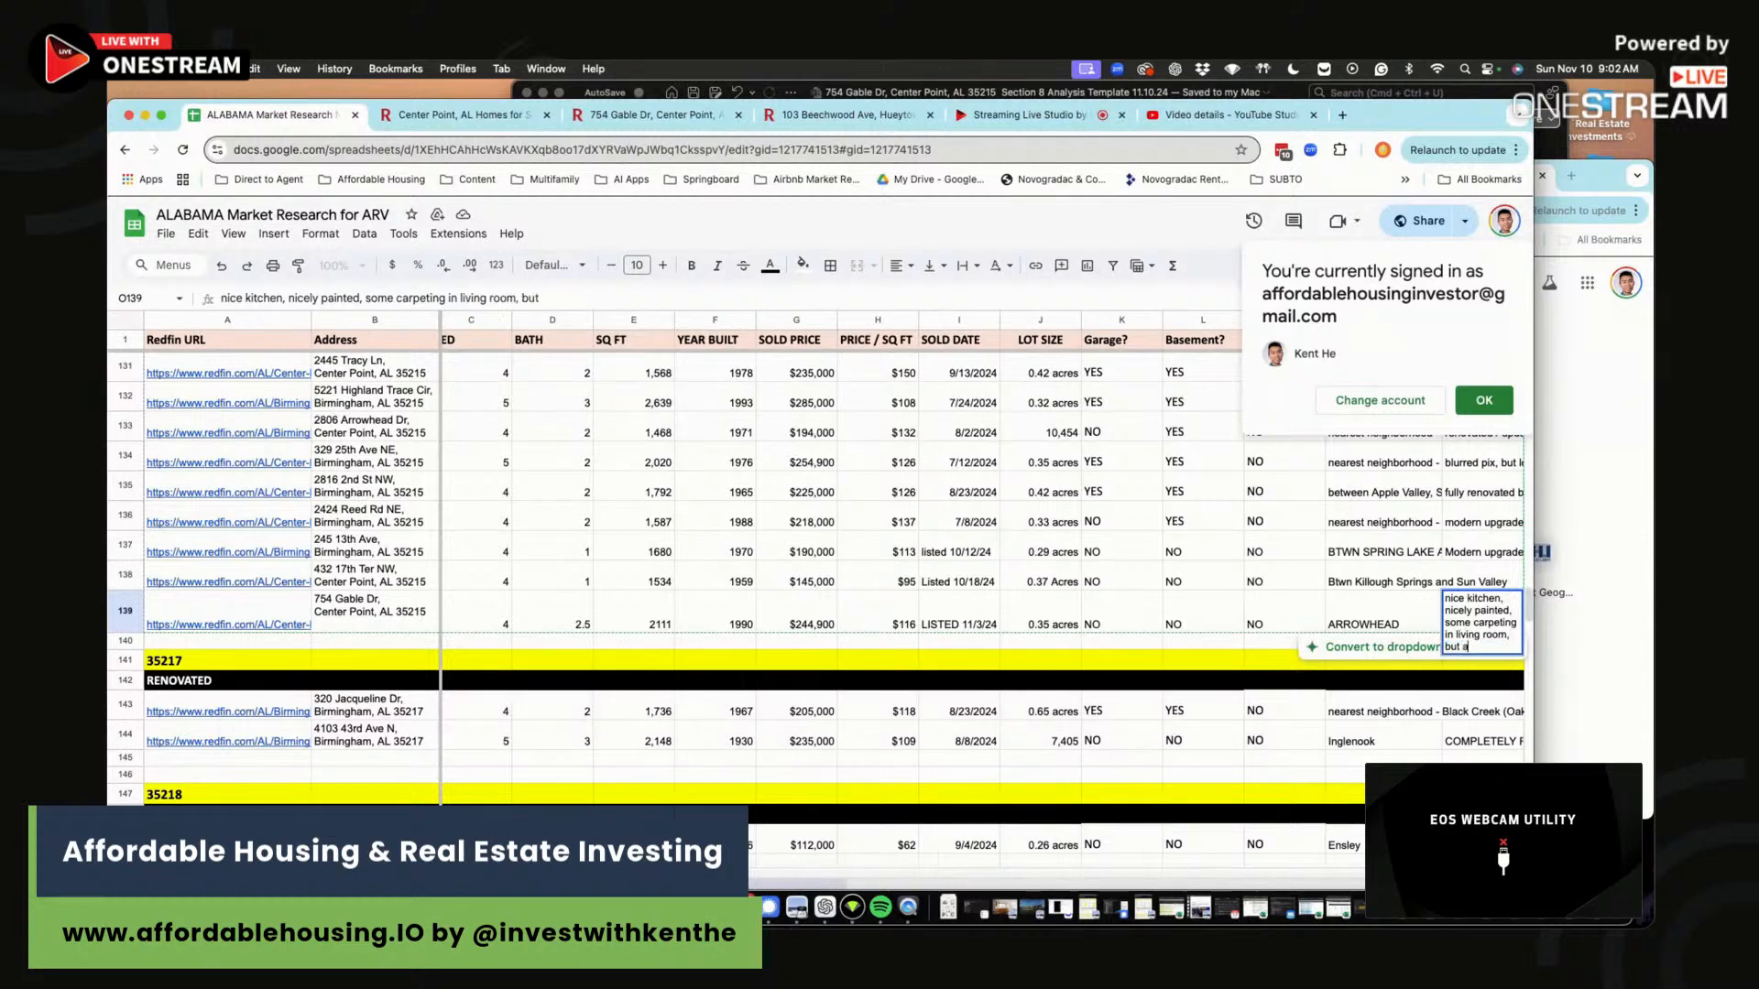
{"action": "type", "text": "ppears to be nice"}
{"action": "type", "text": "ly done, good bathroom"}
{"action": "key", "text": "Return"}
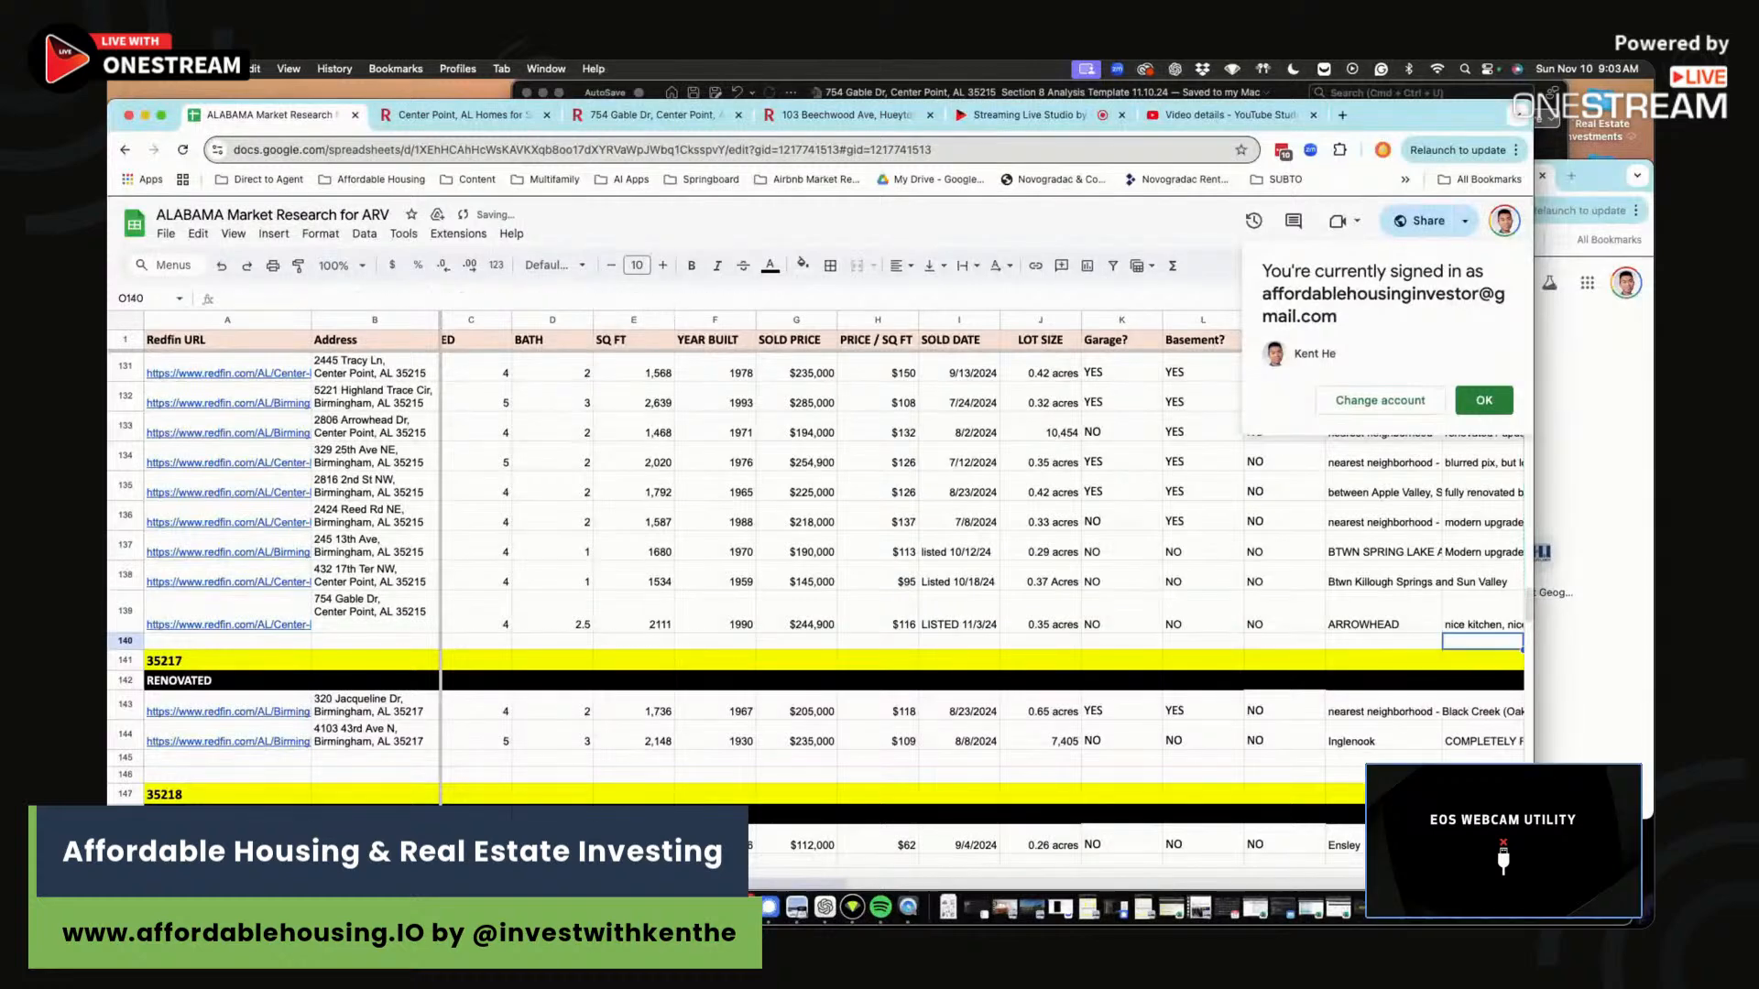
{"action": "left_click", "coordinate": [683, 138]}
{"action": "left_click", "coordinate": [679, 118]}
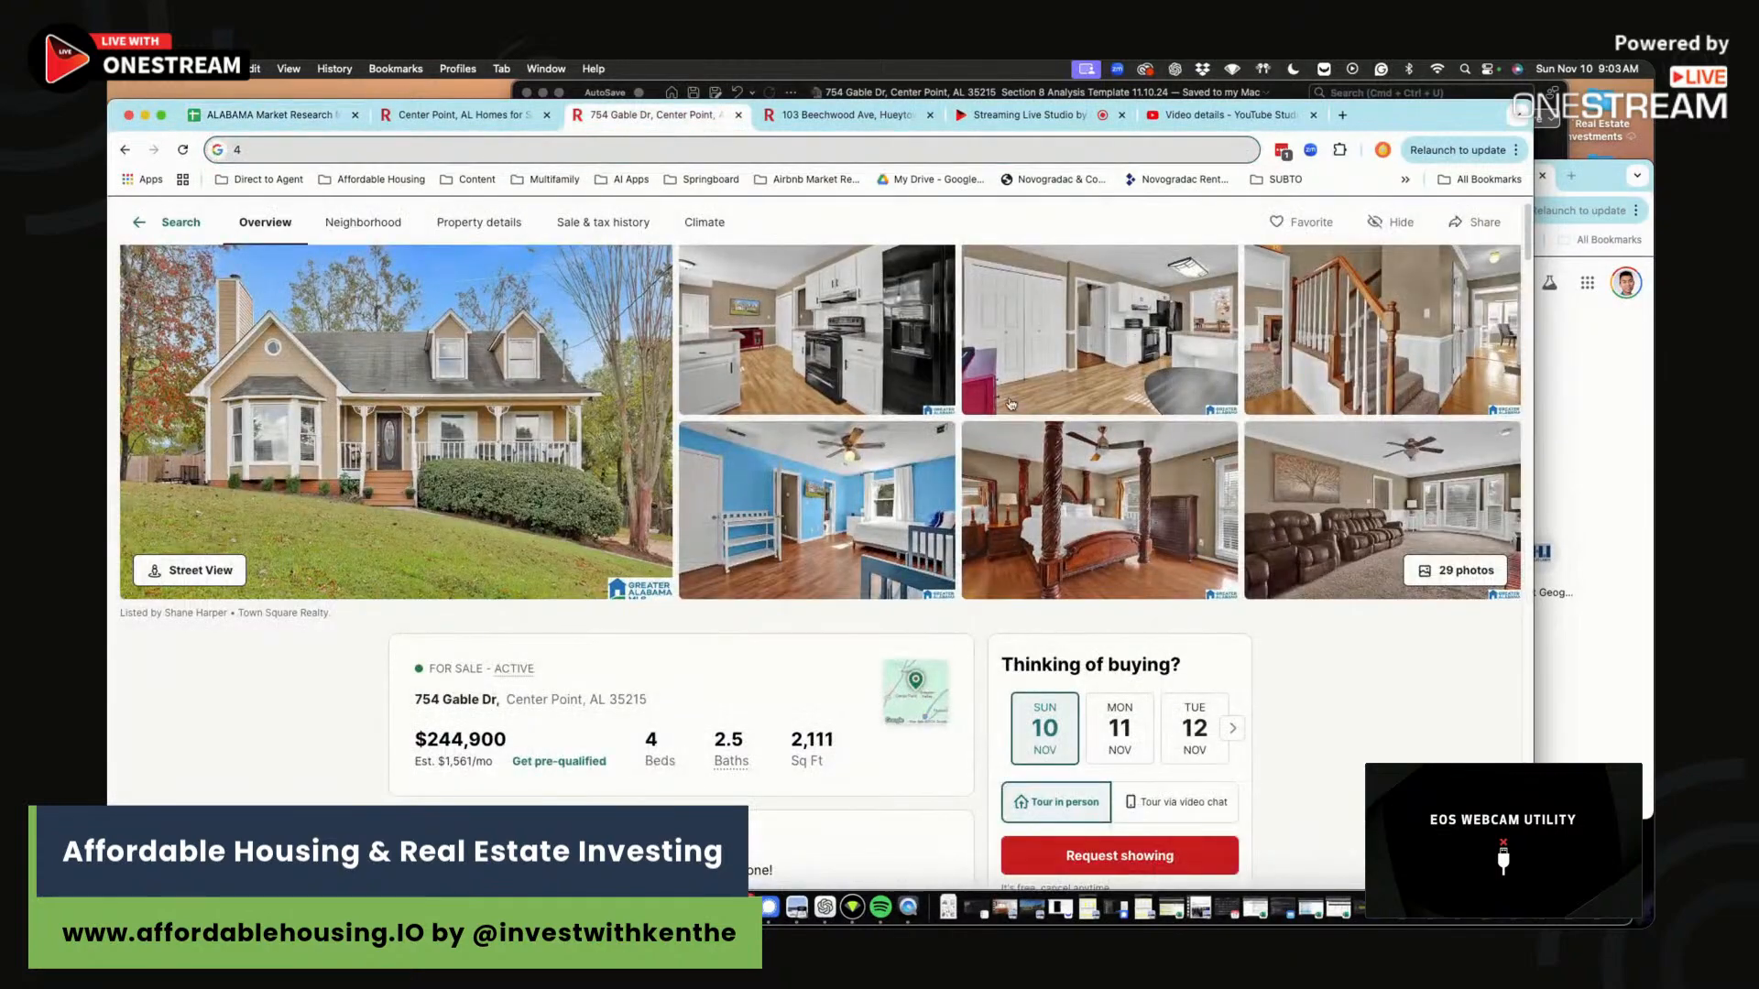
{"action": "left_click", "coordinate": [1244, 513]}
{"action": "scroll", "coordinate": [1242, 513], "scroll_direction": "down", "scroll_amount": 15}
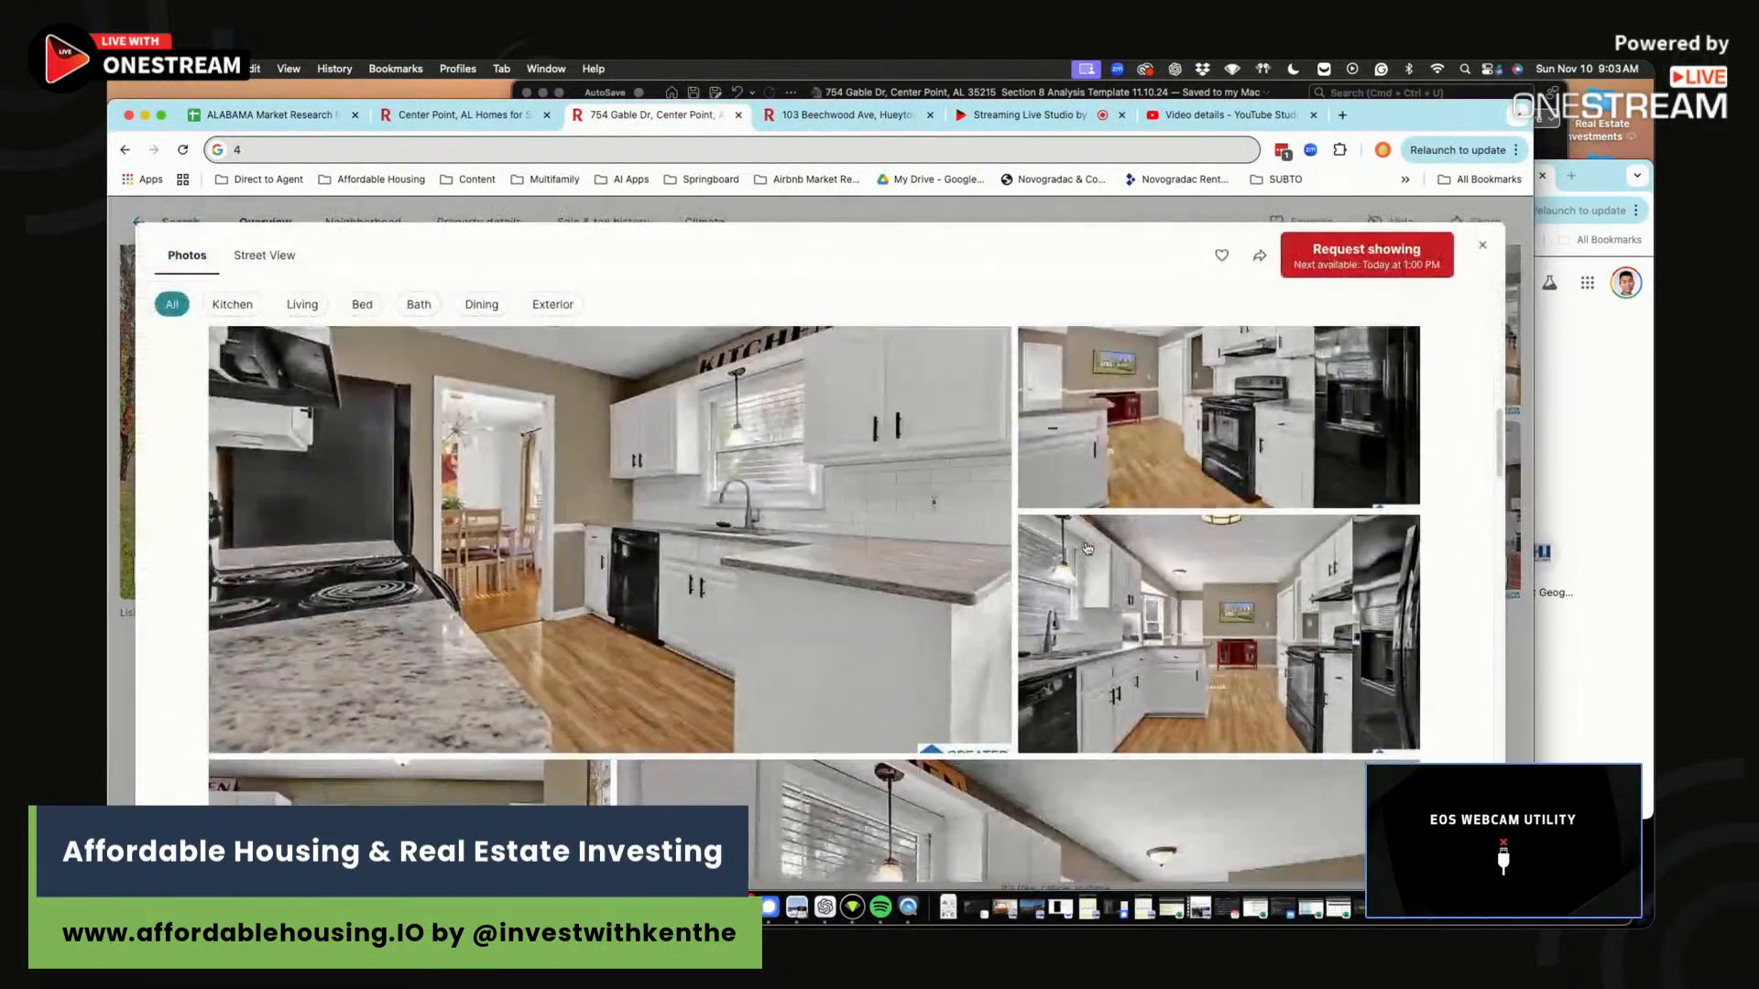
{"action": "scroll", "coordinate": [1086, 550], "scroll_direction": "down", "scroll_amount": 15}
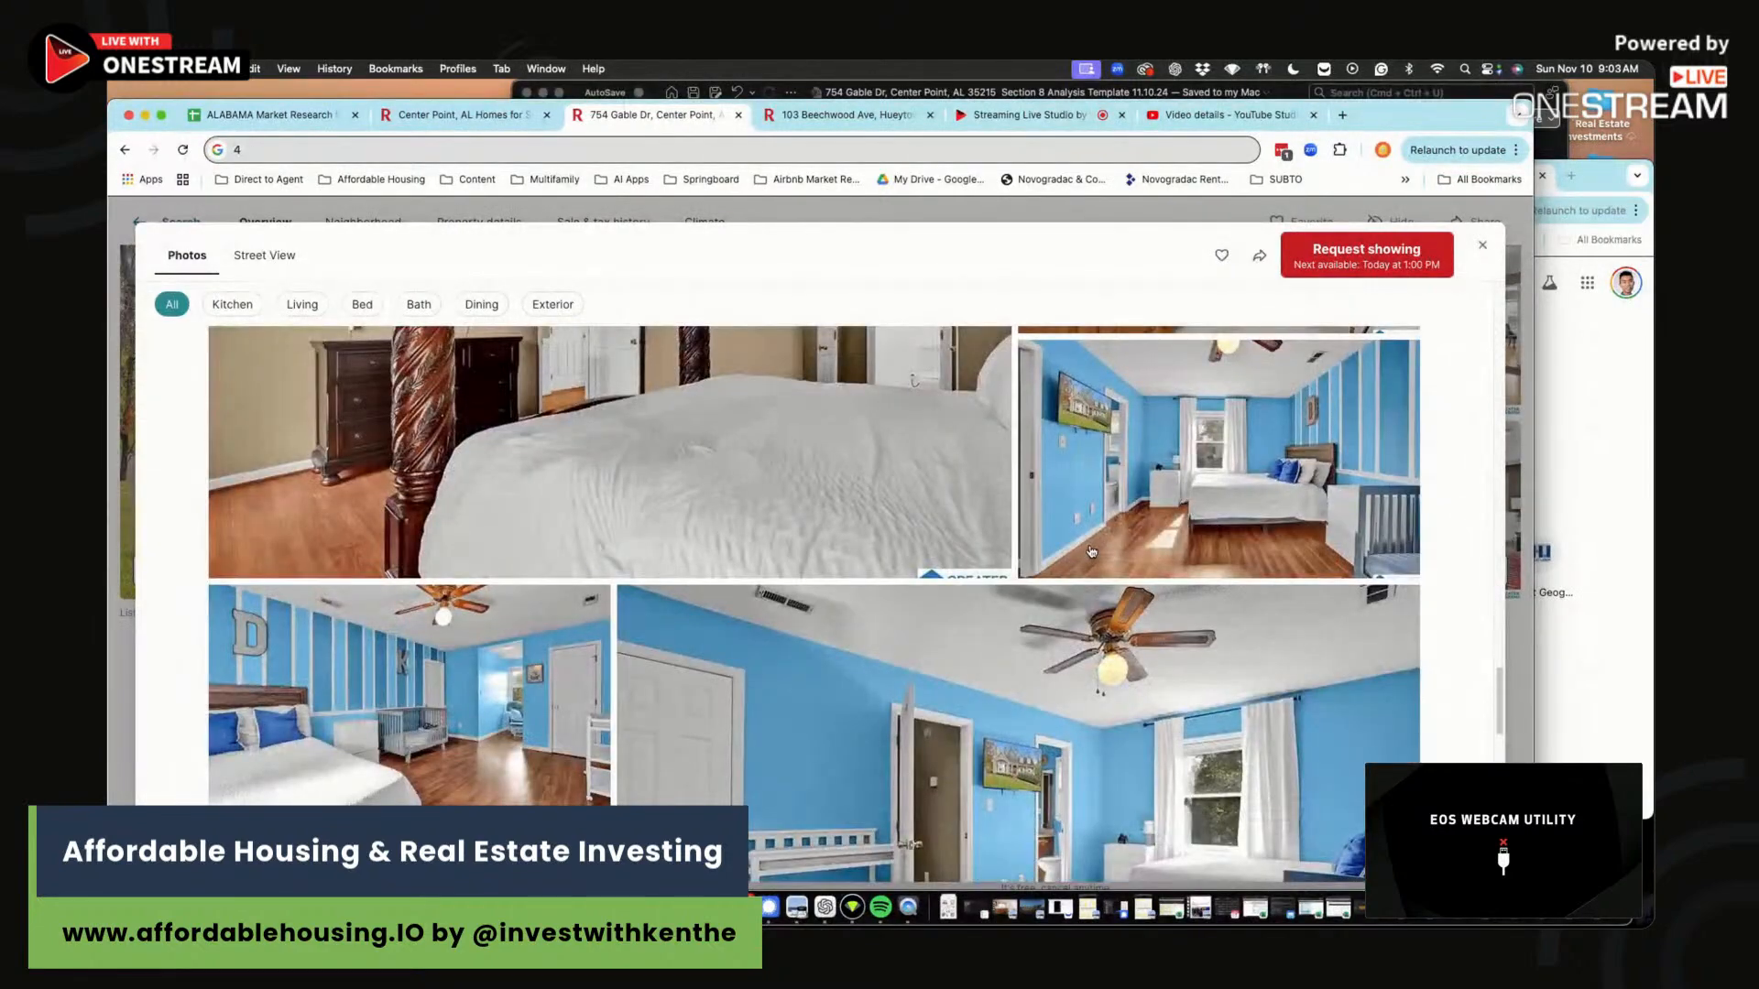
{"action": "scroll", "coordinate": [1091, 551], "scroll_direction": "down", "scroll_amount": 2}
{"action": "scroll", "coordinate": [1091, 552], "scroll_direction": "up", "scroll_amount": 4}
{"action": "scroll", "coordinate": [1091, 551], "scroll_direction": "down", "scroll_amount": 6}
{"action": "scroll", "coordinate": [1091, 551], "scroll_direction": "up", "scroll_amount": 6}
{"action": "left_click", "coordinate": [1242, 442]}
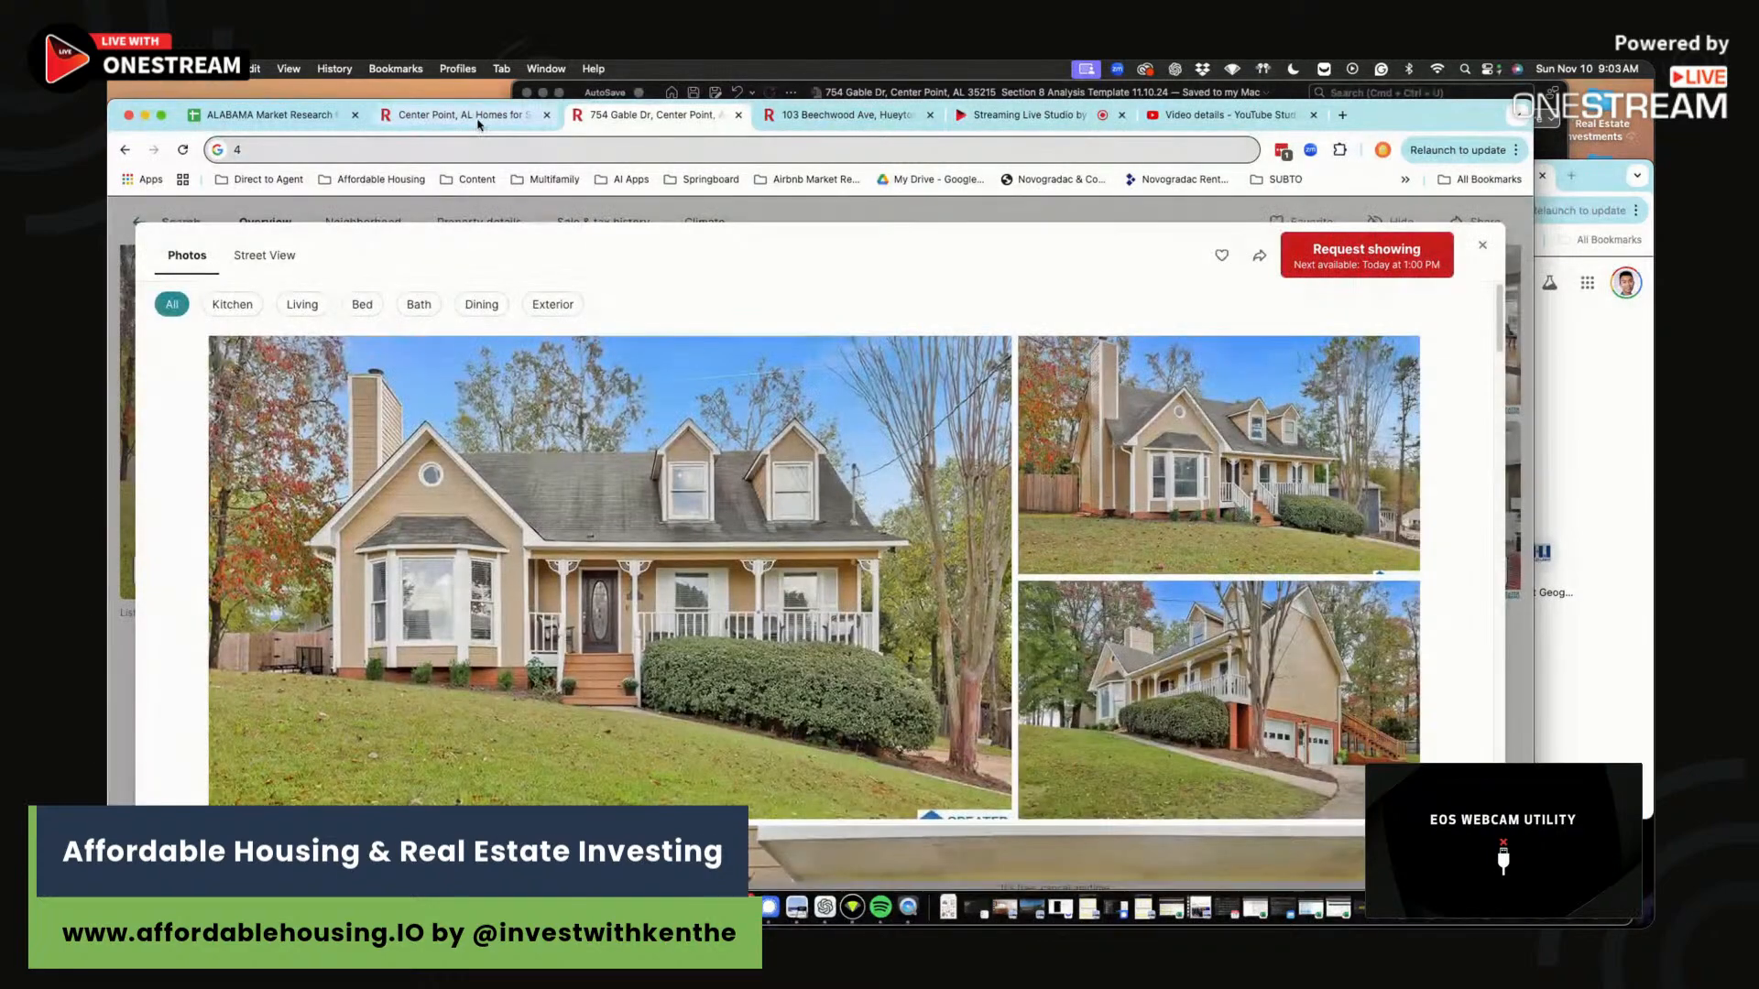
{"action": "left_click", "coordinate": [476, 119]}
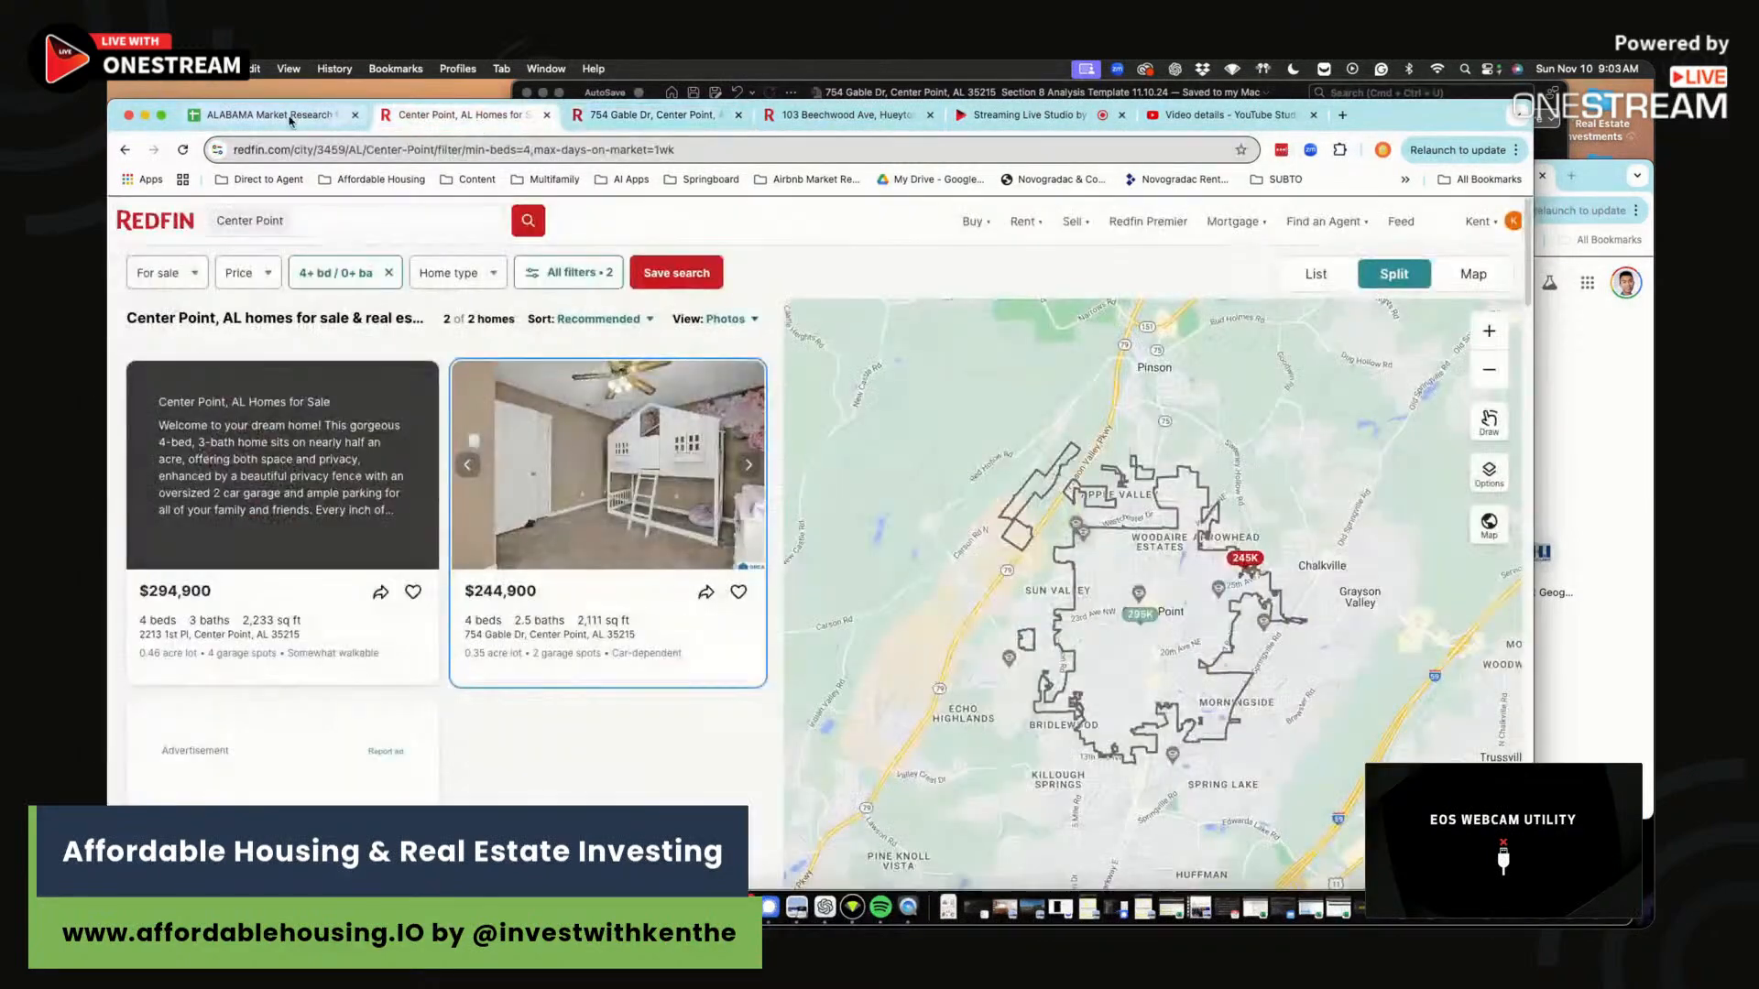
{"action": "left_click", "coordinate": [307, 116]}
{"action": "left_click", "coordinate": [1482, 614]}
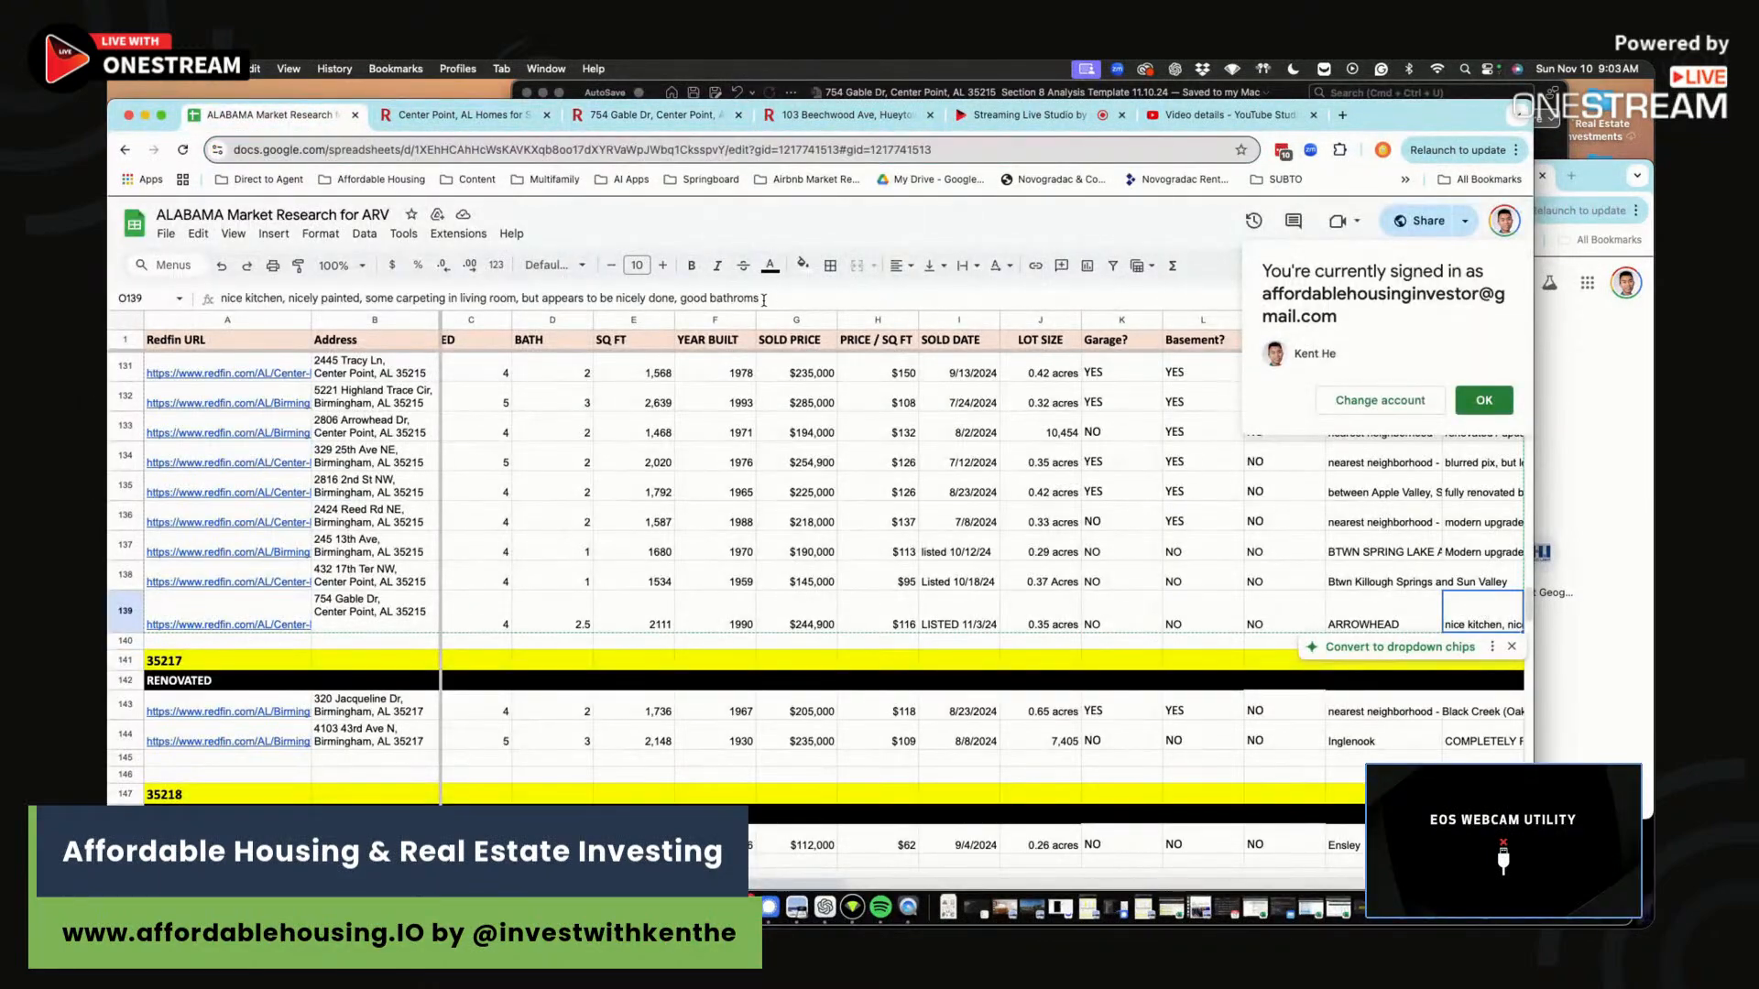
{"action": "left_click_drag", "start_coordinate": [706, 298], "coordinate": [691, 295]}
{"action": "type", "text": "OK"}
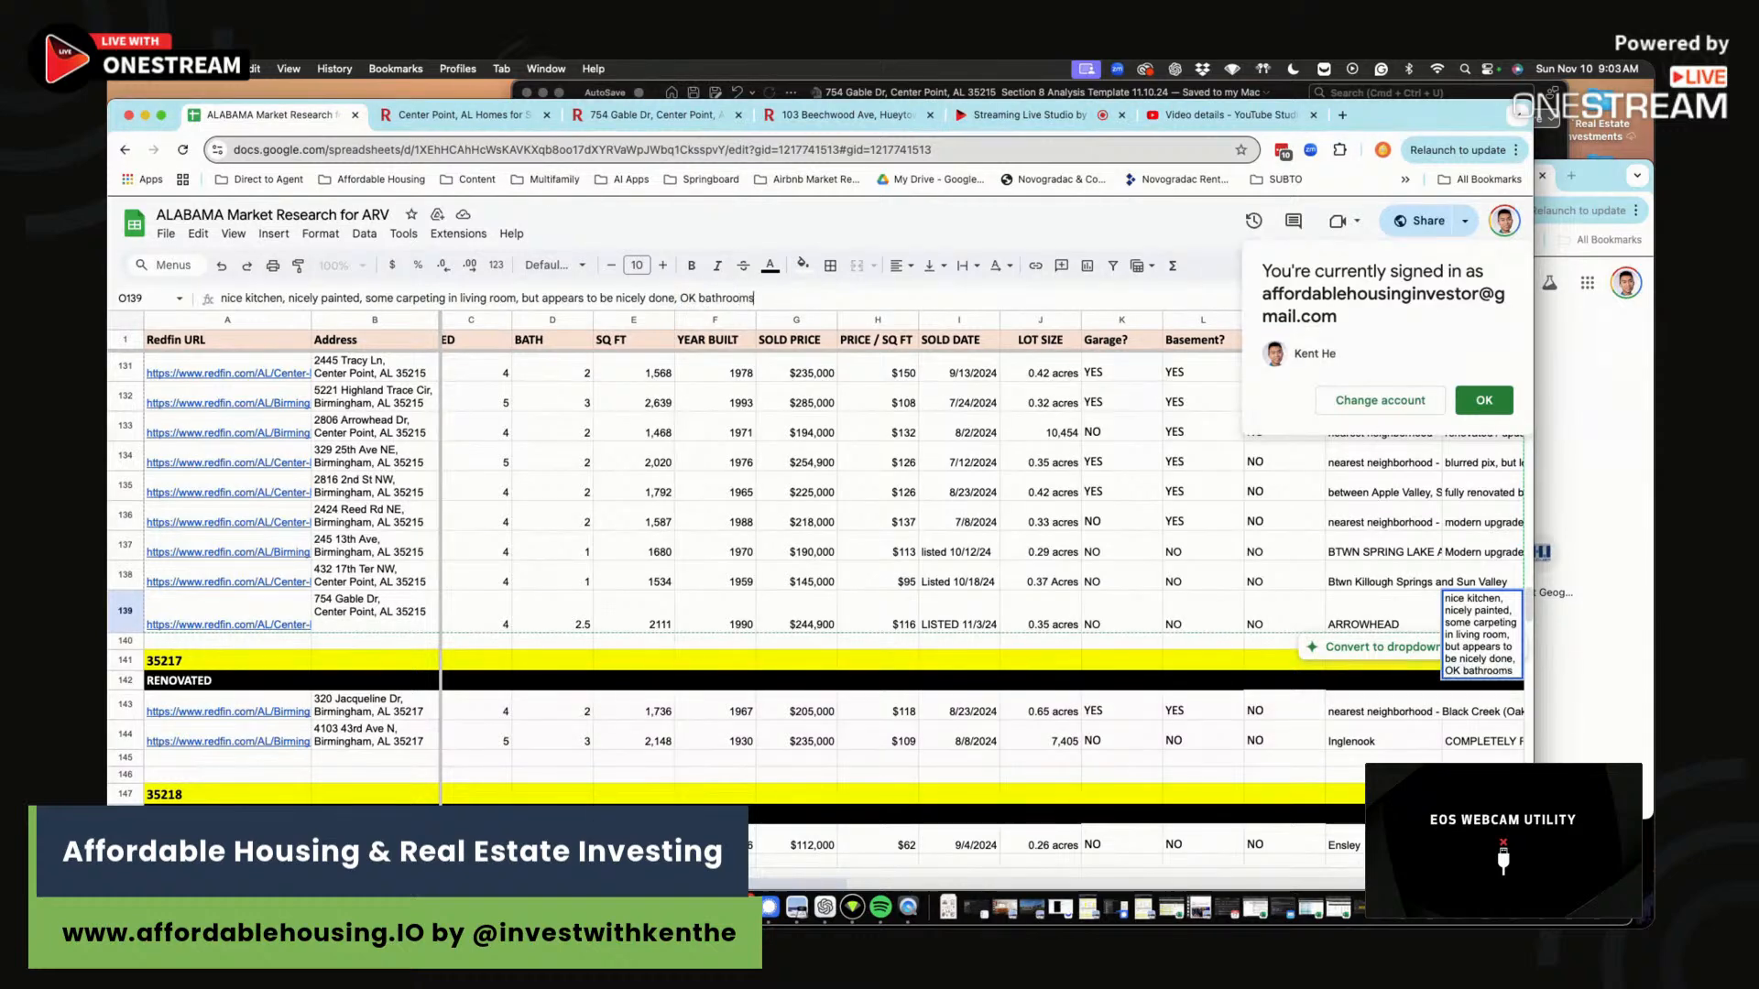
{"action": "type", "text": "st not modern"}
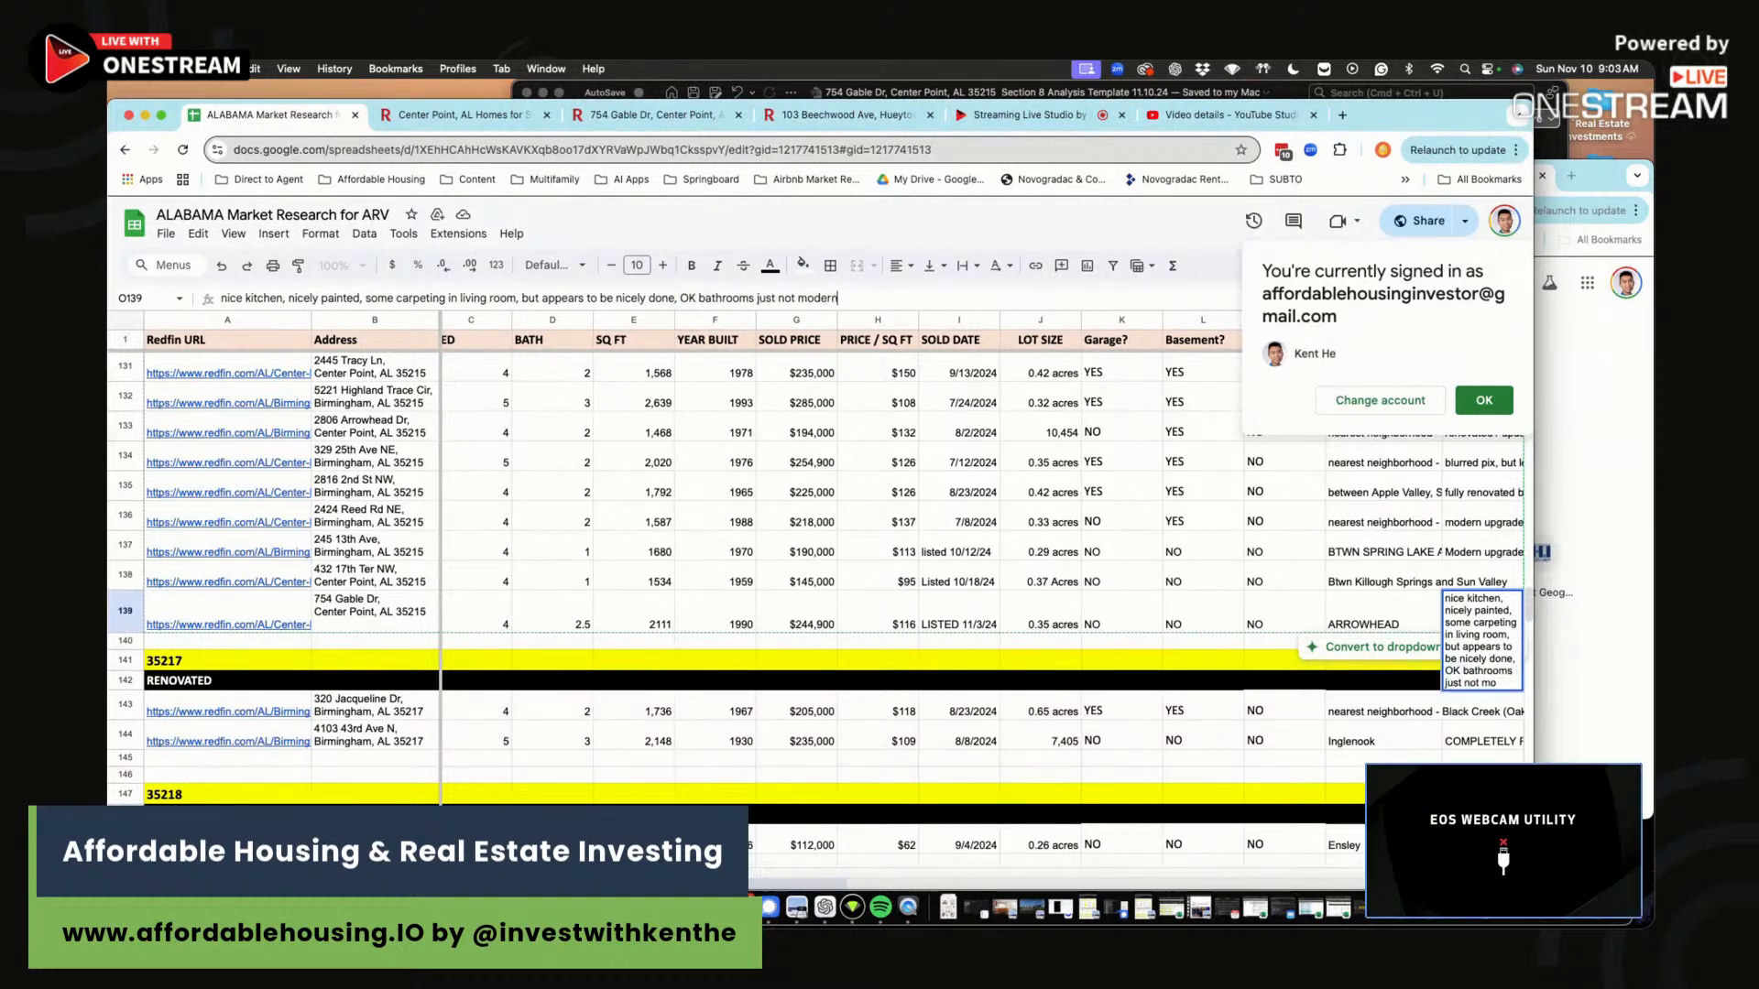
{"action": "key", "text": "Return"}
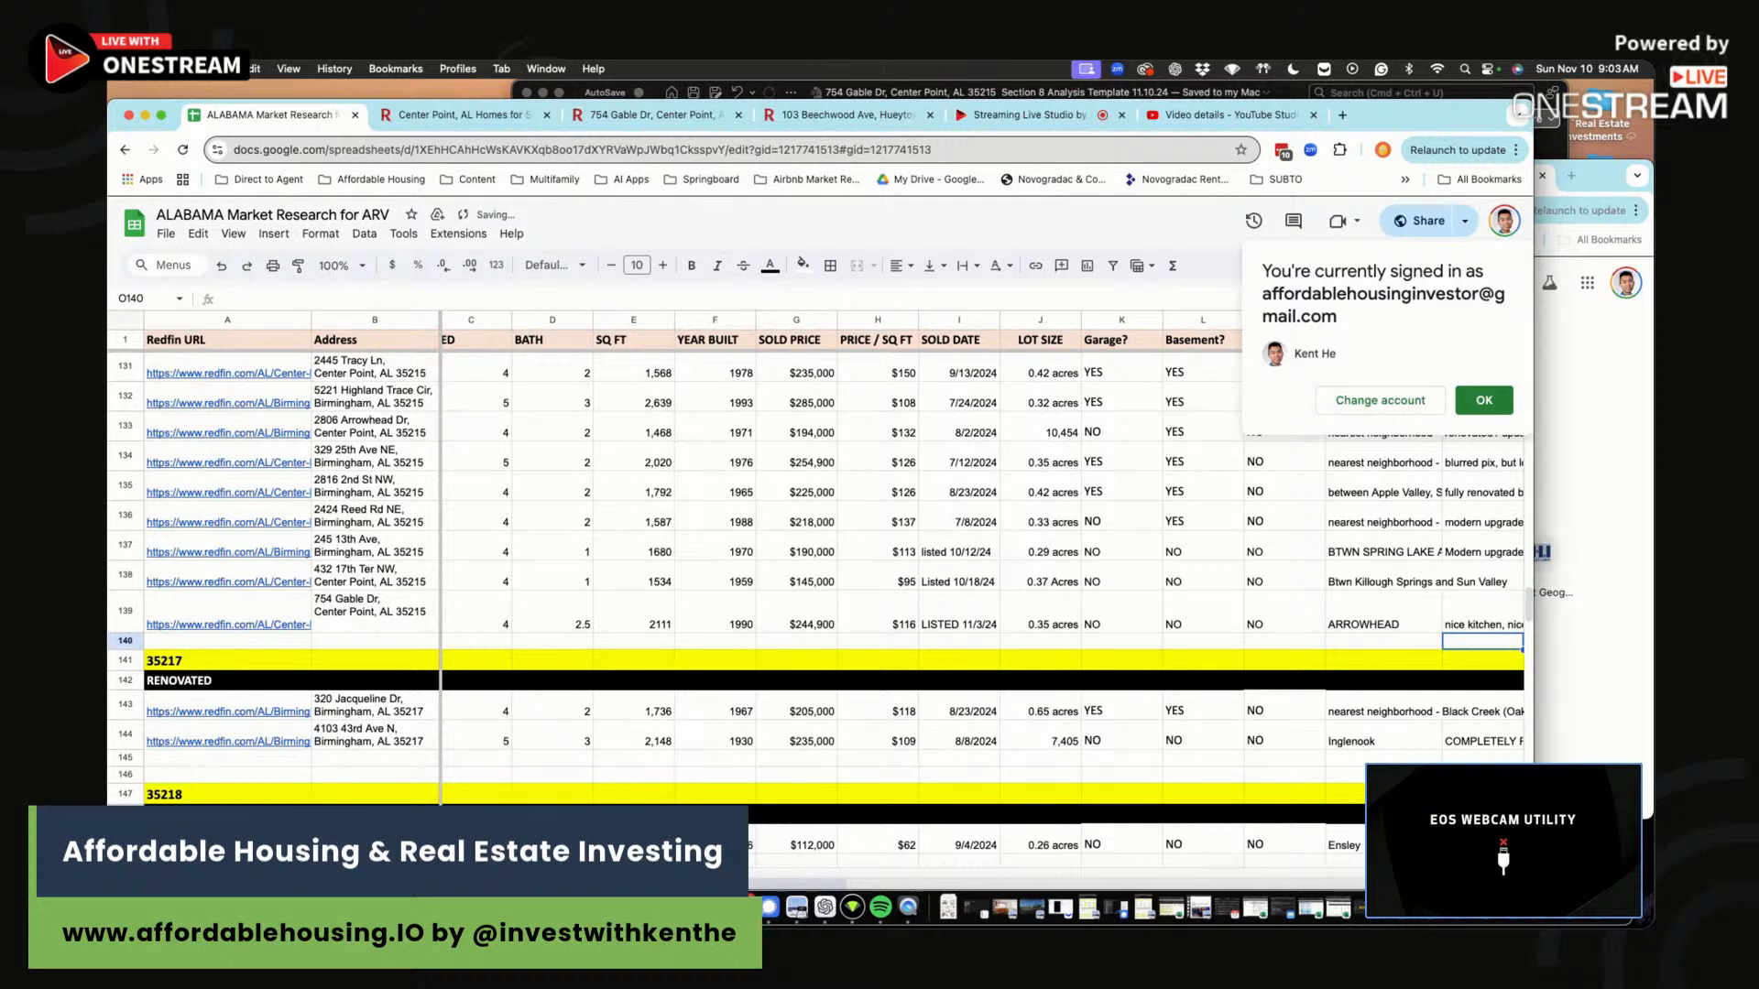
{"action": "left_click", "coordinate": [1484, 401]}
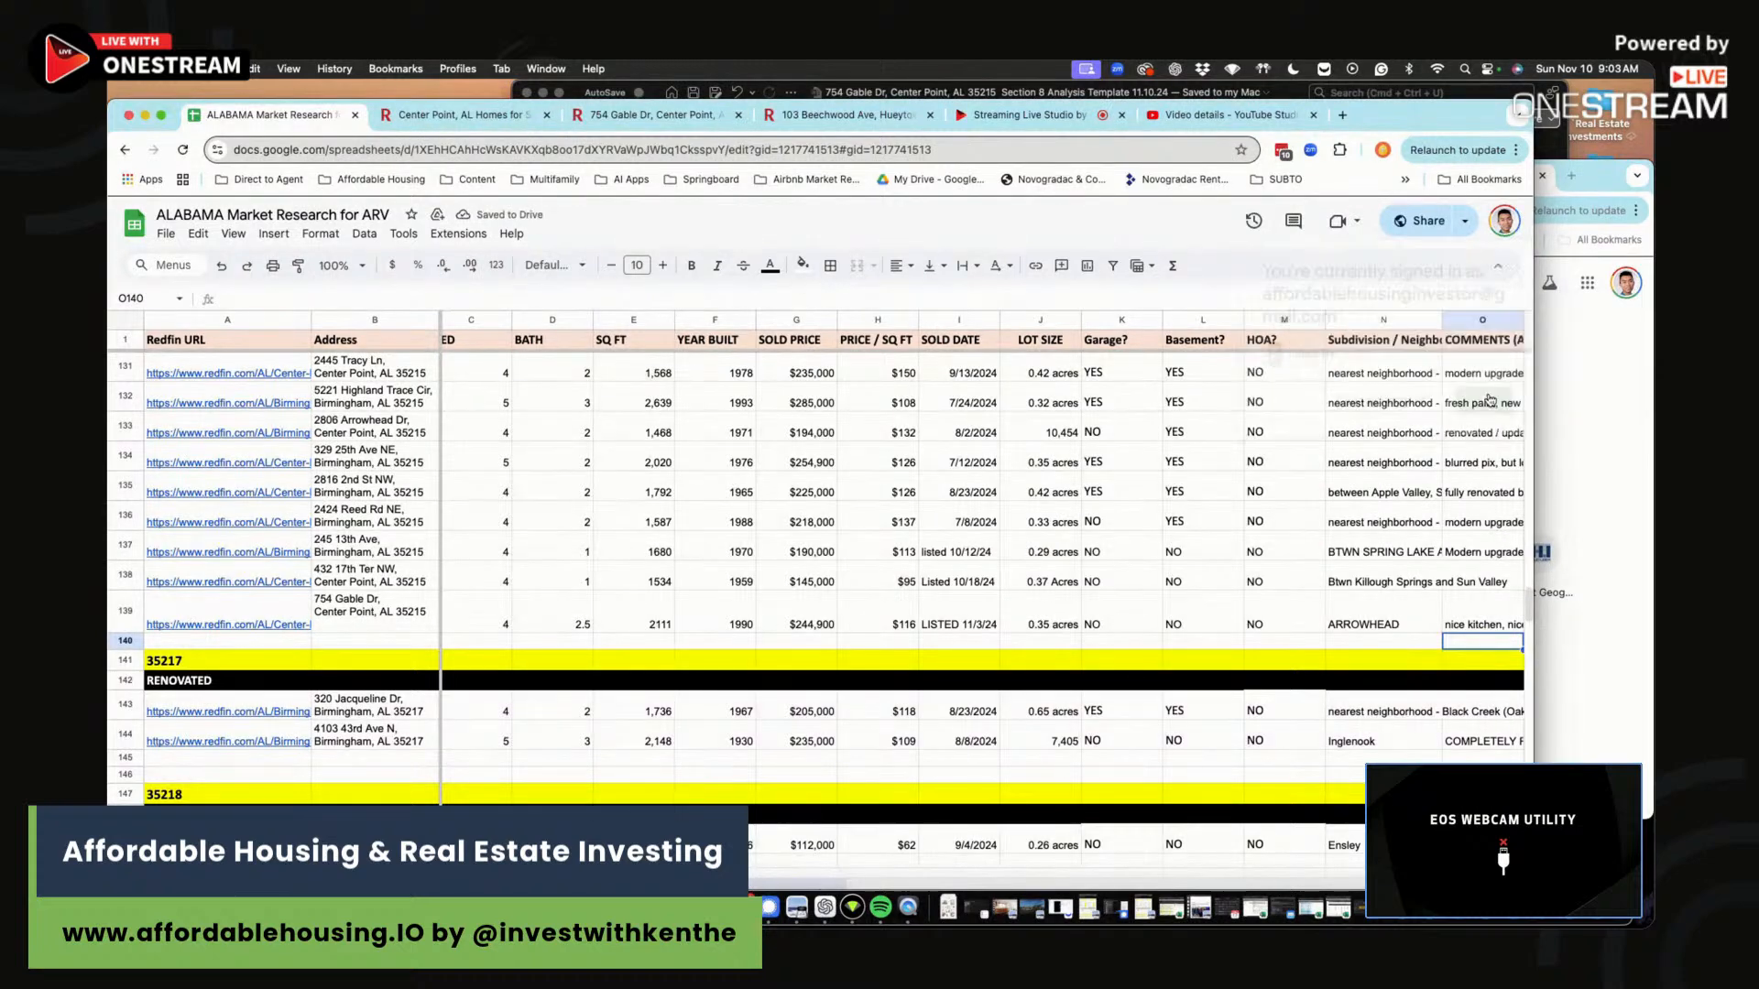
{"action": "left_click", "coordinate": [1138, 95]}
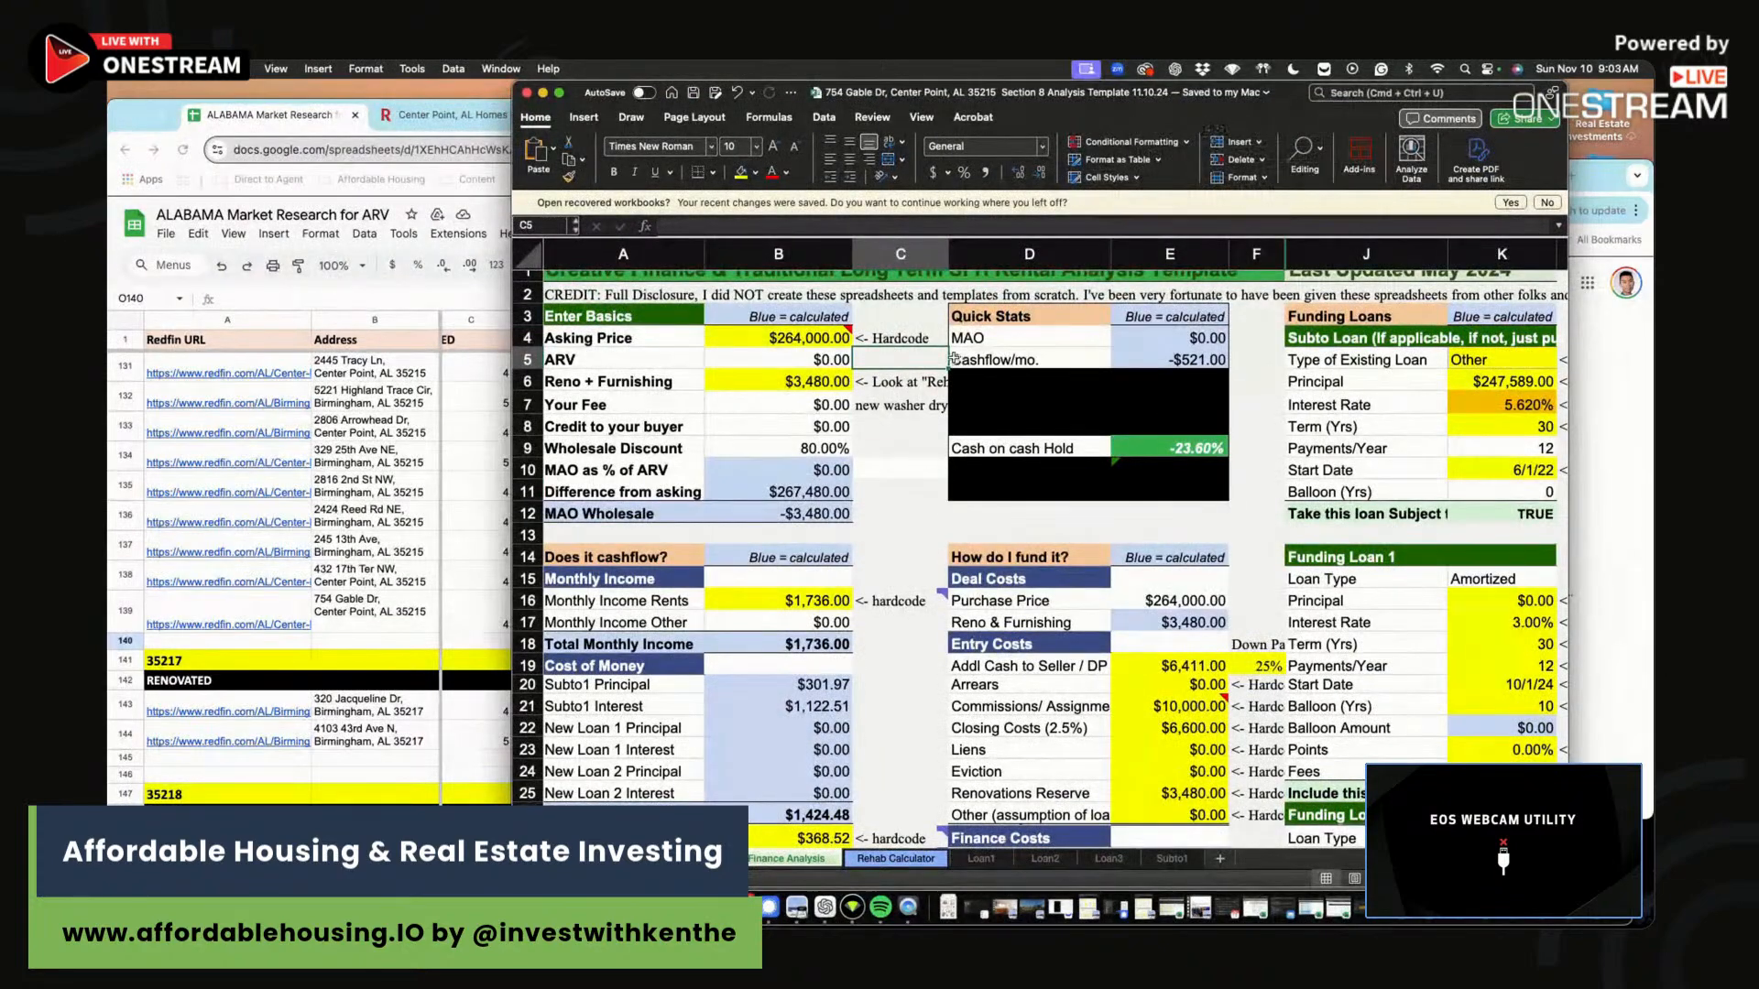
{"action": "left_click", "coordinate": [893, 316]}
{"action": "left_click_drag", "start_coordinate": [513, 83], "coordinate": [756, 85]}
{"action": "left_click", "coordinate": [639, 119]}
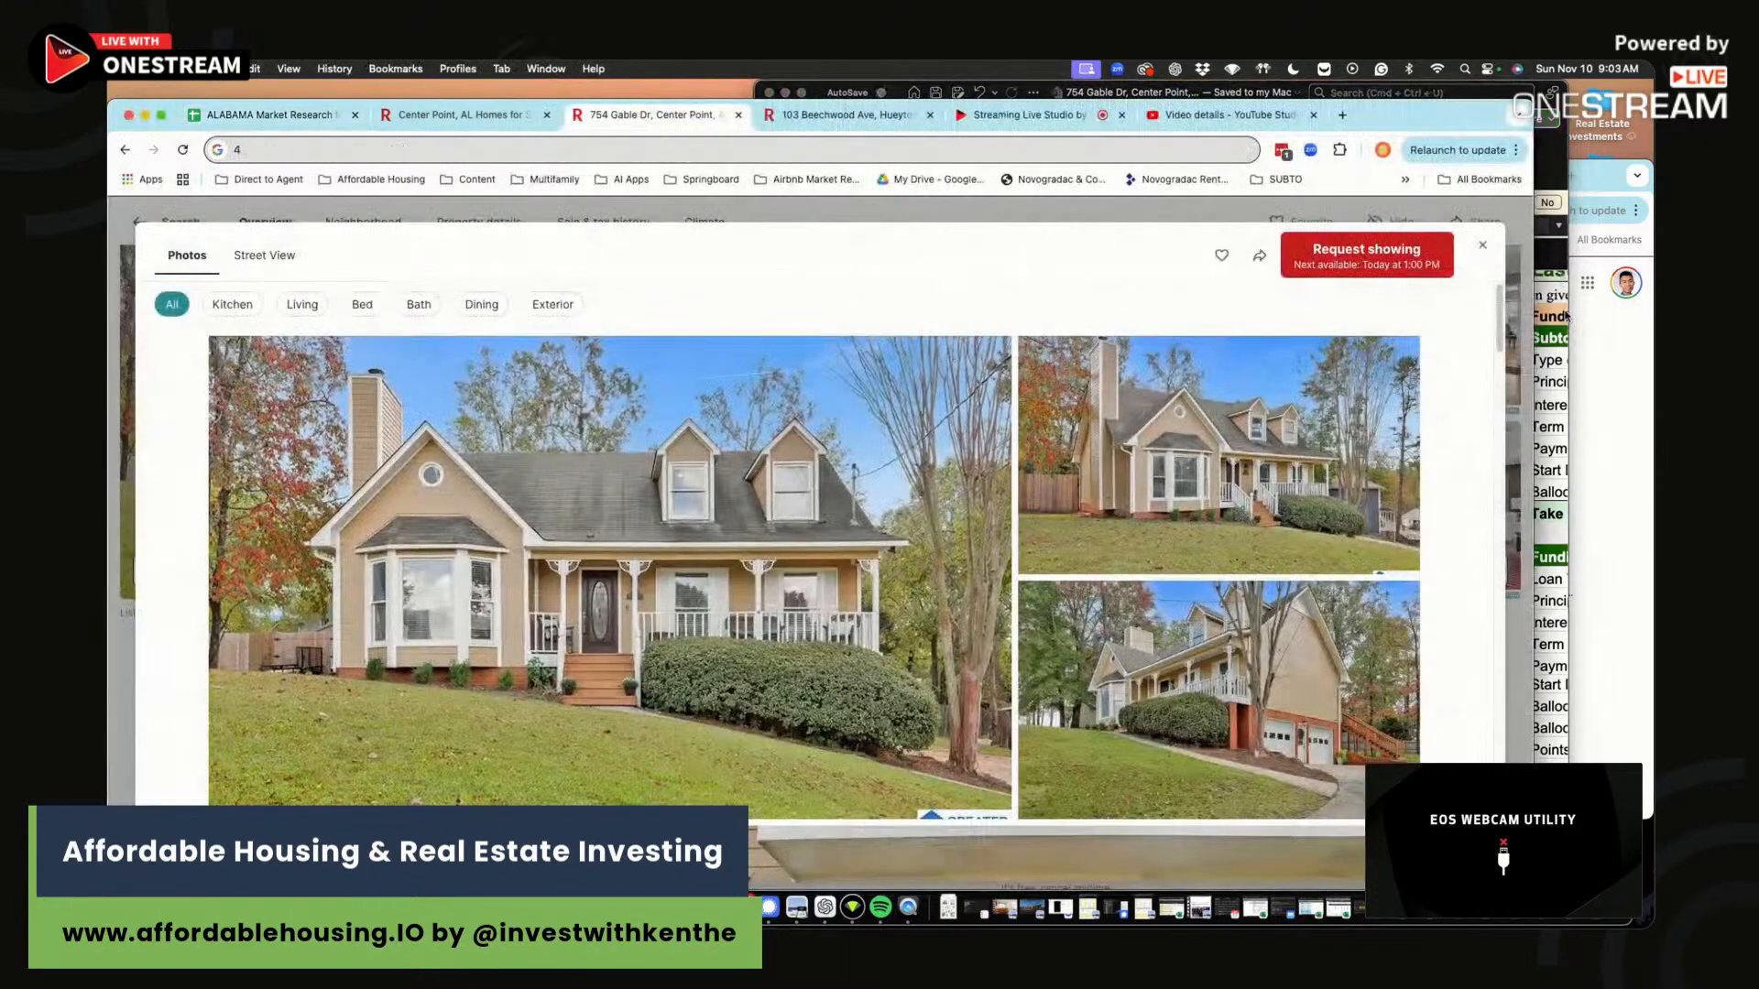
{"action": "left_click", "coordinate": [1482, 245]}
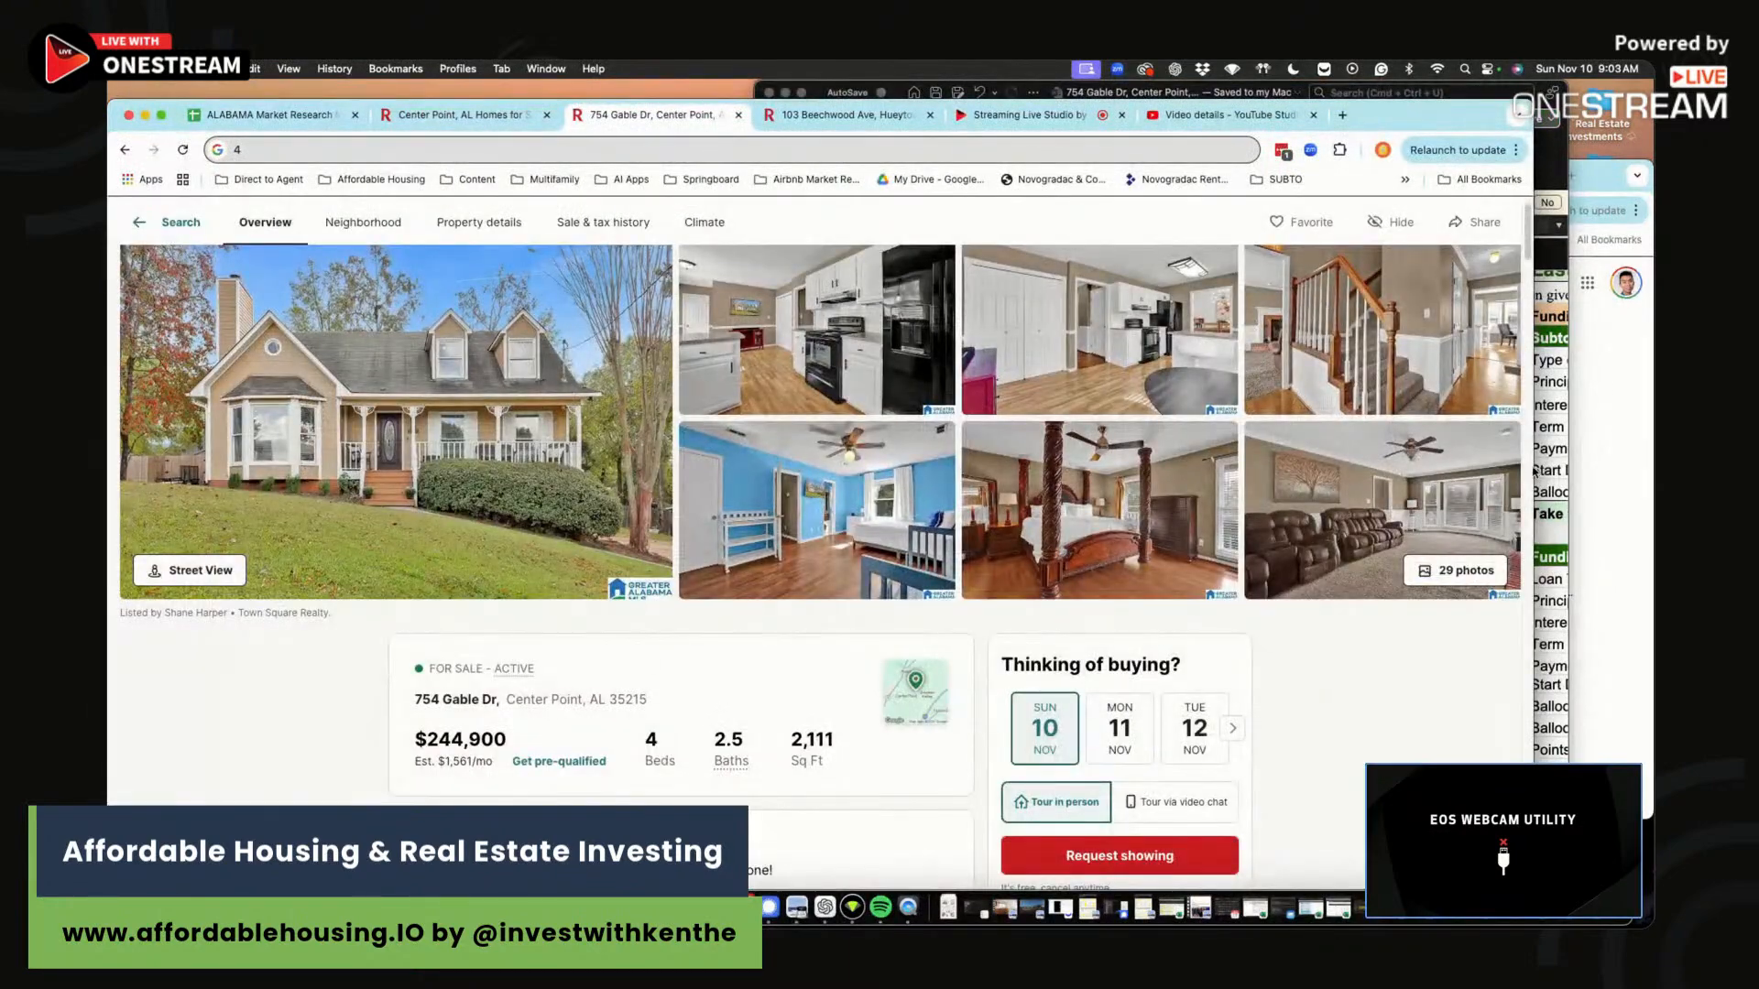
{"action": "left_click", "coordinate": [1535, 471]}
Enter 244900 as the Asking Price in B4.
{"action": "left_click", "coordinate": [1031, 337]}
{"action": "type", "text": "2344"}
{"action": "type", "text": "9"}
{"action": "key", "text": "BackSpace"}
{"action": "key", "text": "BackSpace"}
{"action": "key", "text": "BackSpace"}
{"action": "type", "text": "44900"}
{"action": "key", "text": "Return"}
{"action": "left_click", "coordinate": [1024, 378]}
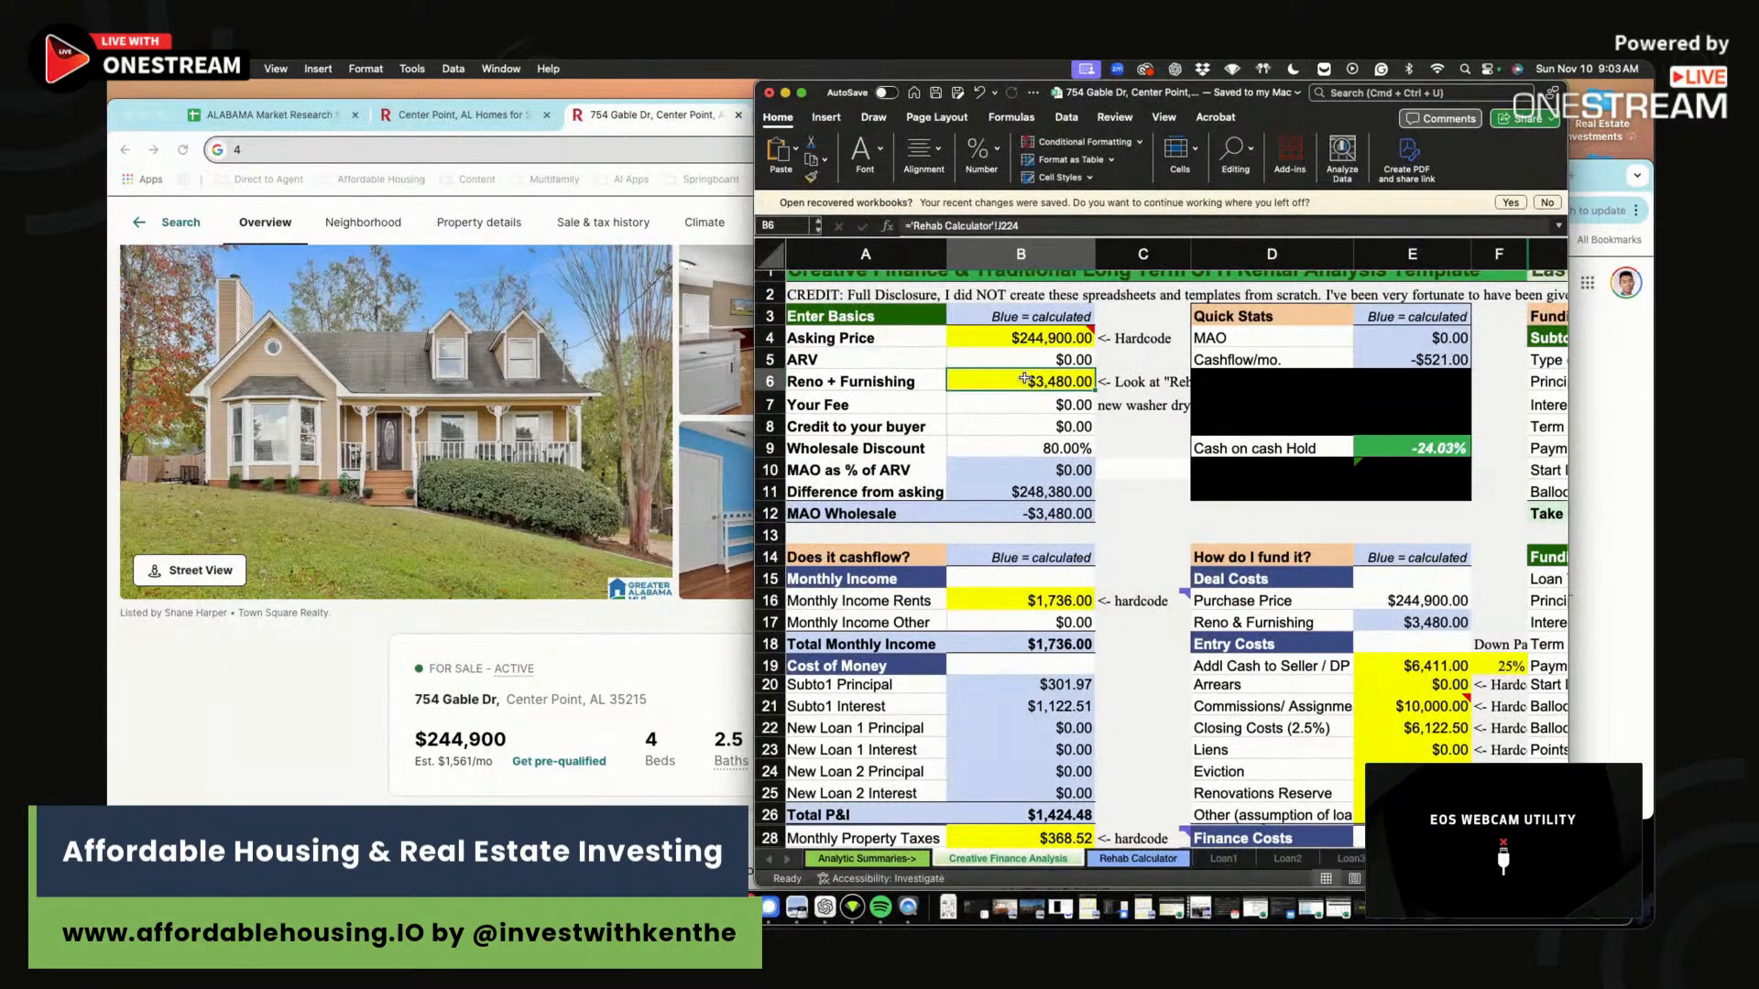
Set the toilet quantity to 3 in the Rehab Calculator.
{"action": "left_click", "coordinate": [1176, 865]}
{"action": "scroll", "coordinate": [1160, 589], "scroll_direction": "up", "scroll_amount": 20}
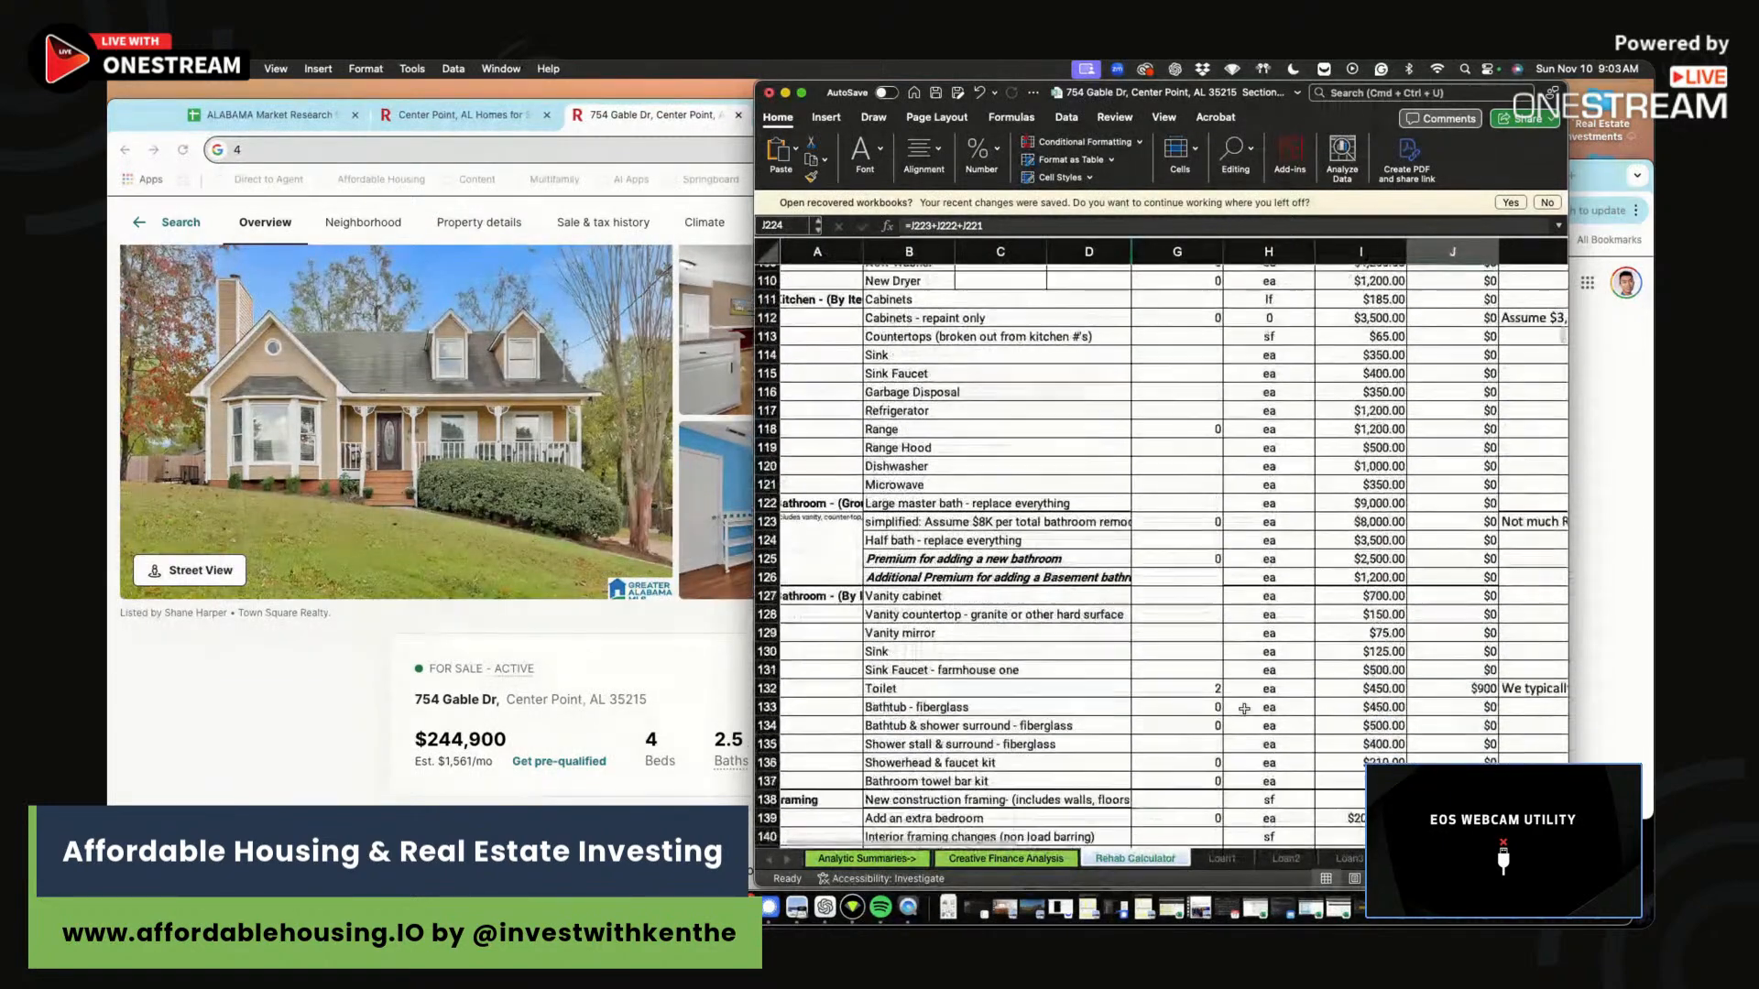
{"action": "scroll", "coordinate": [1244, 709], "scroll_direction": "down", "scroll_amount": 1}
{"action": "left_click", "coordinate": [1173, 687]}
{"action": "type", "text": "3"}
{"action": "key", "text": "Return"}
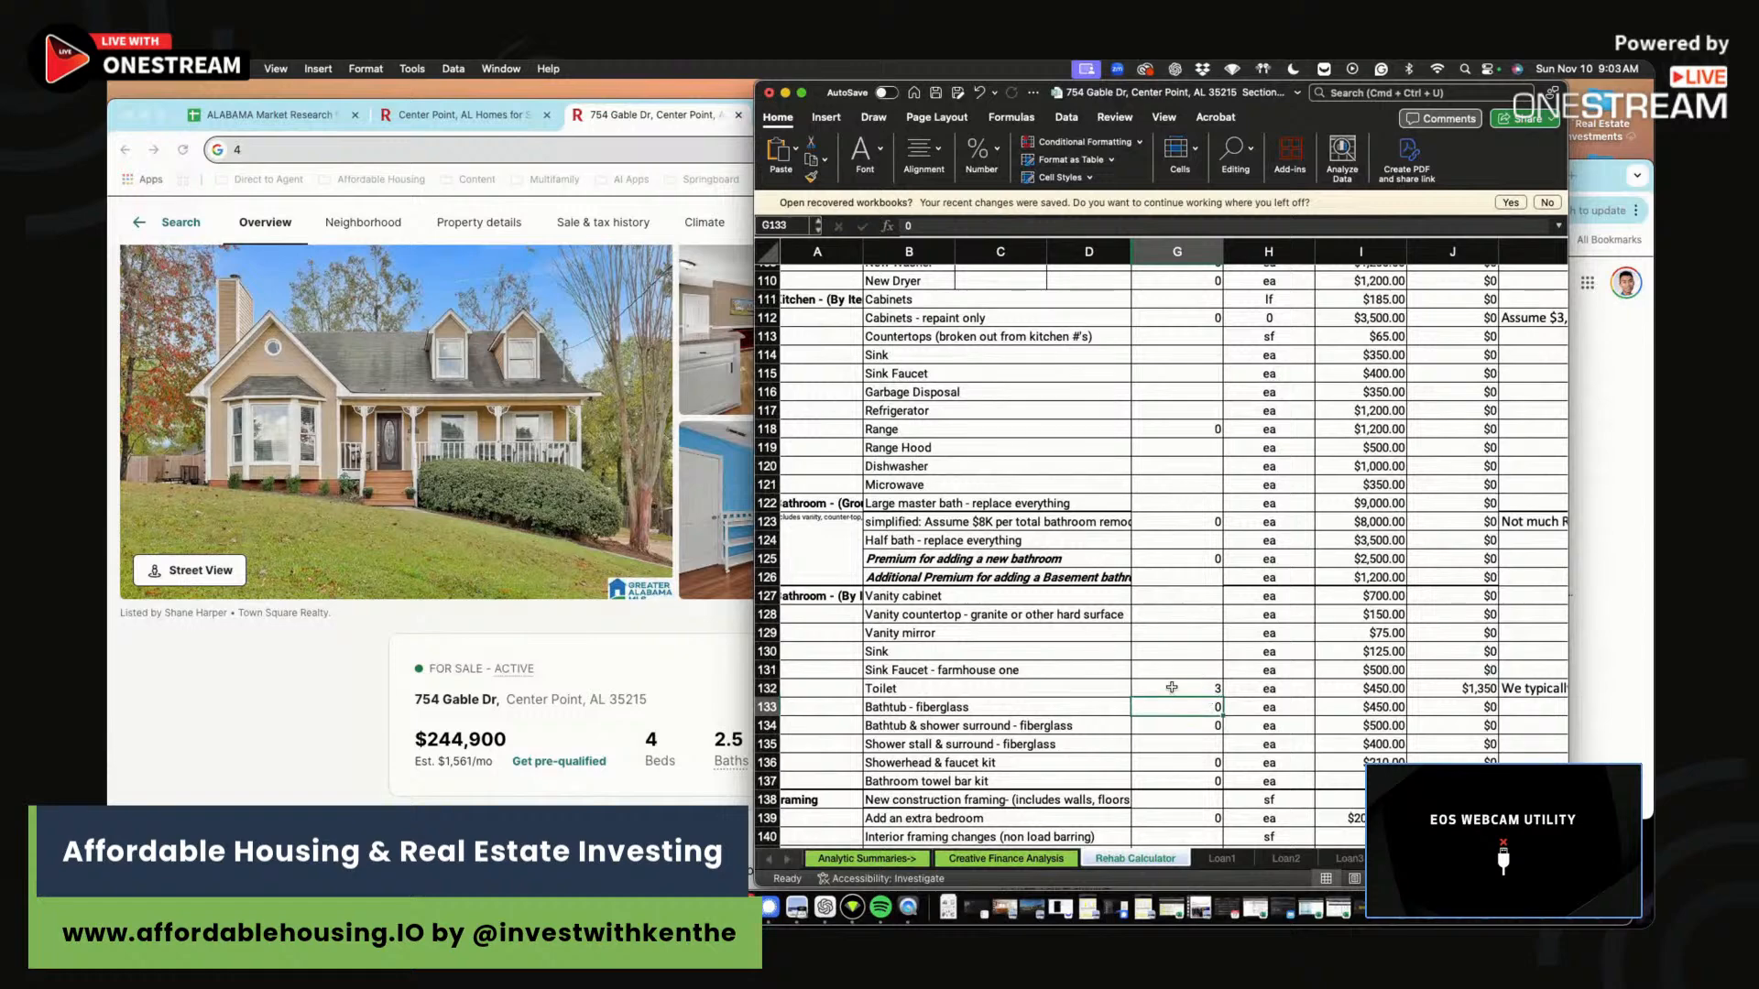
{"action": "left_click_drag", "start_coordinate": [1174, 687], "coordinate": [1457, 688]}
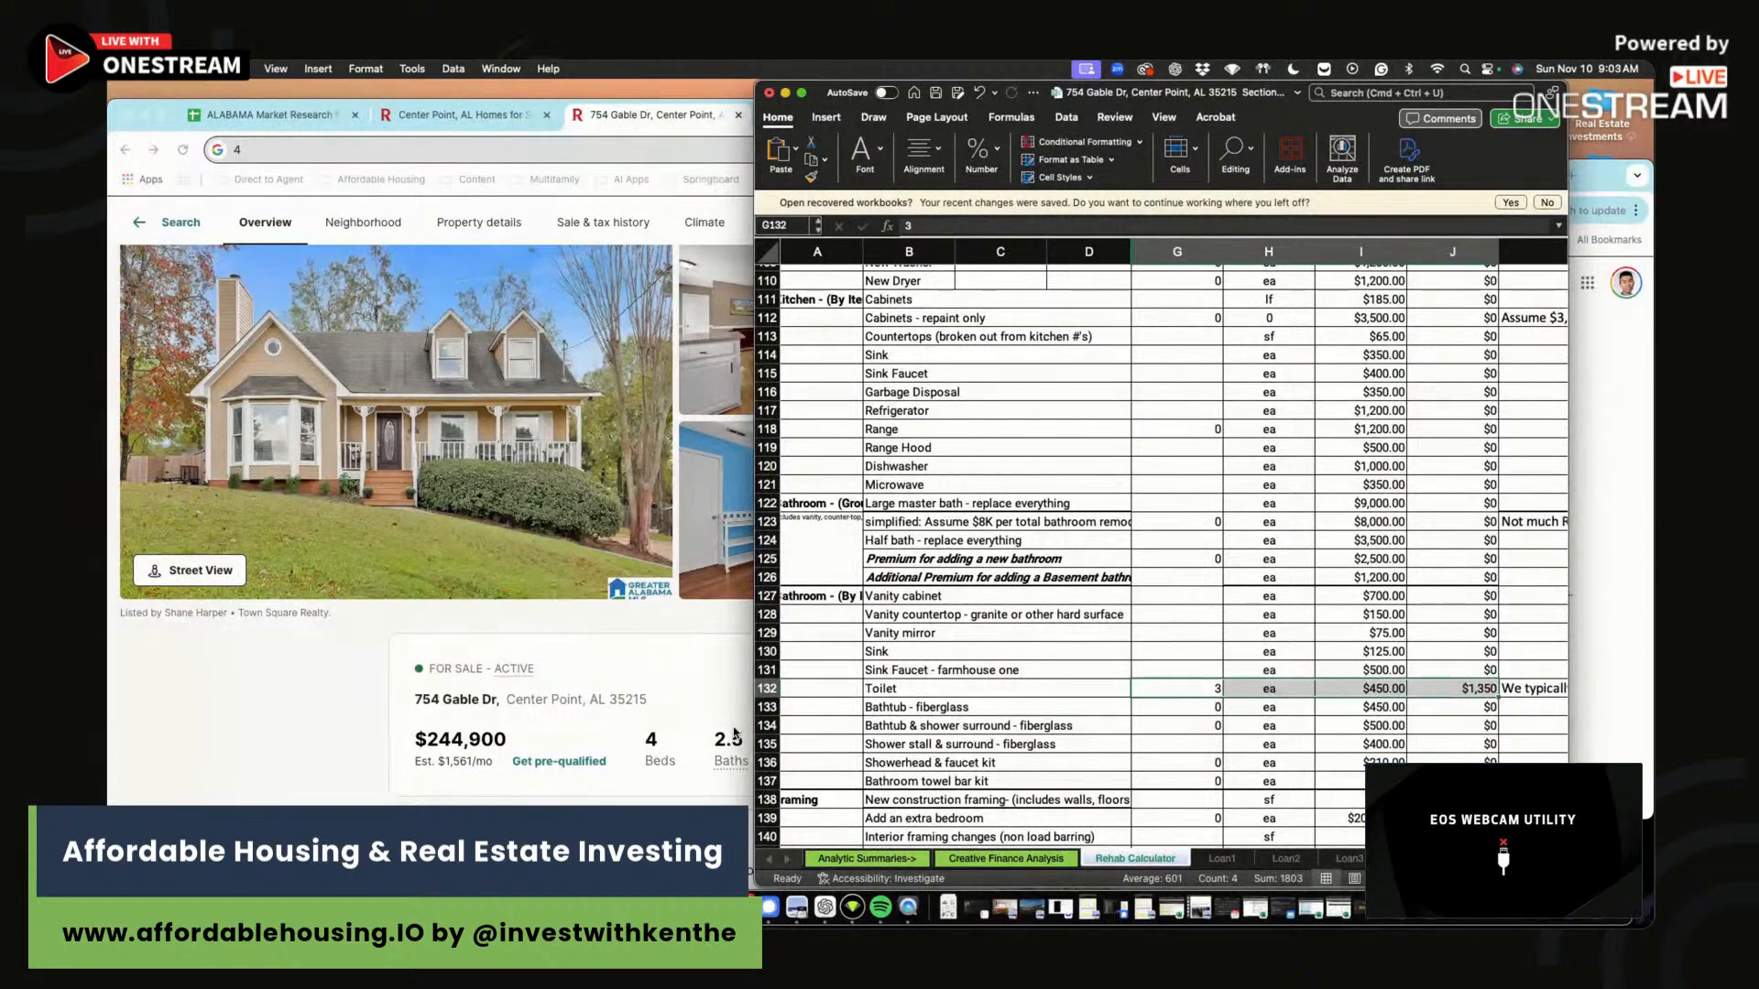
Review the vanity cabinet cost and the rest of the Rehab Calculator estimate.
{"action": "left_click", "coordinate": [1334, 596]}
{"action": "scroll", "coordinate": [1334, 597], "scroll_direction": "up", "scroll_amount": 2}
{"action": "scroll", "coordinate": [1334, 597], "scroll_direction": "up", "scroll_amount": 15}
{"action": "scroll", "coordinate": [1199, 556], "scroll_direction": "up", "scroll_amount": 3}
{"action": "left_click_drag", "start_coordinate": [1193, 600], "coordinate": [1339, 601]}
{"action": "scroll", "coordinate": [1236, 546], "scroll_direction": "up", "scroll_amount": 4}
{"action": "scroll", "coordinate": [1236, 546], "scroll_direction": "up", "scroll_amount": 3}
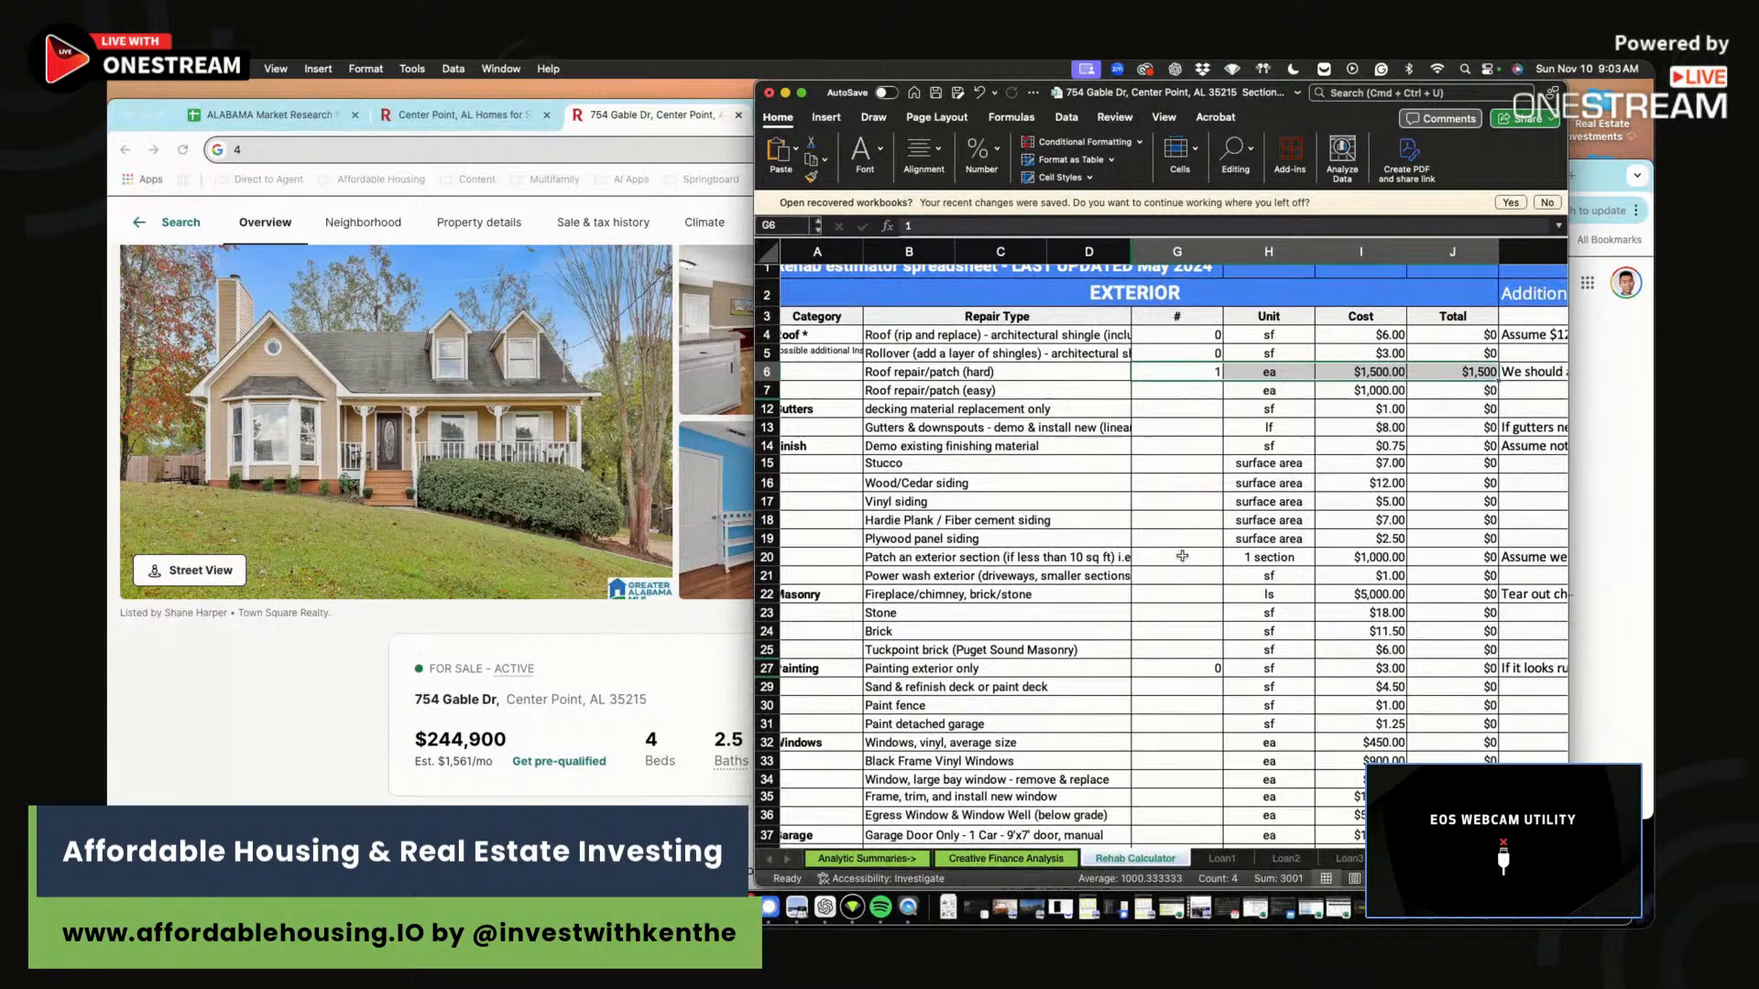
{"action": "scroll", "coordinate": [1156, 710], "scroll_direction": "down", "scroll_amount": 5}
Switch to the Creative Finance Analysis sheet and select the Monthly Income Rents value.
{"action": "left_click", "coordinate": [1054, 861]}
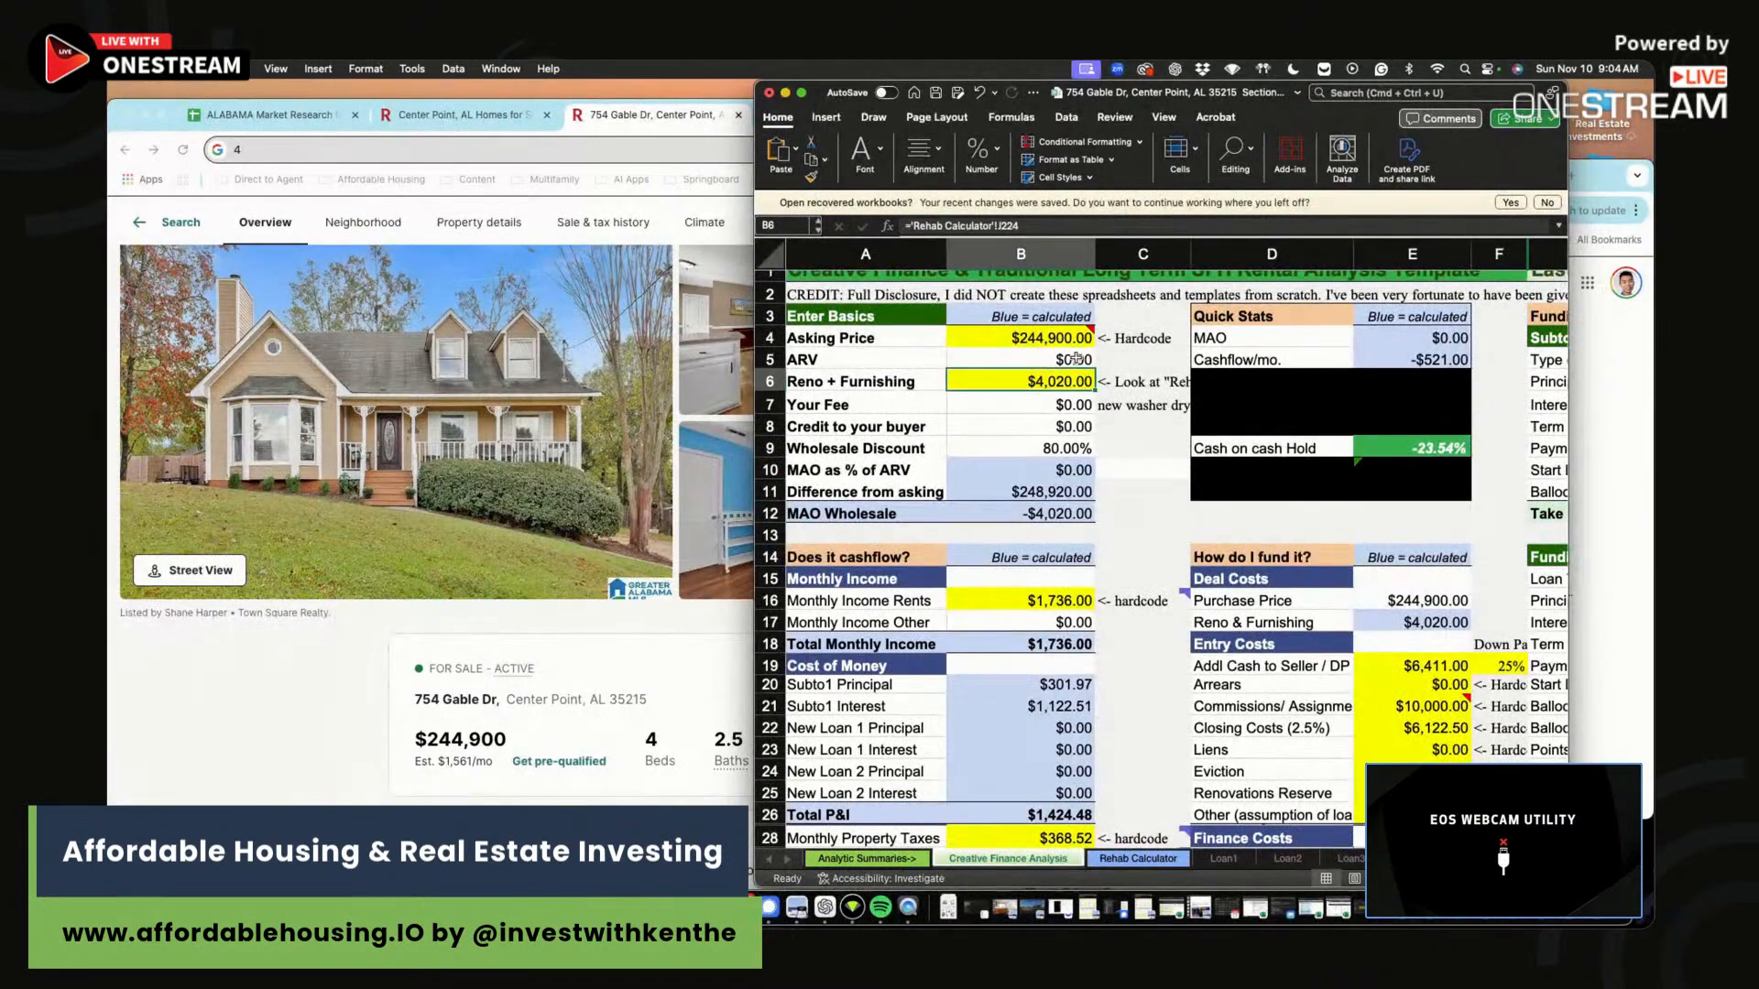
{"action": "left_click", "coordinate": [1024, 602]}
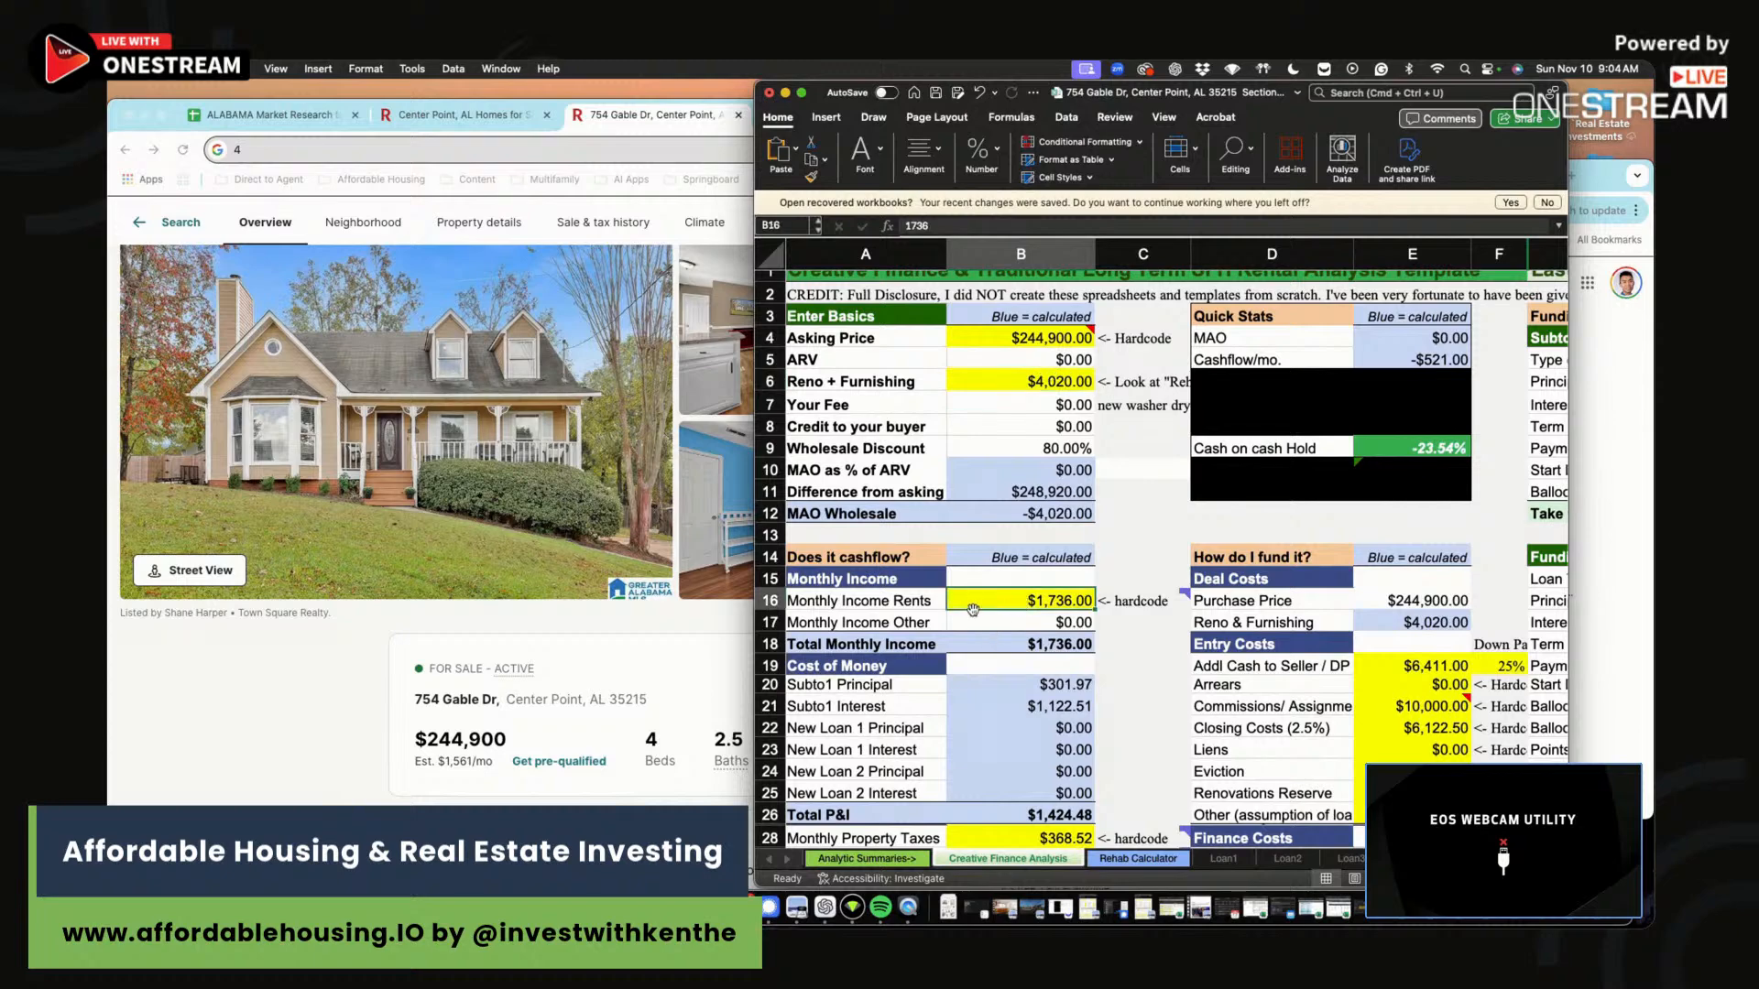
{"action": "left_click", "coordinate": [338, 728]}
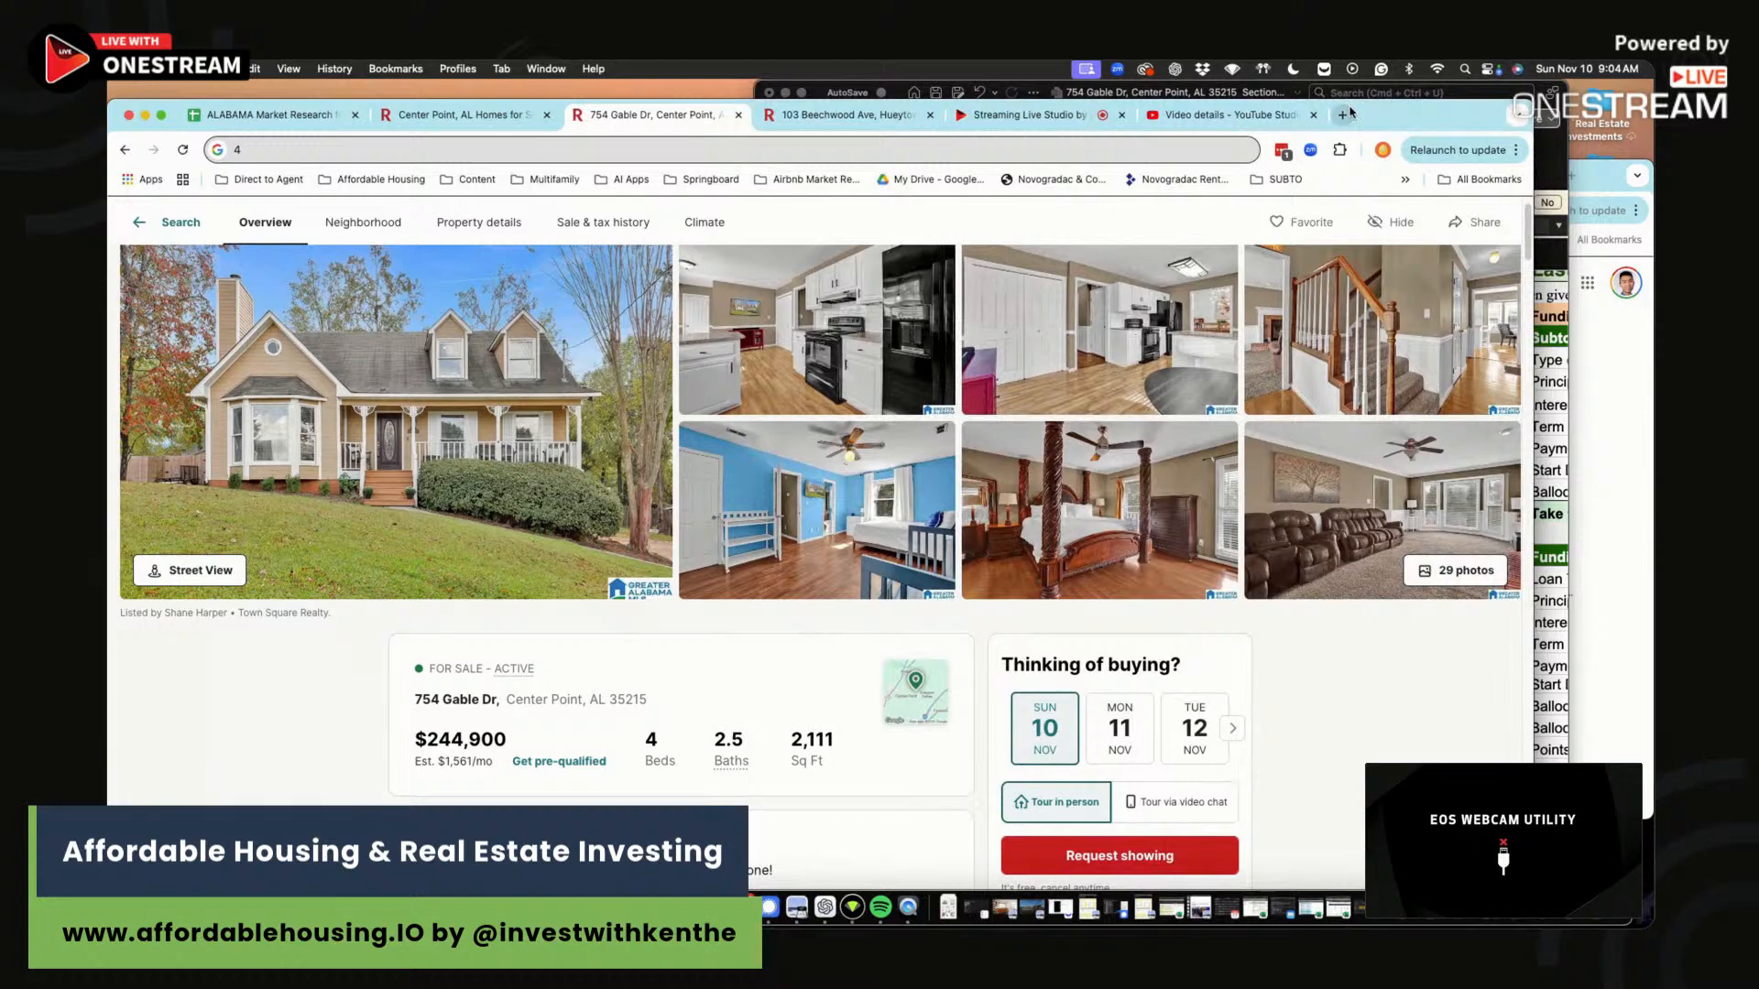
Open AffordableHousing.com's Market Rent Calculator in a new browser tab.
{"action": "left_click", "coordinate": [1342, 115]}
{"action": "type", "text": "aff"}
{"action": "left_click", "coordinate": [665, 186]}
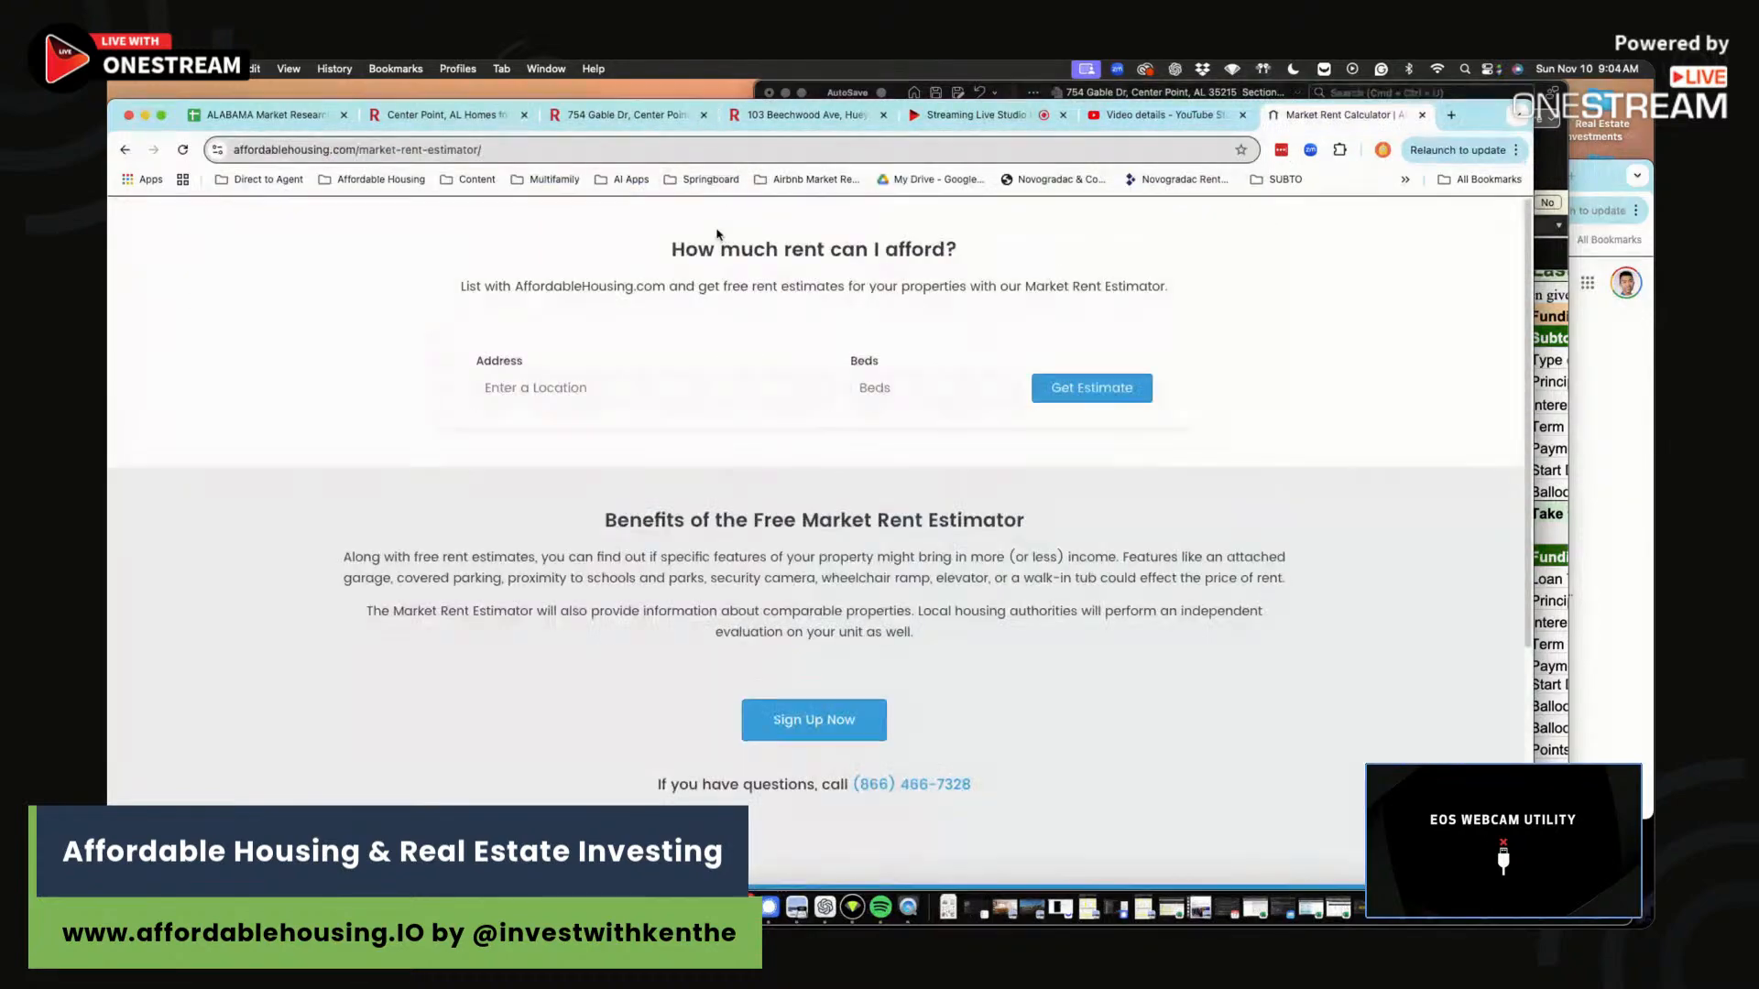
{"action": "mouse_move", "coordinate": [469, 316]}
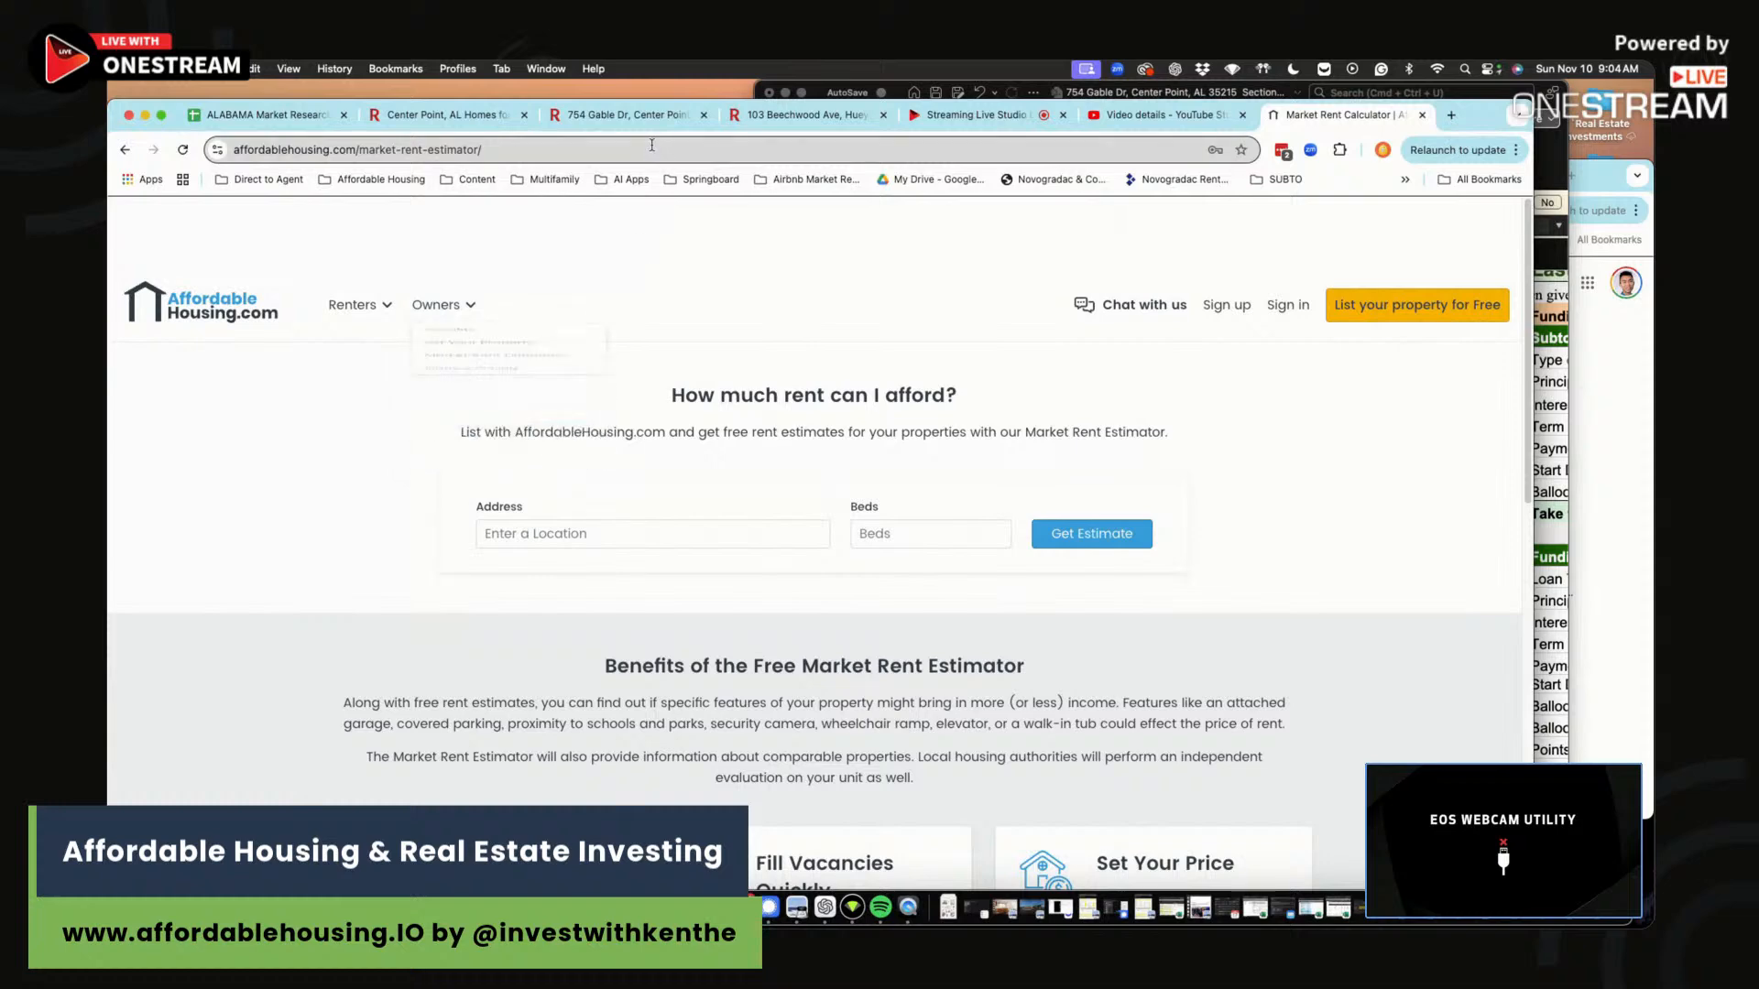
{"action": "left_click", "coordinate": [638, 117]}
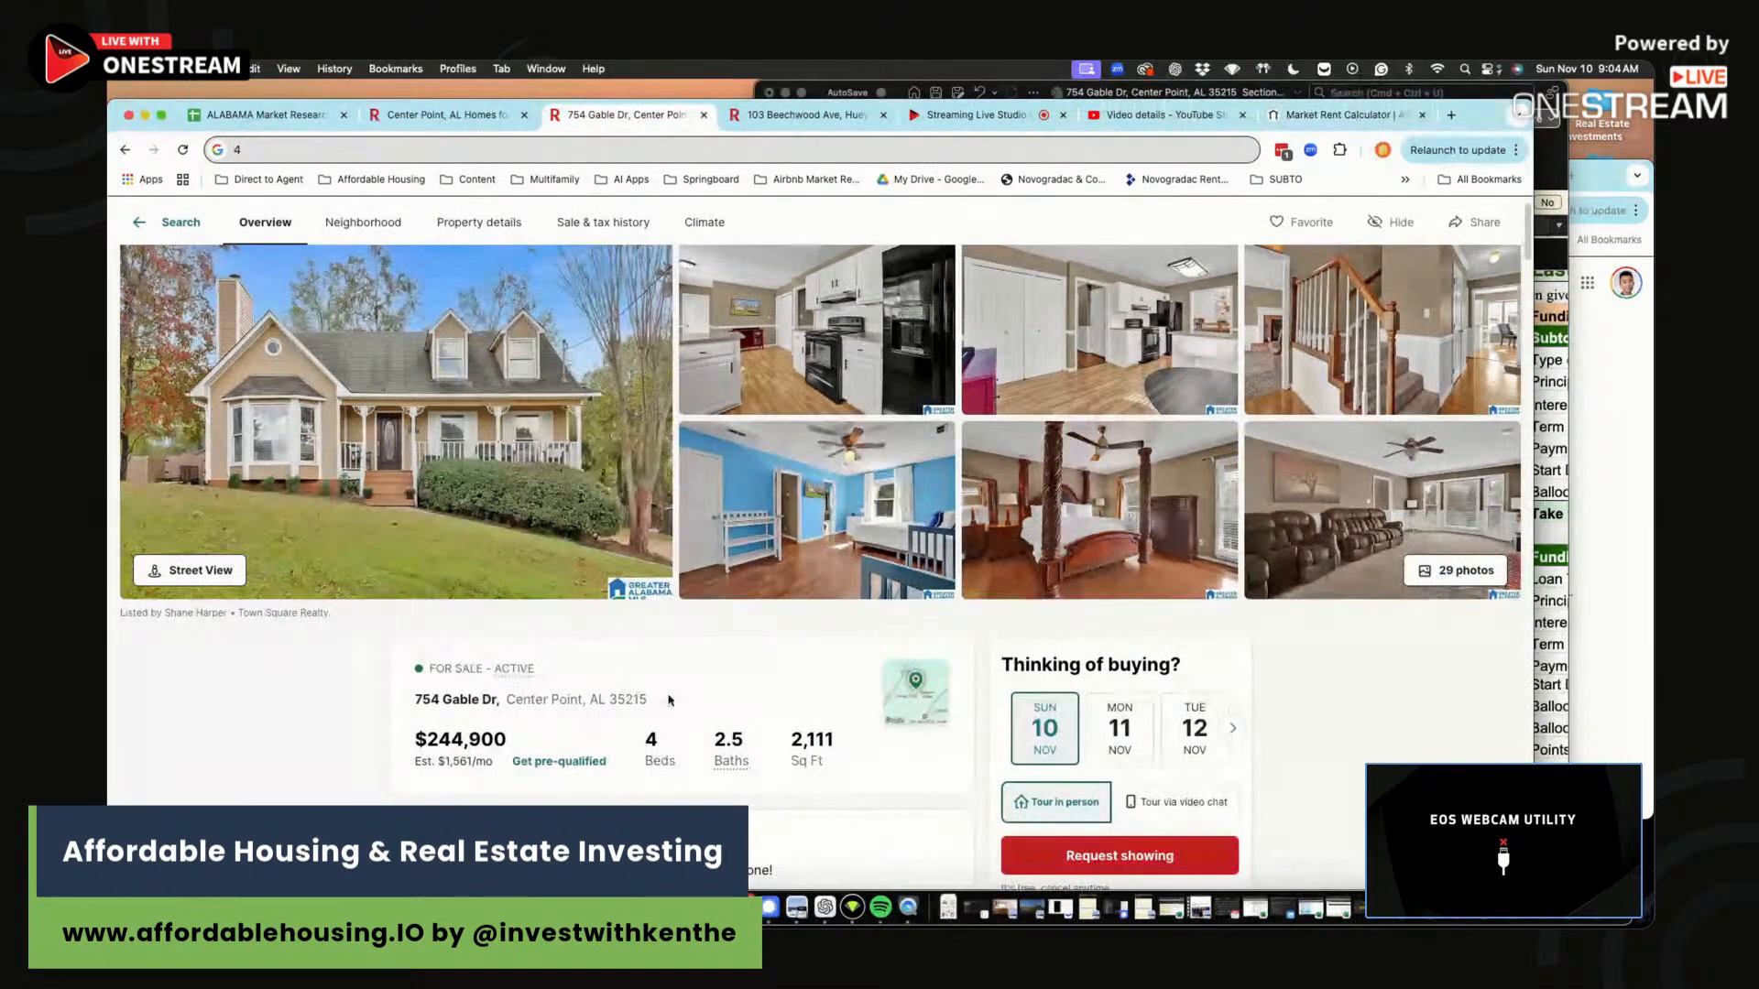
{"action": "left_click_drag", "start_coordinate": [668, 700], "coordinate": [415, 700]}
{"action": "key", "text": "super+c"}
{"action": "left_click", "coordinate": [1338, 114]}
{"action": "left_click", "coordinate": [574, 533]}
{"action": "key", "text": "super+v"}
{"action": "left_click", "coordinate": [609, 565]}
{"action": "left_click", "coordinate": [913, 540]}
{"action": "type", "text": "4"}
{"action": "left_click", "coordinate": [1072, 540]}
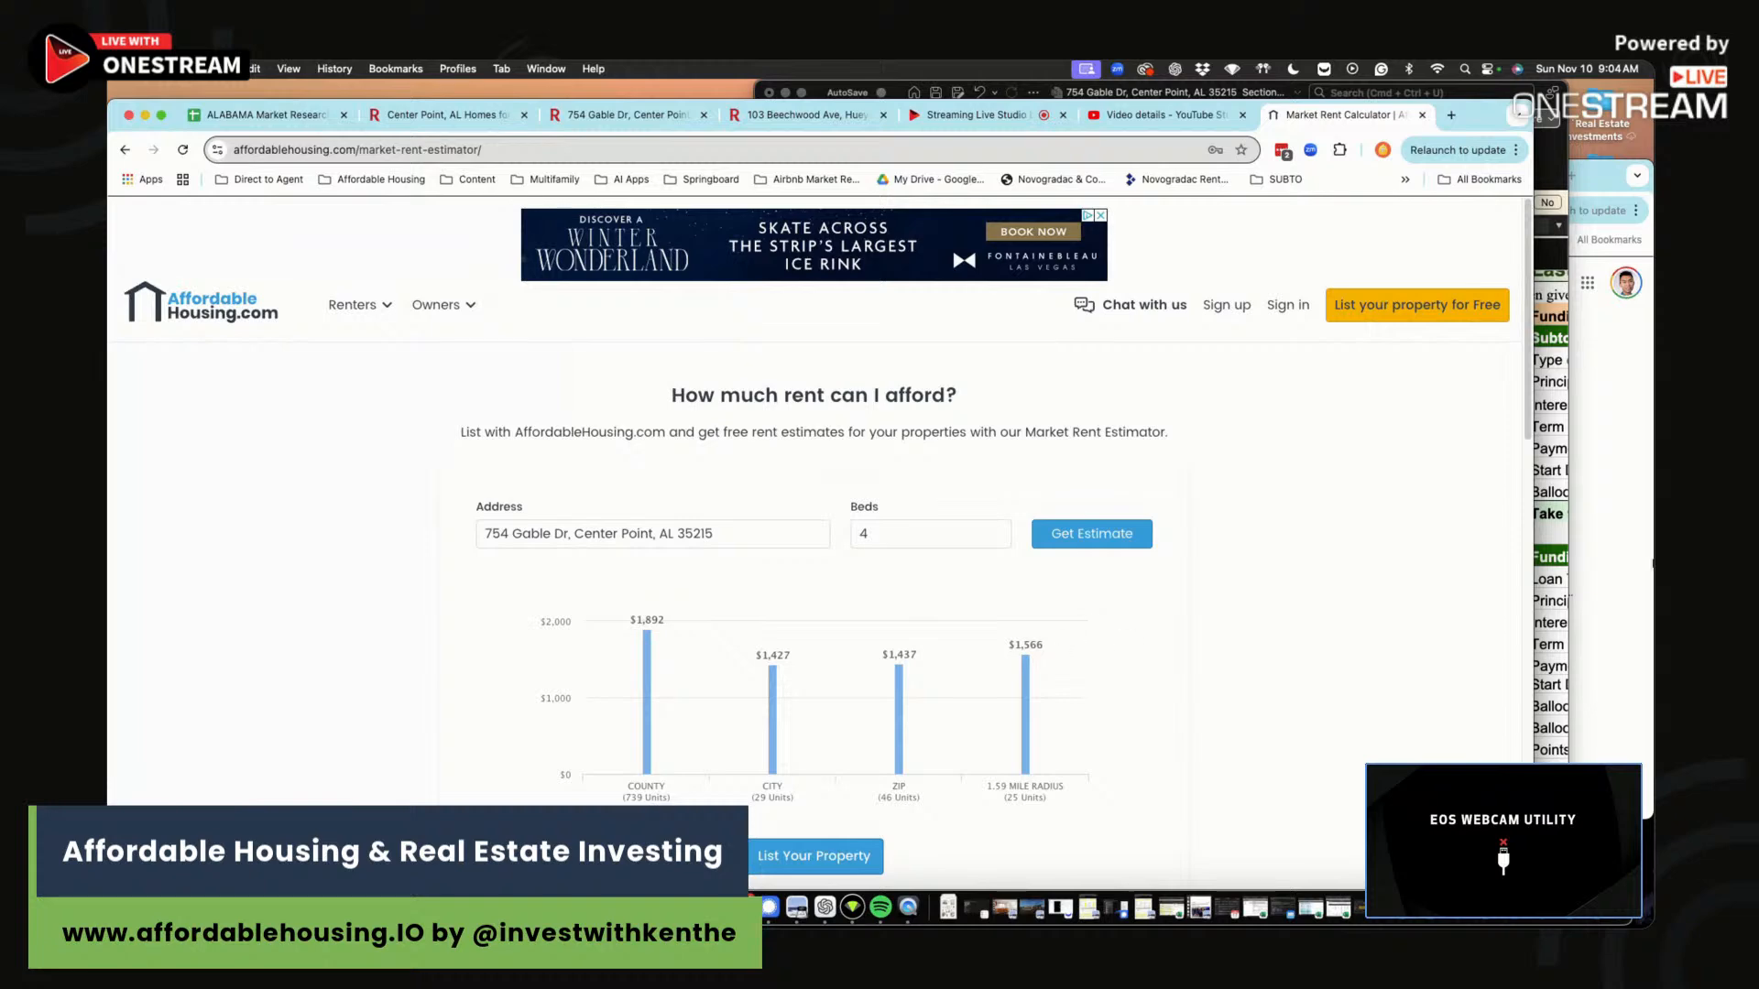
Enter the $1,566 radius estimate as Monthly Income Rents in Excel.
{"action": "left_click", "coordinate": [1629, 550]}
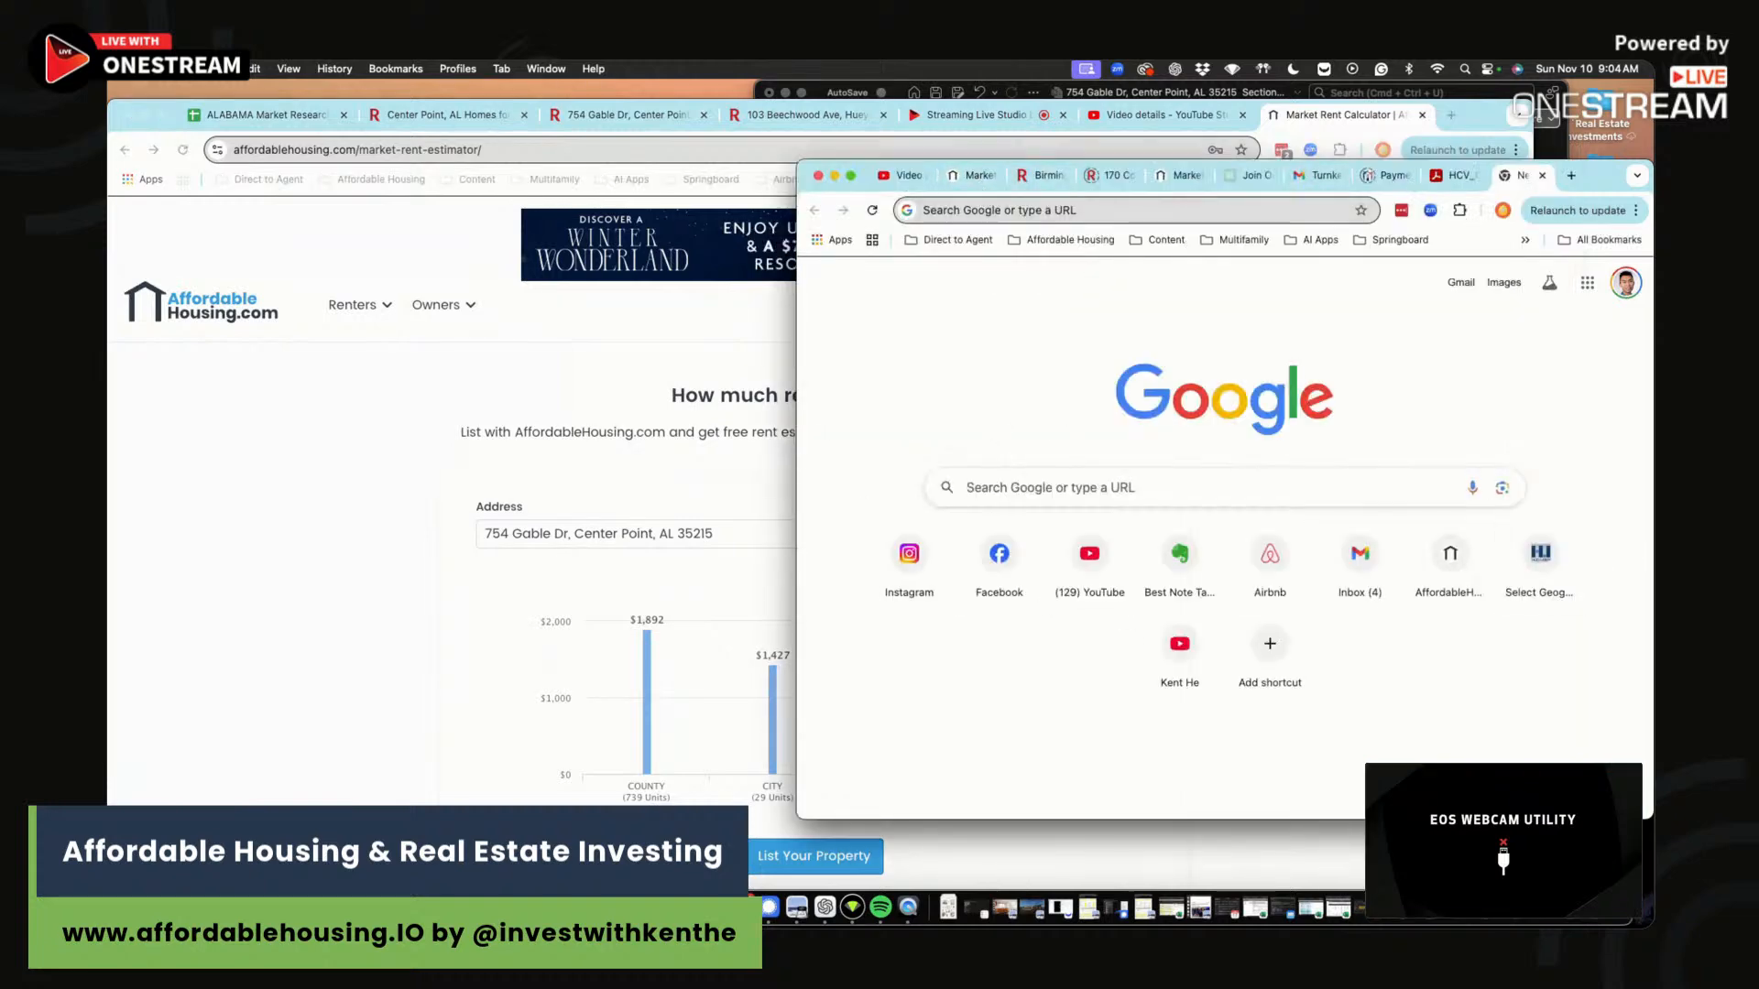
{"action": "left_click", "coordinate": [1548, 110]}
{"action": "type", "text": "1566"}
{"action": "key", "text": "Return"}
{"action": "left_click", "coordinate": [1069, 605]}
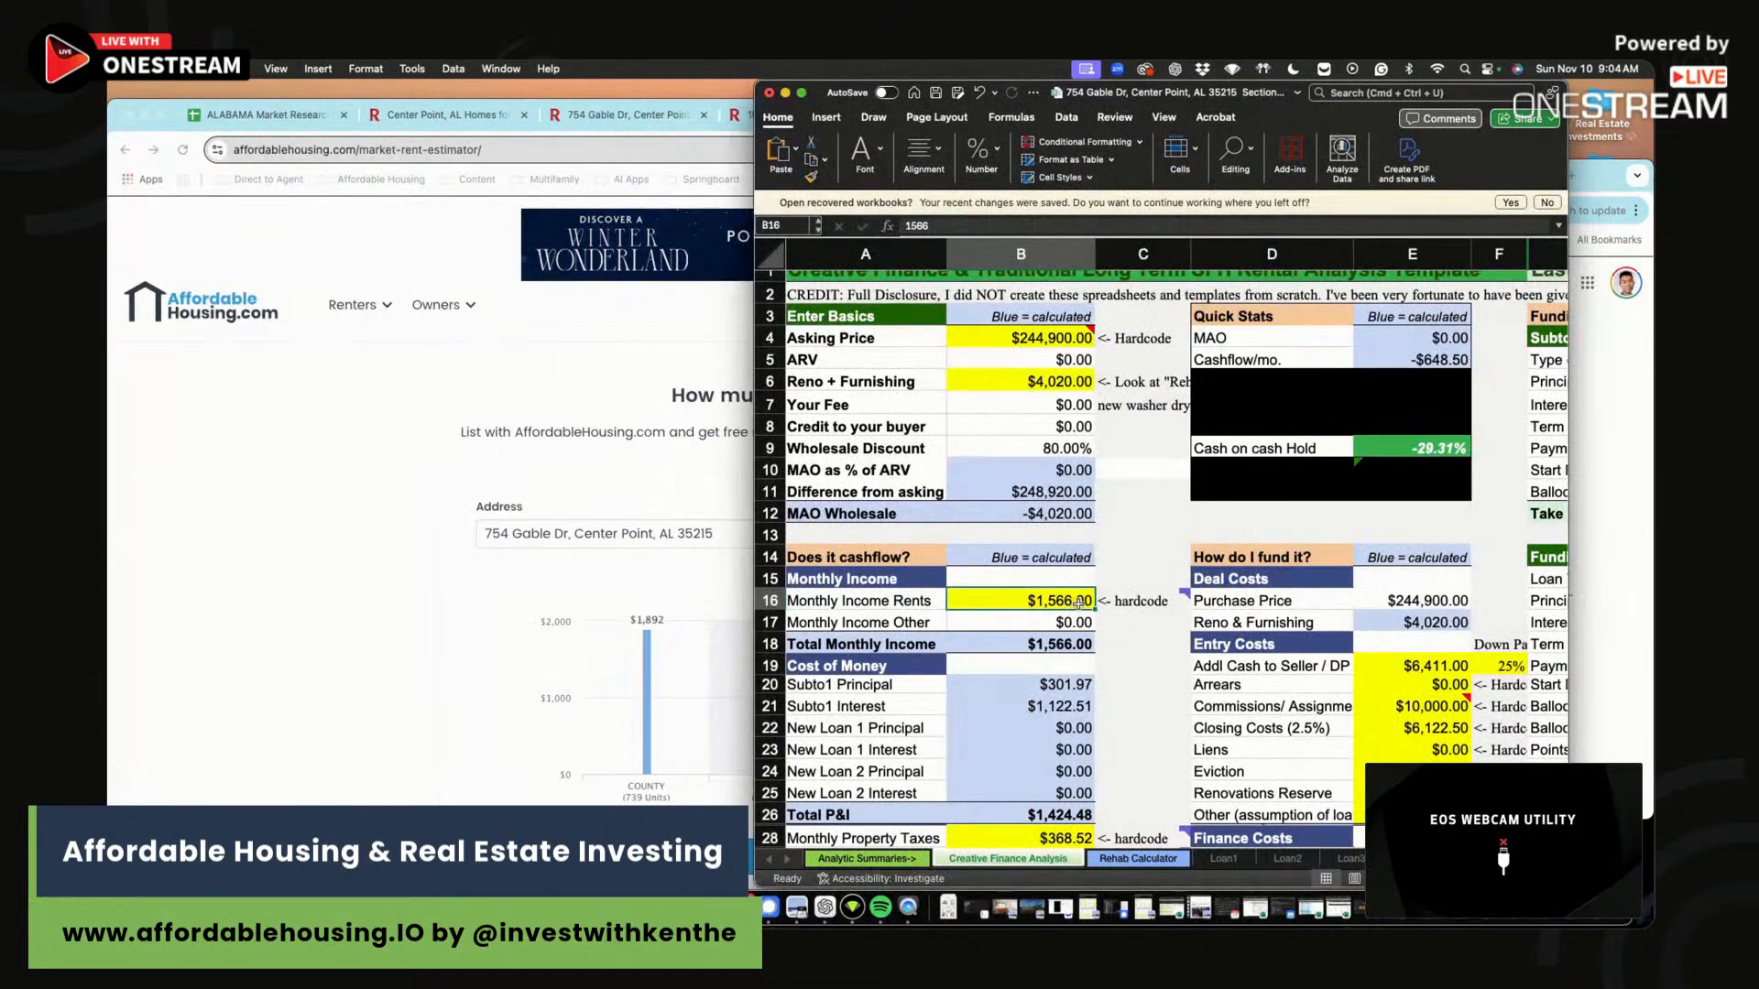
Check Redfin's payment figures and set Monthly Property Taxes to $90.
{"action": "scroll", "coordinate": [1067, 623], "scroll_direction": "down", "scroll_amount": 3}
{"action": "left_click", "coordinate": [1056, 707]}
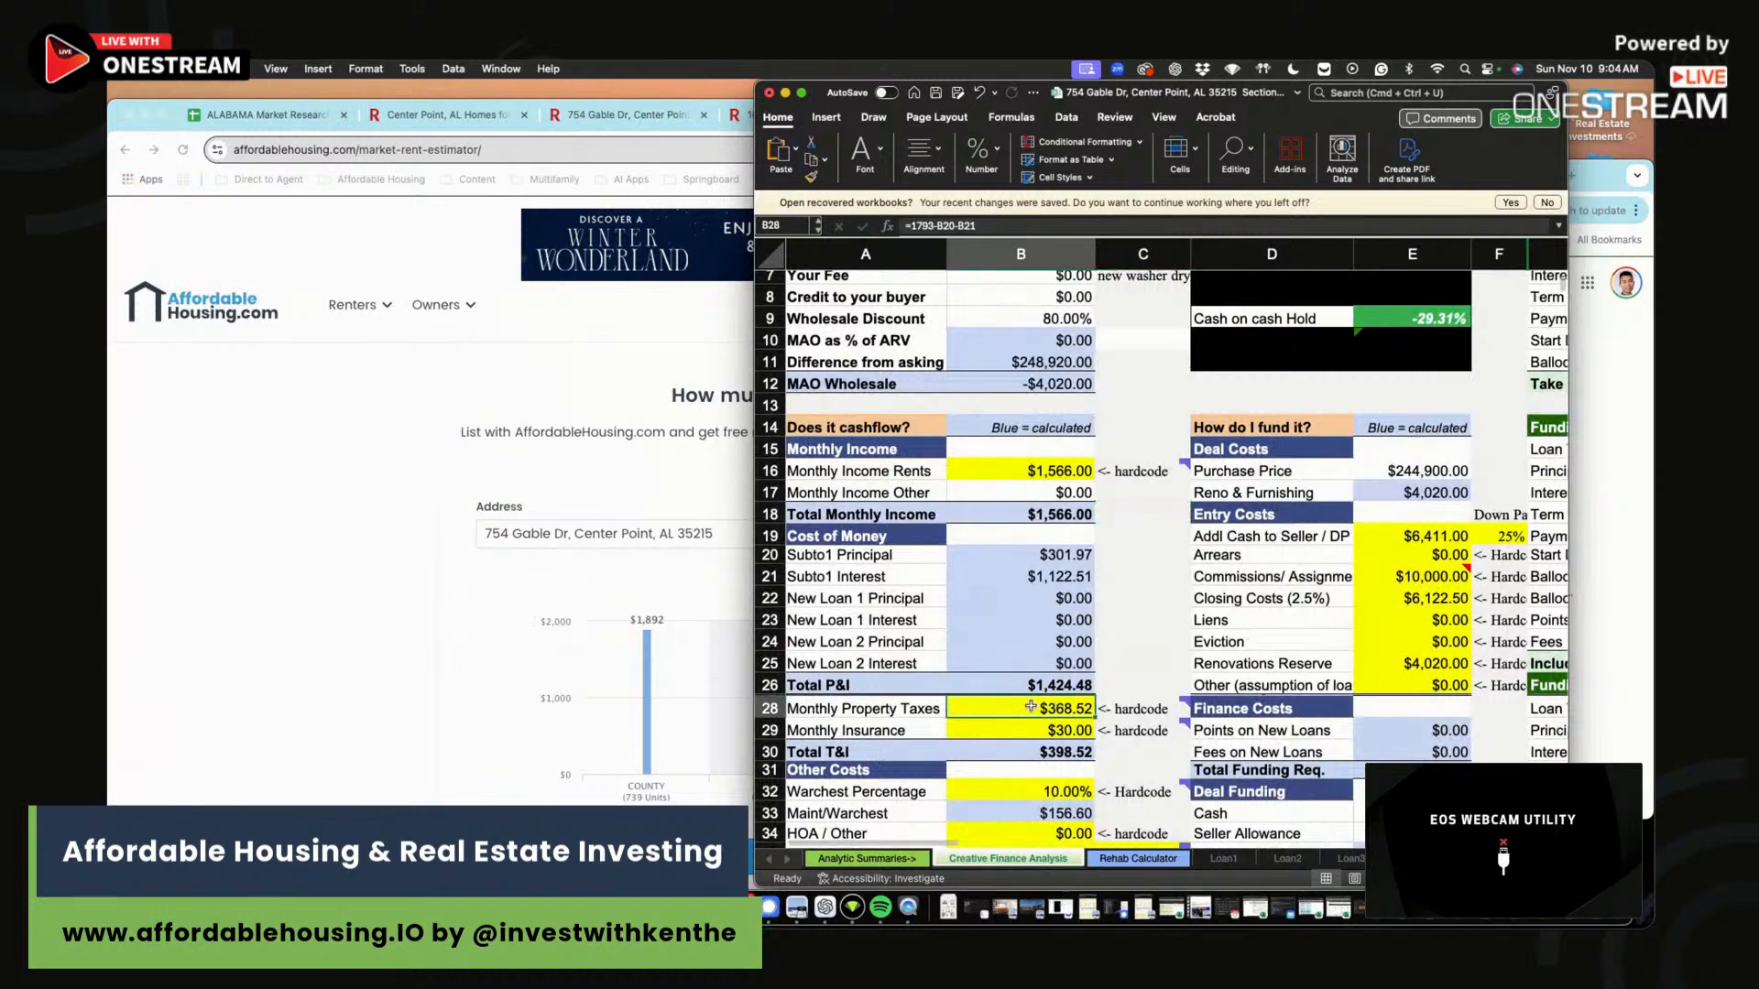
{"action": "left_click", "coordinate": [279, 639]}
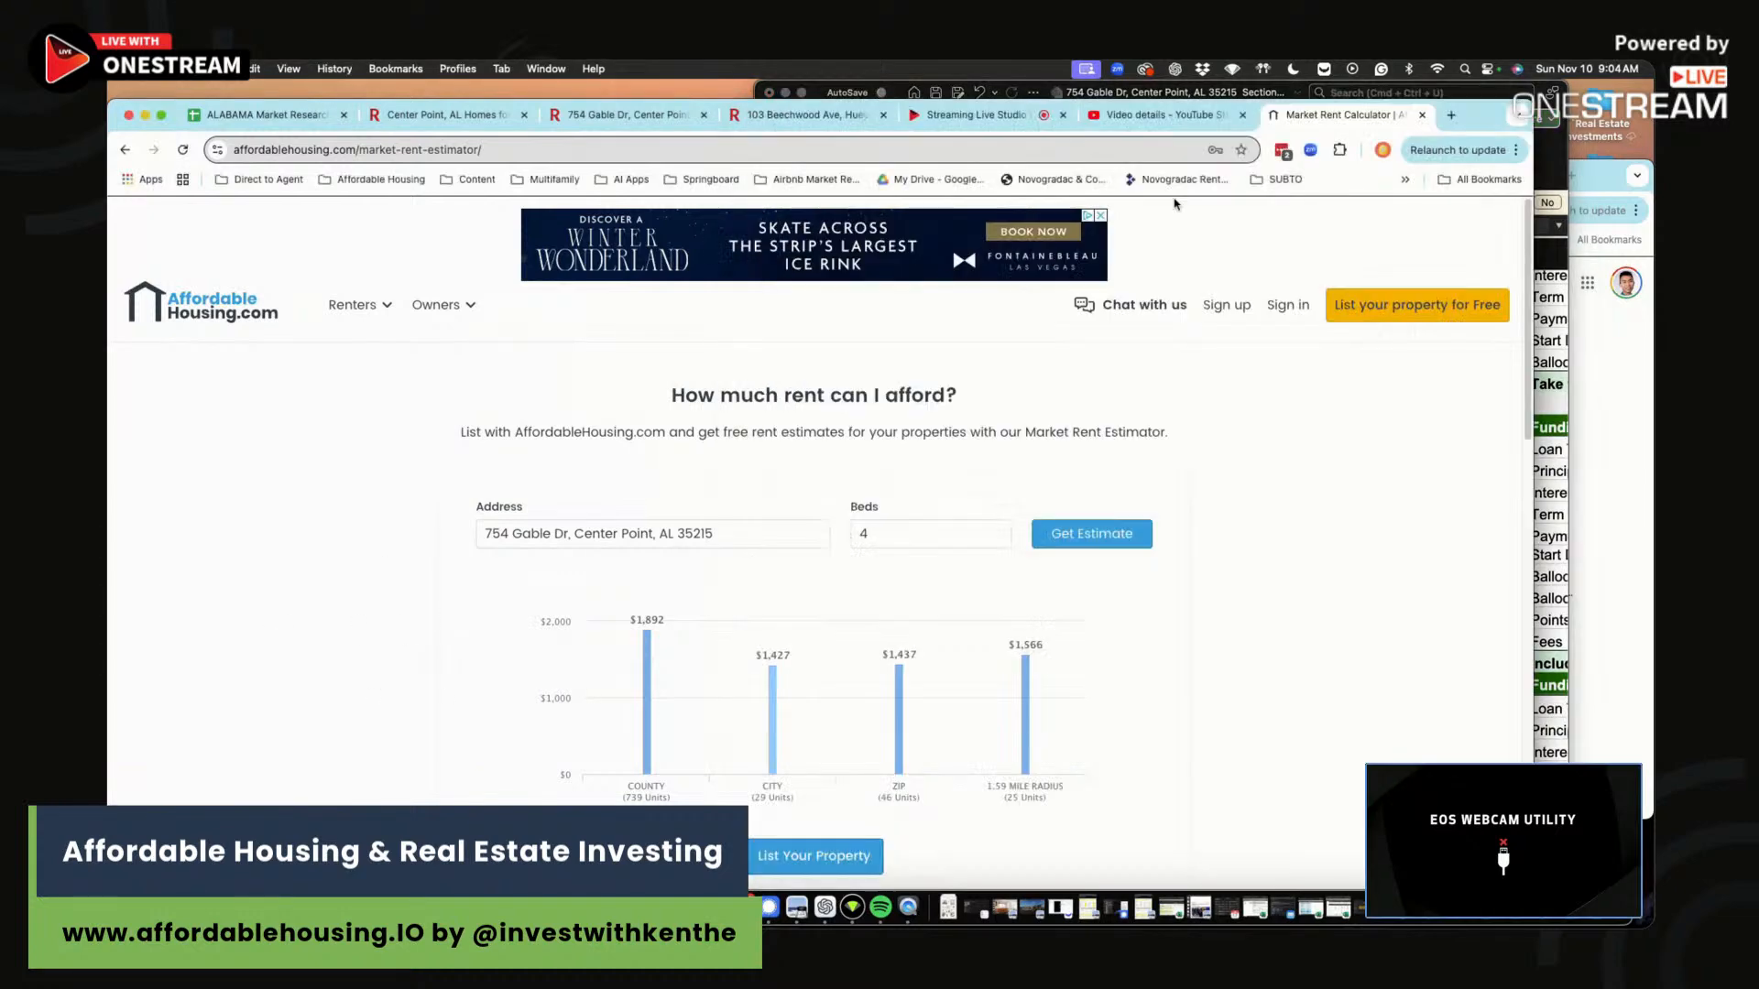
{"action": "left_click", "coordinate": [577, 94]}
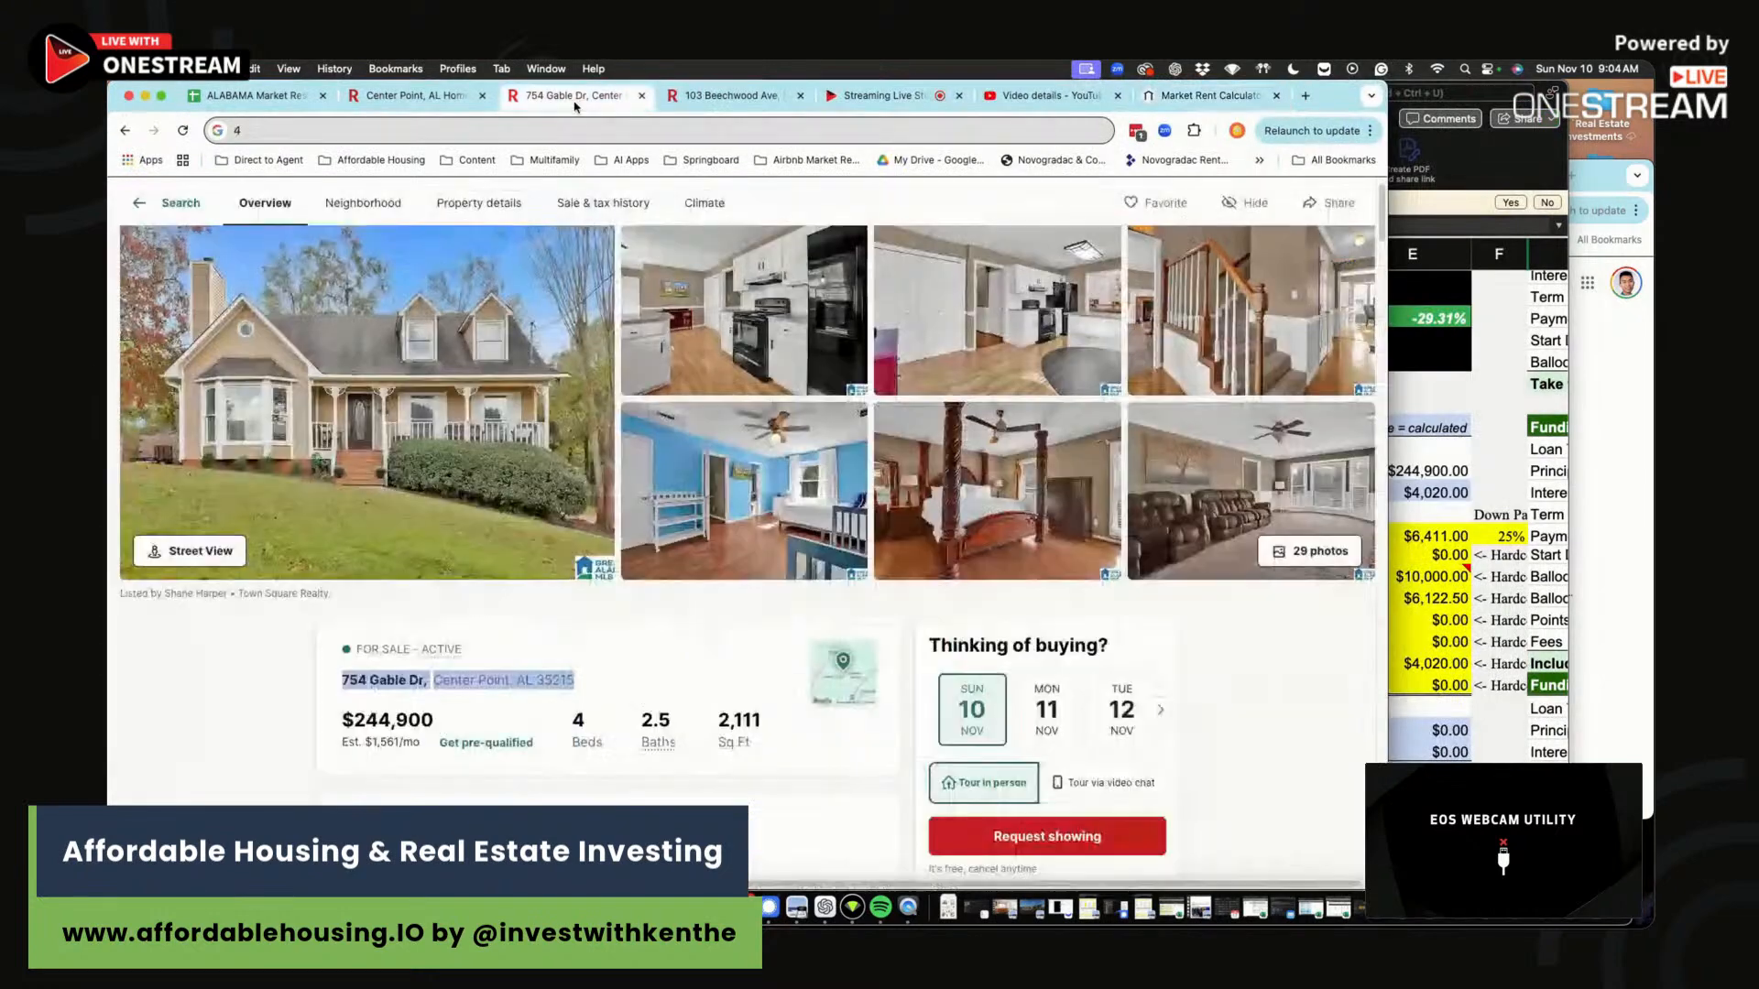
{"action": "scroll", "coordinate": [666, 521], "scroll_direction": "down", "scroll_amount": 15}
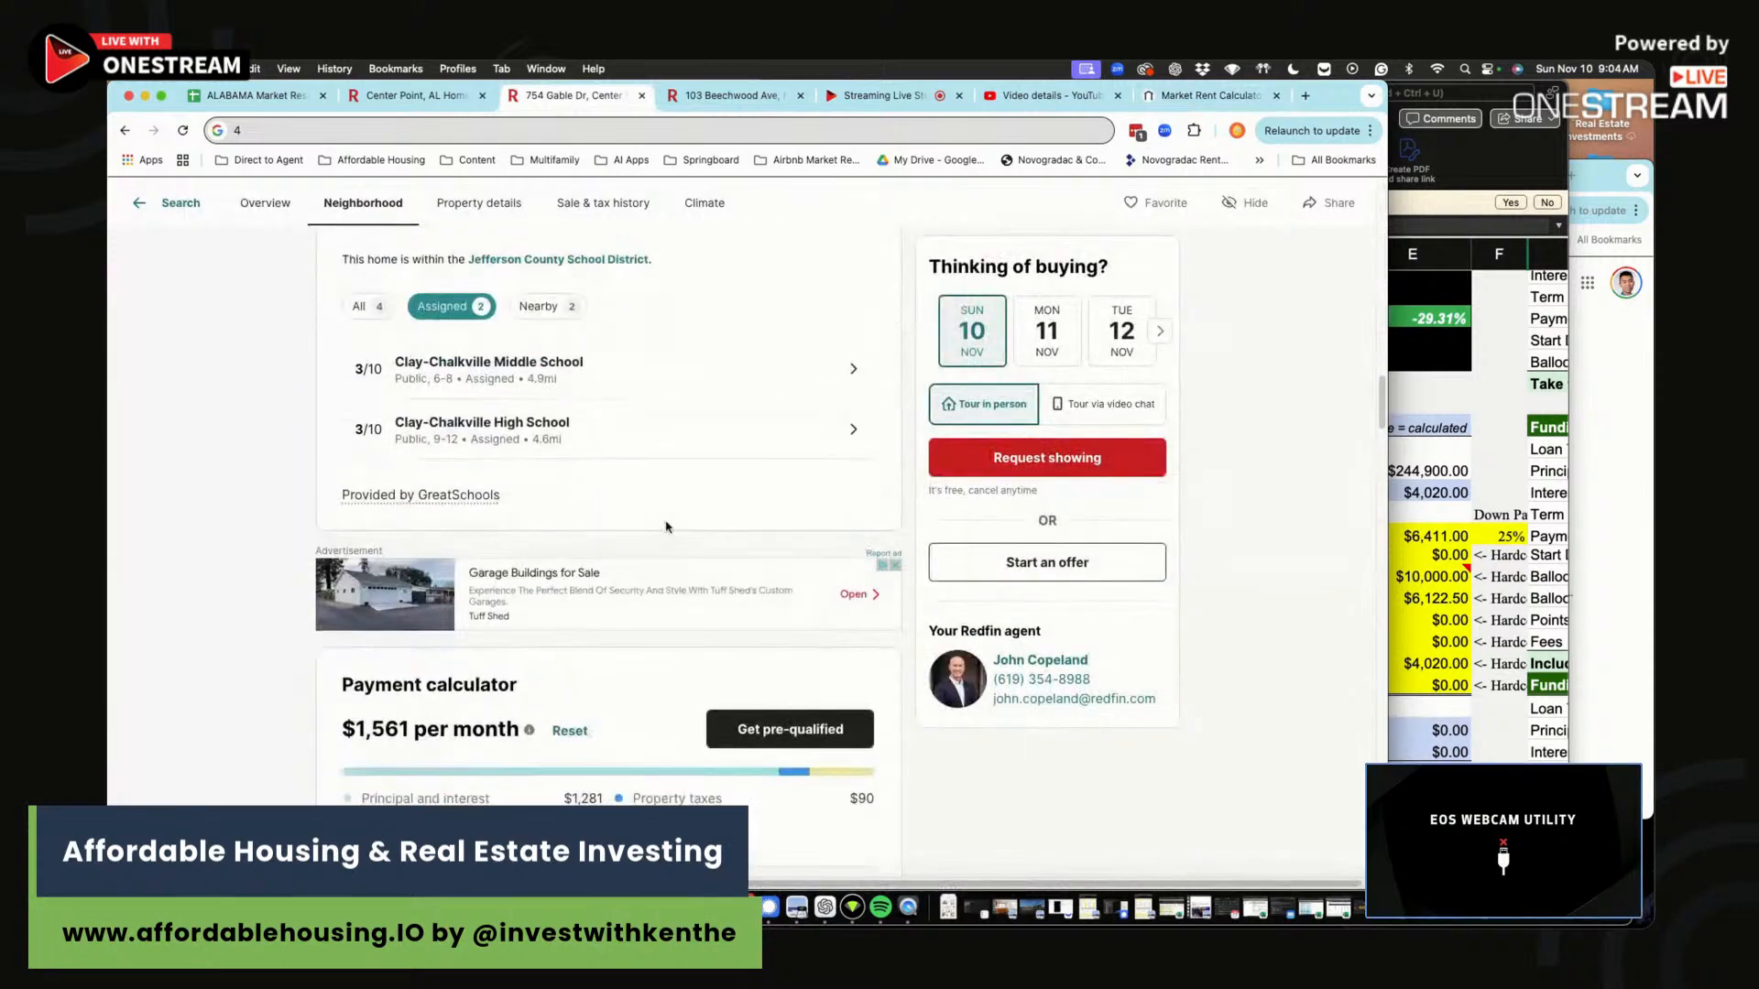
{"action": "scroll", "coordinate": [674, 499], "scroll_direction": "down", "scroll_amount": 4}
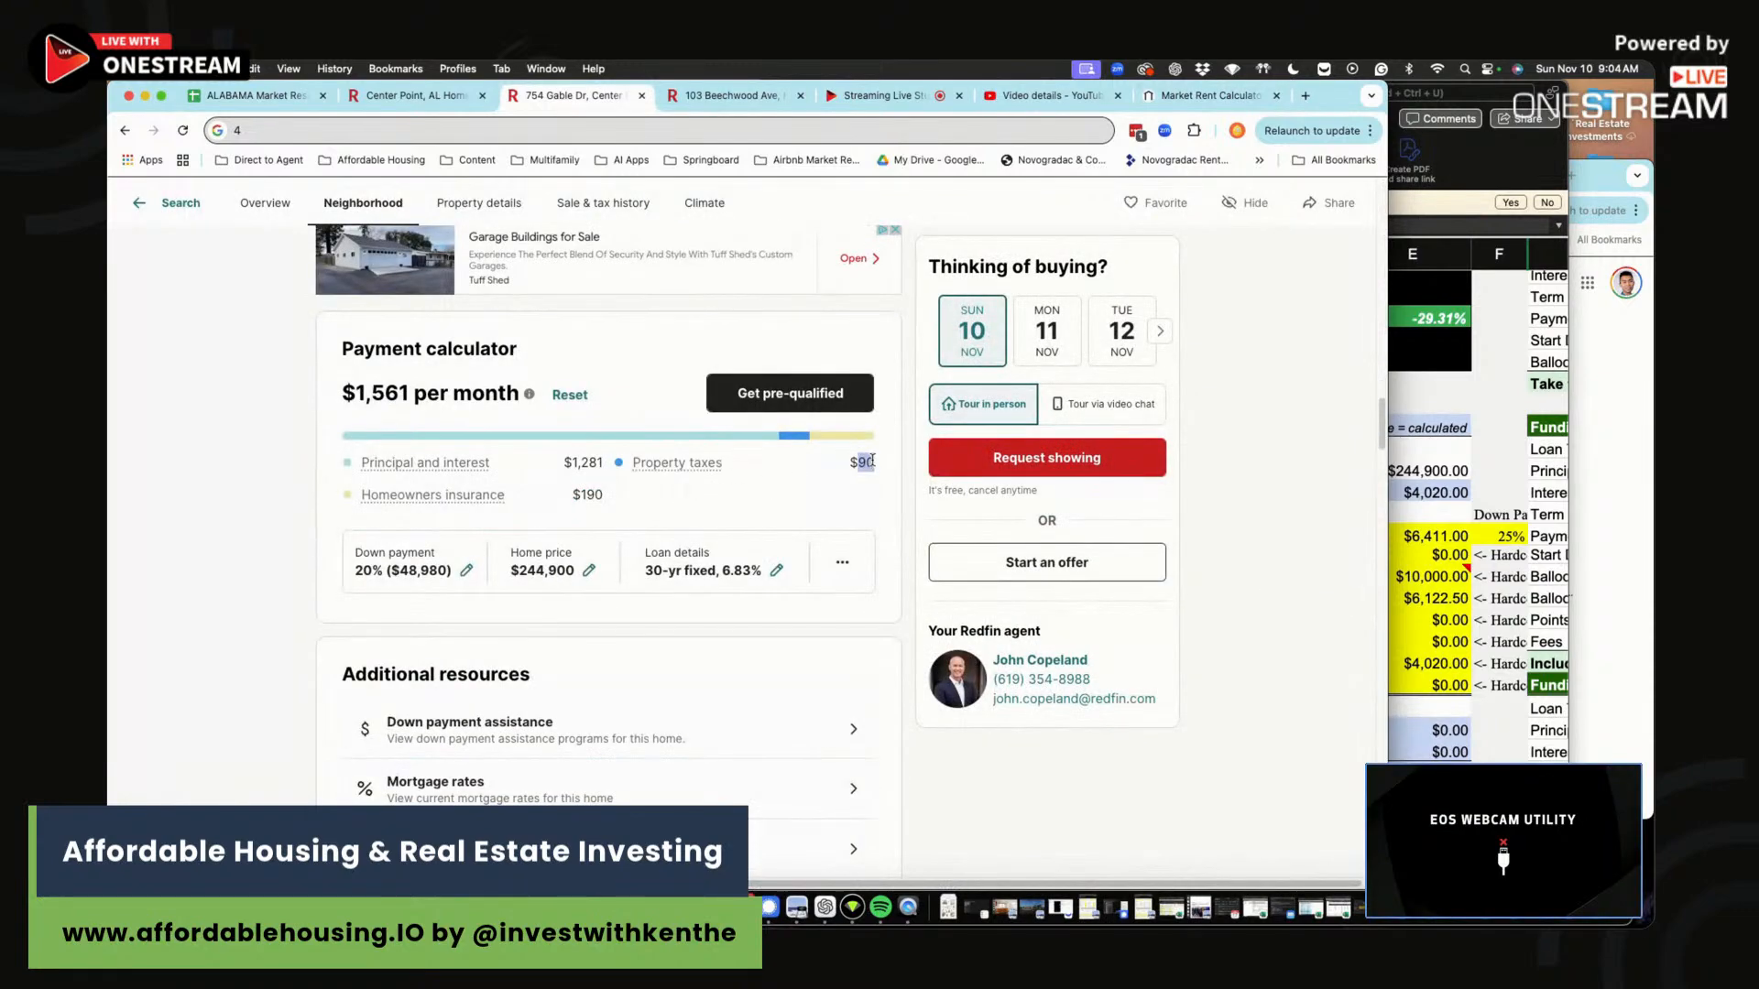
{"action": "left_click", "coordinate": [1443, 517]}
{"action": "type", "text": "90"}
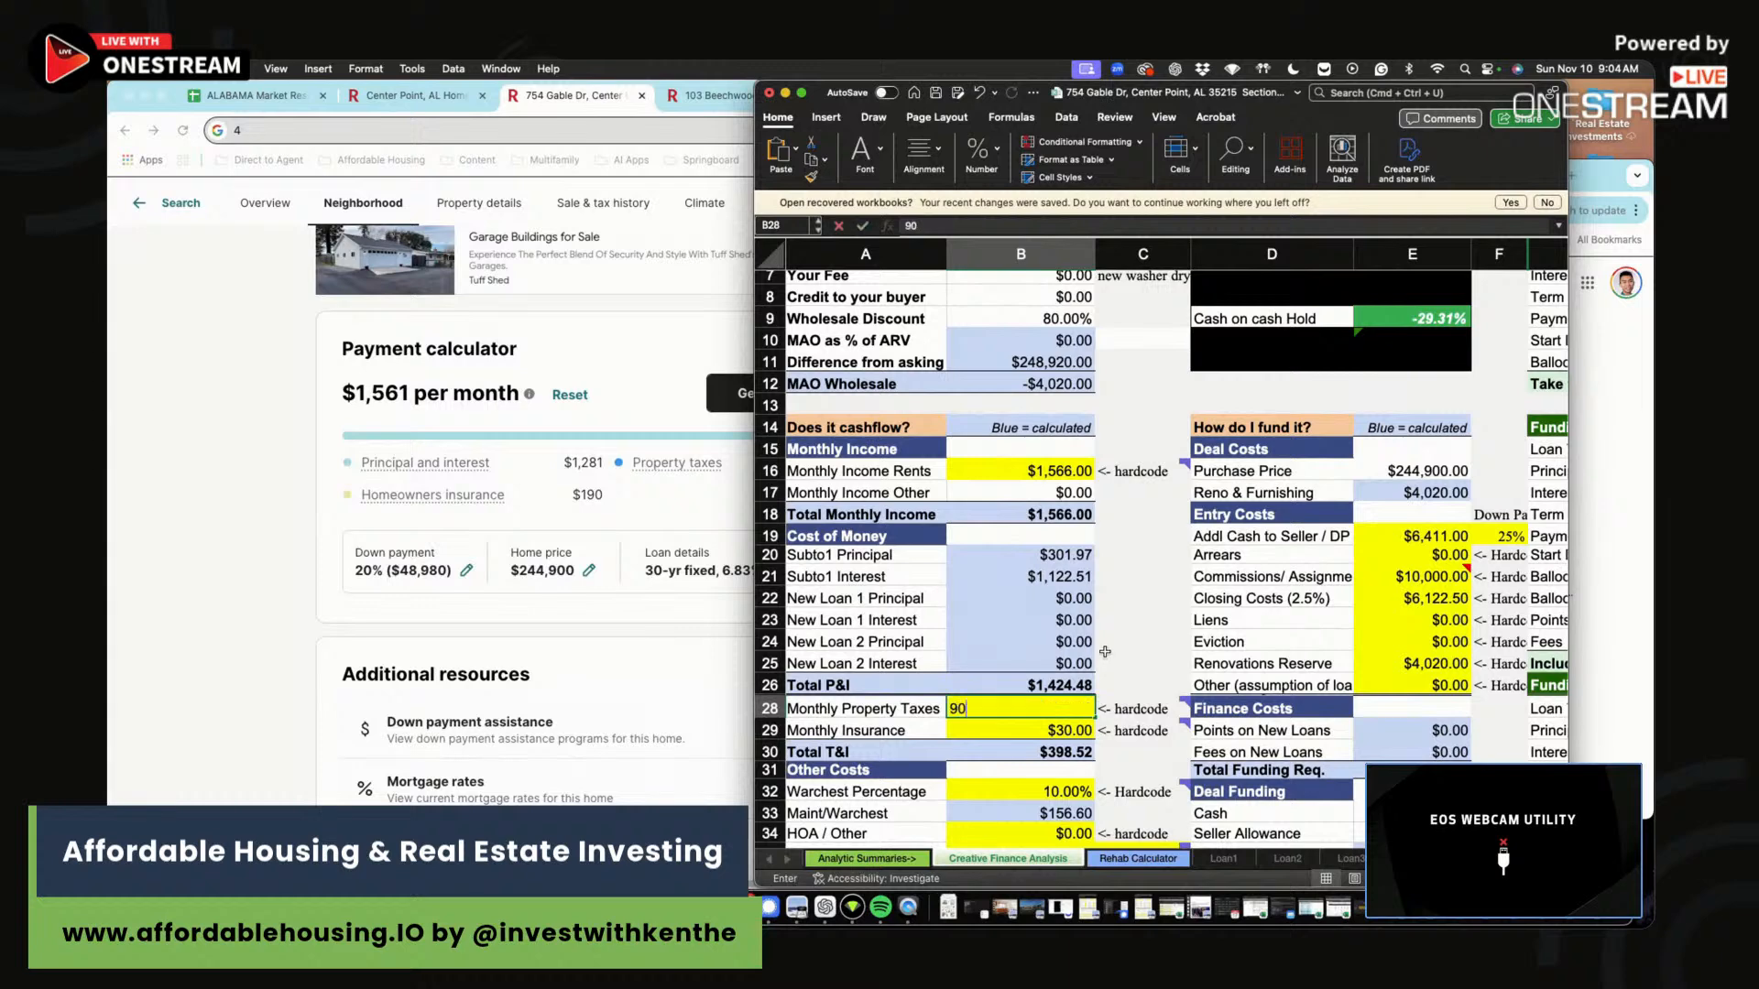
{"action": "key", "text": "Return"}
Enter =190*1.2 as Monthly Insurance, giving $228.
{"action": "type", "text": "=190*"}
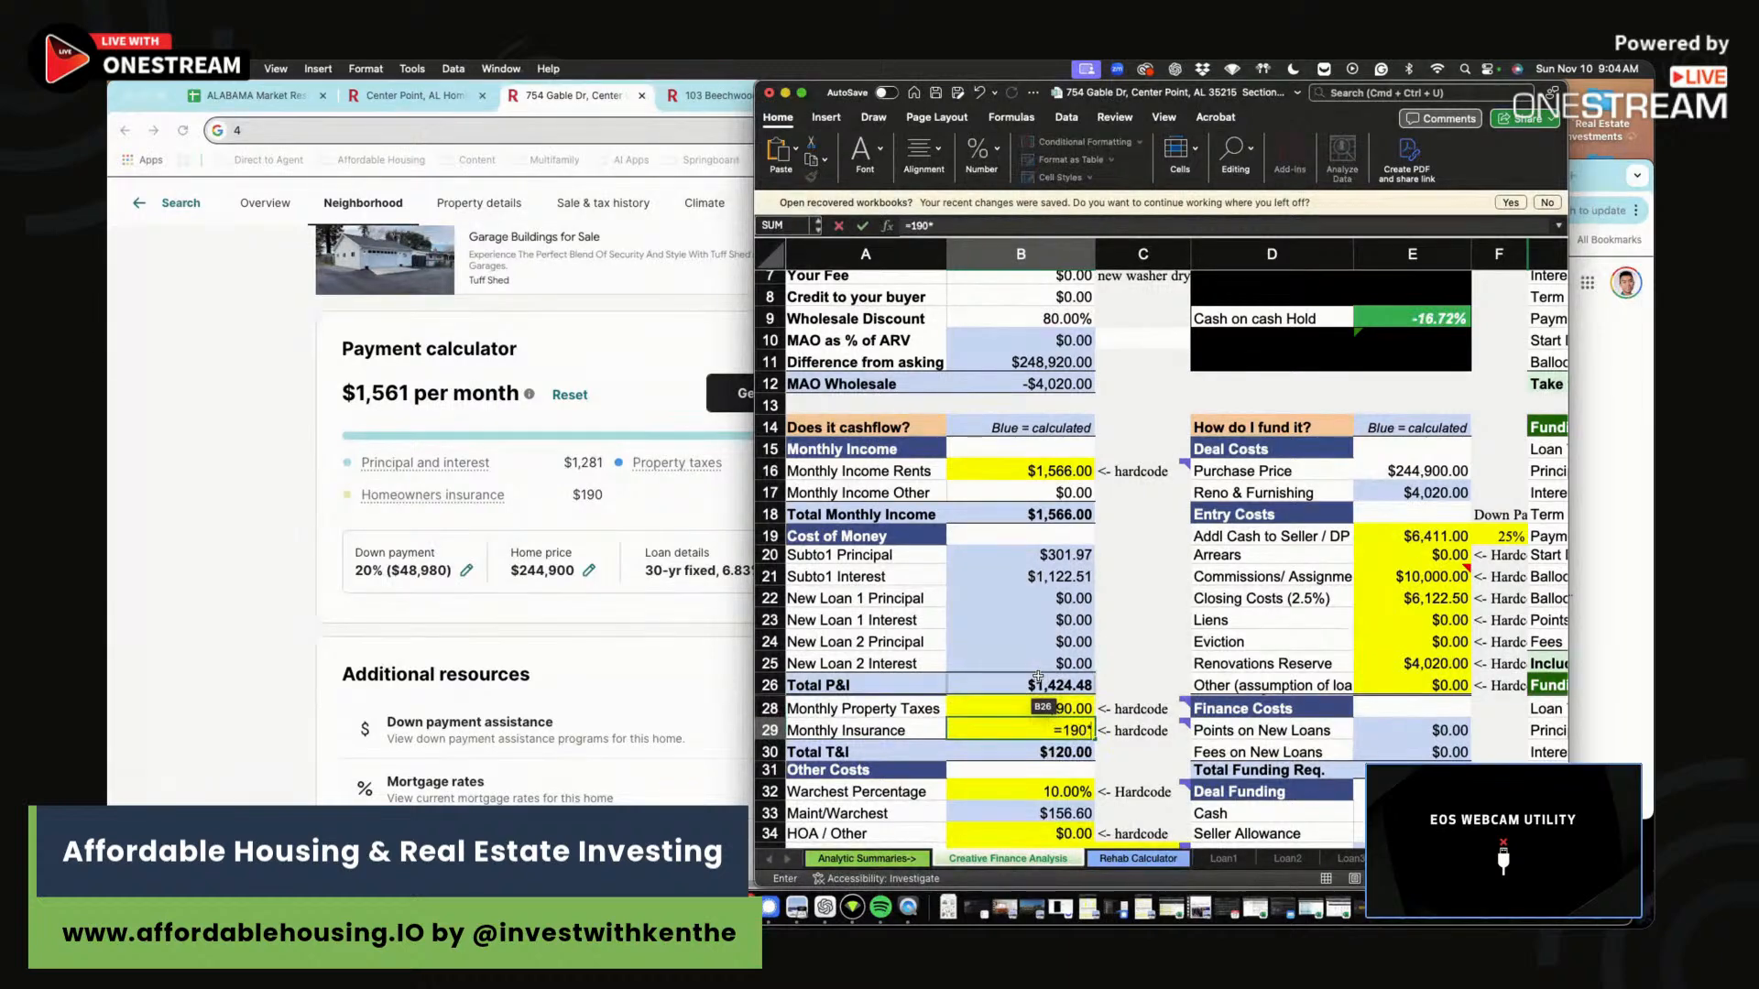
{"action": "scroll", "coordinate": [1038, 676], "scroll_direction": "right", "scroll_amount": 1}
{"action": "type", "text": "1.2"}
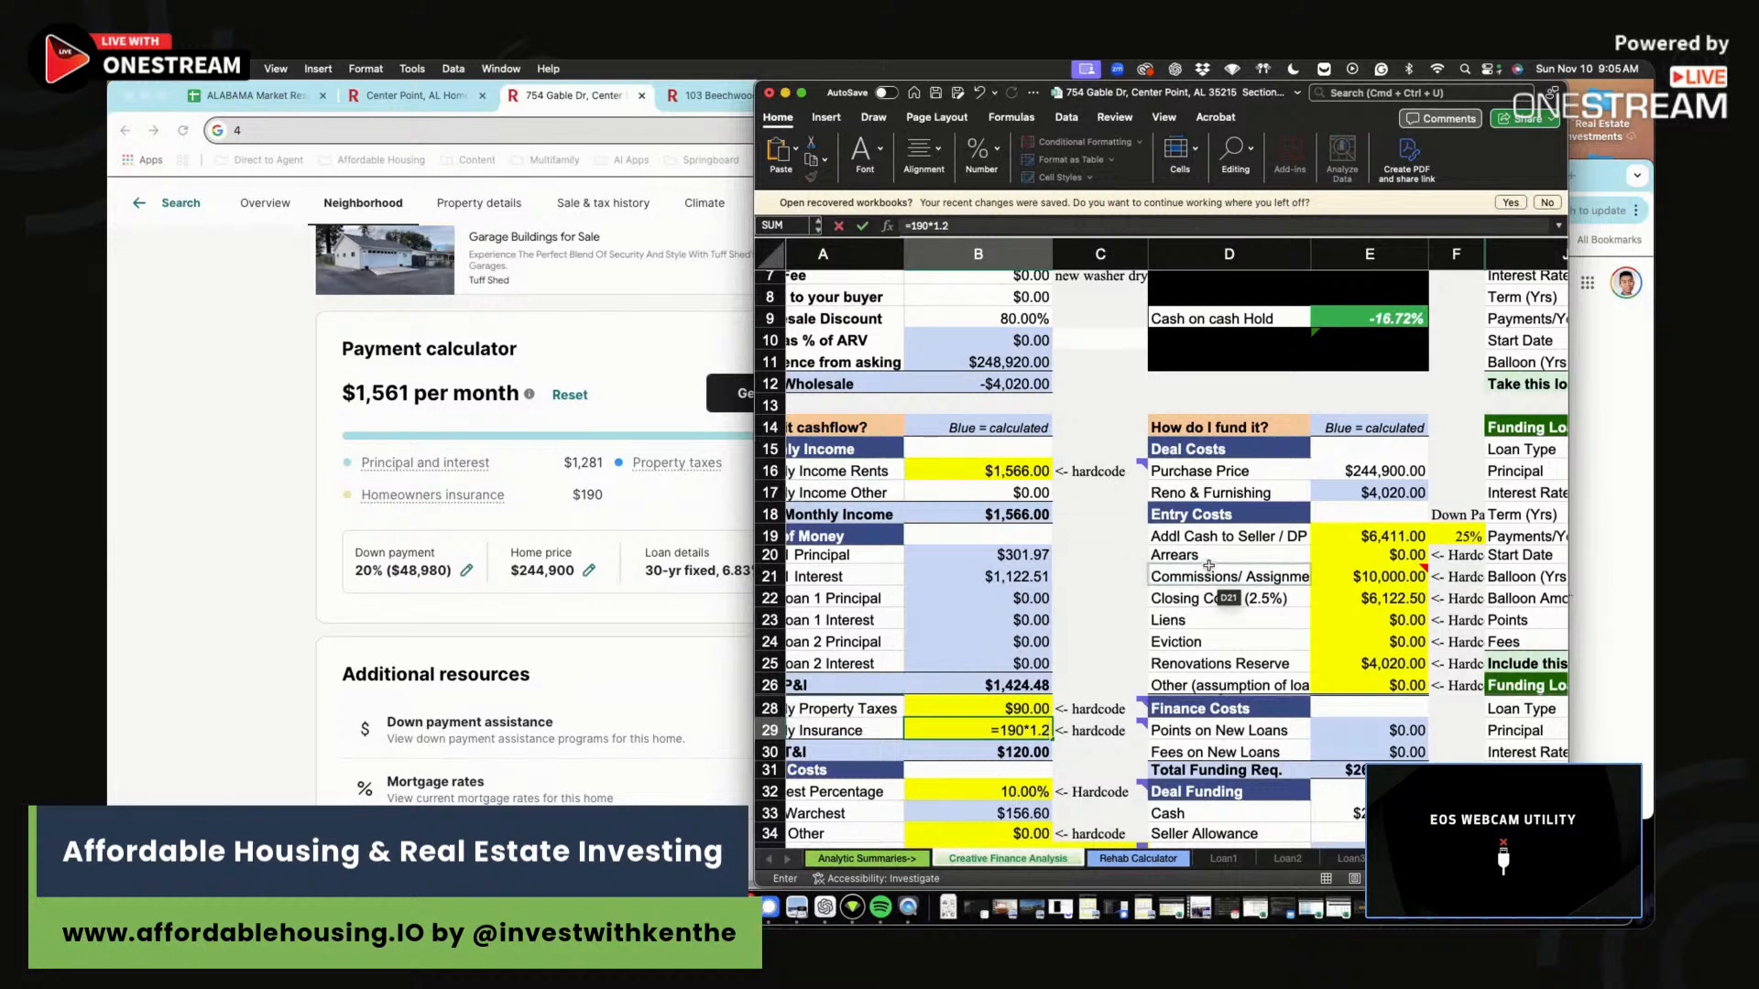
{"action": "key", "text": "Return"}
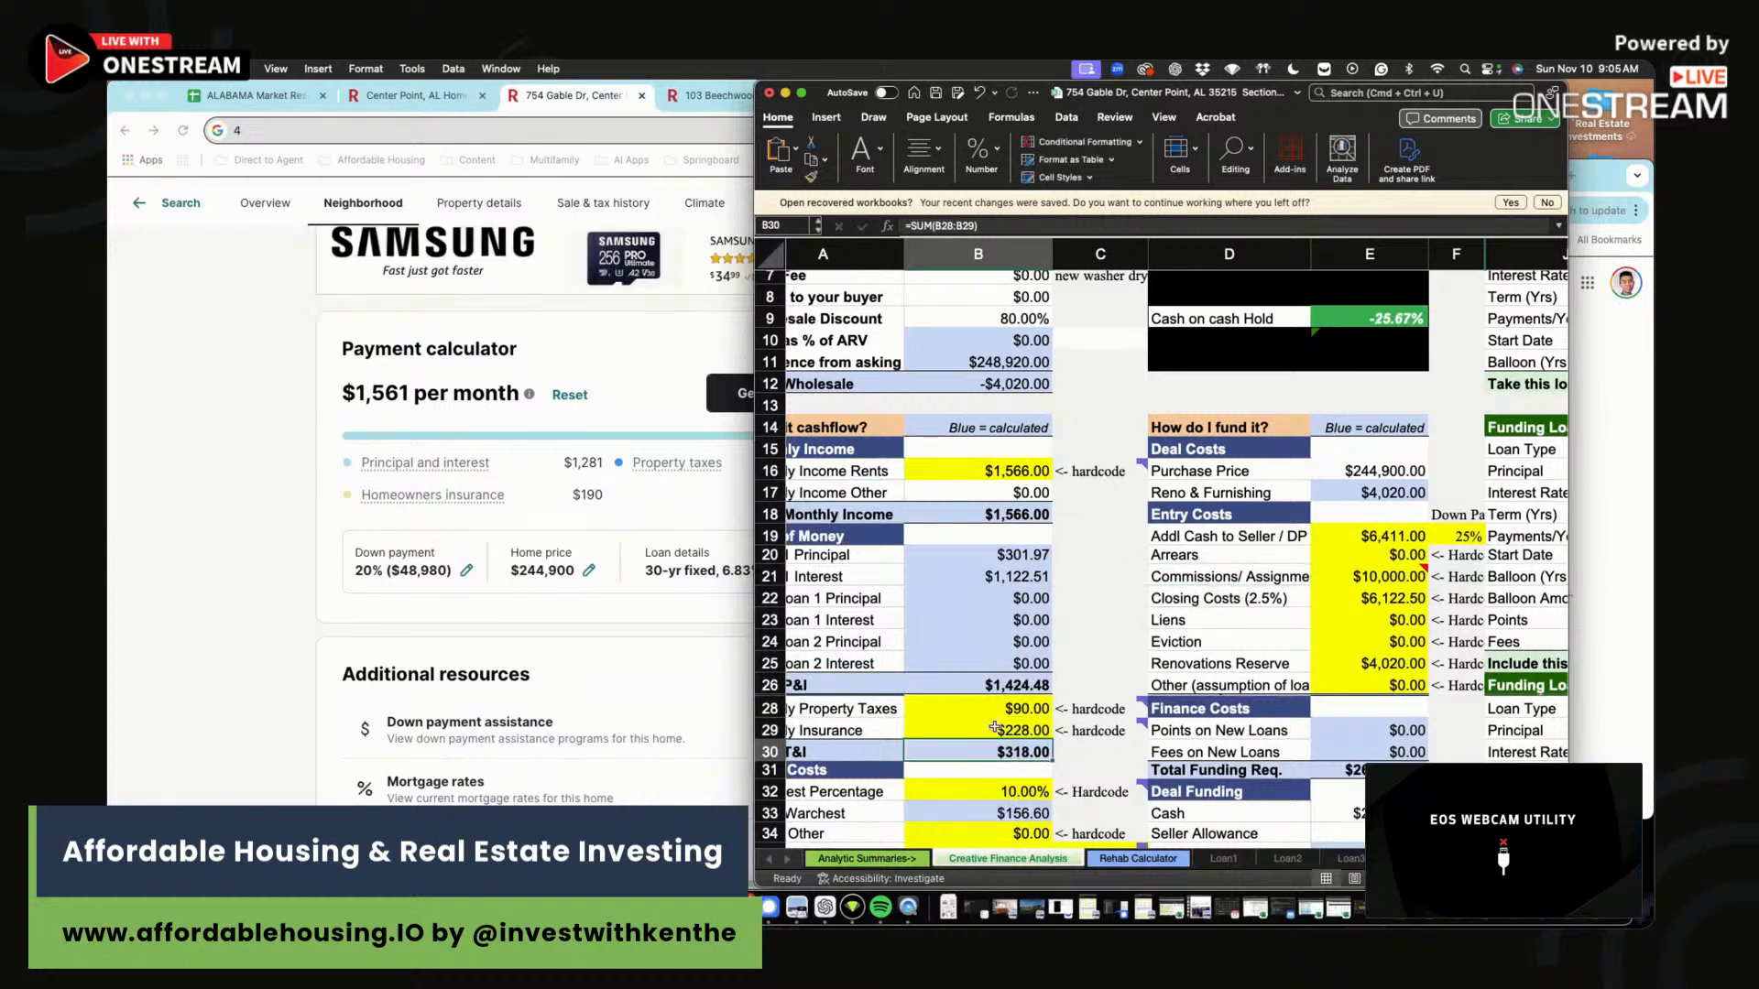
Check the taxes-plus-insurance sum and the Monthly Insurance formula.
{"action": "left_click", "coordinate": [999, 714]}
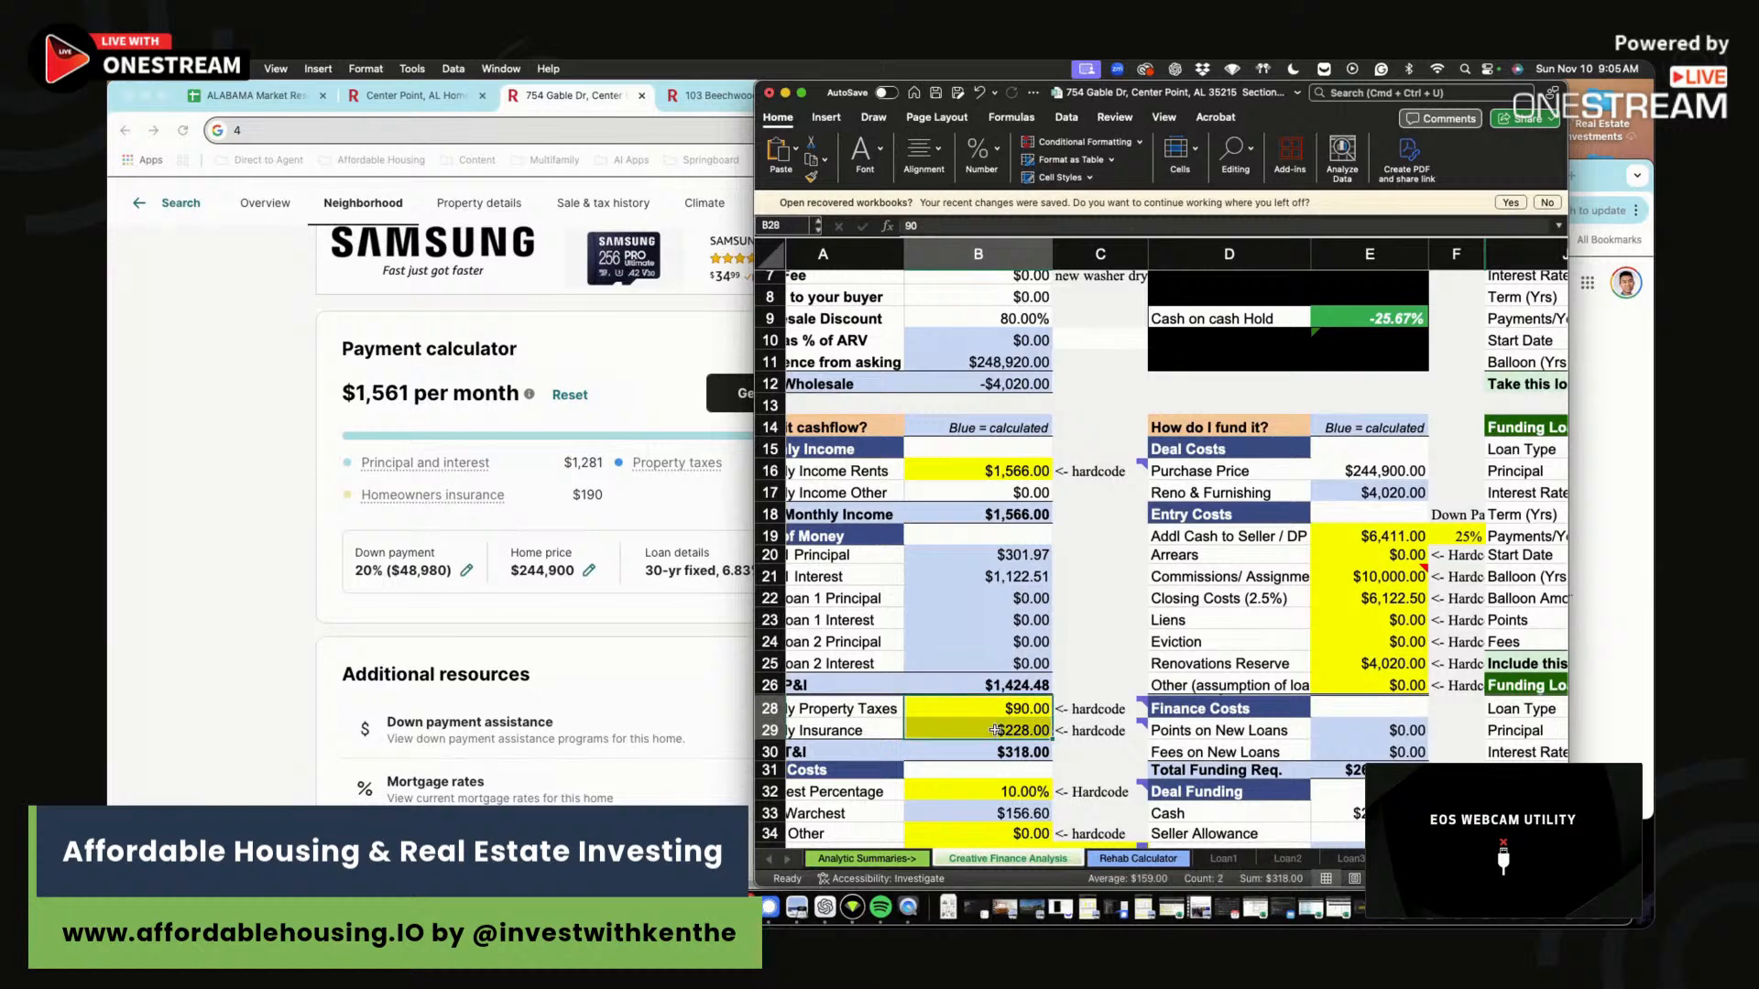
{"action": "left_click_drag", "start_coordinate": [991, 708], "coordinate": [1000, 730]}
{"action": "left_click", "coordinate": [992, 730]}
{"action": "left_click", "coordinate": [993, 730]}
{"action": "left_click", "coordinate": [993, 730]}
{"action": "left_click", "coordinate": [1000, 714]}
{"action": "left_click", "coordinate": [995, 730]}
{"action": "left_click", "coordinate": [998, 731]}
{"action": "left_click", "coordinate": [999, 730]}
{"action": "left_click", "coordinate": [1000, 730]}
{"action": "left_click", "coordinate": [1000, 731]}
Review how Maint/Warchest, Property Mgmt and Vacancy amounts are calculated.
{"action": "scroll", "coordinate": [1012, 703], "scroll_direction": "down", "scroll_amount": 3}
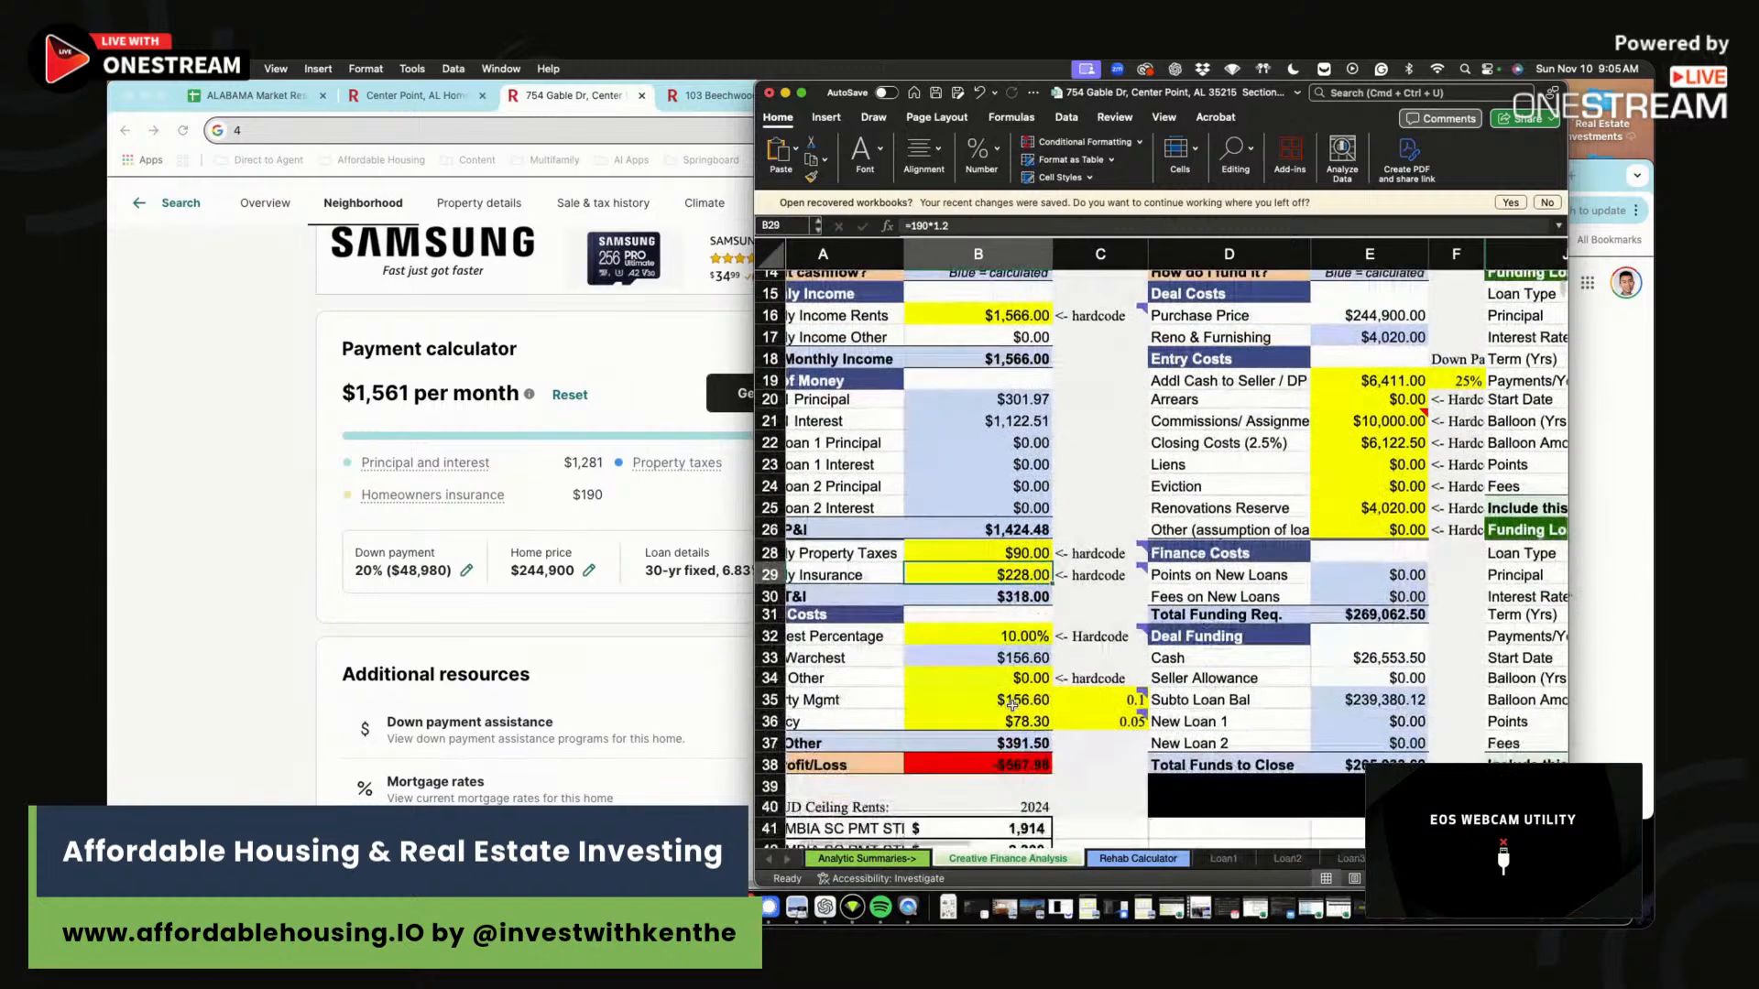
{"action": "left_click_drag", "start_coordinate": [1033, 637], "coordinate": [987, 661]}
{"action": "left_click", "coordinate": [987, 661]}
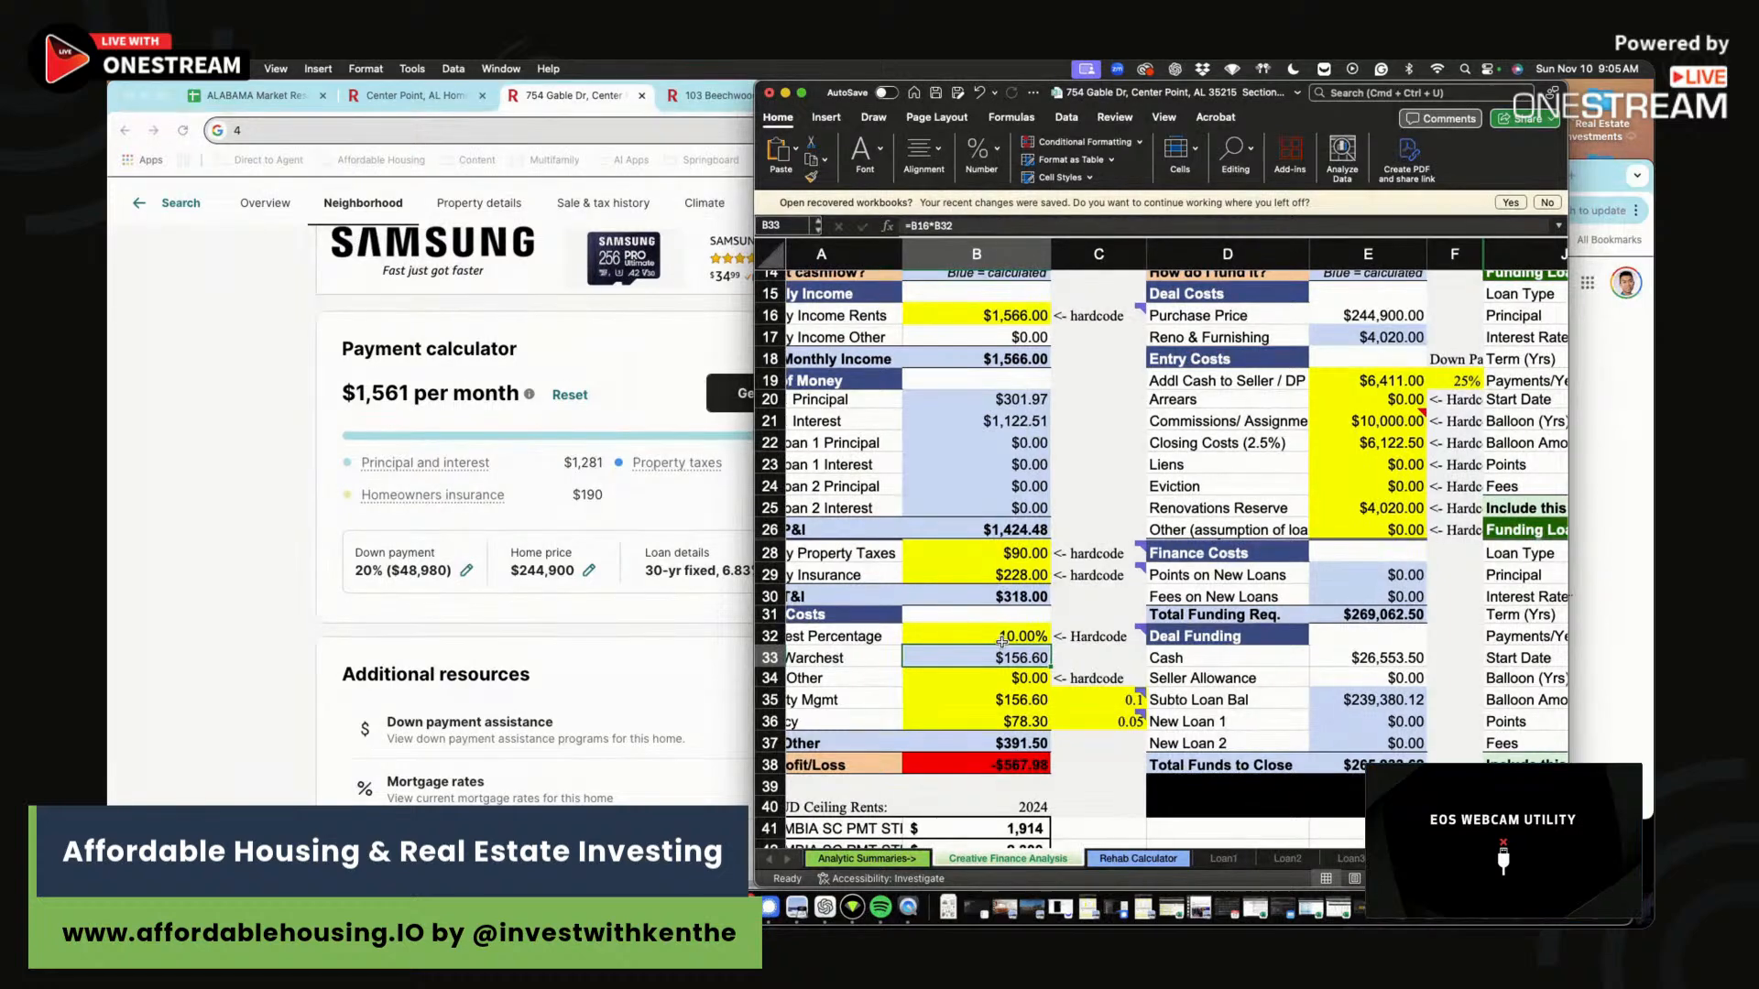
{"action": "scroll", "coordinate": [1044, 653], "scroll_direction": "right", "scroll_amount": 1}
{"action": "scroll", "coordinate": [1081, 663], "scroll_direction": "left", "scroll_amount": 2}
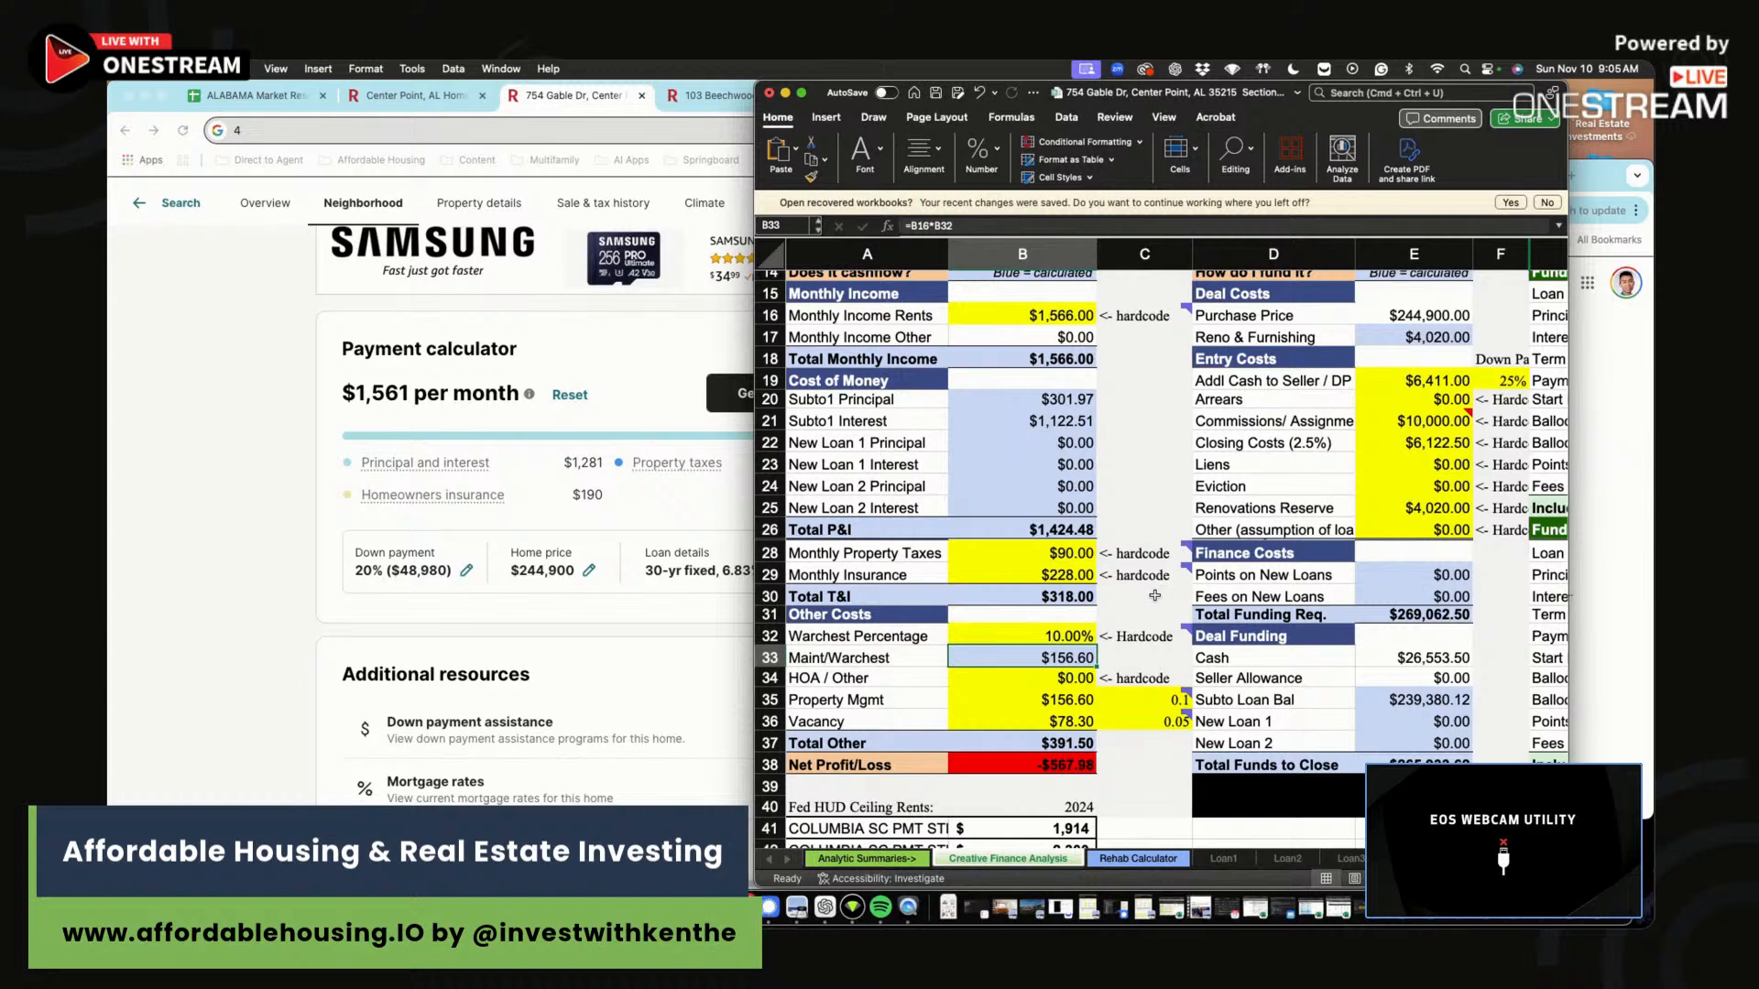
{"action": "left_click", "coordinate": [1147, 658]}
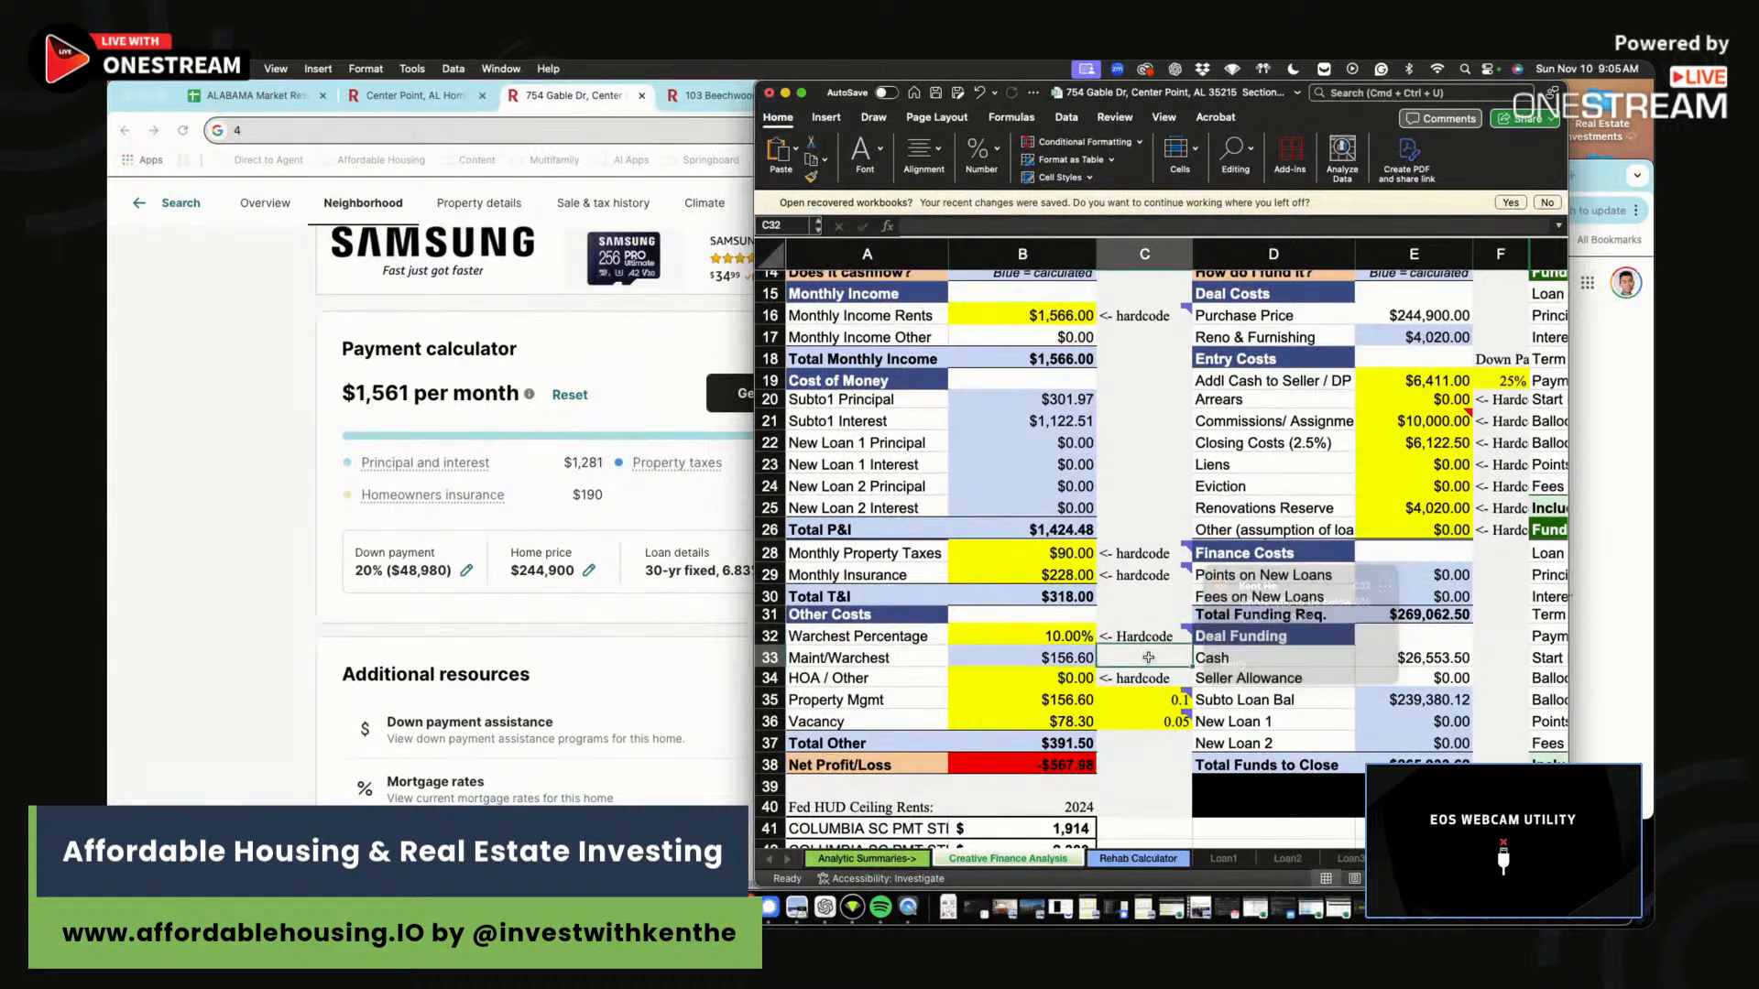
{"action": "left_click", "coordinate": [1090, 664]}
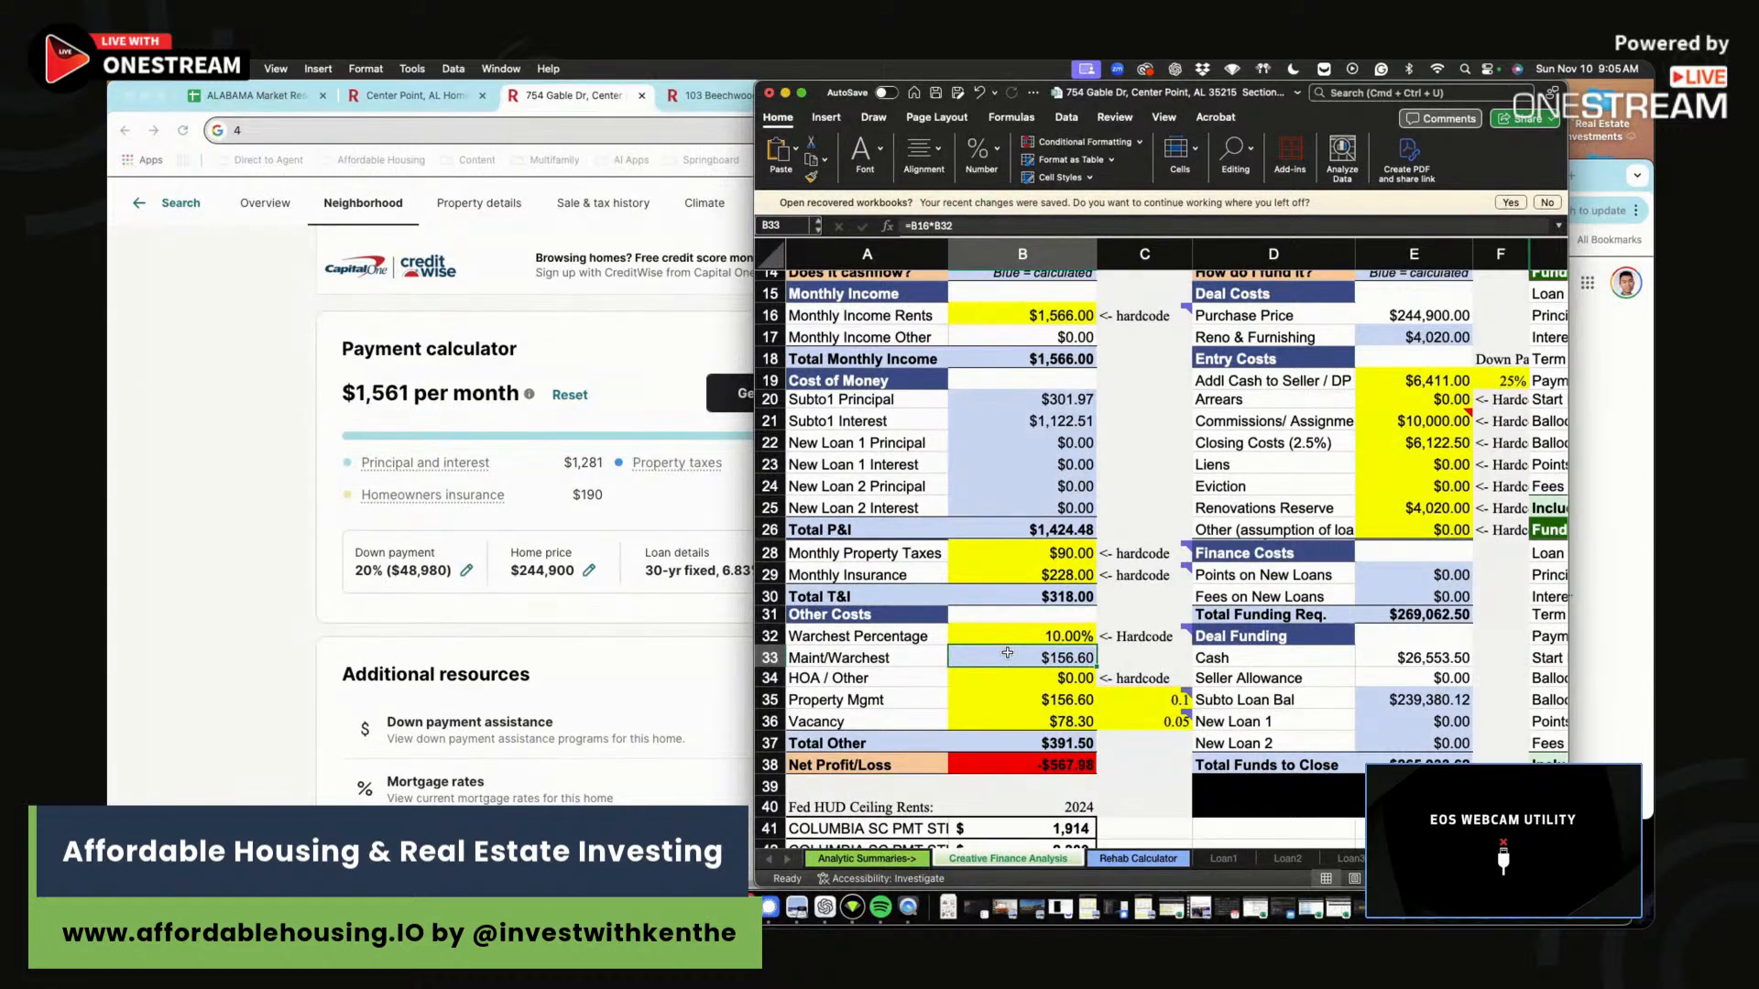
{"action": "left_click", "coordinate": [1170, 657]}
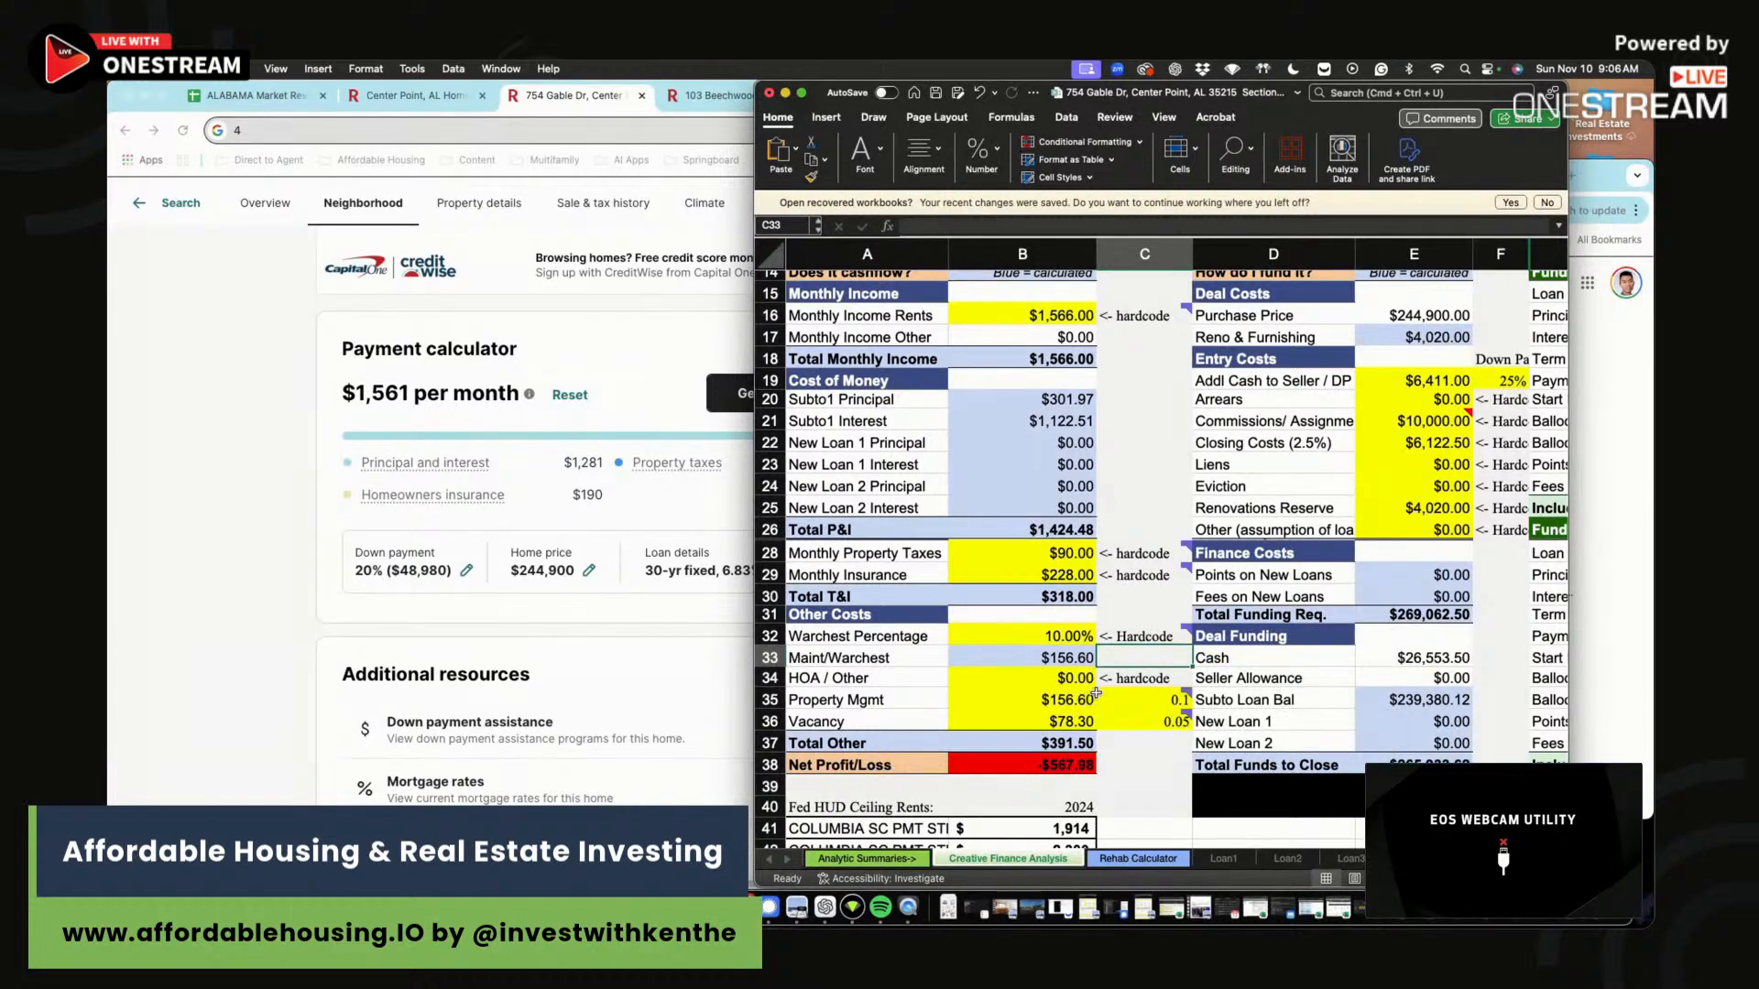
{"action": "mouse_move", "coordinate": [1098, 699]}
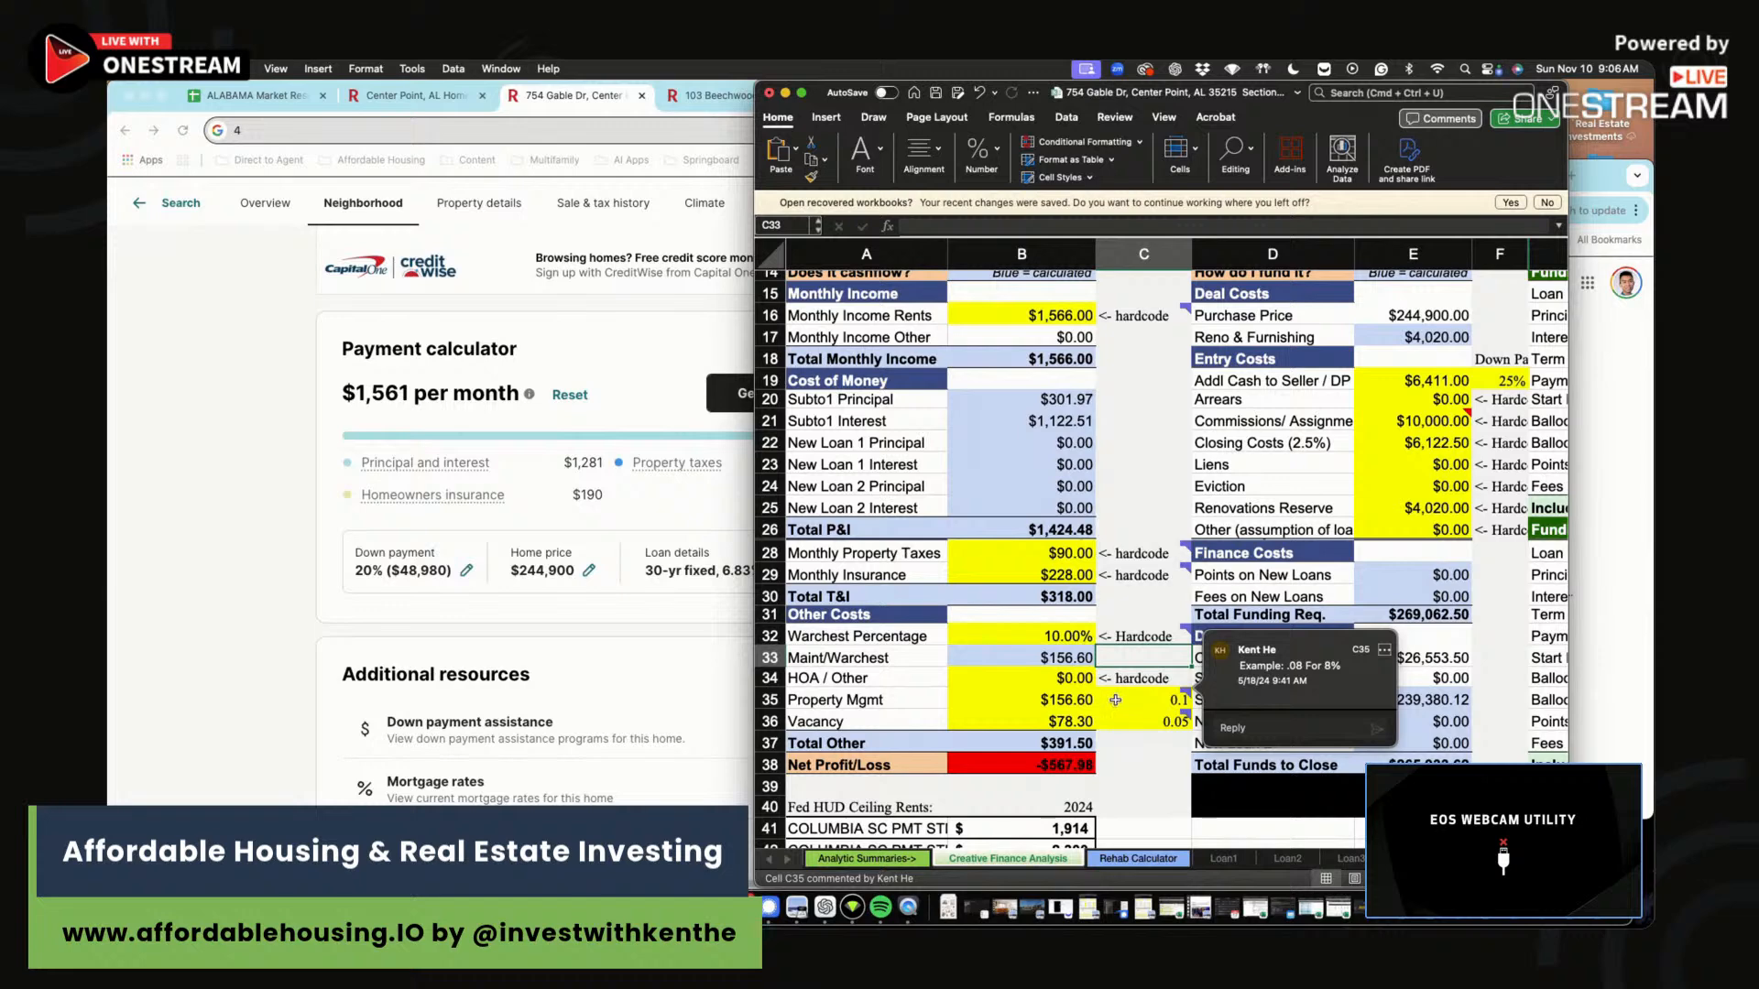
{"action": "mouse_move", "coordinate": [1136, 723]}
{"action": "scroll", "coordinate": [1137, 728], "scroll_direction": "right", "scroll_amount": 1}
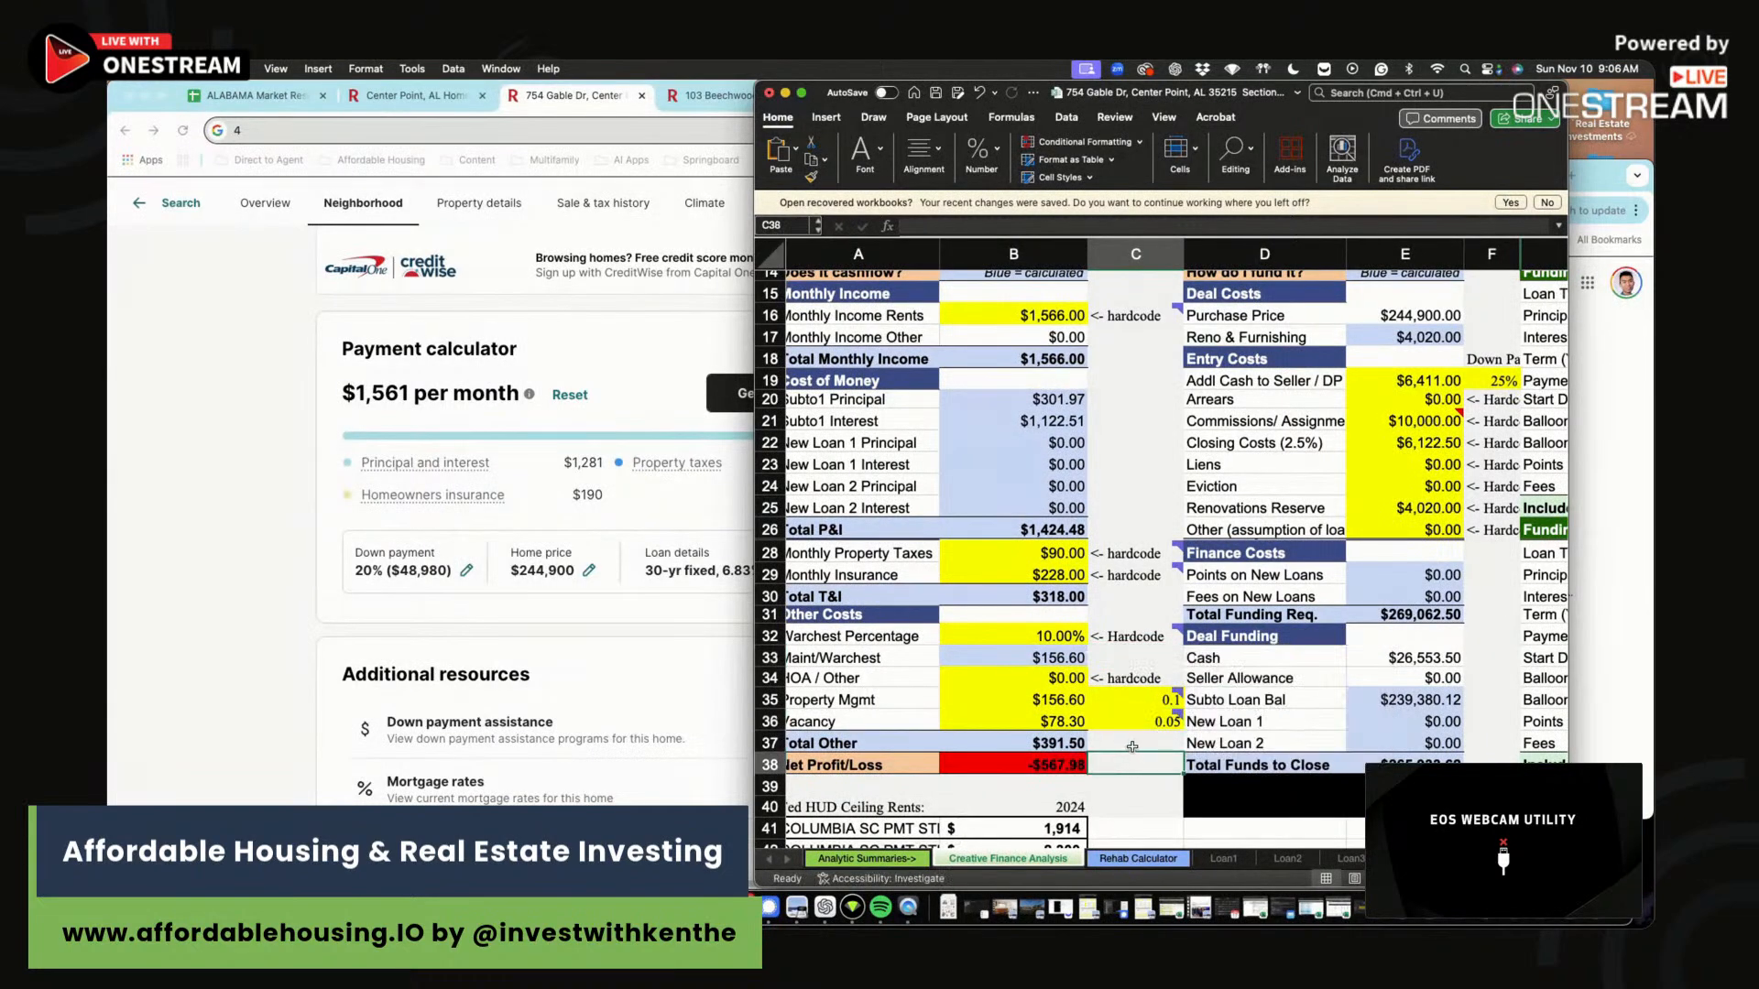
{"action": "left_click", "coordinate": [1083, 699]}
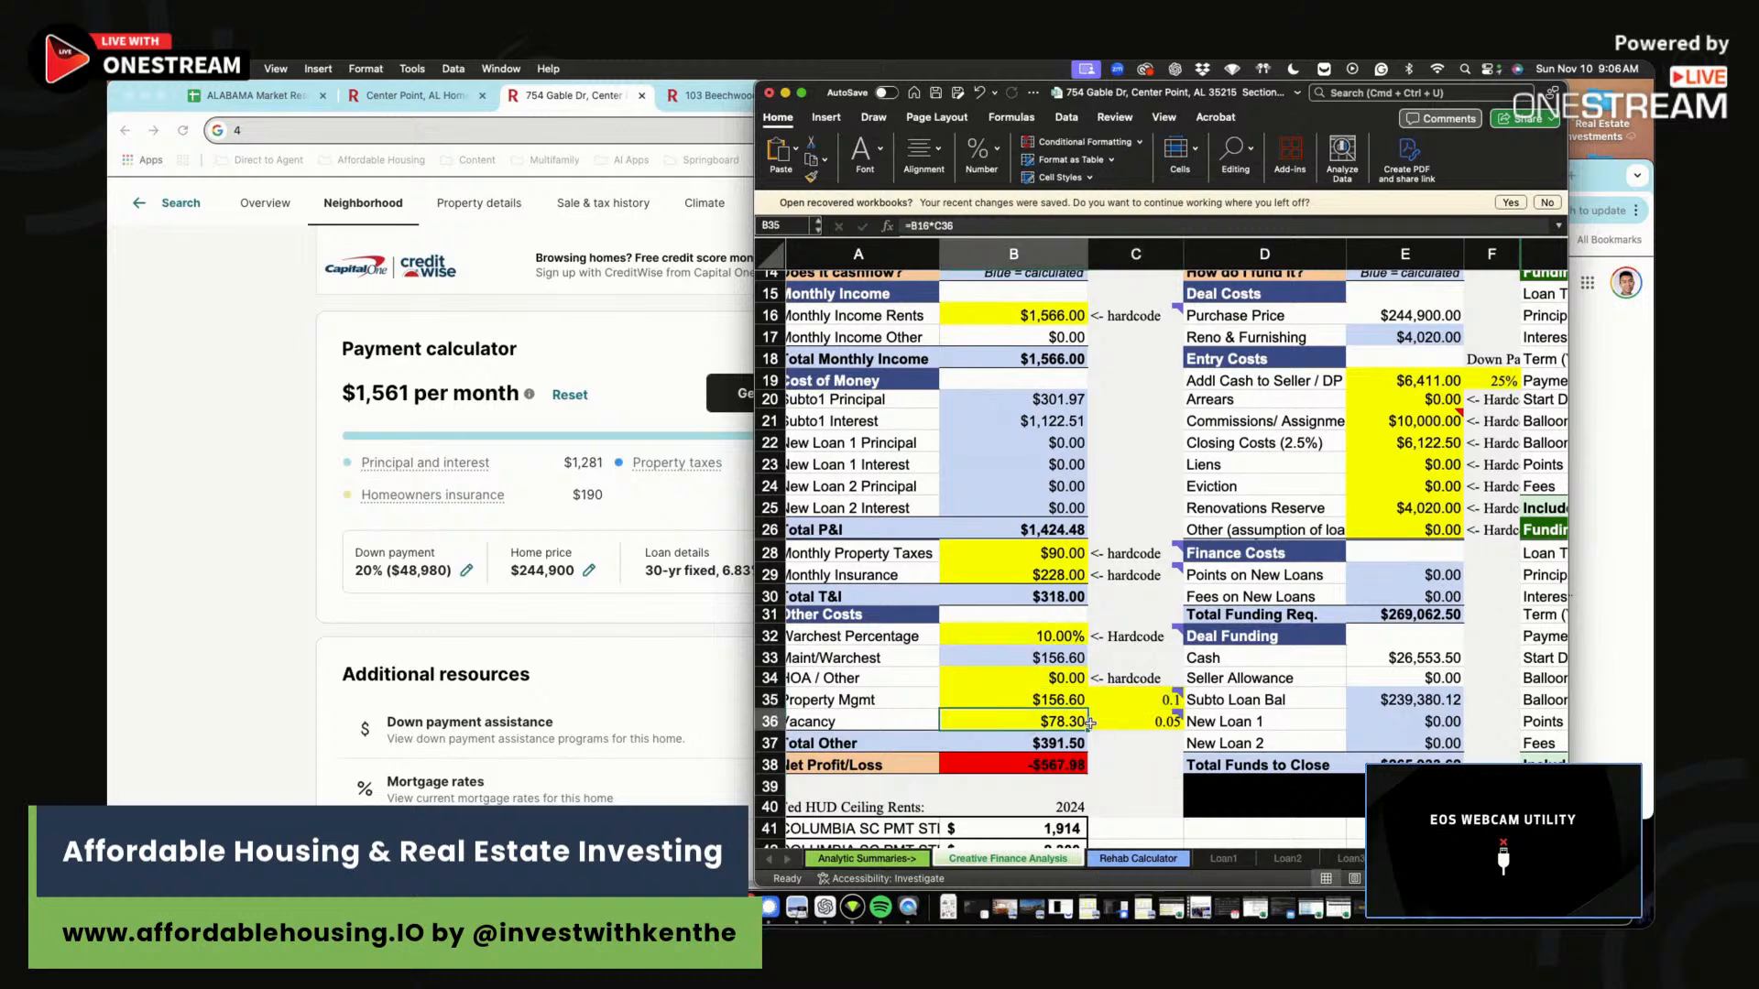
{"action": "left_click", "coordinate": [1143, 748]}
{"action": "left_click_drag", "start_coordinate": [1153, 722], "coordinate": [1024, 720]}
Check the 25% down payment rate and select the Addl Cash to Seller / DP amount.
{"action": "scroll", "coordinate": [1191, 550], "scroll_direction": "up", "scroll_amount": 10}
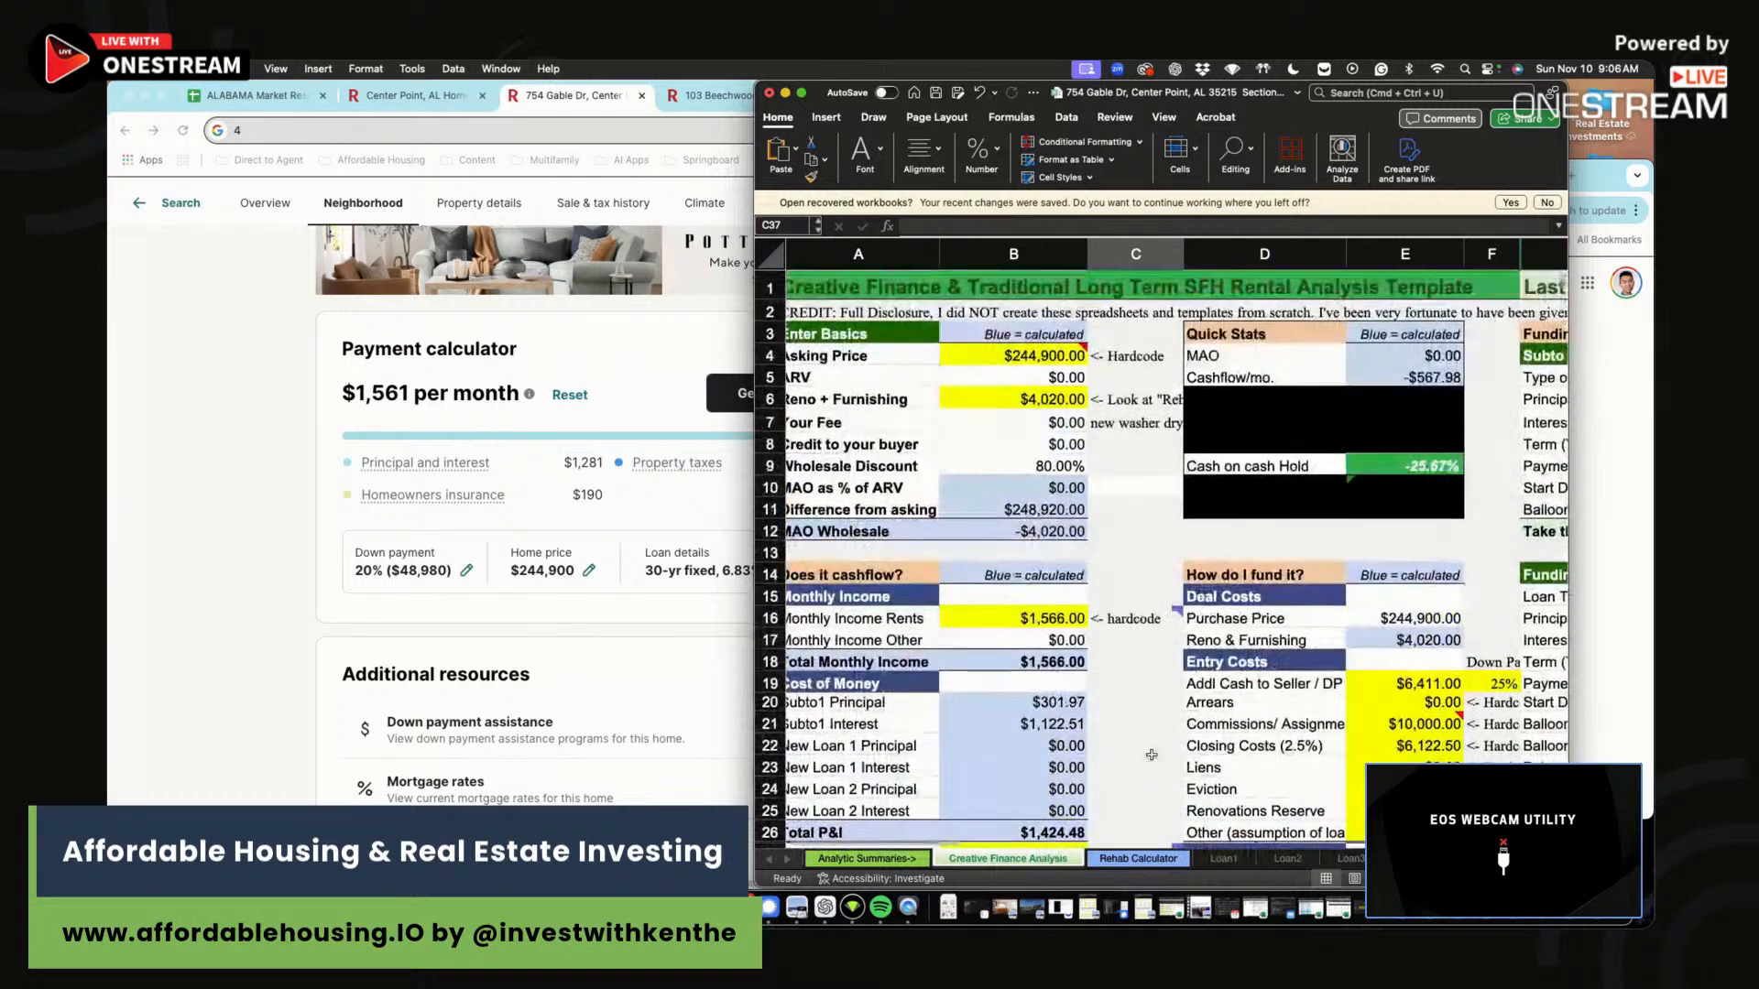
{"action": "scroll", "coordinate": [1374, 595], "scroll_direction": "right", "scroll_amount": 5}
{"action": "left_click", "coordinate": [1516, 639]}
{"action": "scroll", "coordinate": [1374, 641], "scroll_direction": "right", "scroll_amount": 2}
{"action": "left_click", "coordinate": [1082, 666]}
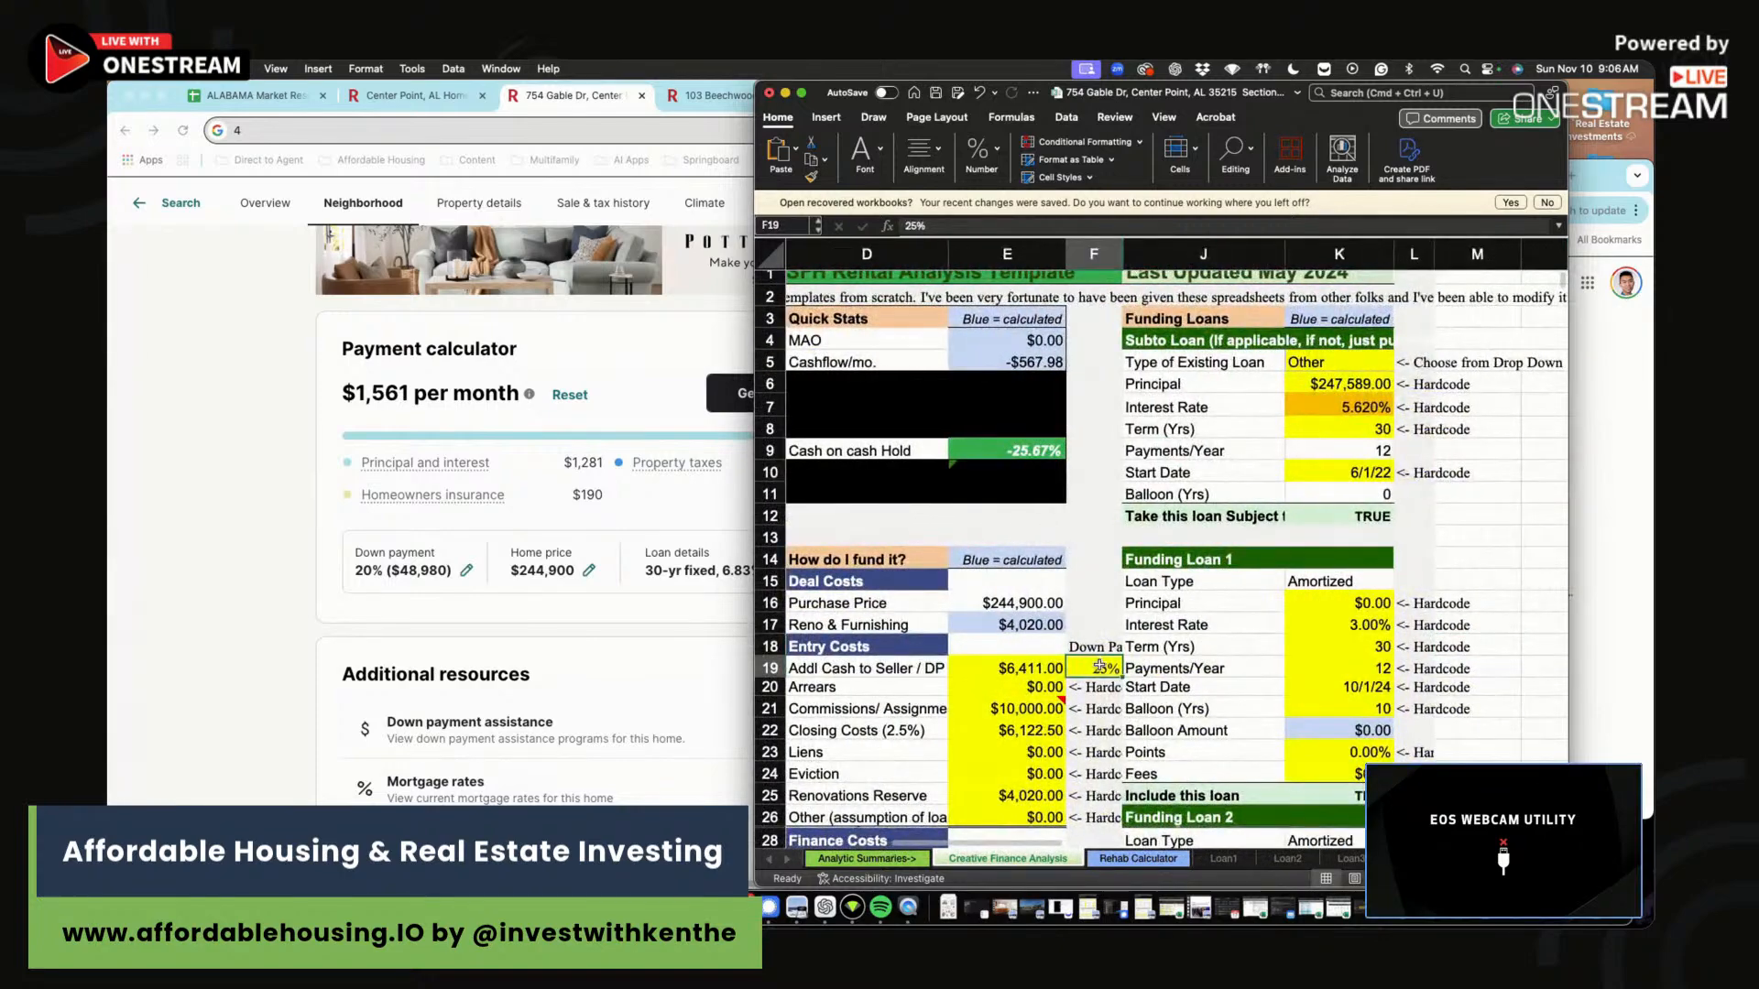
{"action": "key", "text": "Left"}
{"action": "key", "text": "Left"}
{"action": "scroll", "coordinate": [1082, 666], "scroll_direction": "left", "scroll_amount": 4}
{"action": "key", "text": "Right"}
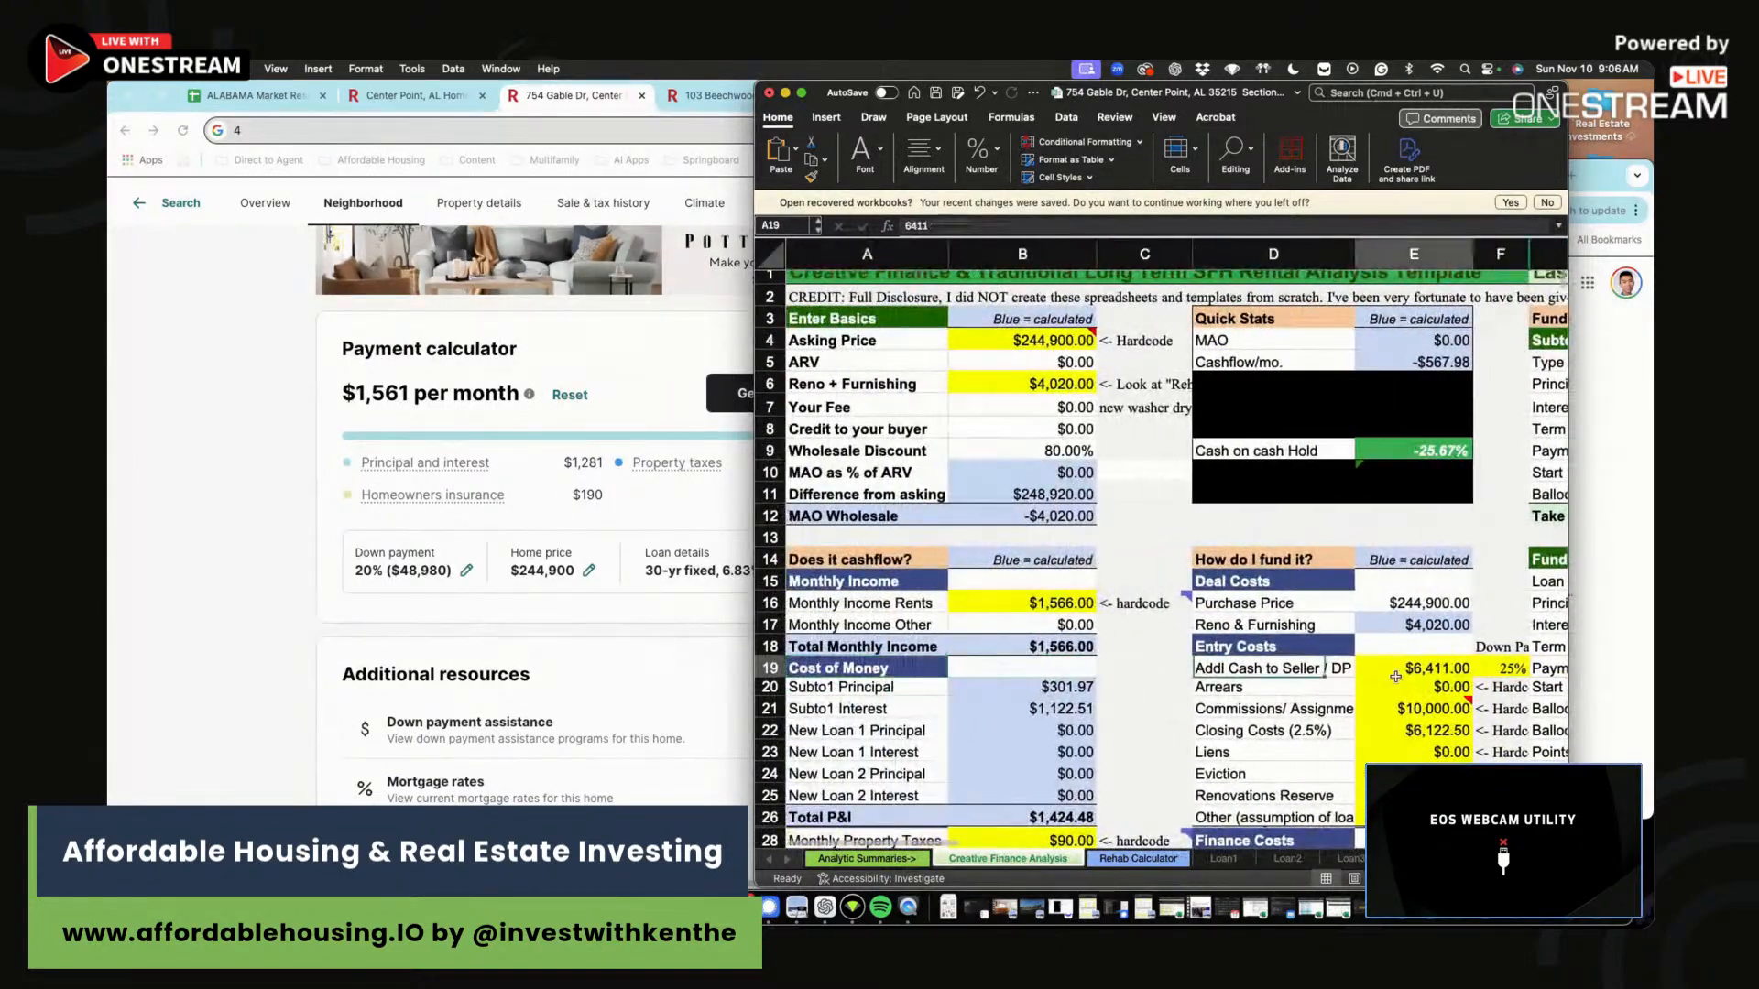
Set Addl Cash to Seller / DP to =B4*F19, 25% of asking ($61,225).
{"action": "type", "text": "="}
{"action": "left_click", "coordinate": [1031, 340]}
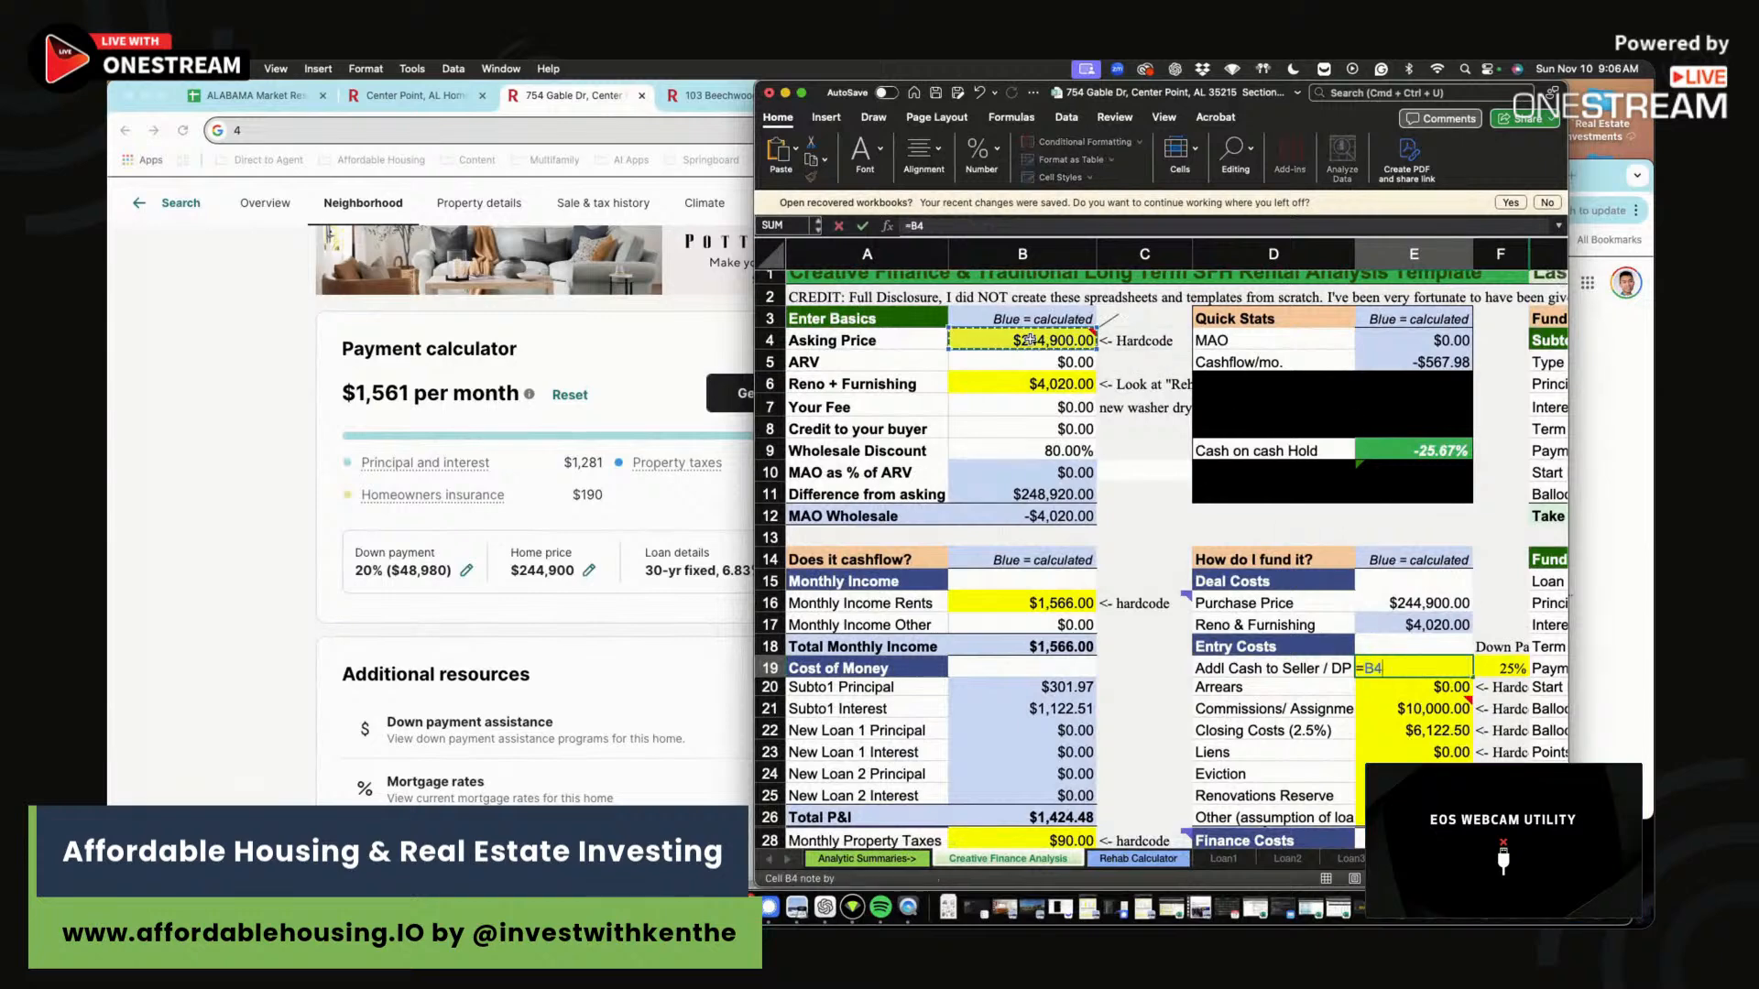
{"action": "type", "text": "*"}
{"action": "left_click", "coordinate": [1516, 669]}
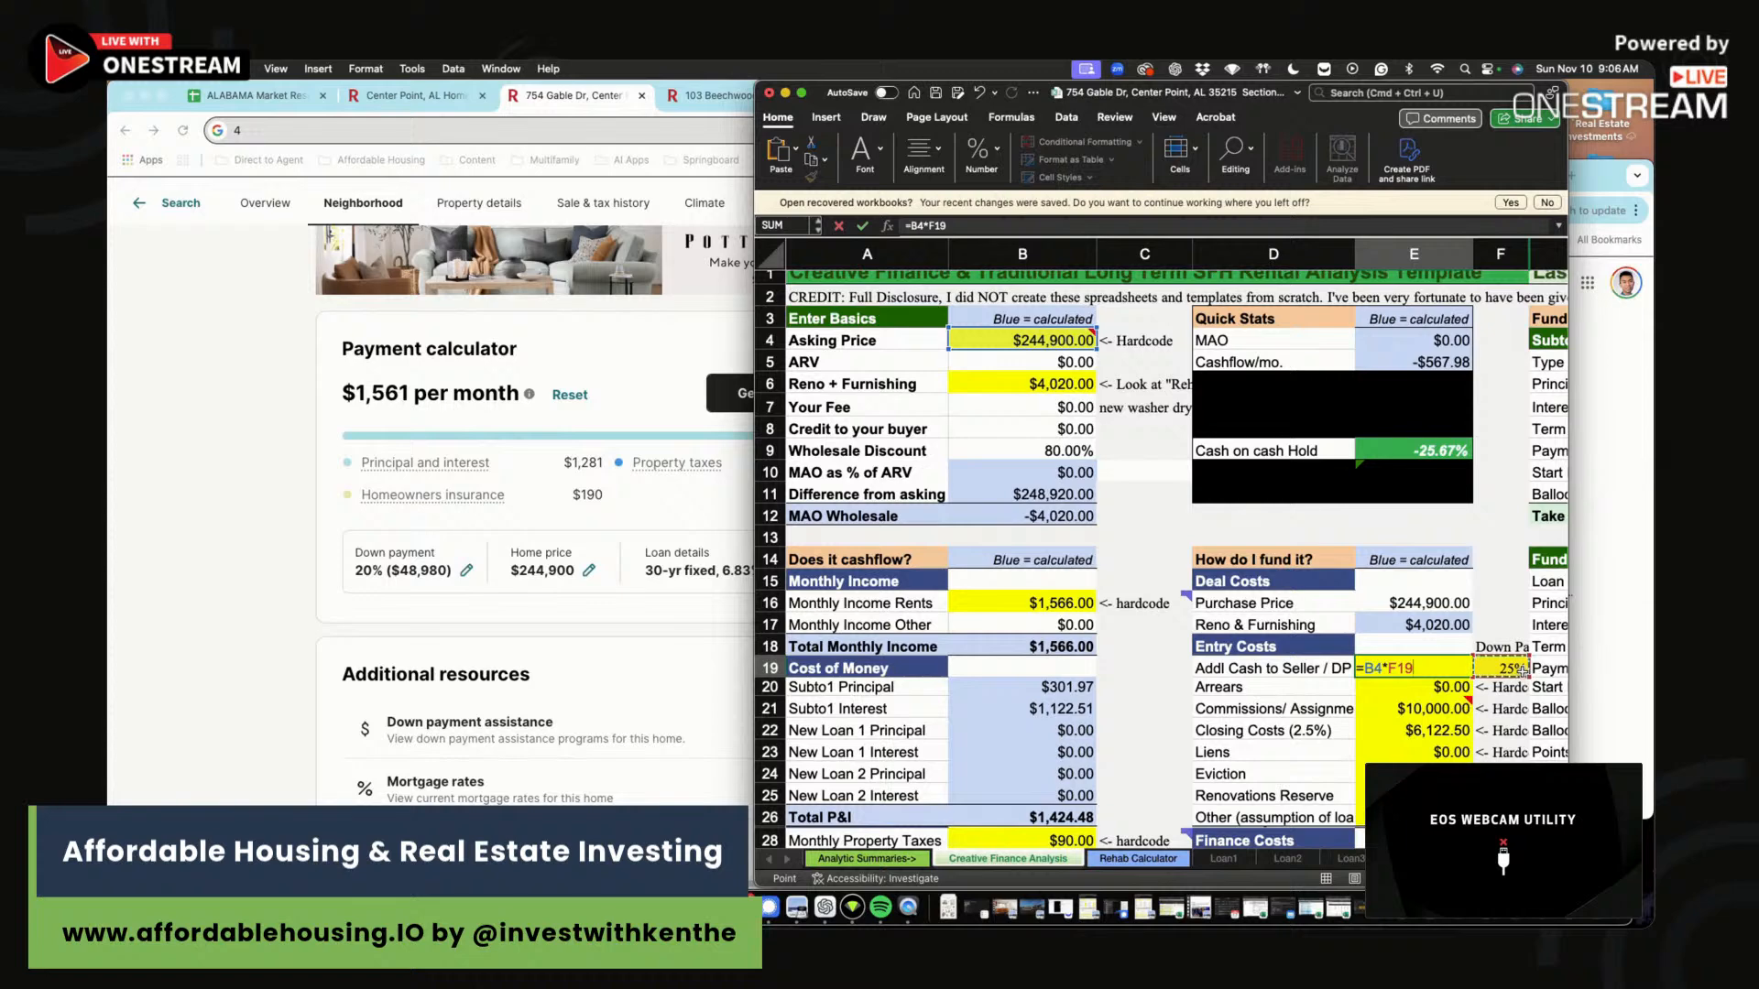
{"action": "key", "text": "Return"}
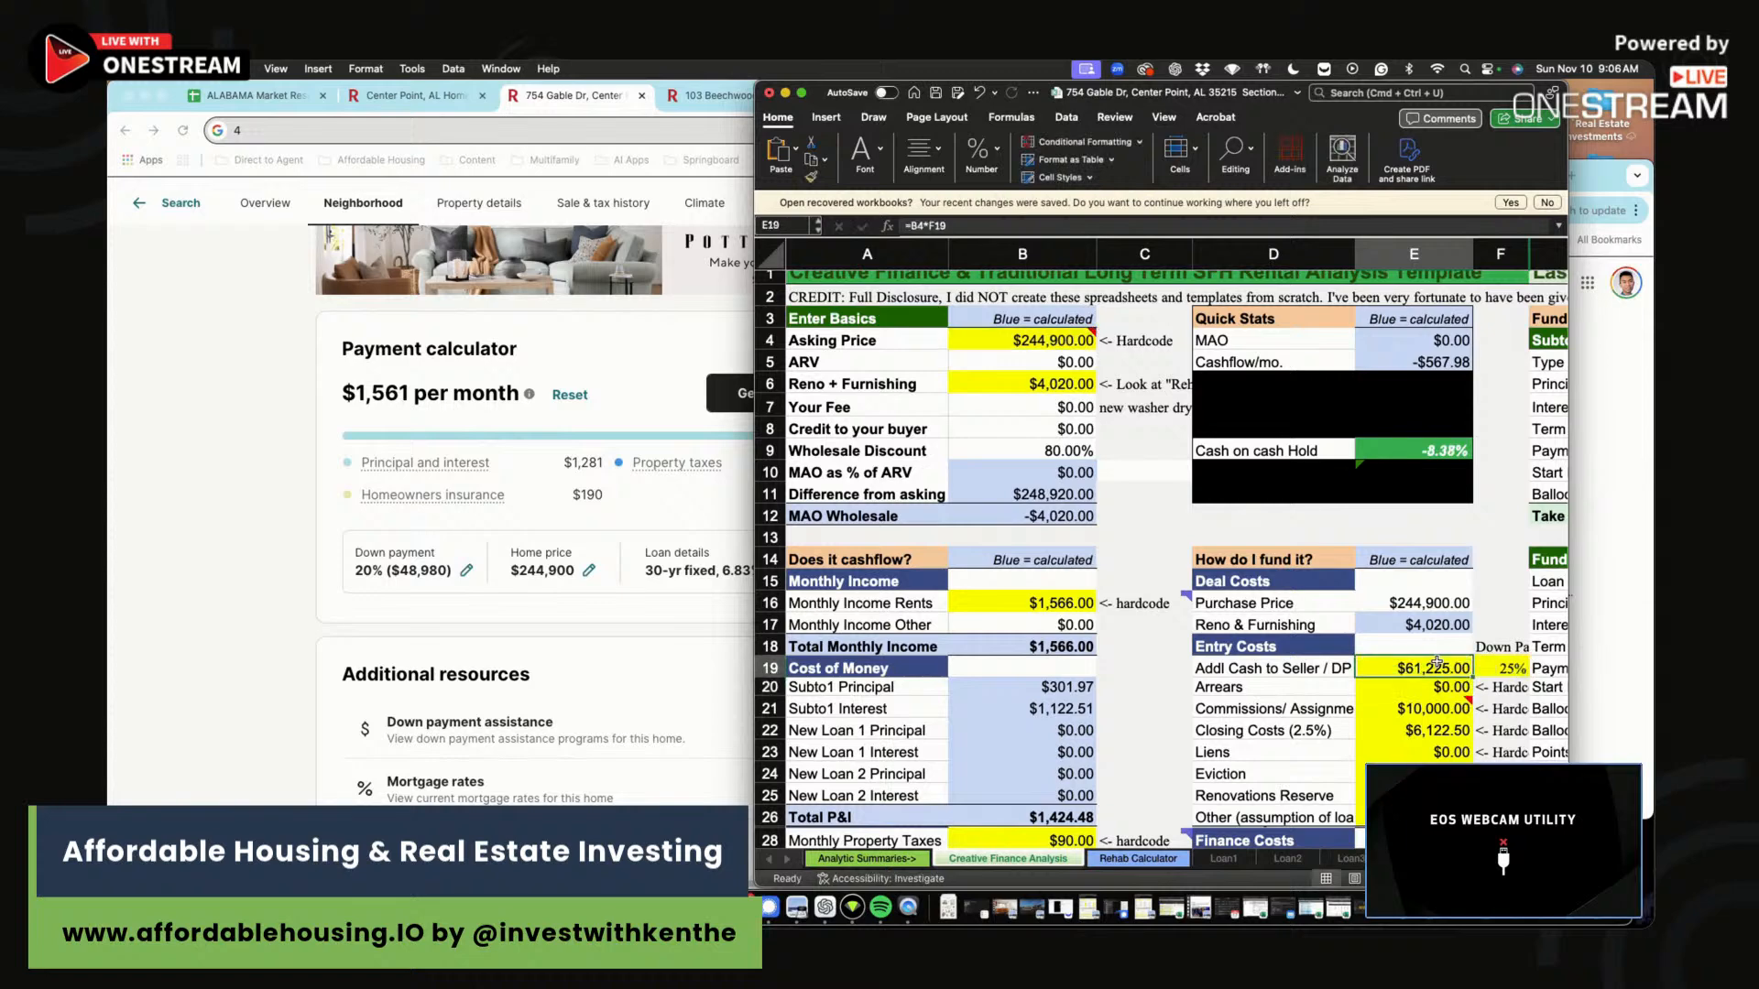
Set commissions to $0.00 and look over the closing costs row.
{"action": "left_click", "coordinate": [1426, 712]}
{"action": "type", "text": "0"}
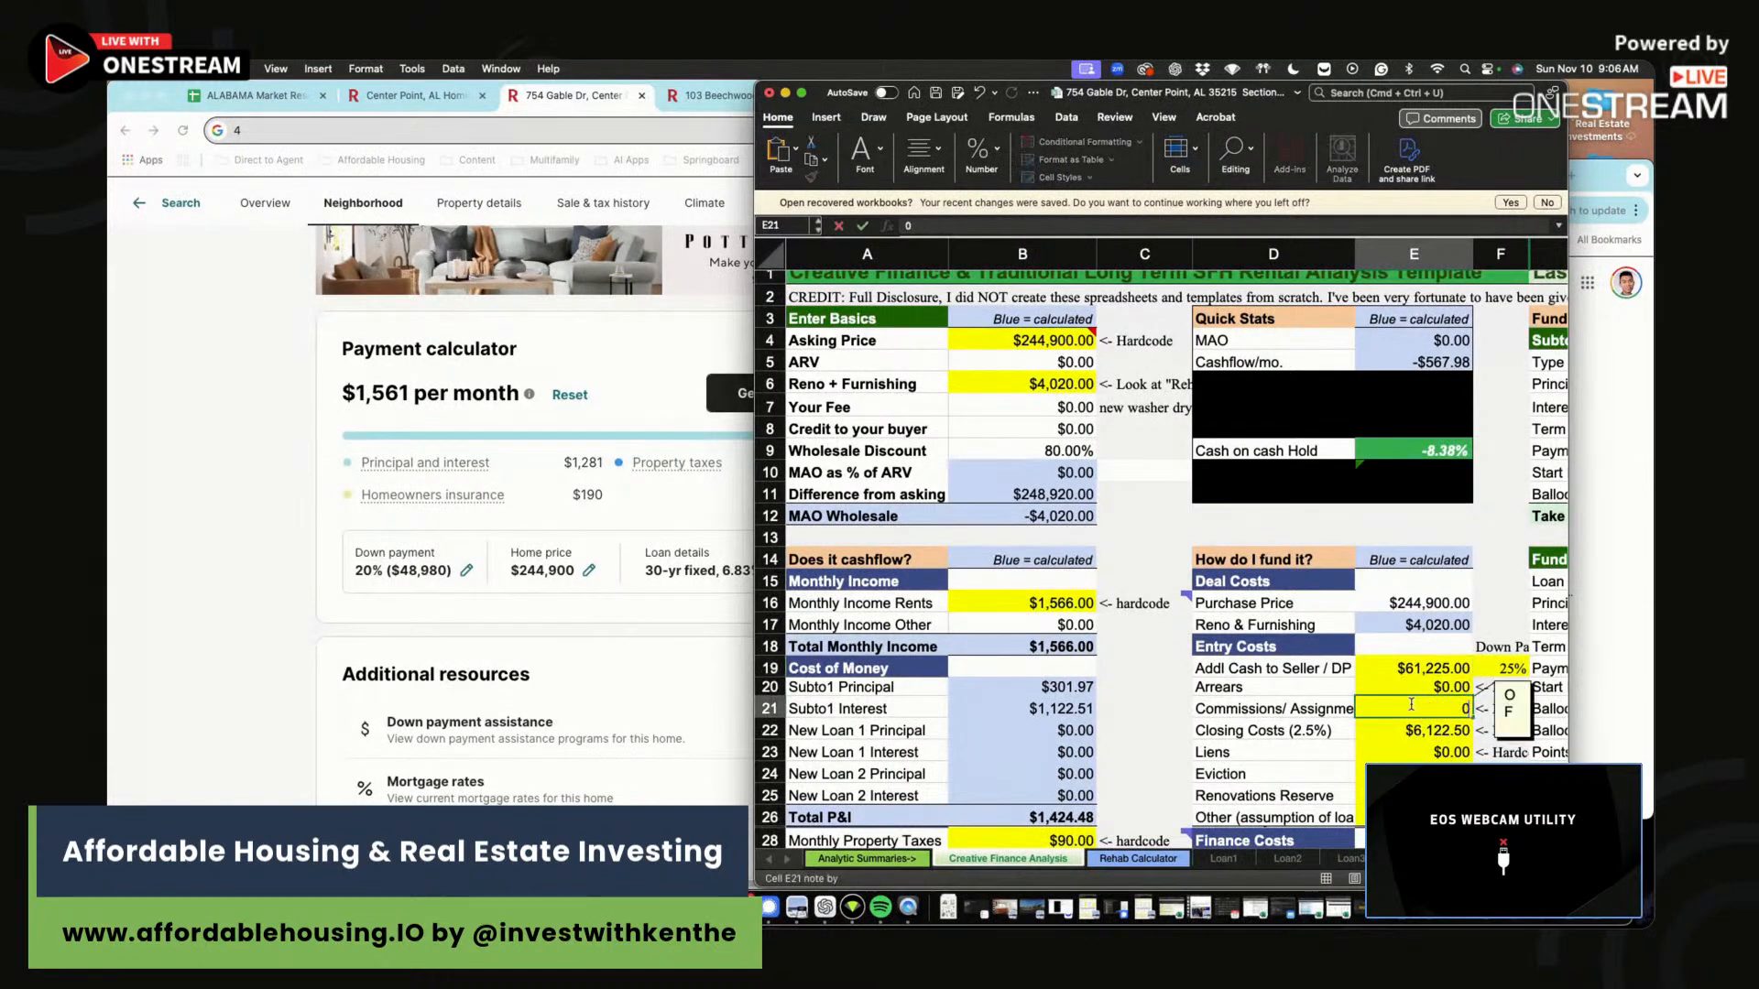
{"action": "key", "text": "Return"}
{"action": "left_click_drag", "start_coordinate": [1426, 730], "coordinate": [1264, 721]}
{"action": "key", "text": "Down"}
{"action": "key", "text": "Down"}
{"action": "key", "text": "Down"}
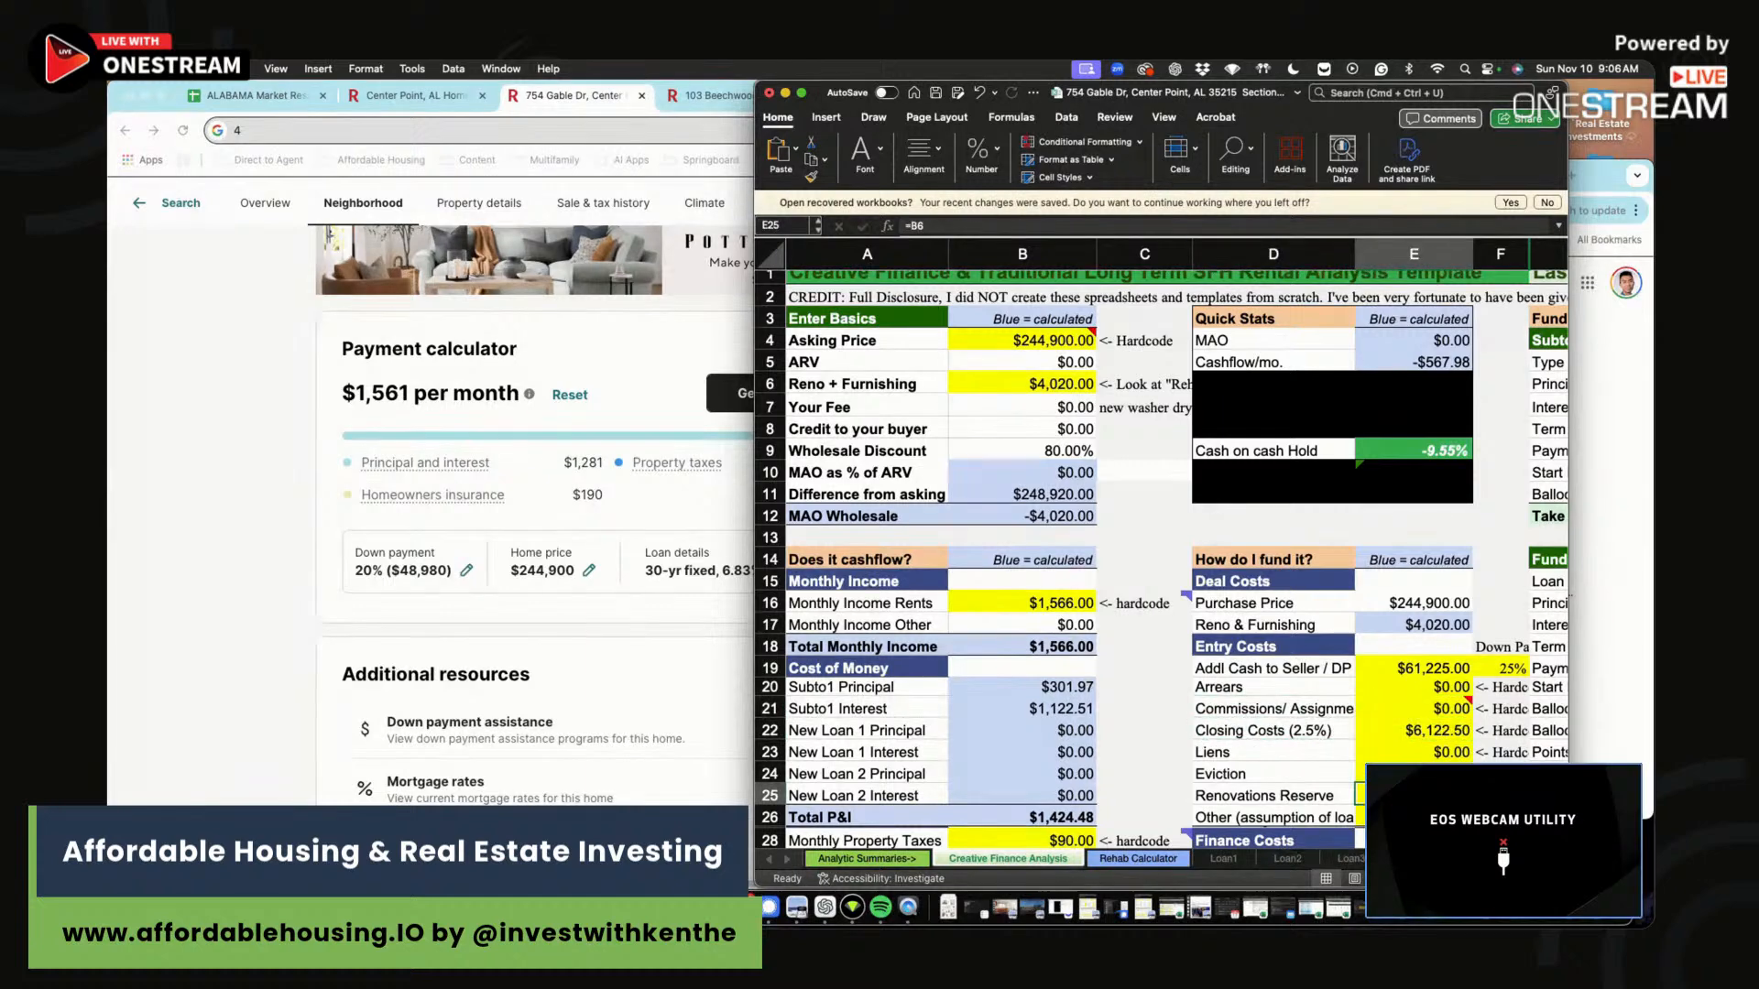
{"action": "key", "text": "Right"}
{"action": "key", "text": "Right"}
{"action": "key", "text": "Right"}
{"action": "key", "text": "Right"}
Start rewriting the Subto Loan principal as a formula beginning with the asking price.
{"action": "left_click", "coordinate": [1451, 387]}
{"action": "type", "text": "="}
{"action": "key", "text": "Left"}
{"action": "scroll", "coordinate": [1053, 412], "scroll_direction": "left", "scroll_amount": 10}
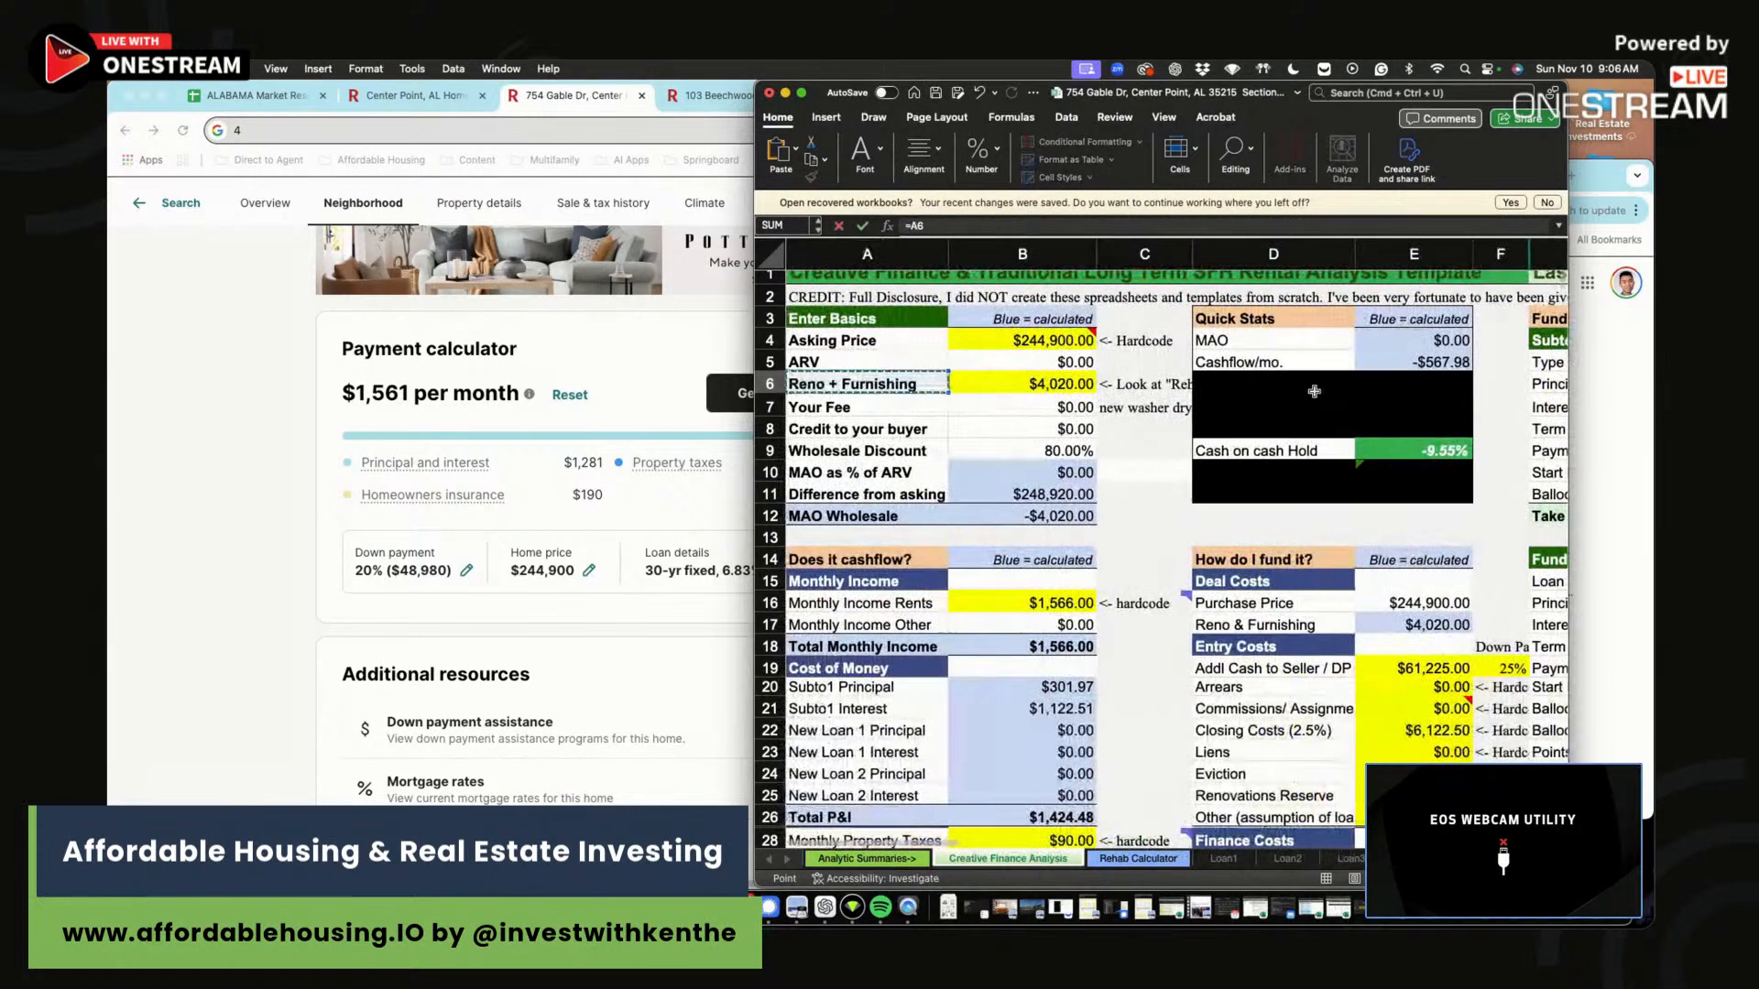
{"action": "left_click", "coordinate": [992, 332]}
Set the Subto Loan principal in K6 to =B4-E19, giving $183,675.00.
{"action": "type", "text": "-"}
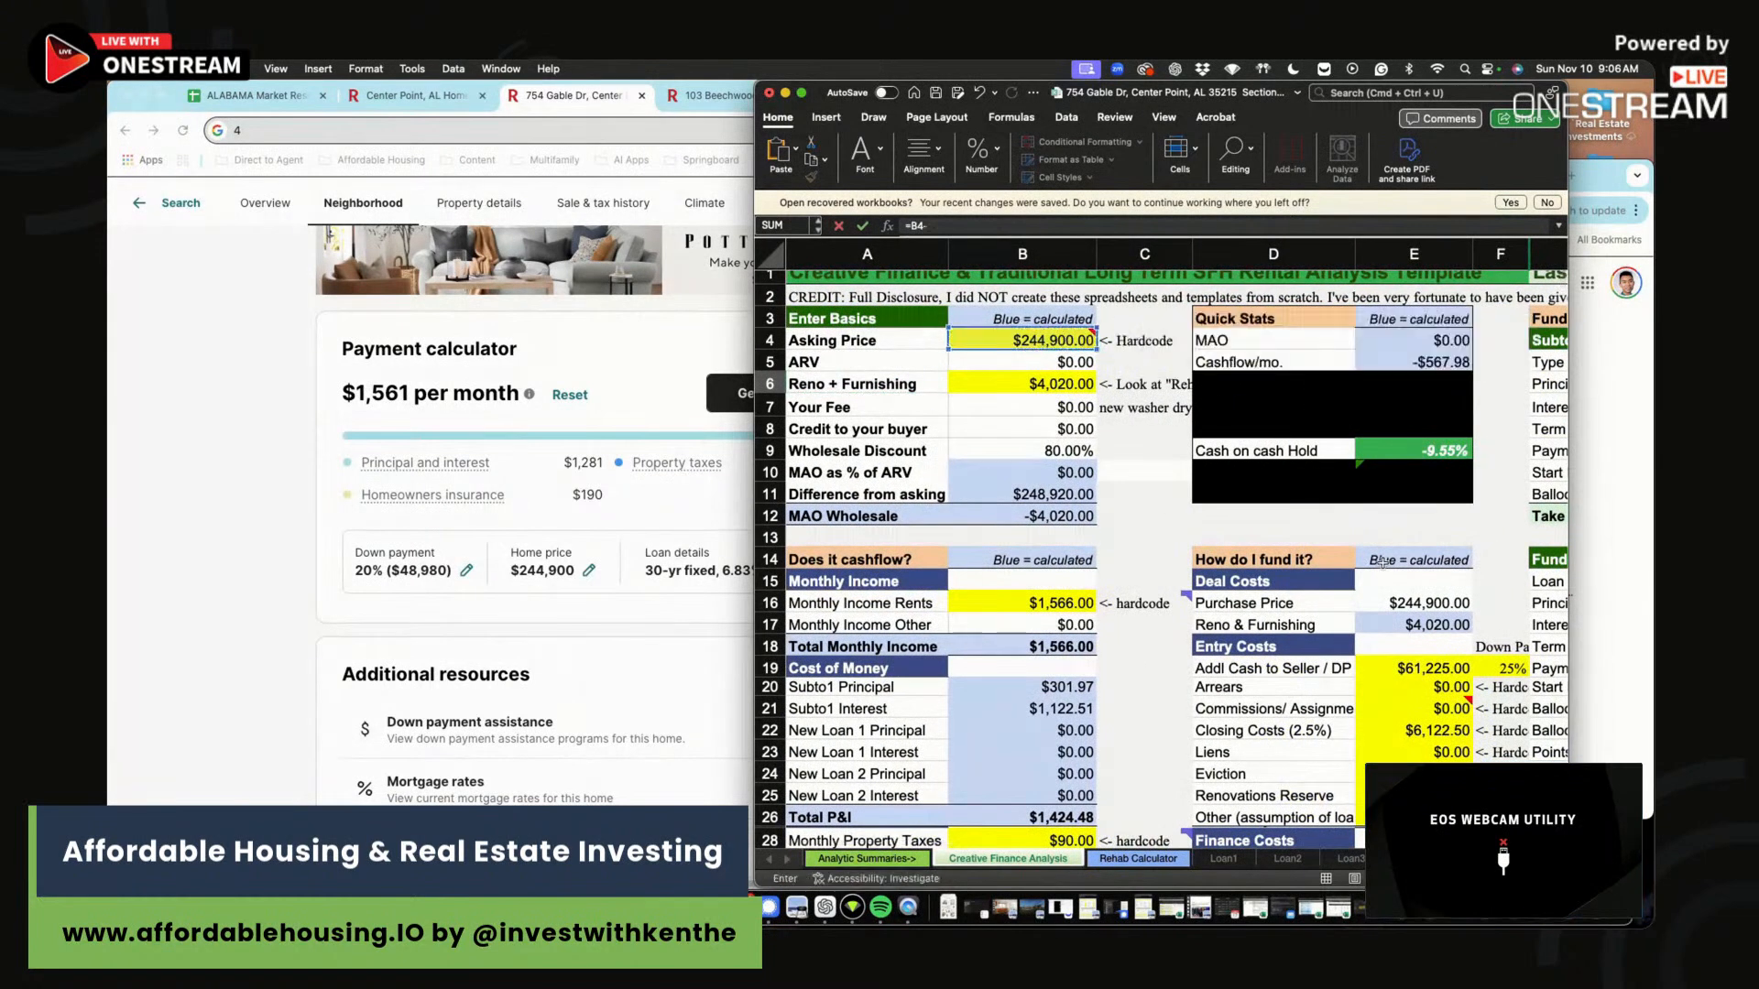
{"action": "left_click", "coordinate": [1414, 669]}
{"action": "key", "text": "Return"}
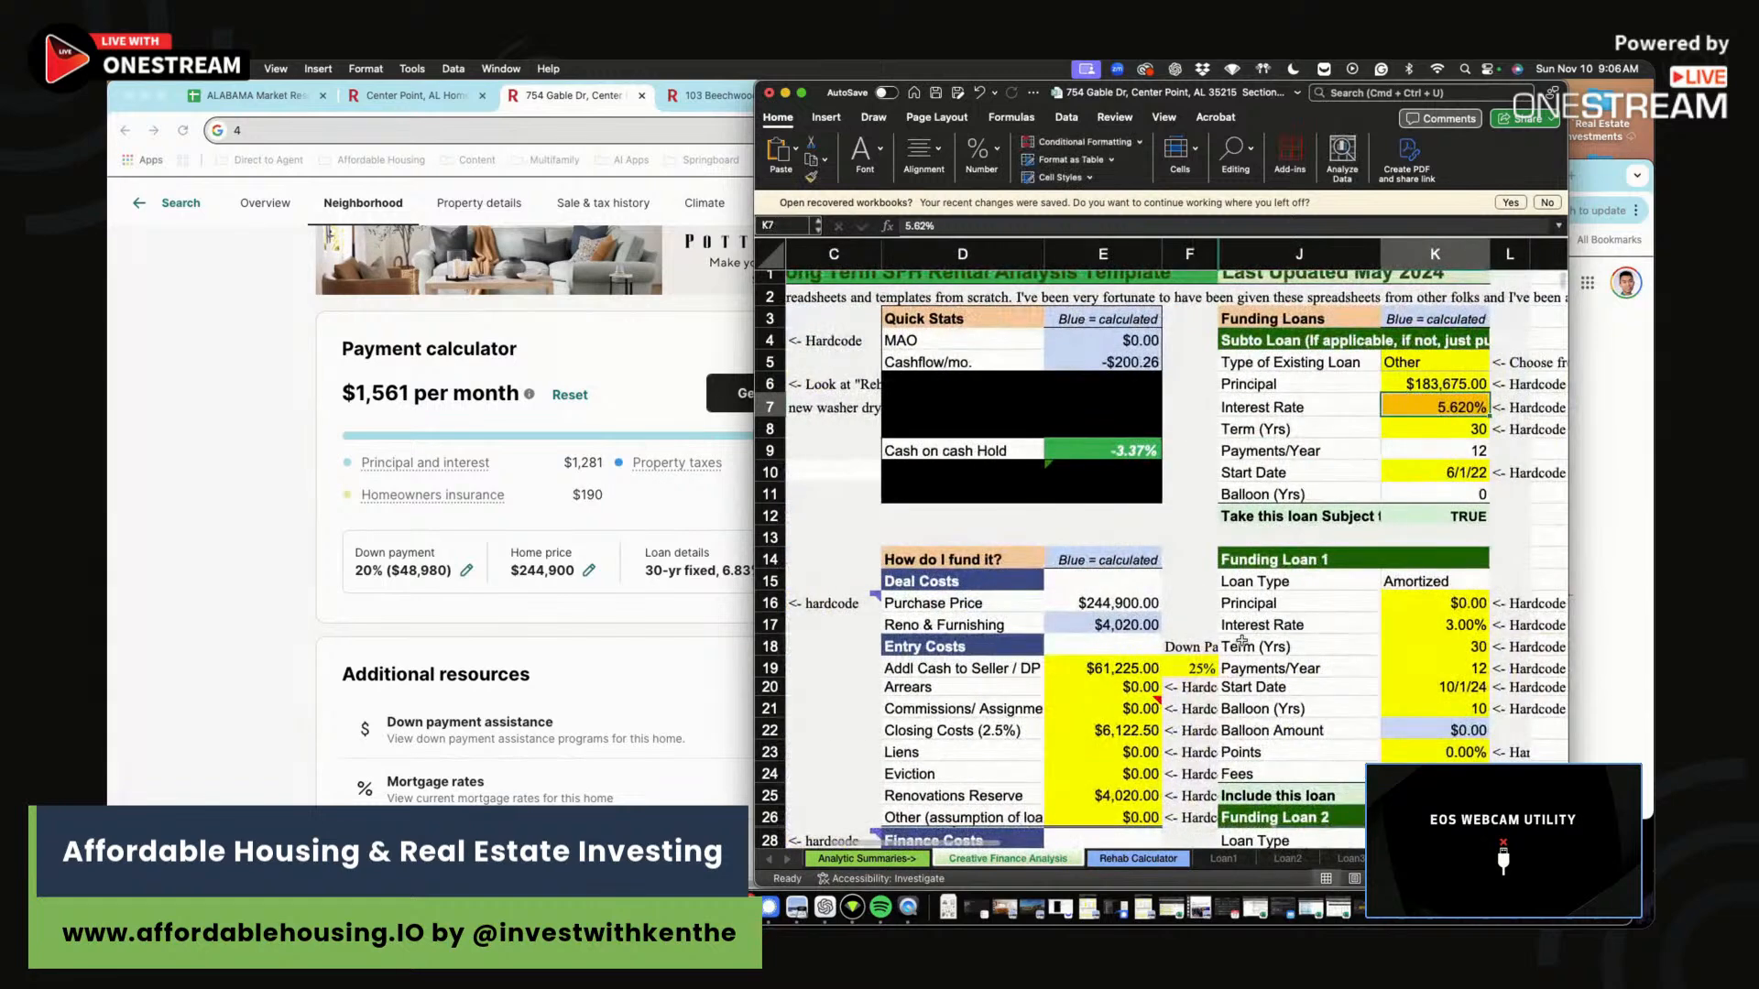
{"action": "left_click", "coordinate": [1441, 383]}
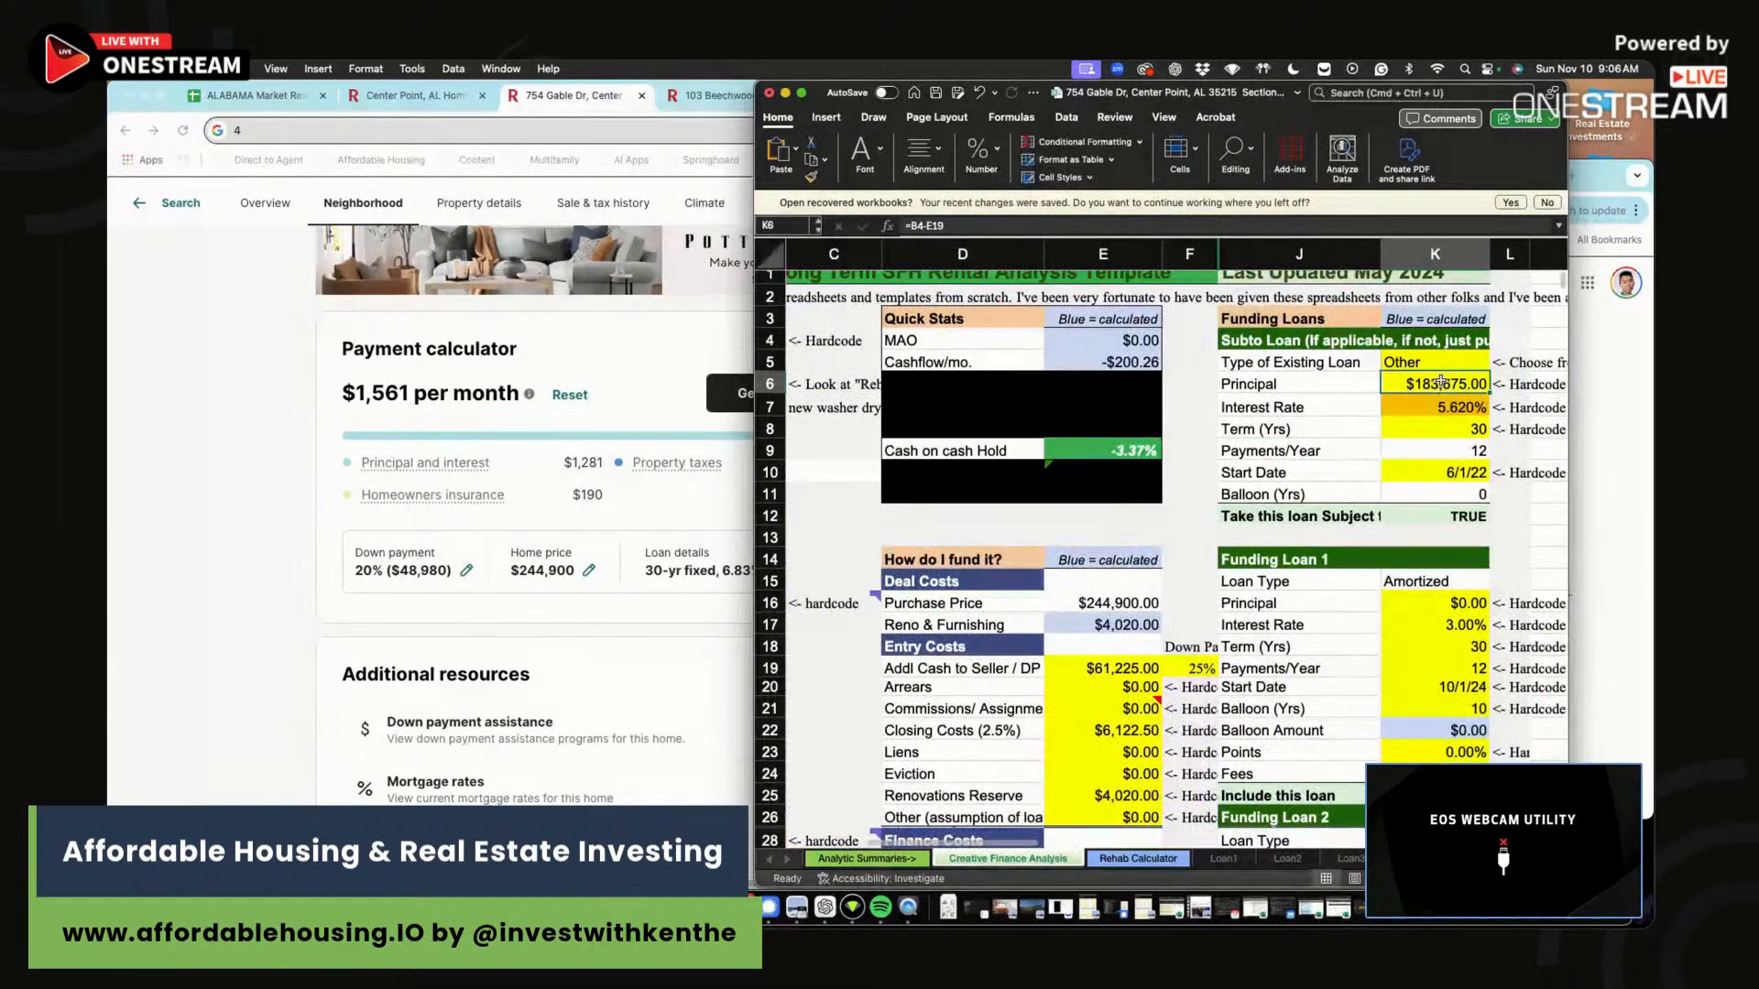
Set the Subto Loan rate to 7.25% and its start date to 10/1/24.
{"action": "left_click", "coordinate": [1465, 408]}
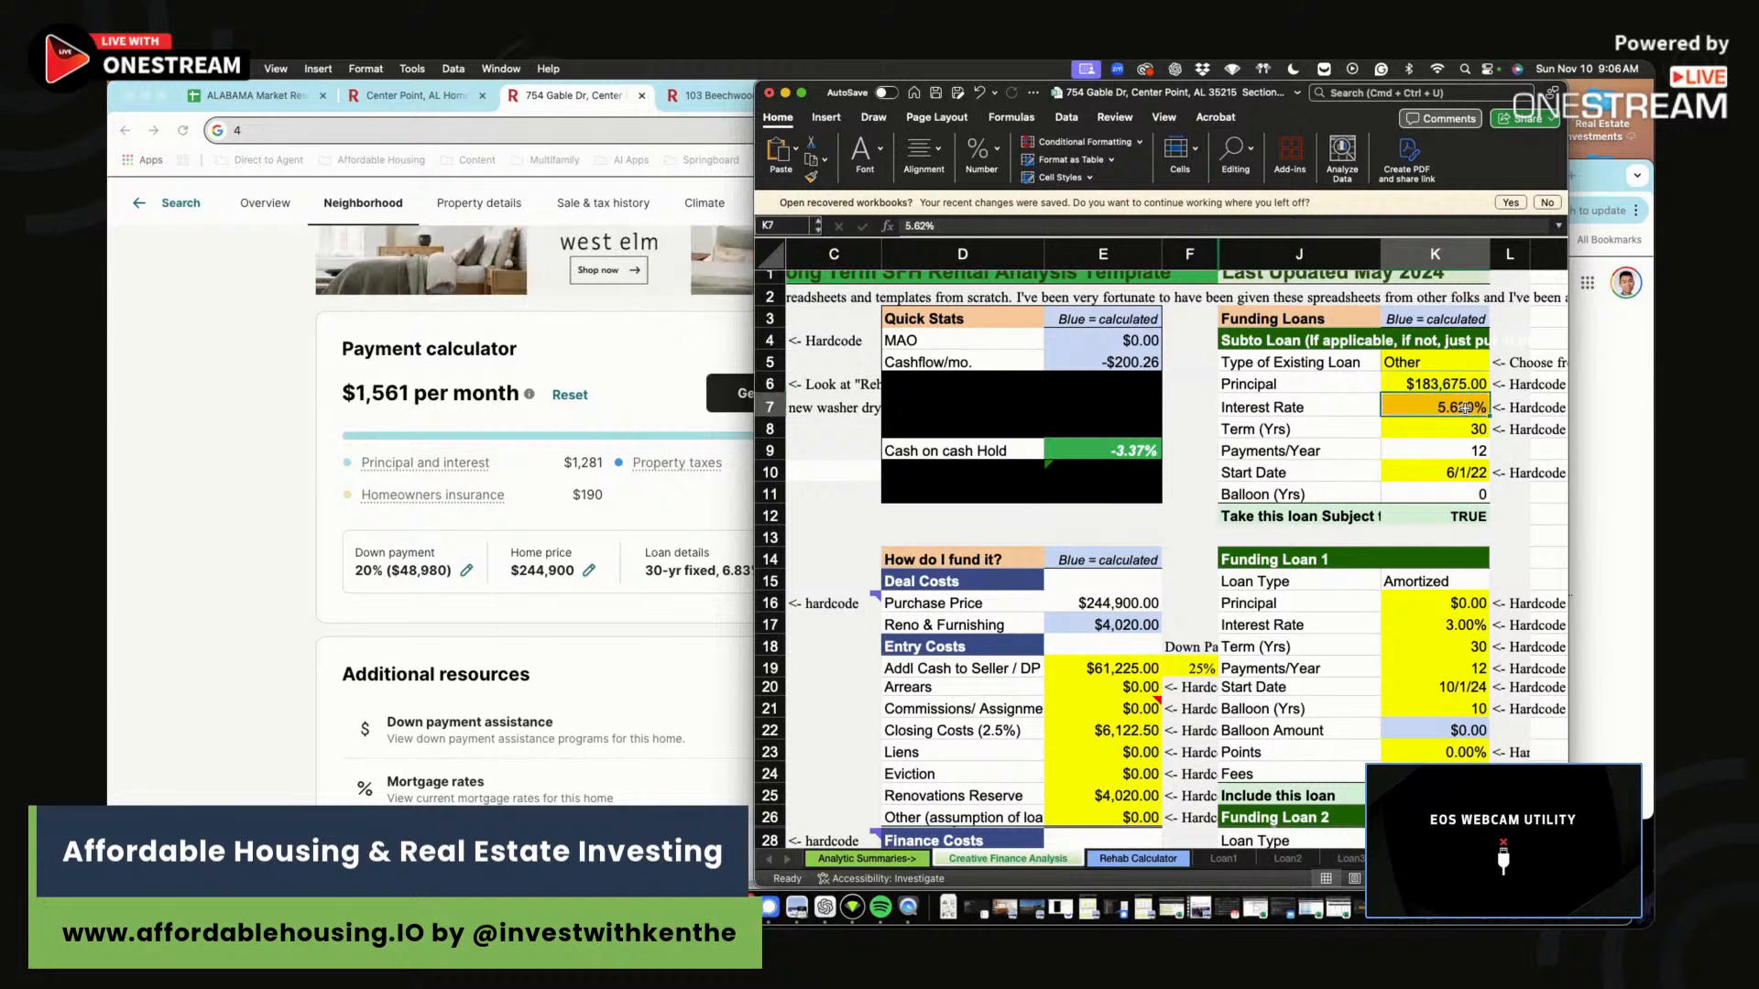
{"action": "type", "text": "7.25"}
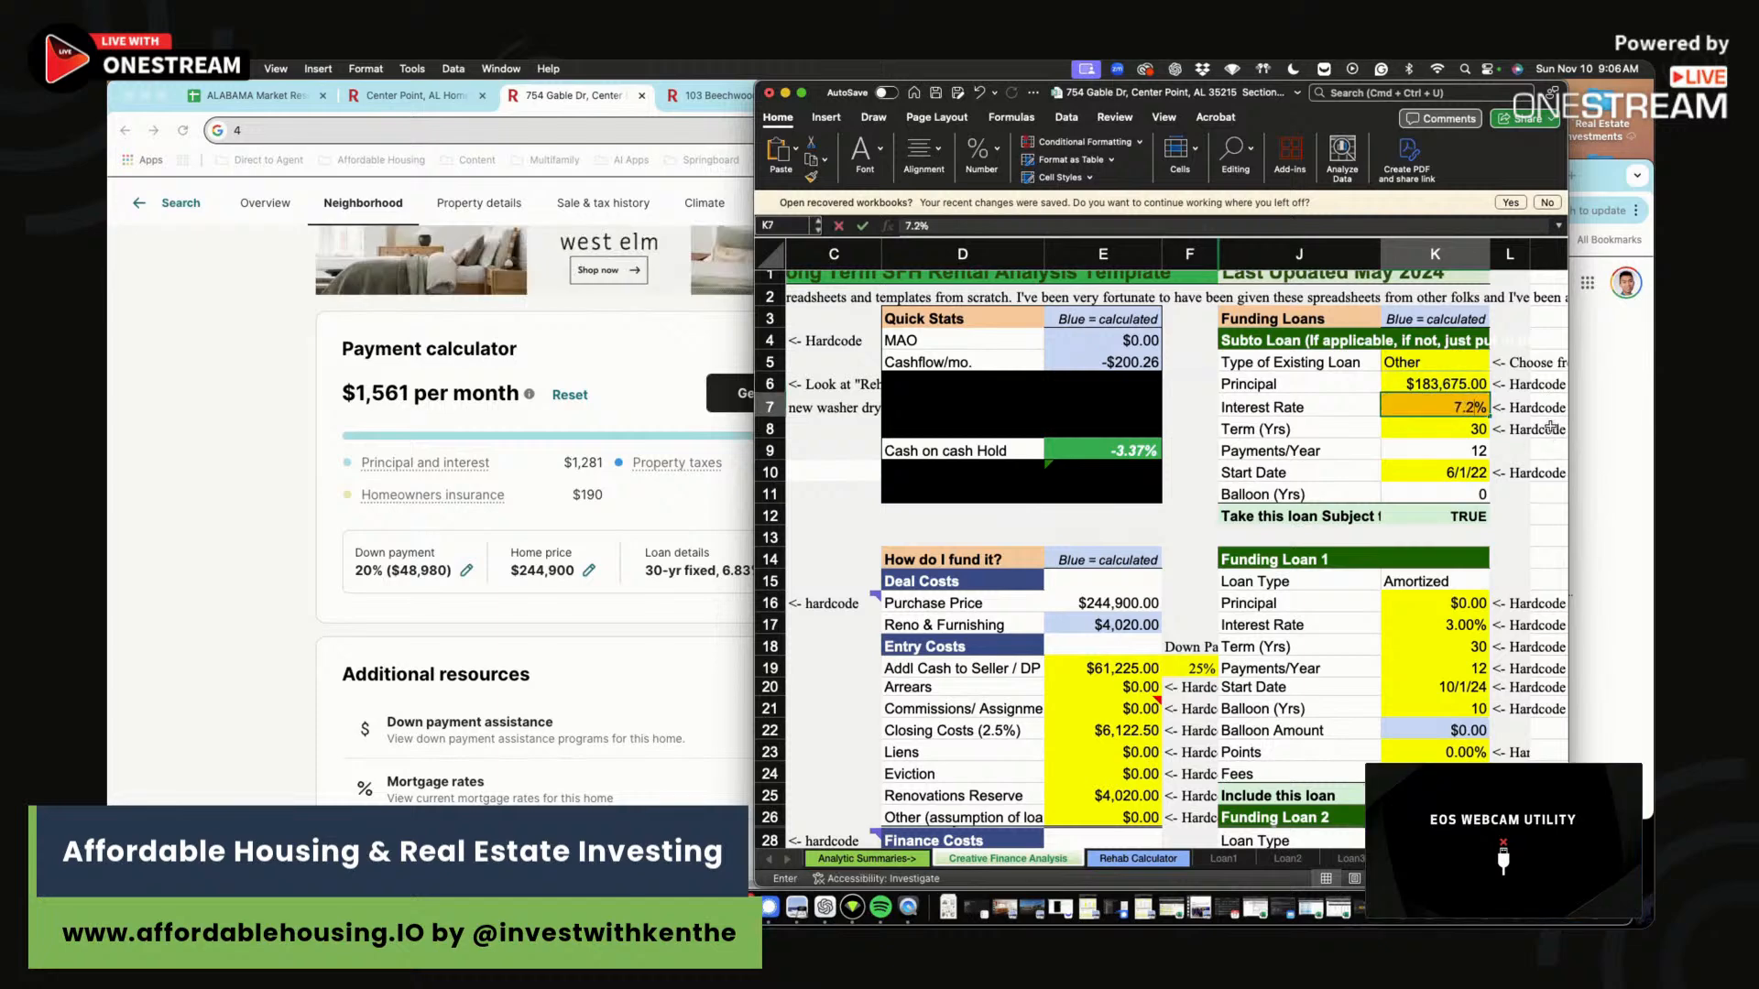
{"action": "key", "text": "Return"}
{"action": "left_click", "coordinate": [1450, 473]}
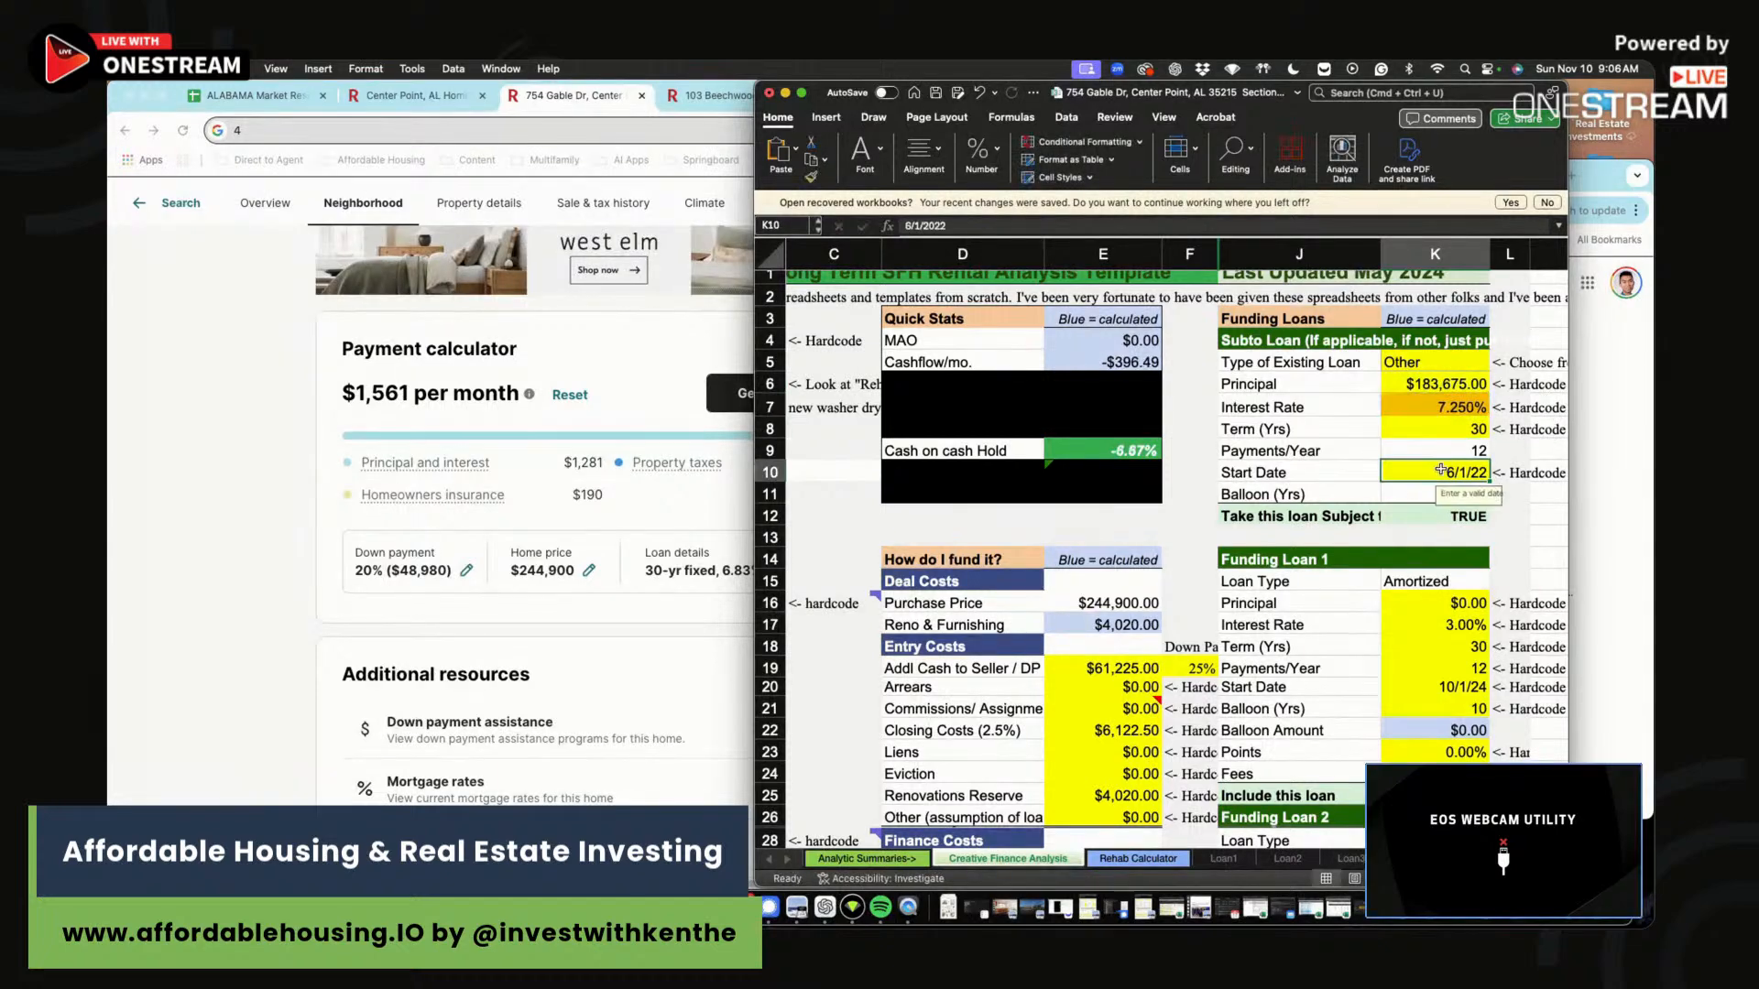
{"action": "type", "text": "10/"}
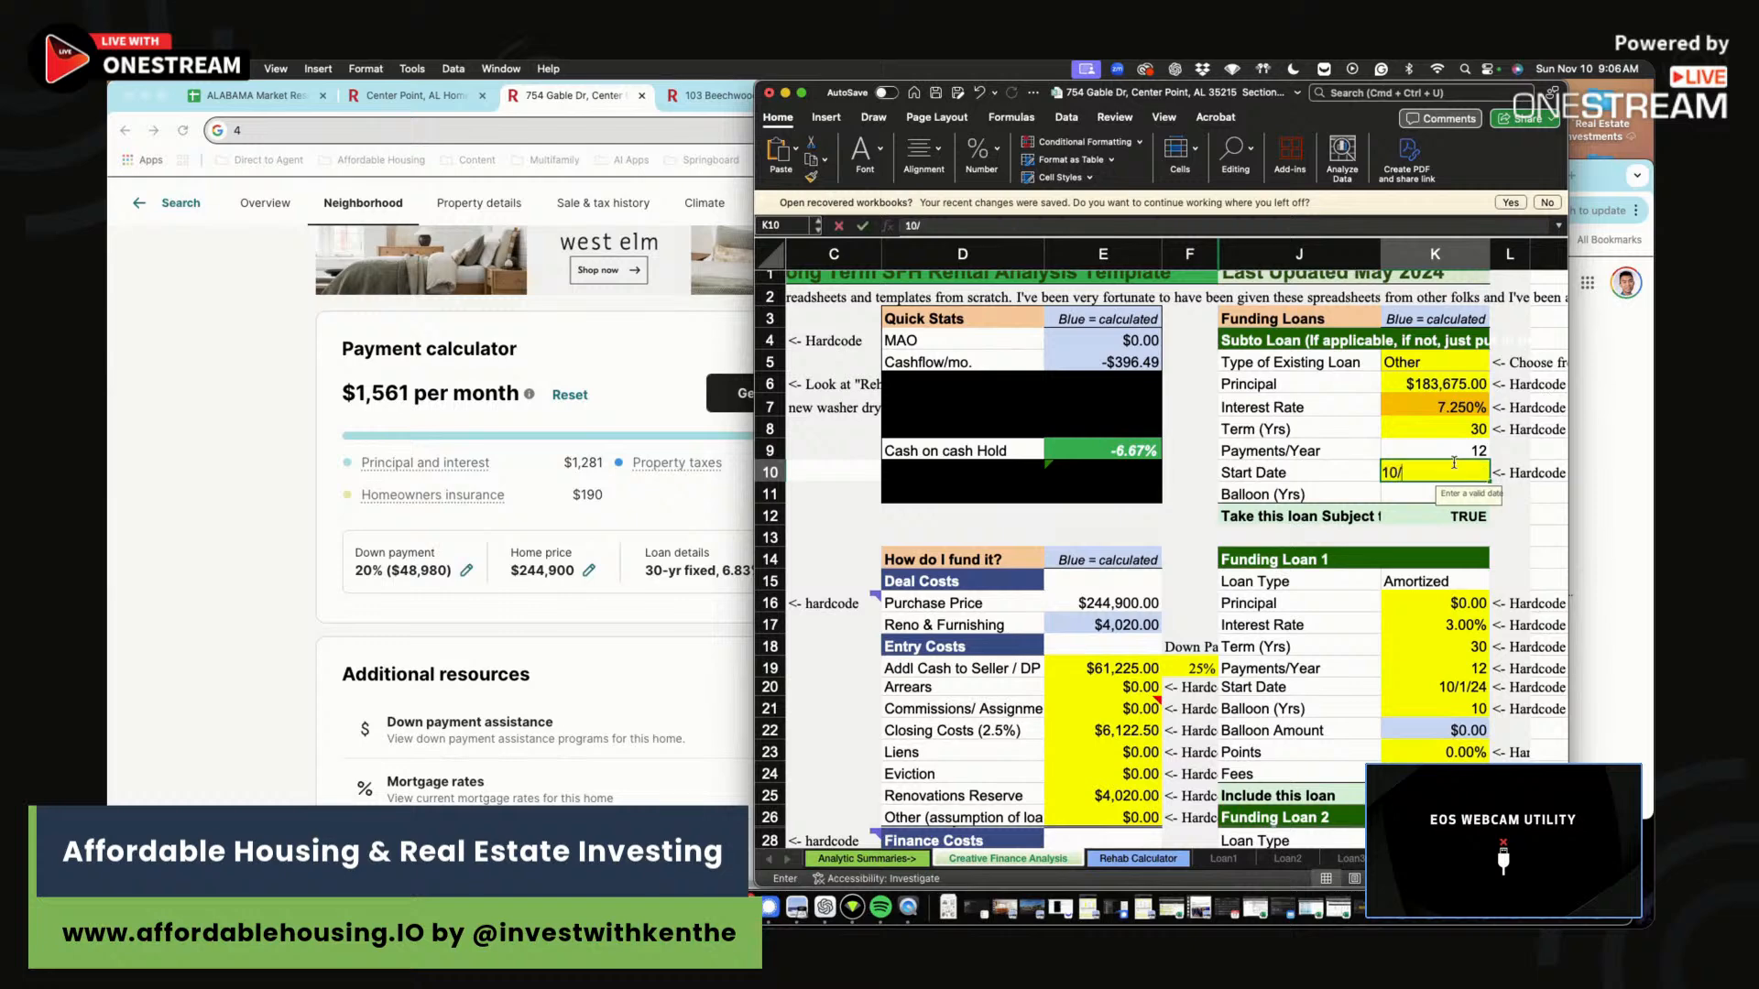
{"action": "type", "text": "1/24"}
{"action": "key", "text": "Return"}
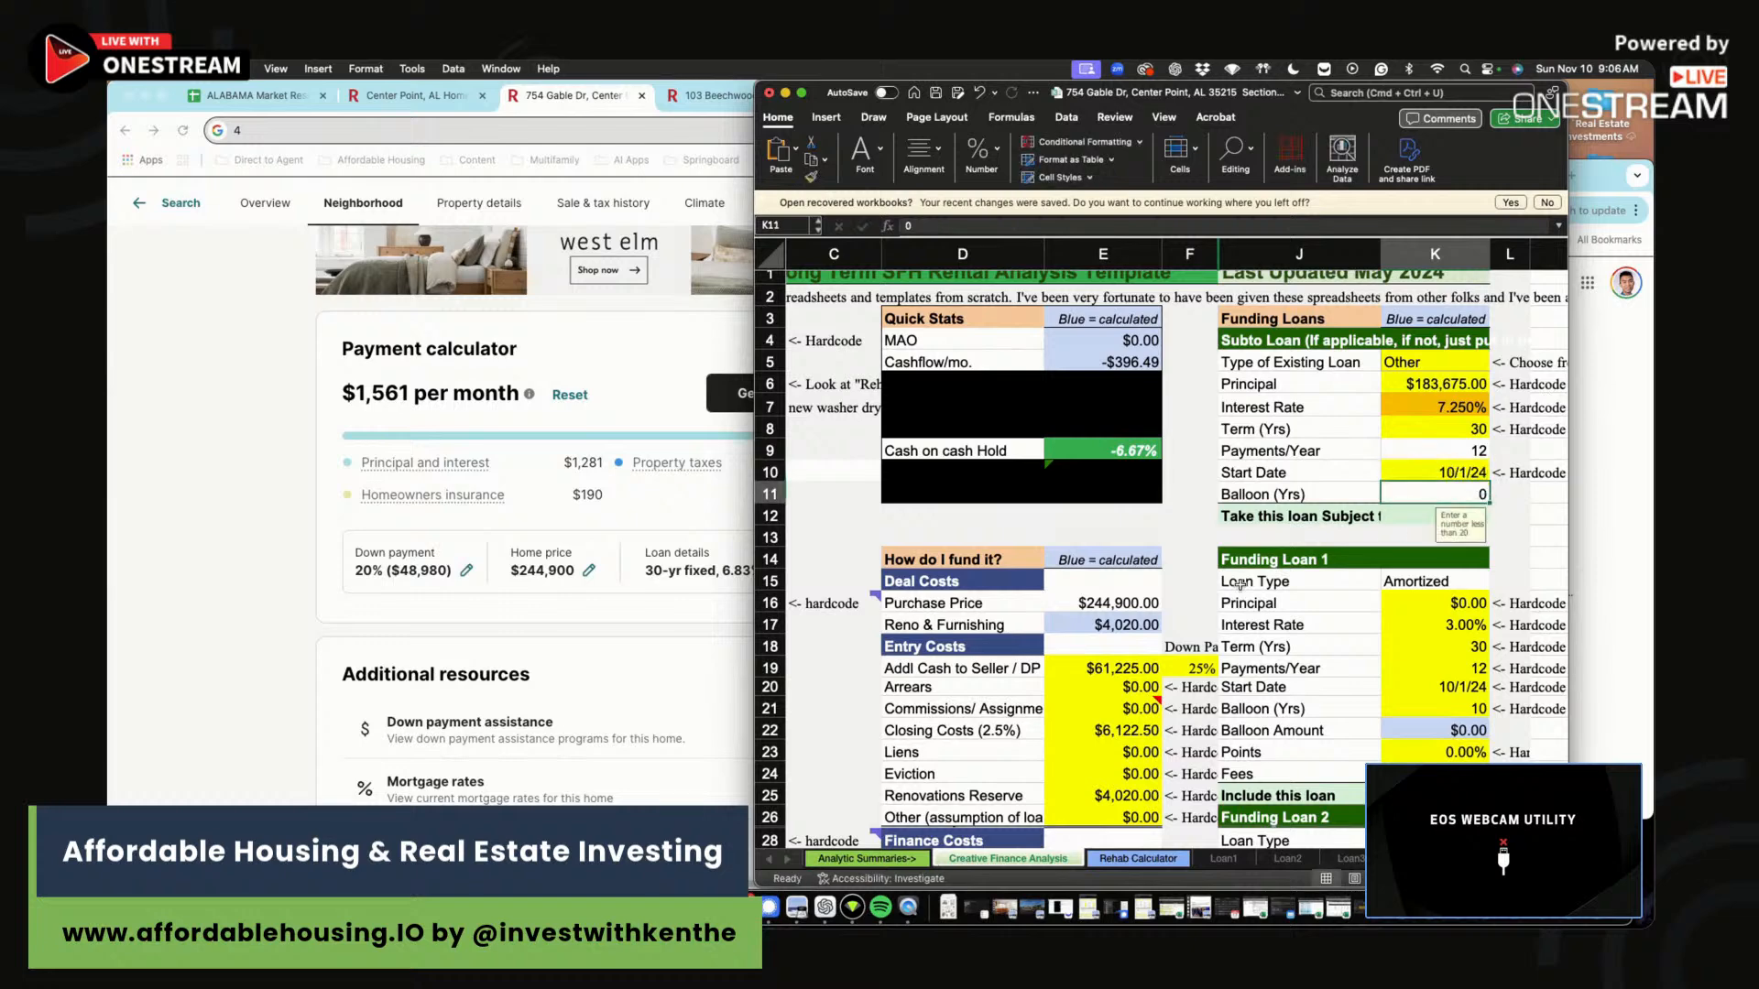
Check the monthly cashflow figure and select the extra scenario rows below the first.
{"action": "scroll", "coordinate": [1243, 584], "scroll_direction": "down", "scroll_amount": 5}
{"action": "scroll", "coordinate": [1243, 583], "scroll_direction": "up", "scroll_amount": 5}
{"action": "left_click", "coordinate": [1134, 372]}
{"action": "scroll", "coordinate": [1210, 646], "scroll_direction": "down", "scroll_amount": 1}
{"action": "scroll", "coordinate": [1210, 645], "scroll_direction": "down", "scroll_amount": 10}
{"action": "mouse_move", "coordinate": [962, 630]}
{"action": "left_mouse_down"}
{"action": "mouse_move", "coordinate": [1553, 676]}
{"action": "mouse_move", "coordinate": [962, 652]}
{"action": "left_mouse_up"}
Clear the extra scenario rows 46 and 47.
{"action": "type", "text": "4"}
{"action": "left_click", "coordinate": [1415, 673]}
{"action": "key", "text": "Delete"}
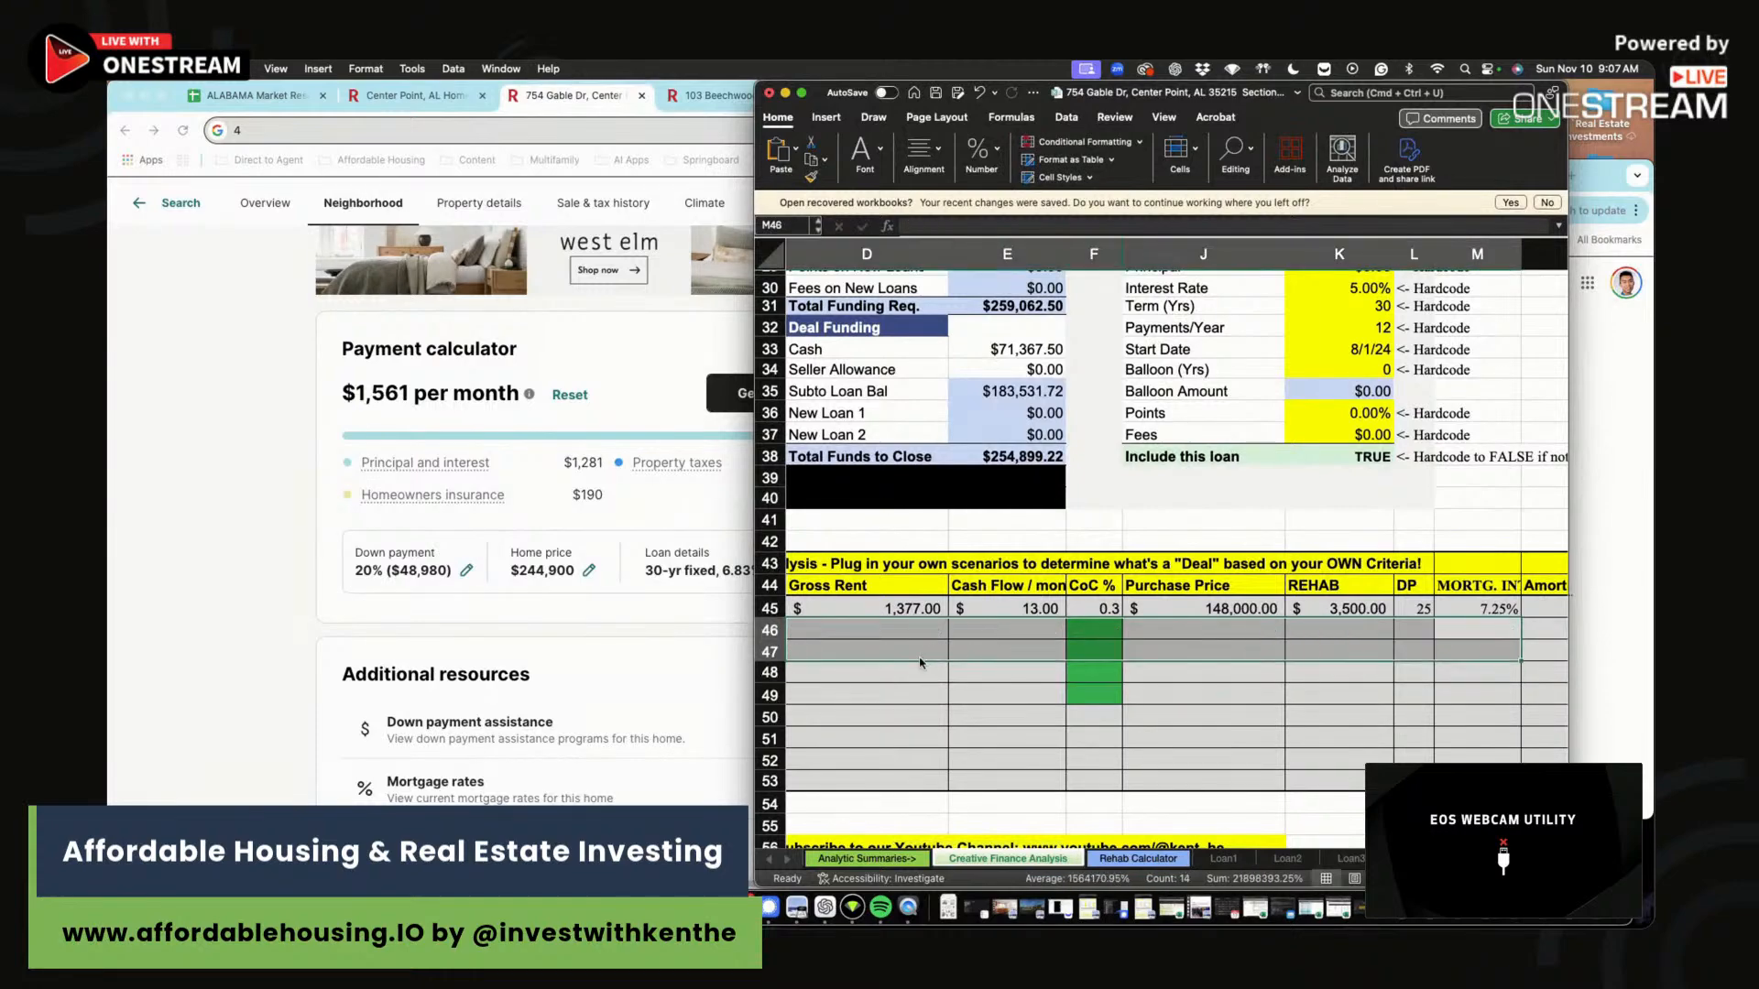
Compare the first scenario's Gross Rent with the Monthly Income Rents figure.
{"action": "left_click", "coordinate": [930, 608]}
{"action": "type", "text": "1577"}
{"action": "left_click", "coordinate": [988, 495]}
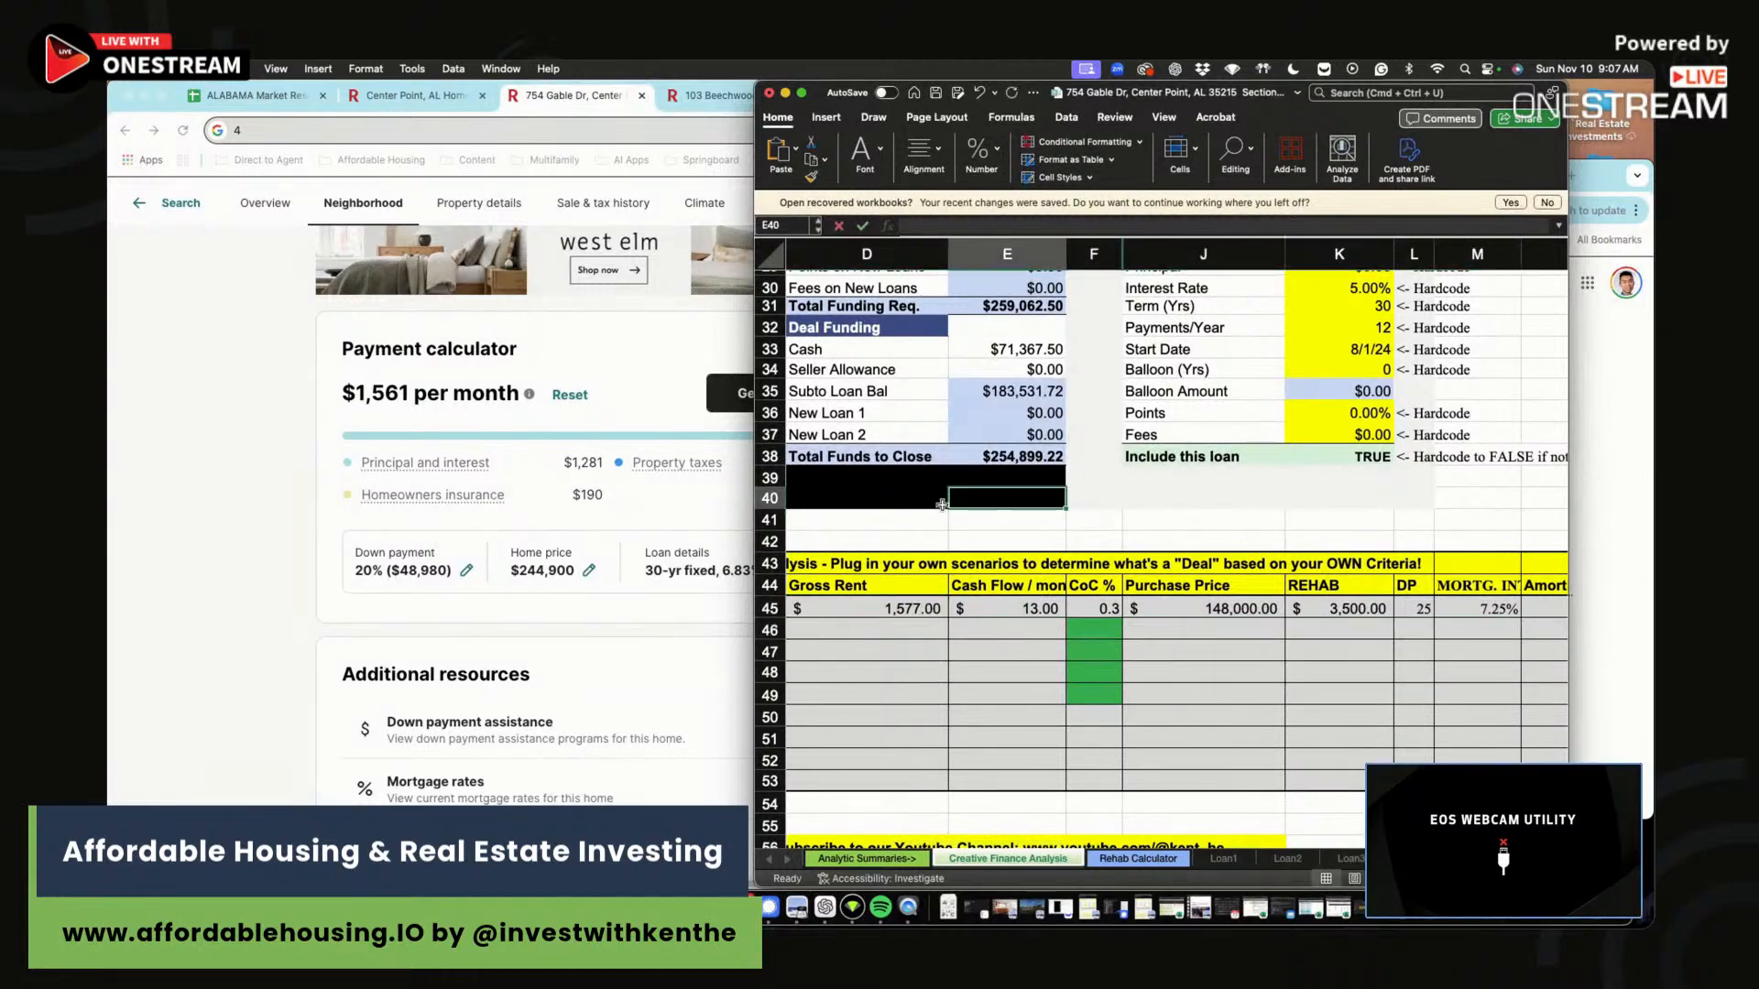
{"action": "scroll", "coordinate": [987, 495], "scroll_direction": "up", "scroll_amount": 5}
{"action": "left_click_drag", "start_coordinate": [1191, 373], "coordinate": [806, 485]}
{"action": "scroll", "coordinate": [1090, 458], "scroll_direction": "up", "scroll_amount": 3}
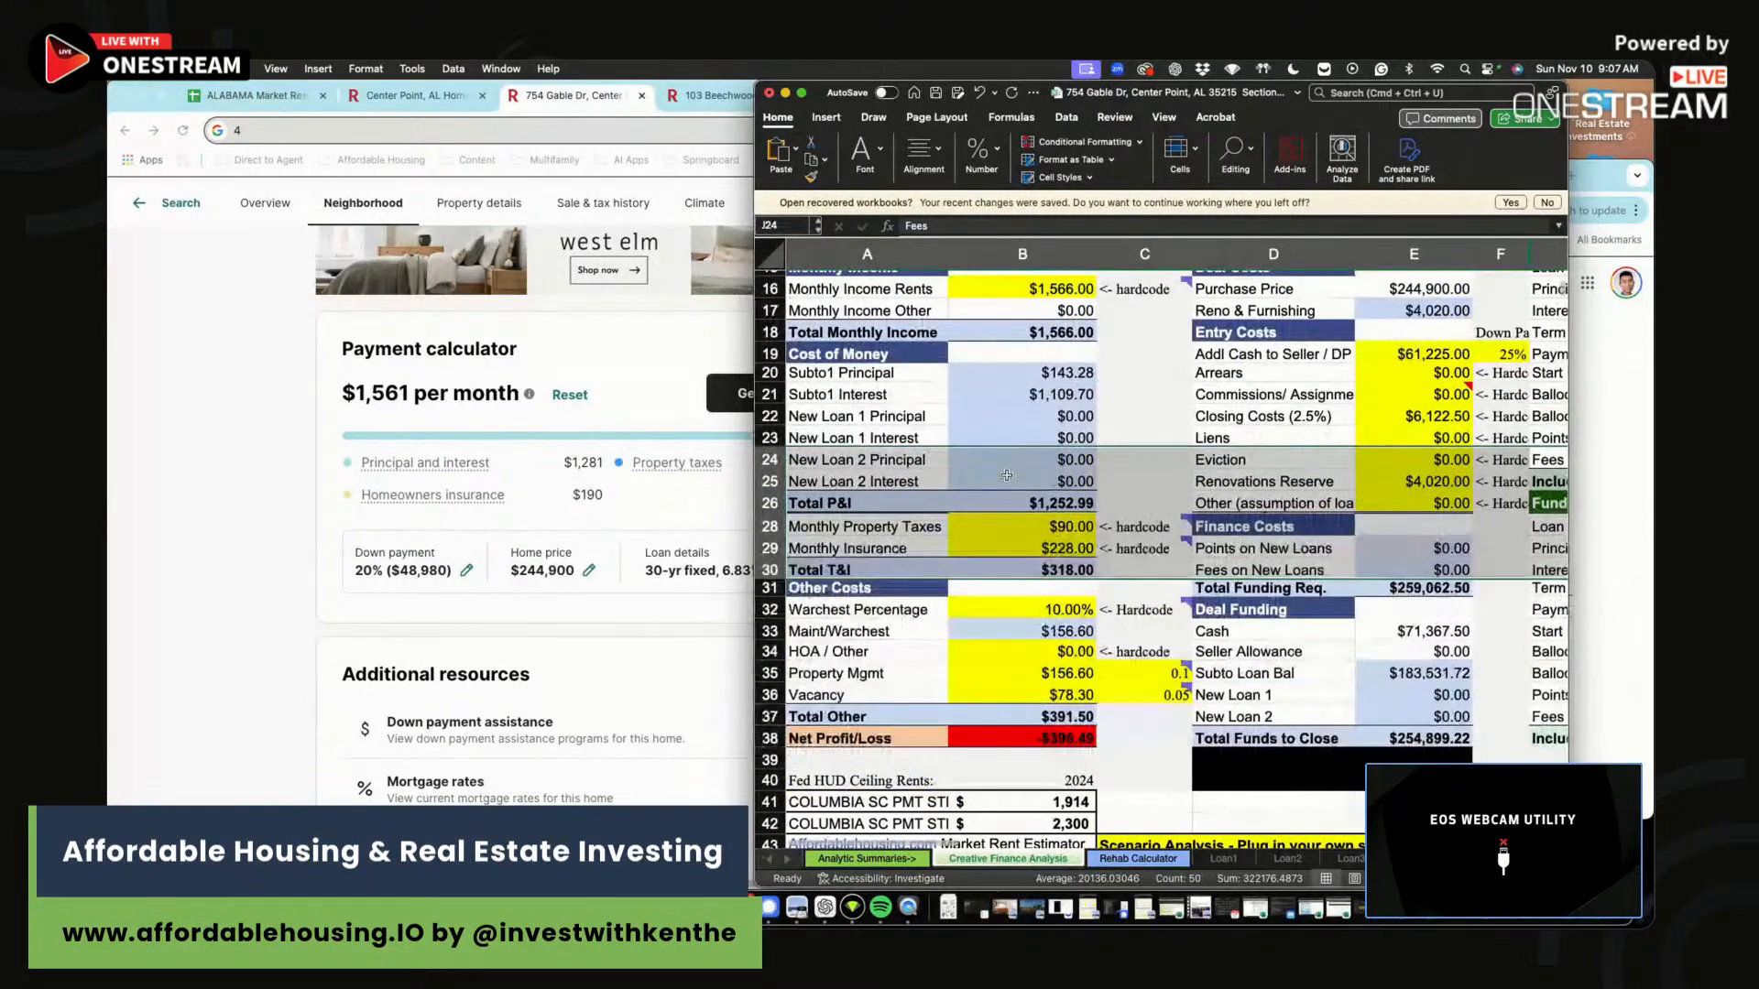
{"action": "left_click", "coordinate": [1083, 290]}
{"action": "scroll", "coordinate": [1281, 550], "scroll_direction": "down", "scroll_amount": 5}
{"action": "scroll", "coordinate": [1281, 550], "scroll_direction": "down", "scroll_amount": 2}
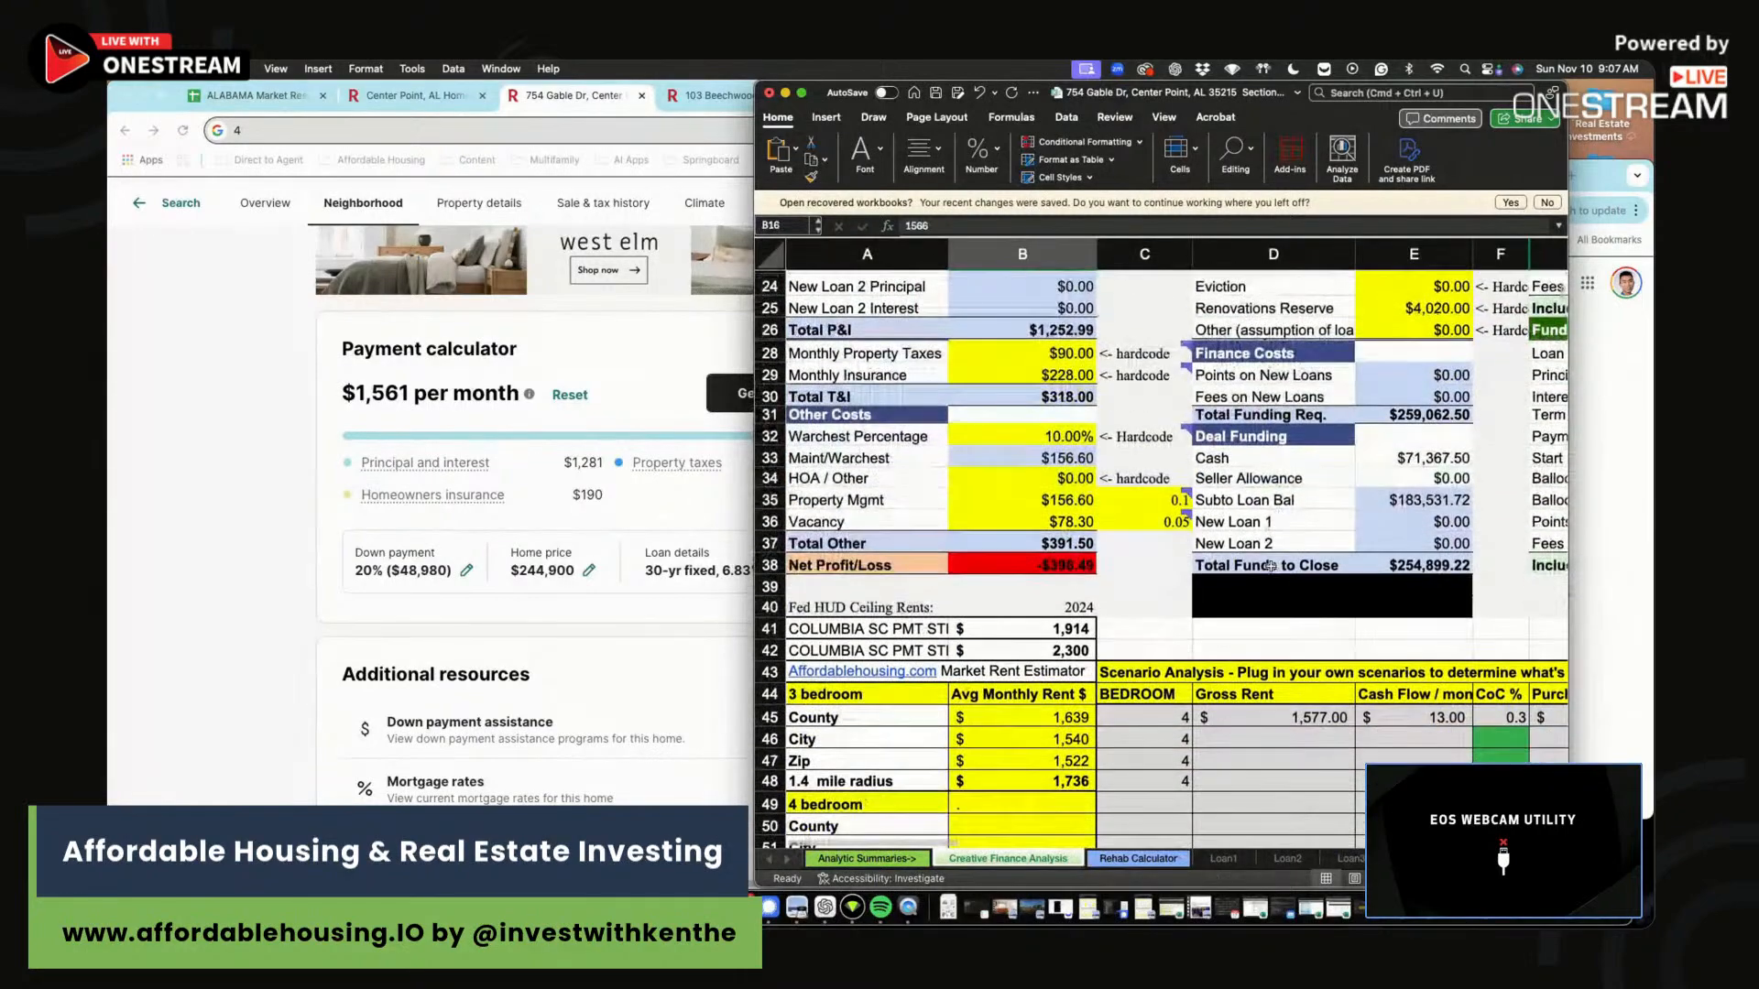
Enter $1,566 gross rent and -396 cash flow in the first scenario row.
{"action": "left_click", "coordinate": [1319, 712]}
{"action": "type", "text": "1,566"}
{"action": "key", "text": "Tab"}
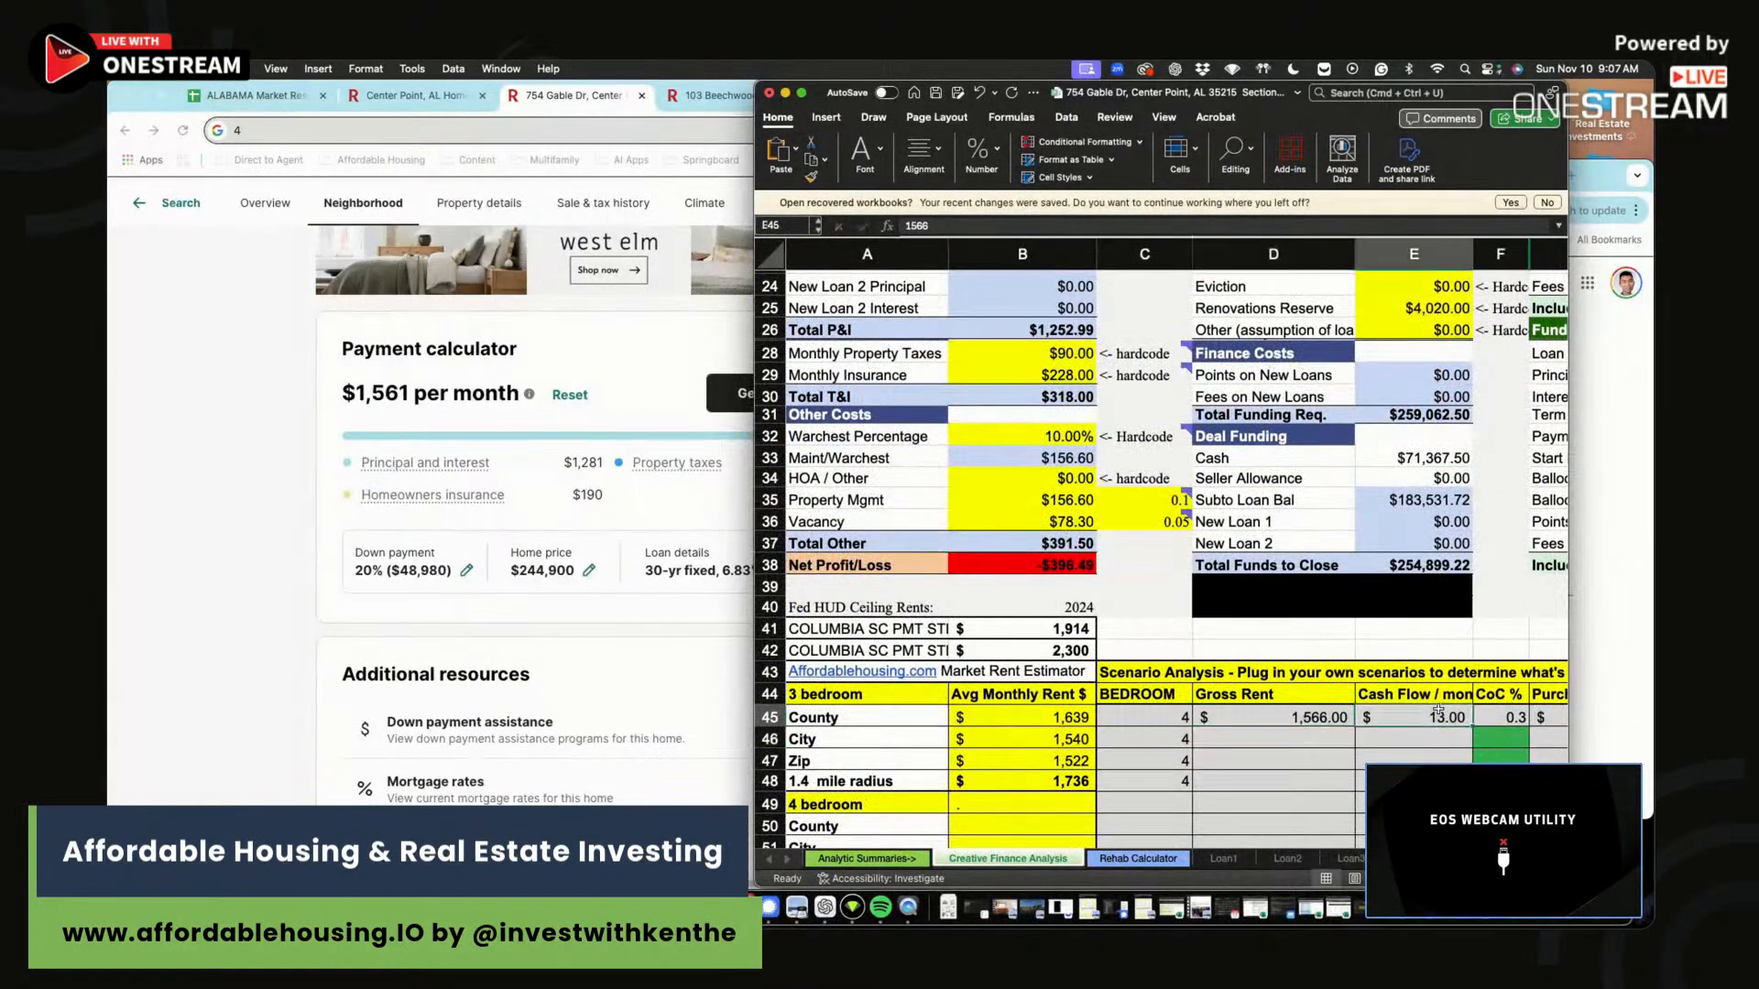
{"action": "type", "text": "-39"}
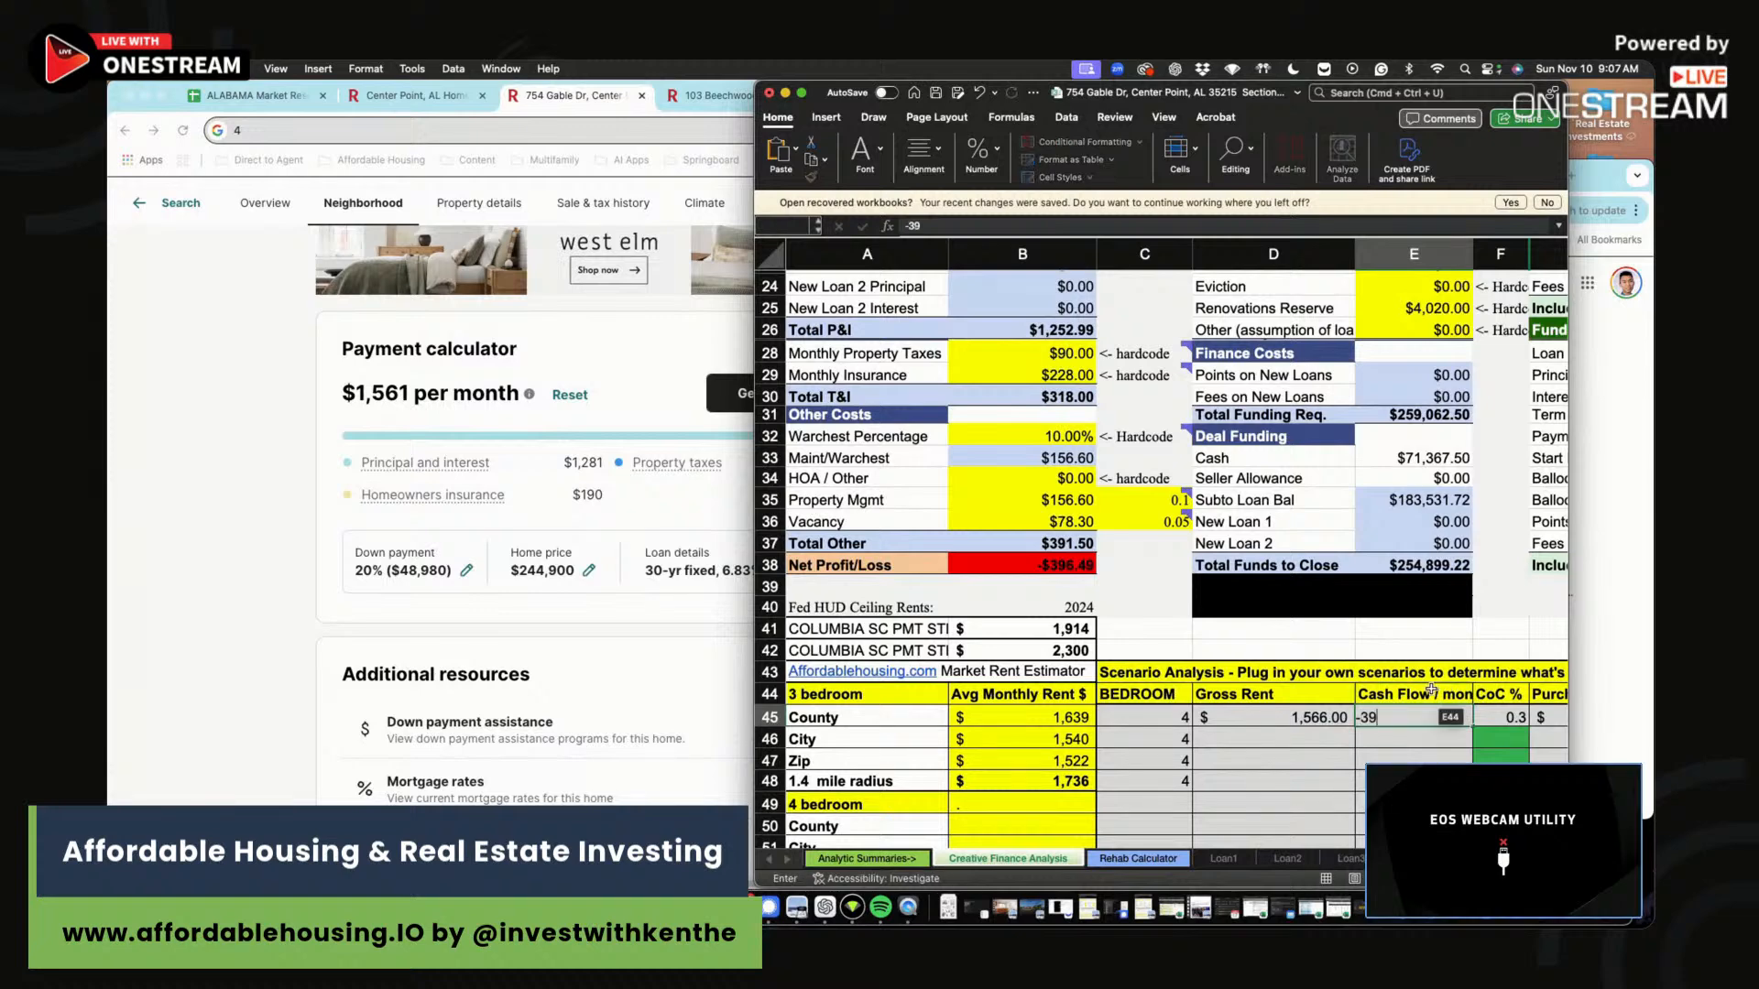
{"action": "type", "text": "6"}
{"action": "key", "text": "Return"}
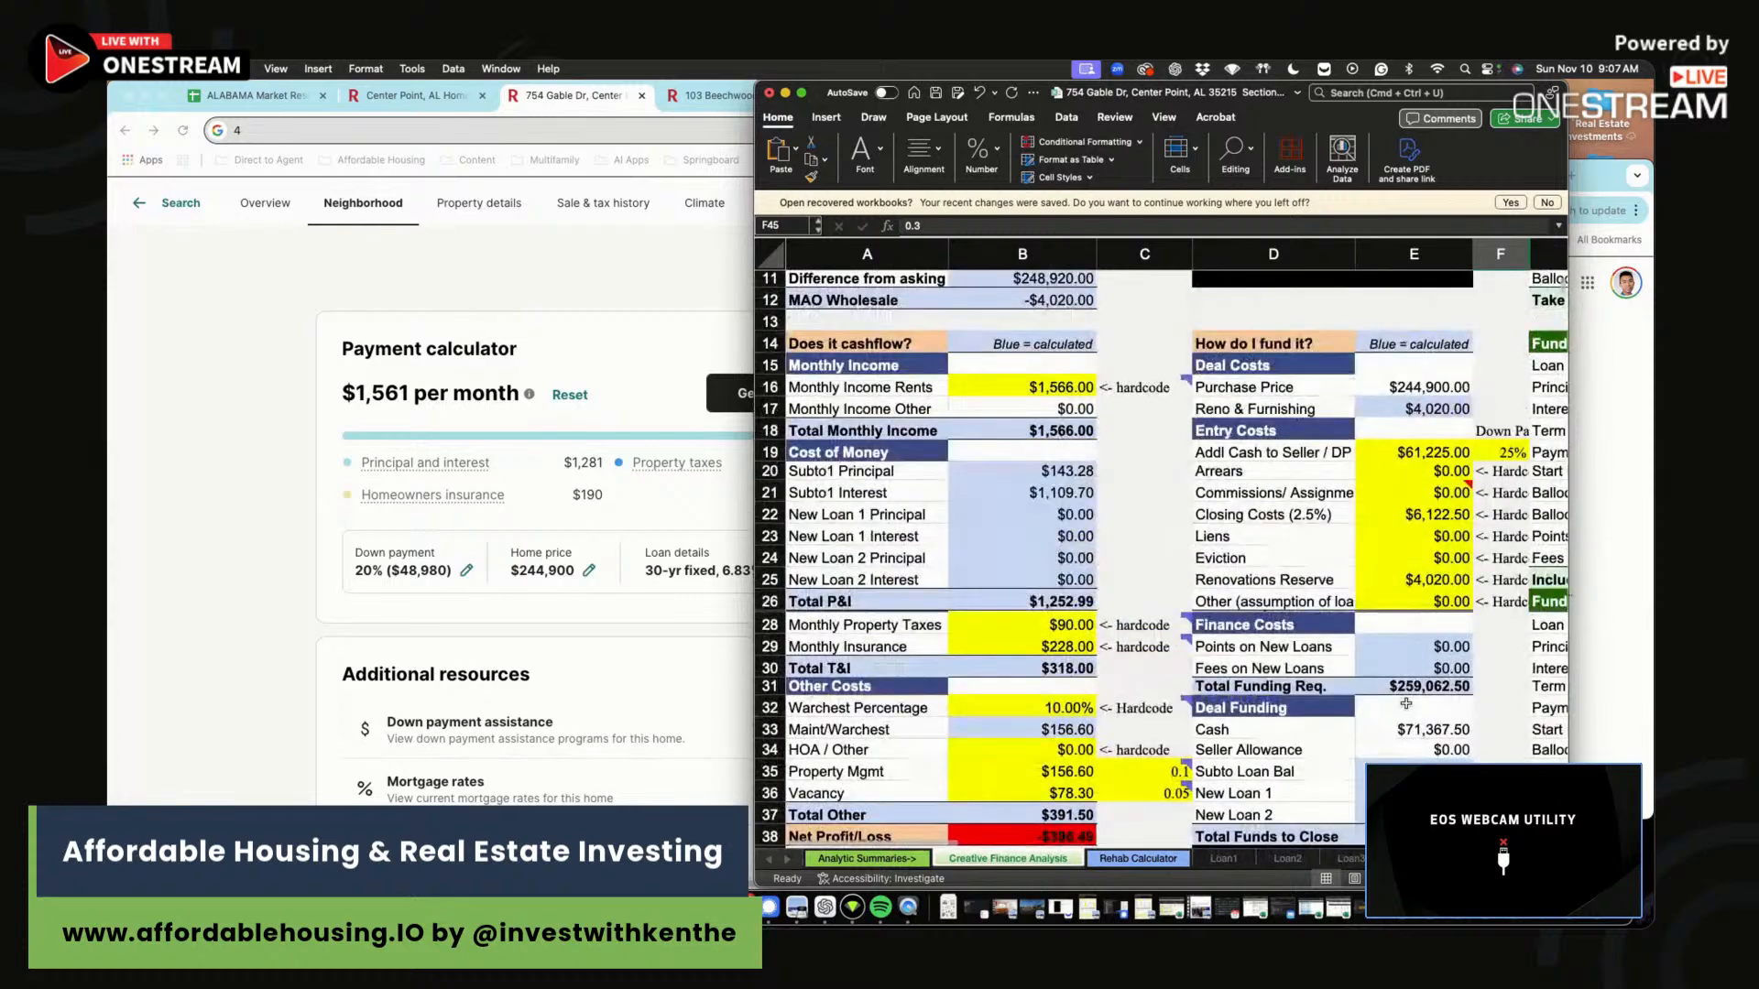
Recheck the first scenario's cash flow value.
{"action": "scroll", "coordinate": [1406, 703], "scroll_direction": "up", "scroll_amount": 5}
{"action": "scroll", "coordinate": [1398, 701], "scroll_direction": "down", "scroll_amount": 9}
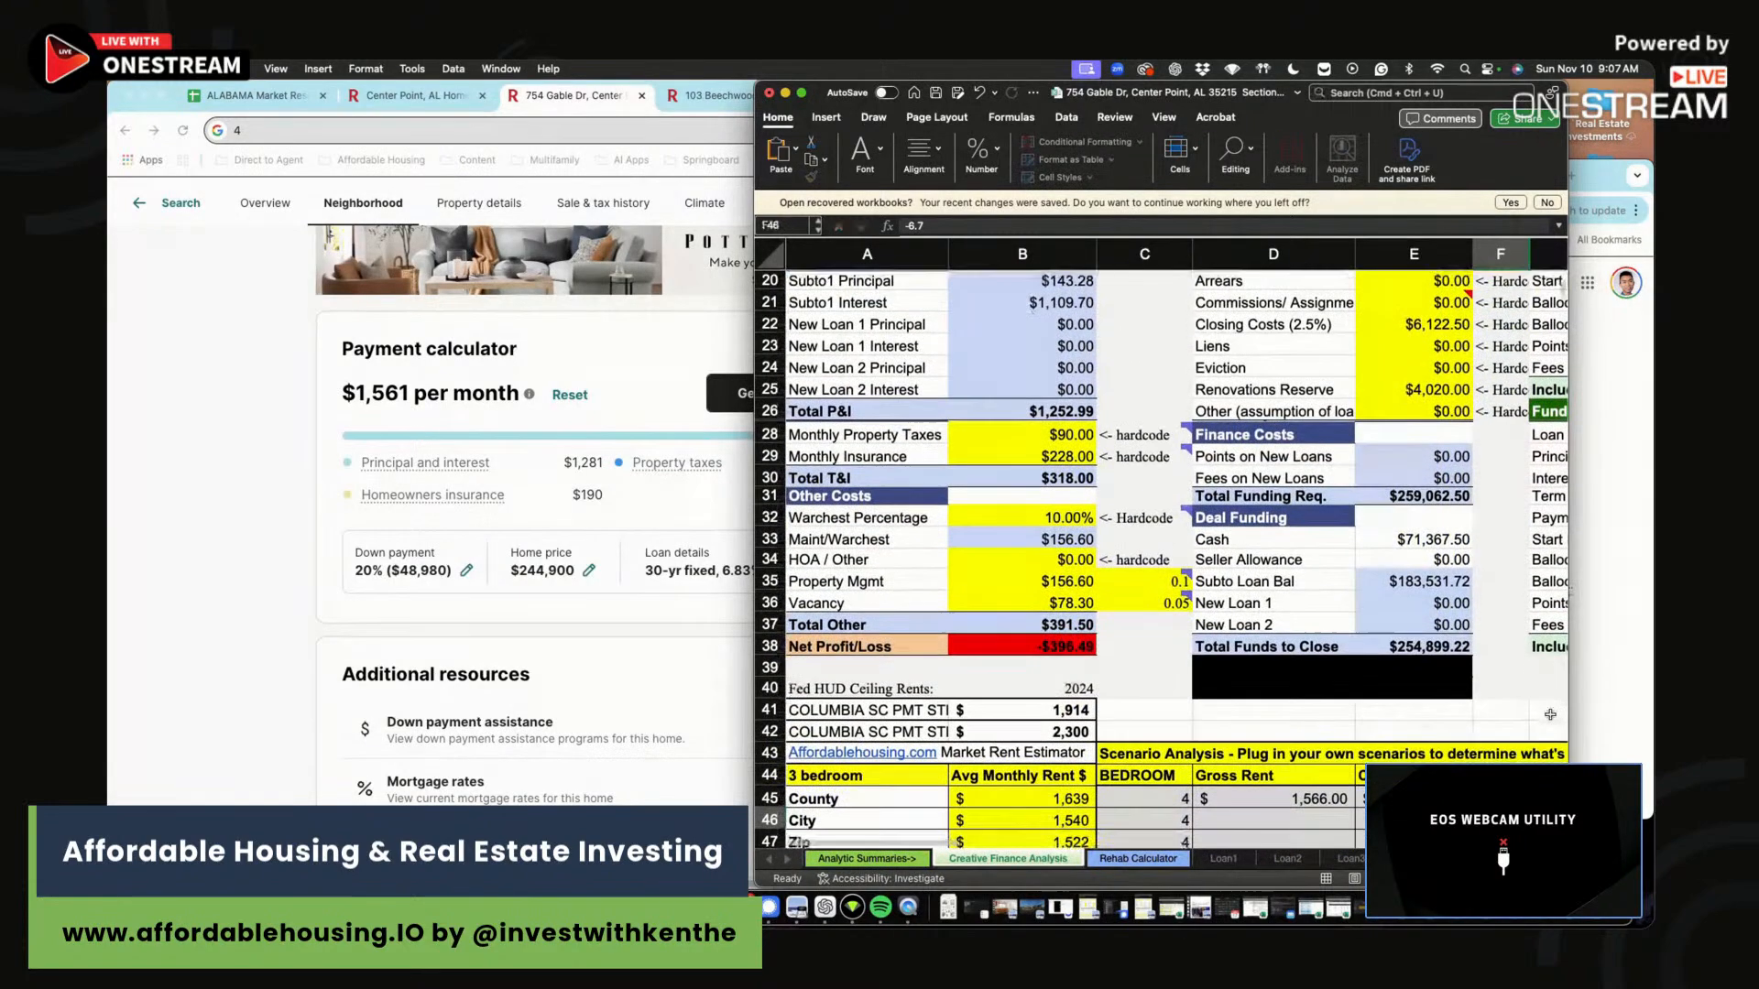
{"action": "left_click", "coordinate": [1321, 797]}
{"action": "scroll", "coordinate": [1322, 792], "scroll_direction": "right", "scroll_amount": 4}
{"action": "scroll", "coordinate": [1322, 786], "scroll_direction": "up", "scroll_amount": 8}
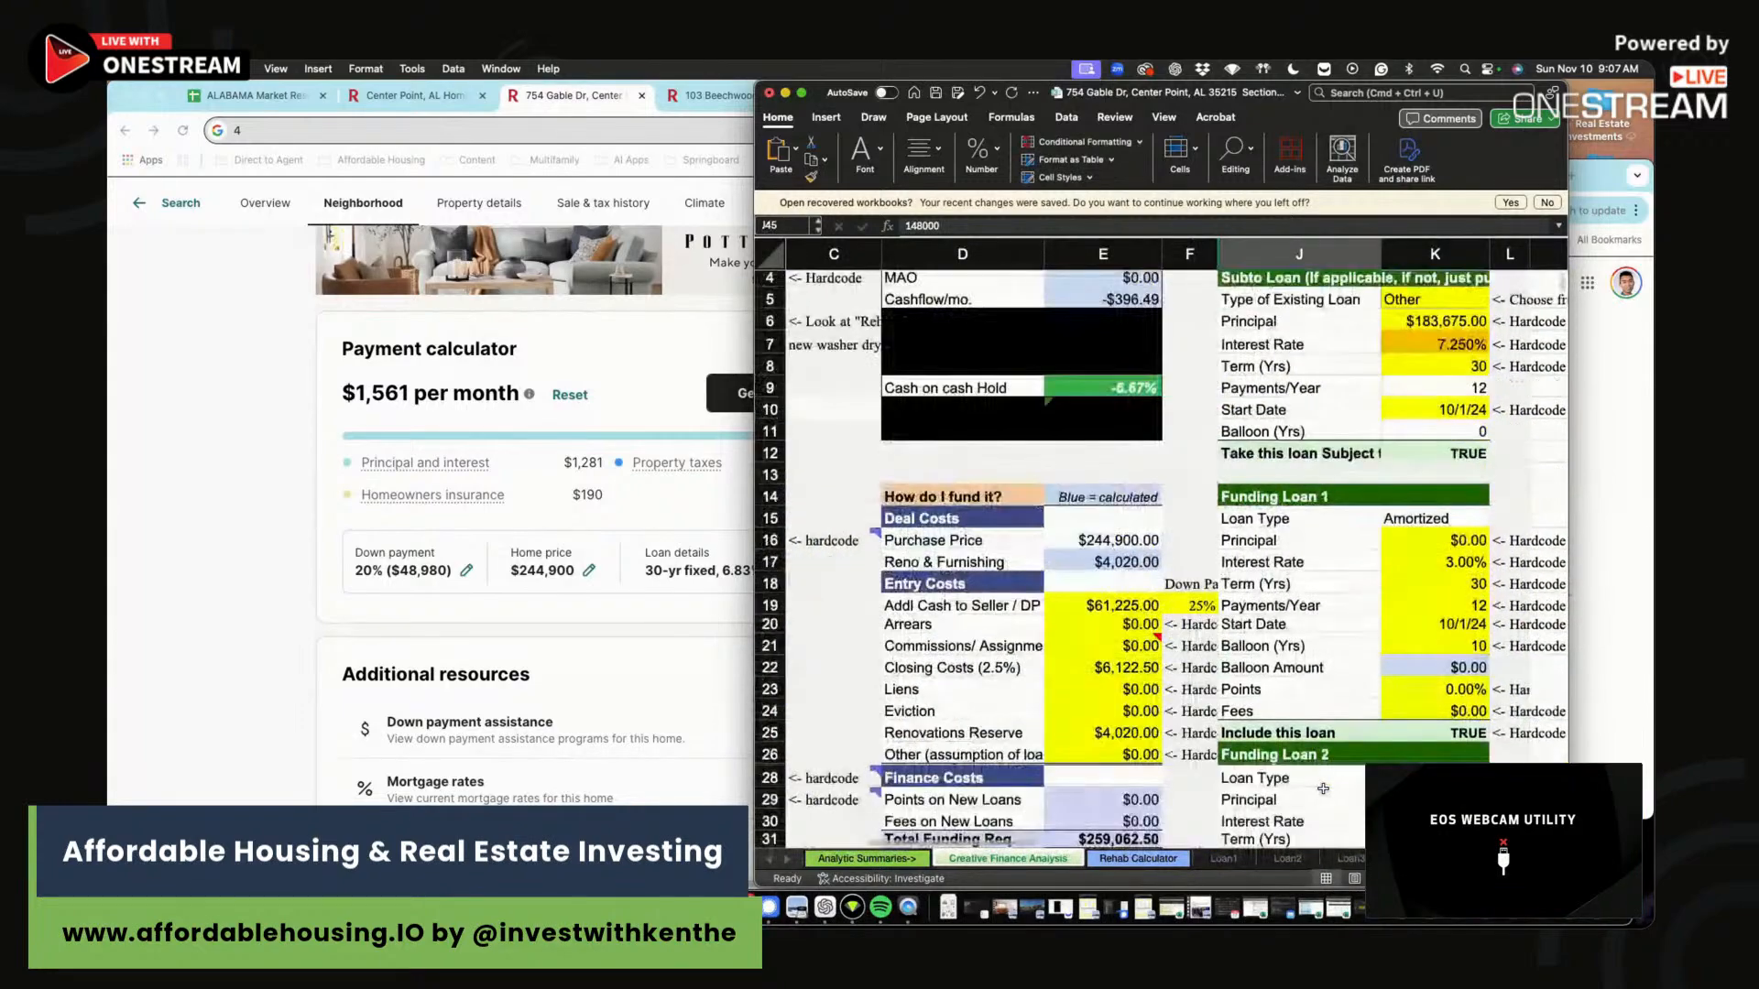
{"action": "scroll", "coordinate": [1326, 774], "scroll_direction": "down", "scroll_amount": 4}
{"action": "scroll", "coordinate": [1319, 742], "scroll_direction": "up", "scroll_amount": 5}
Review the cells around the first Scenario Analysis row.
{"action": "left_click_drag", "start_coordinate": [1282, 503], "coordinate": [916, 520]}
{"action": "scroll", "coordinate": [1008, 530], "scroll_direction": "left", "scroll_amount": 4}
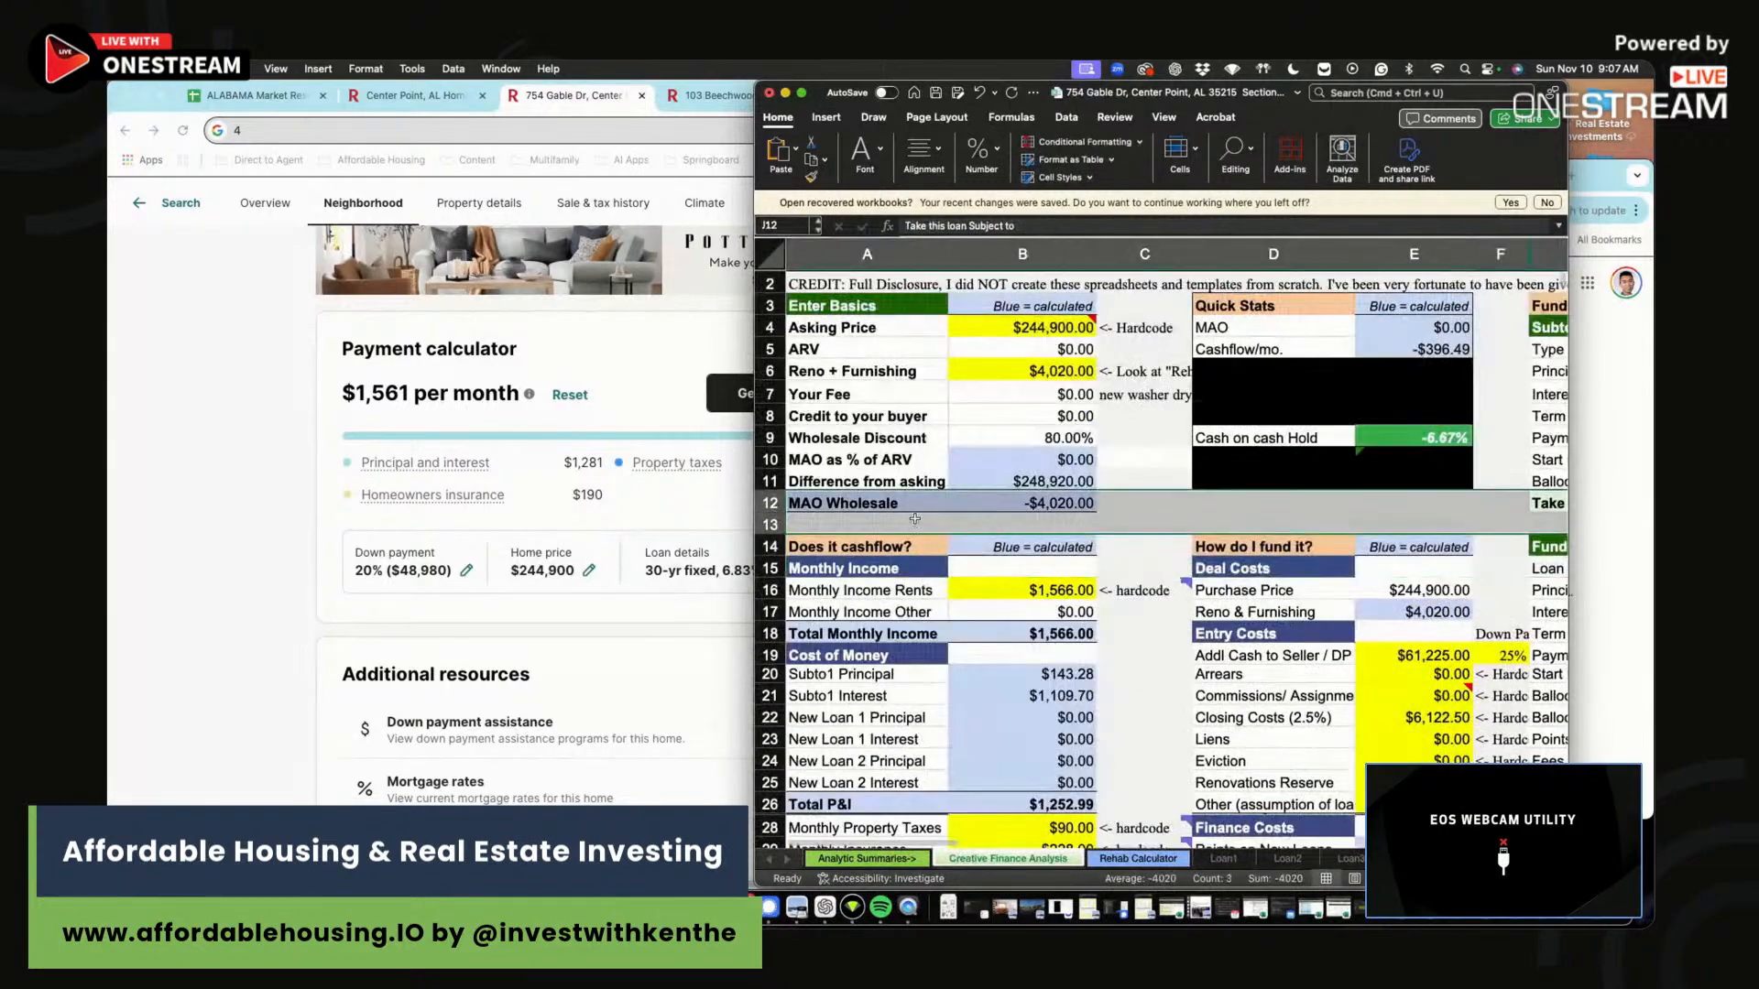
{"action": "left_click", "coordinate": [1260, 548]}
{"action": "scroll", "coordinate": [1239, 662], "scroll_direction": "down", "scroll_amount": 10}
{"action": "scroll", "coordinate": [1328, 673], "scroll_direction": "up", "scroll_amount": 2}
{"action": "left_click", "coordinate": [1415, 680]}
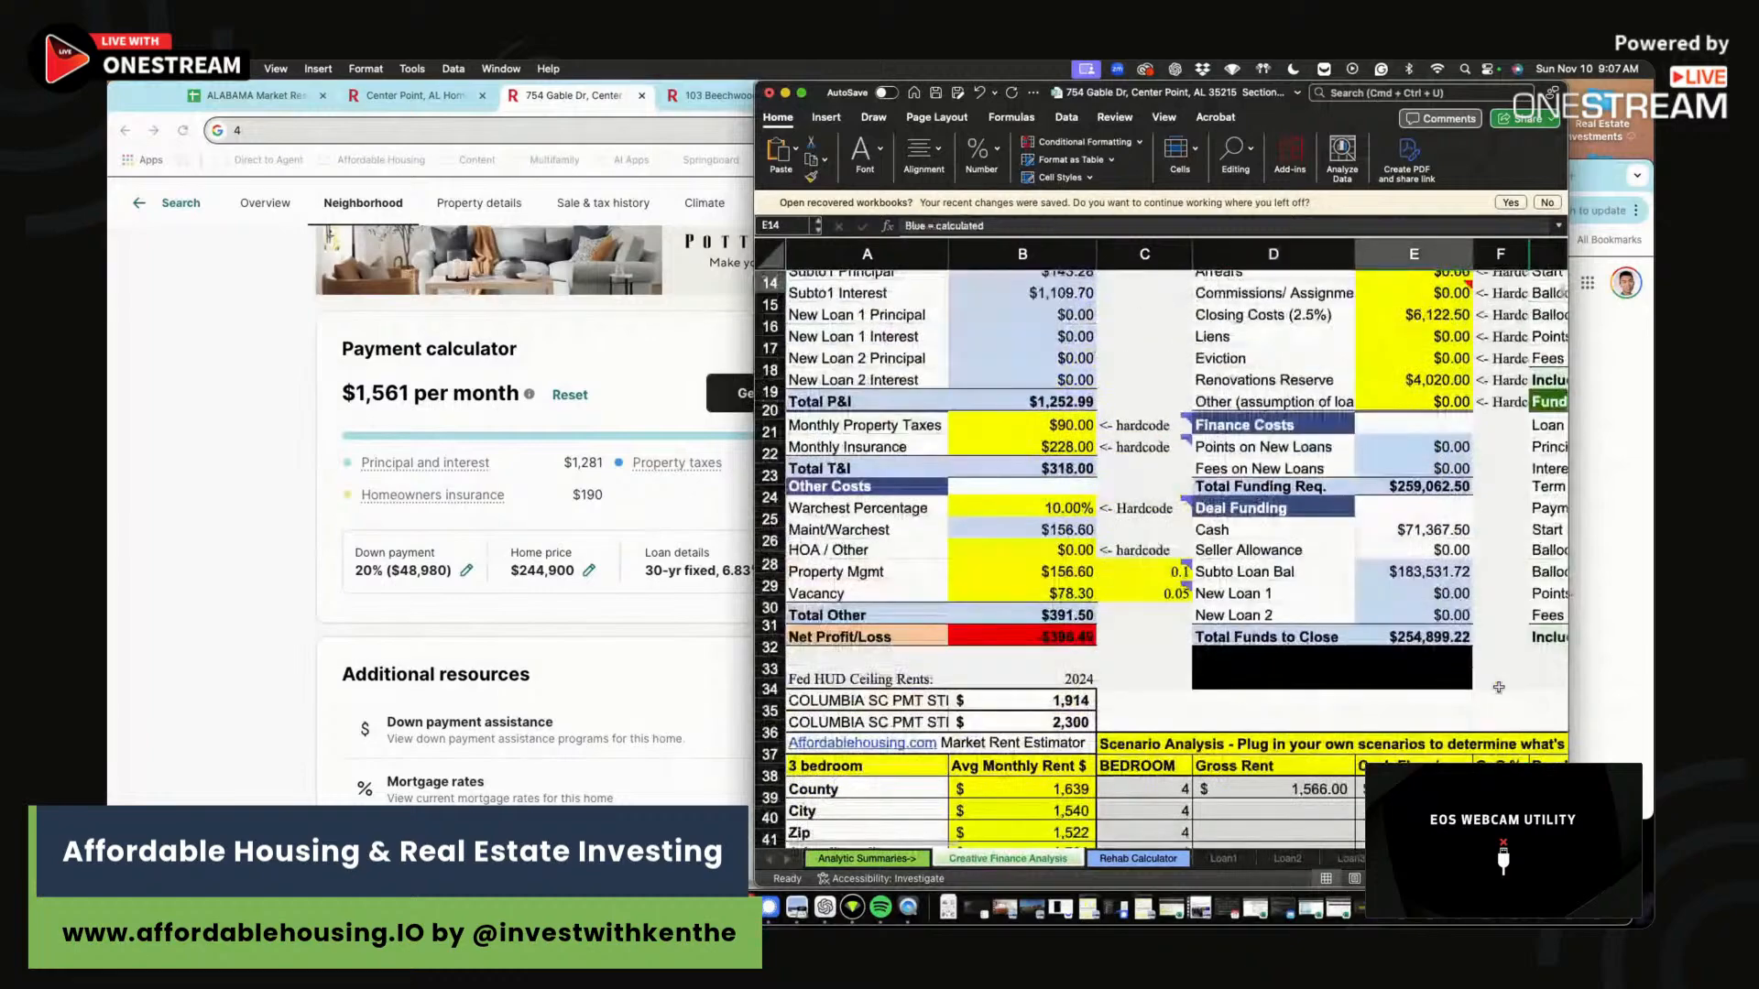
{"action": "scroll", "coordinate": [1497, 692], "scroll_direction": "up", "scroll_amount": 3}
{"action": "scroll", "coordinate": [1498, 696], "scroll_direction": "right", "scroll_amount": 2}
{"action": "left_click", "coordinate": [1502, 698]}
{"action": "scroll", "coordinate": [1499, 735], "scroll_direction": "down", "scroll_amount": 4}
{"action": "scroll", "coordinate": [1498, 735], "scroll_direction": "right", "scroll_amount": 1}
Enter a $244,900 purchase price and $4,000 rehab for scenario one.
{"action": "left_click", "coordinate": [1335, 758]}
{"action": "type", "text": "244,900"}
{"action": "key", "text": "Tab"}
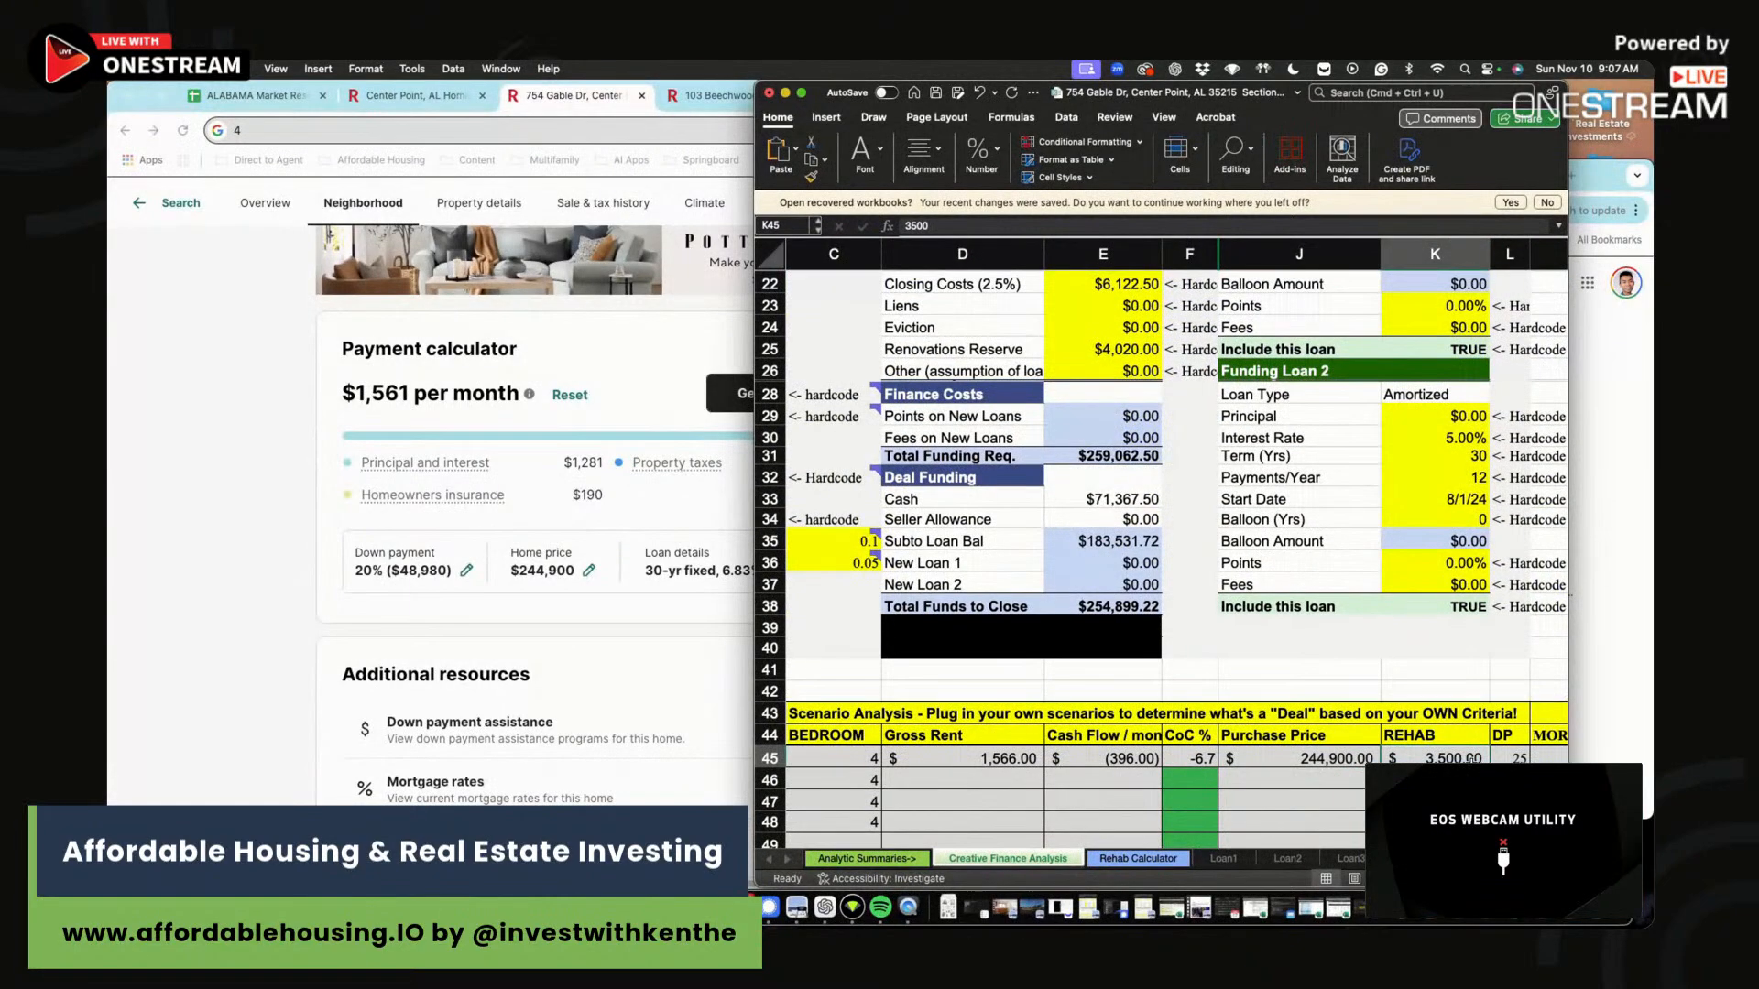
{"action": "type", "text": "4000"}
{"action": "key", "text": "Tab"}
{"action": "scroll", "coordinate": [1319, 600], "scroll_direction": "up", "scroll_amount": 8}
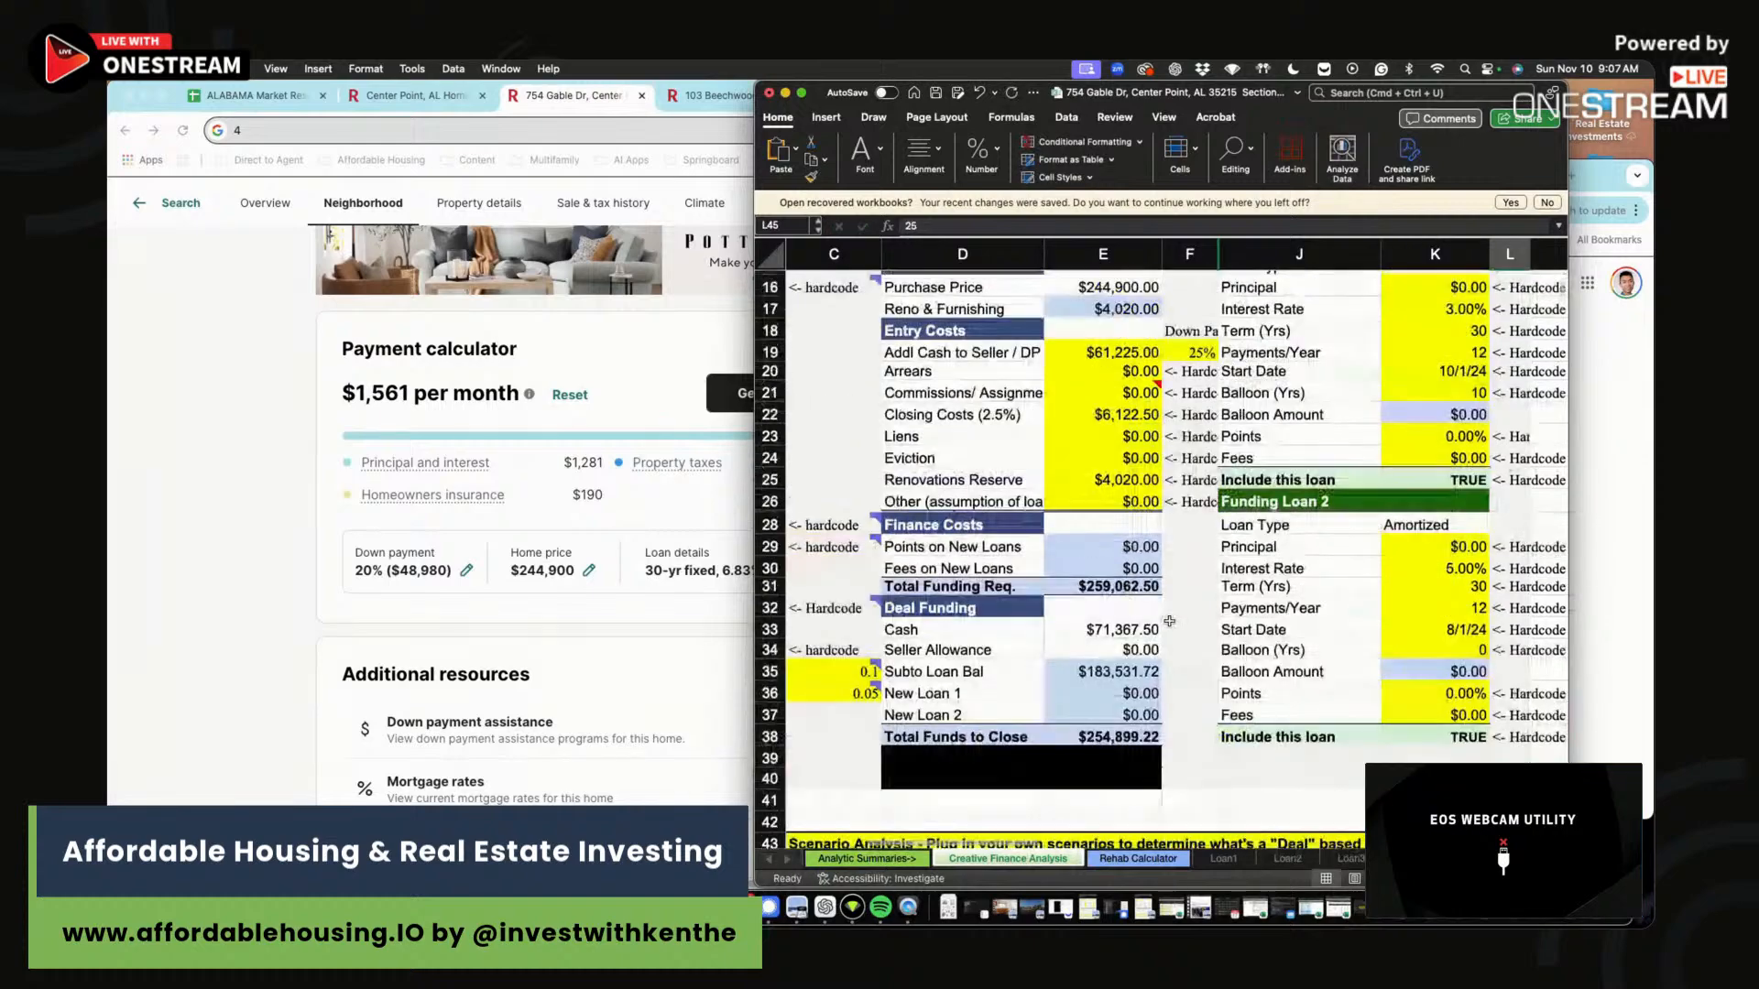
{"action": "left_click_drag", "start_coordinate": [1299, 392], "coordinate": [351, 615]}
{"action": "scroll", "coordinate": [996, 557], "scroll_direction": "up", "scroll_amount": 3}
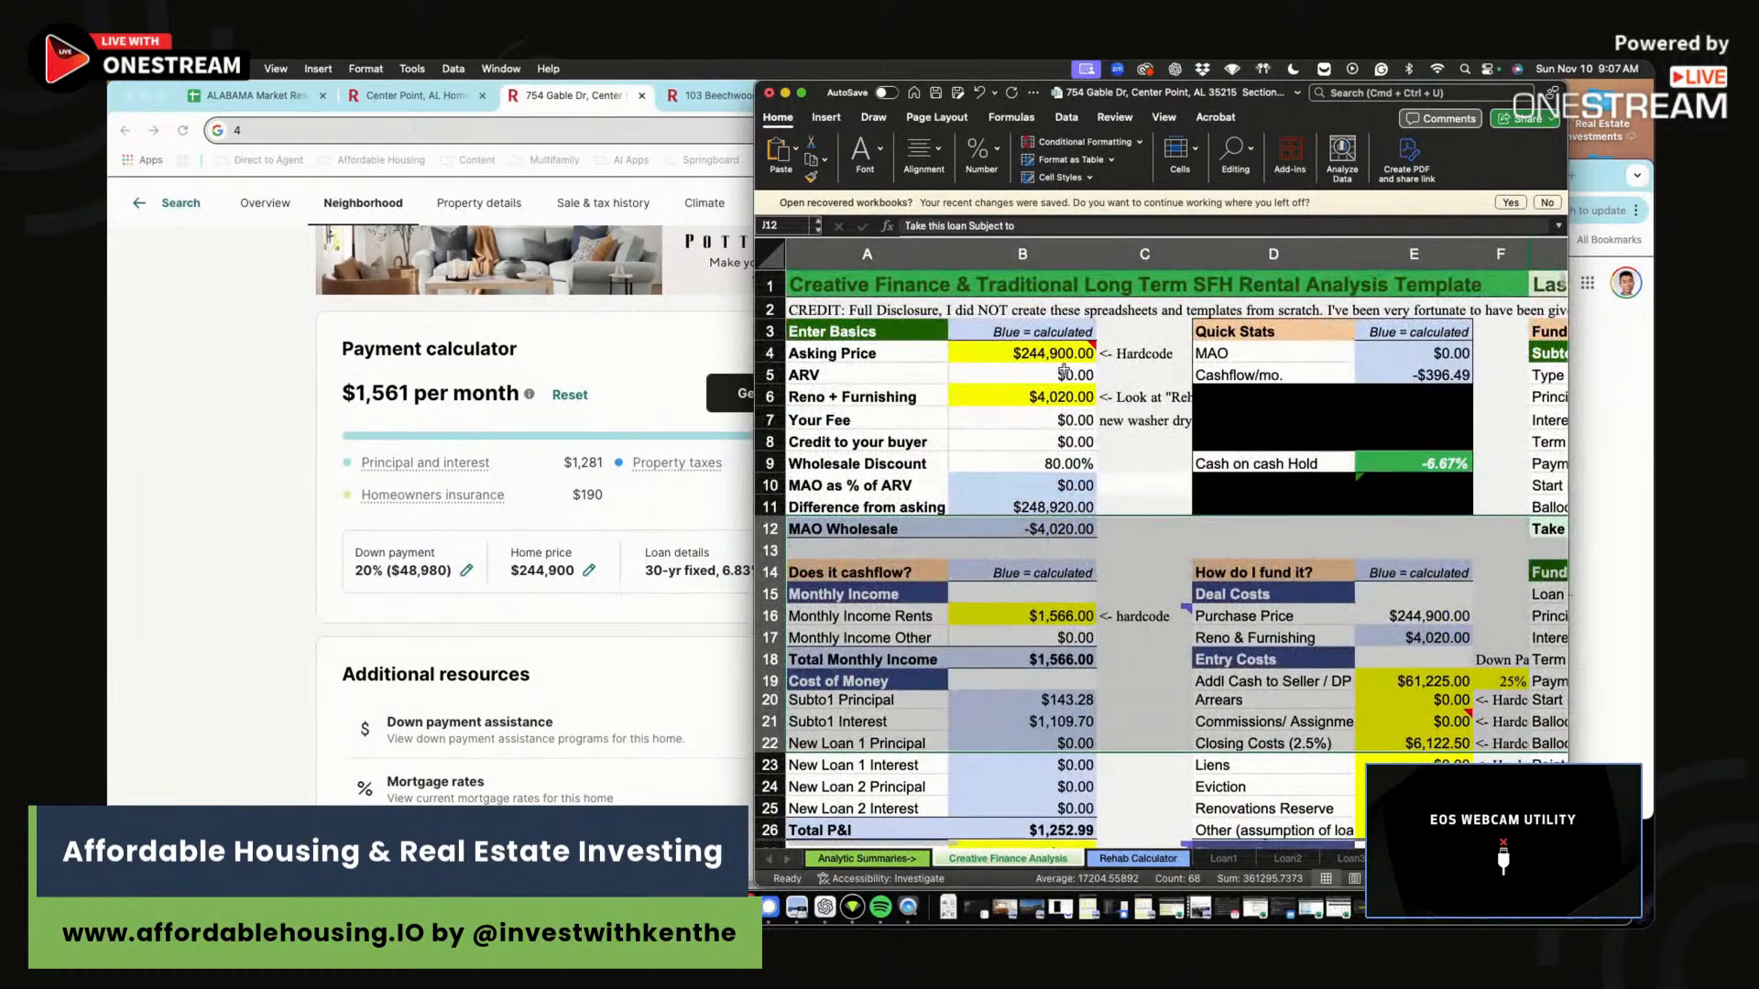
Try asking prices of 100,000 and 110,000, settling on $111,000.
{"action": "left_click", "coordinate": [1059, 353]}
{"action": "type", "text": "100,000"}
{"action": "key", "text": "Return"}
{"action": "left_click", "coordinate": [1048, 353]}
{"action": "type", "text": "110,000"}
{"action": "key", "text": "Return"}
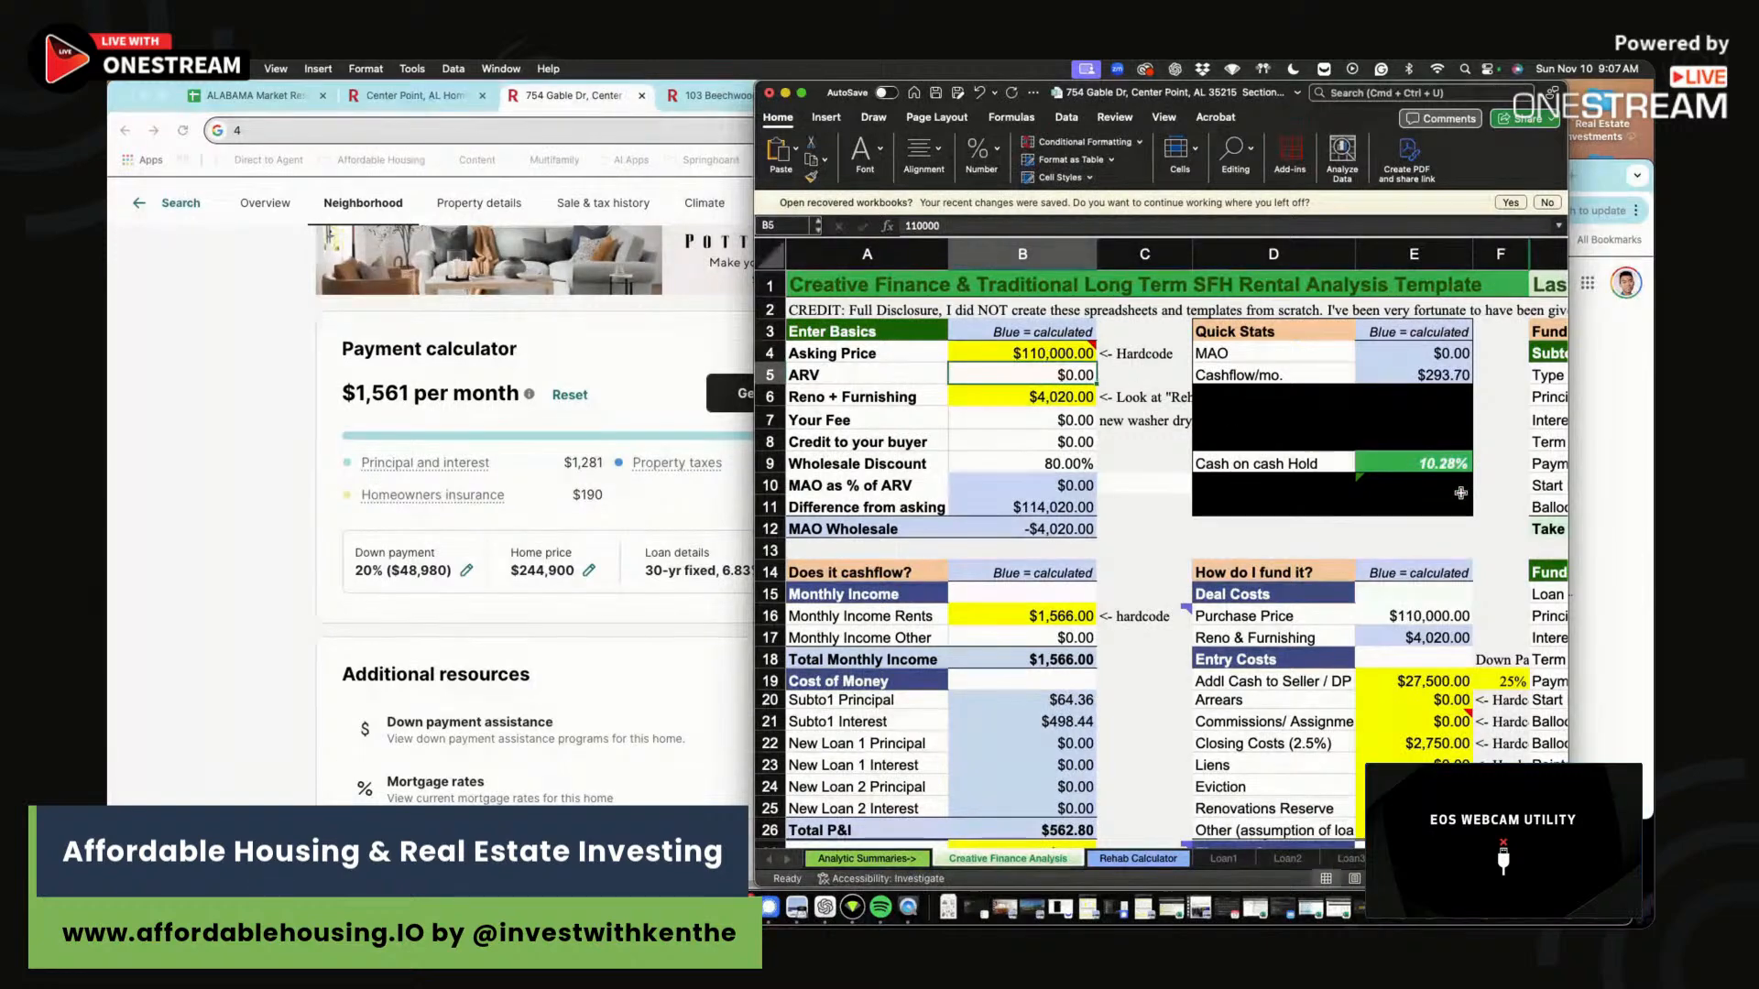
{"action": "left_click", "coordinate": [1071, 355]}
{"action": "type", "text": "111,000"}
{"action": "key", "text": "Return"}
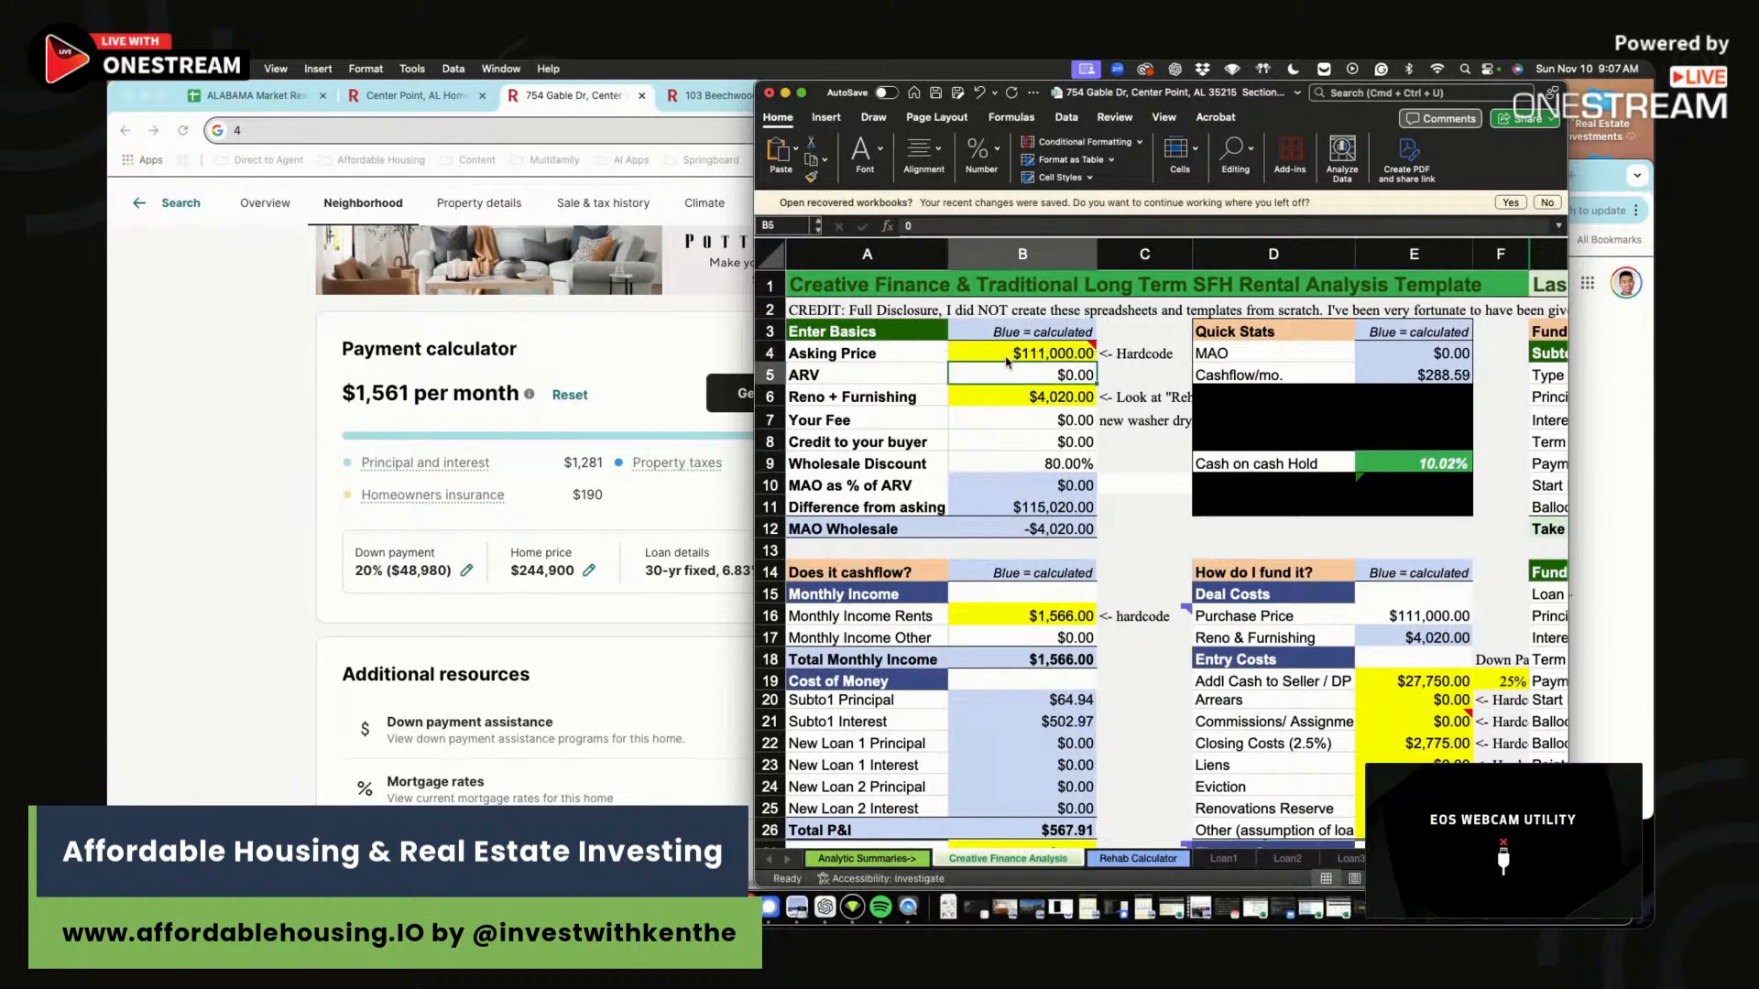
Enter $1,566 gross rent and the cash flow in the second scenario row.
{"action": "left_click", "coordinate": [1161, 448]}
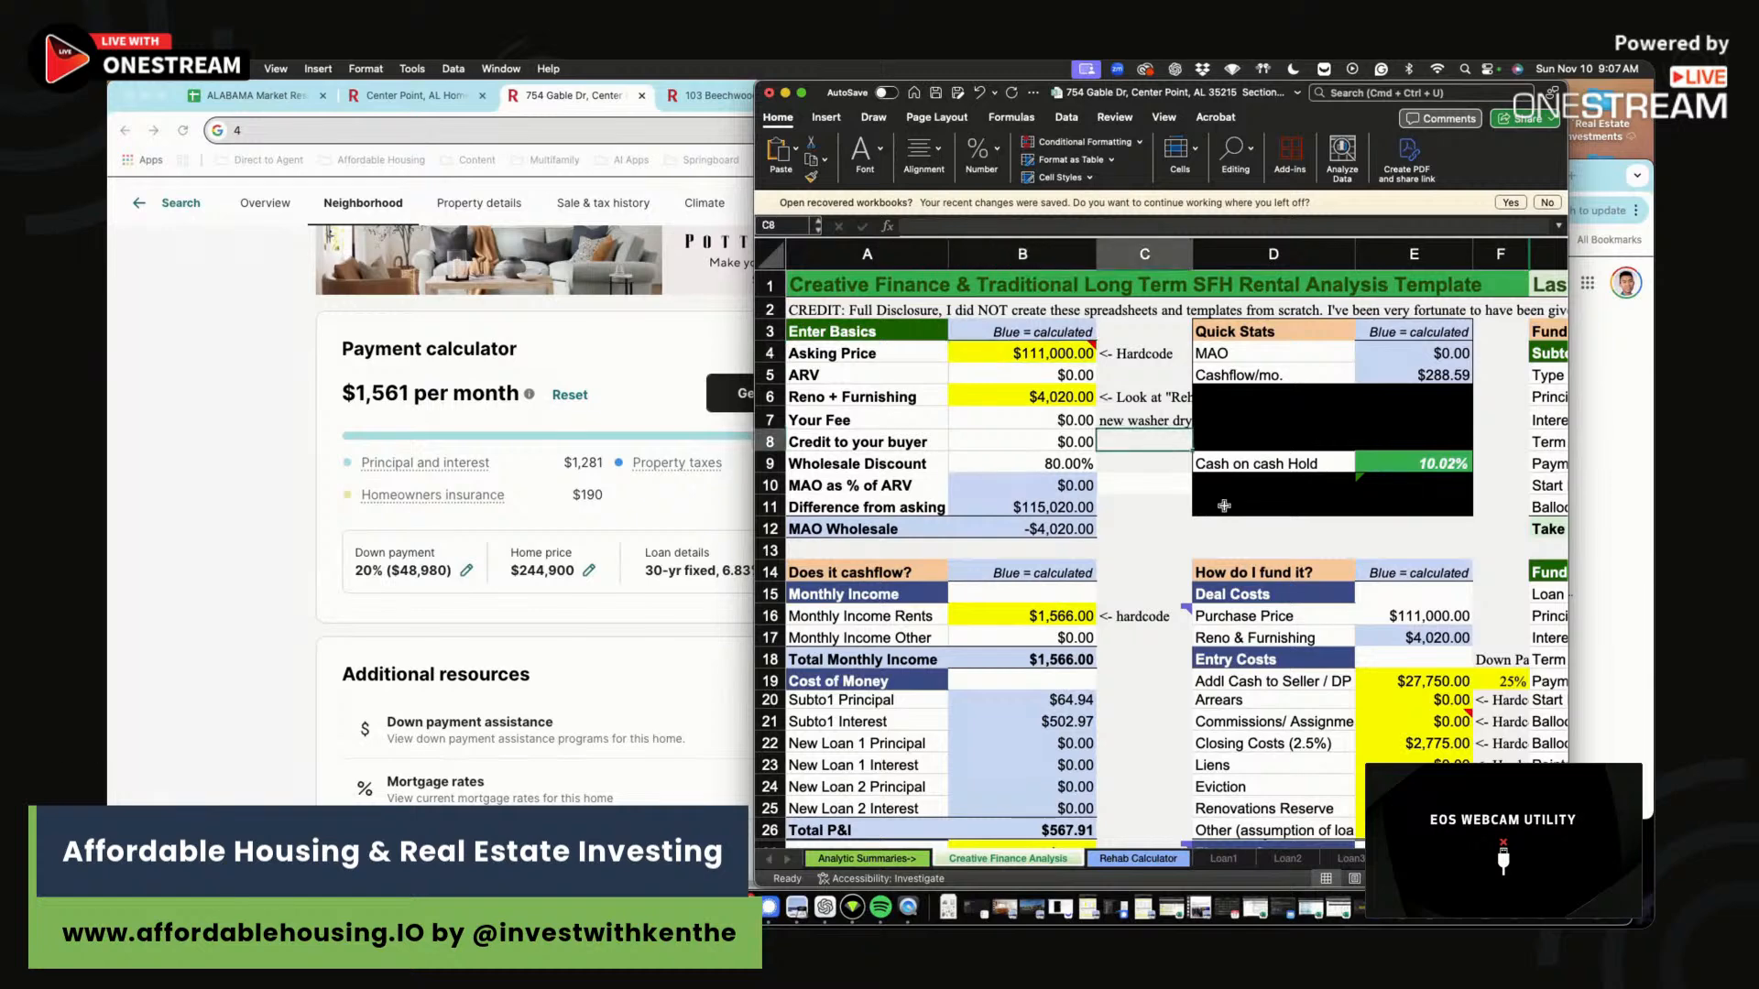
{"action": "scroll", "coordinate": [1161, 451], "scroll_direction": "down", "scroll_amount": 10}
{"action": "left_click", "coordinate": [1295, 762]}
{"action": "type", "text": "1,566"}
{"action": "key", "text": "Tab"}
{"action": "type", "text": "2"}
{"action": "key", "text": "Return"}
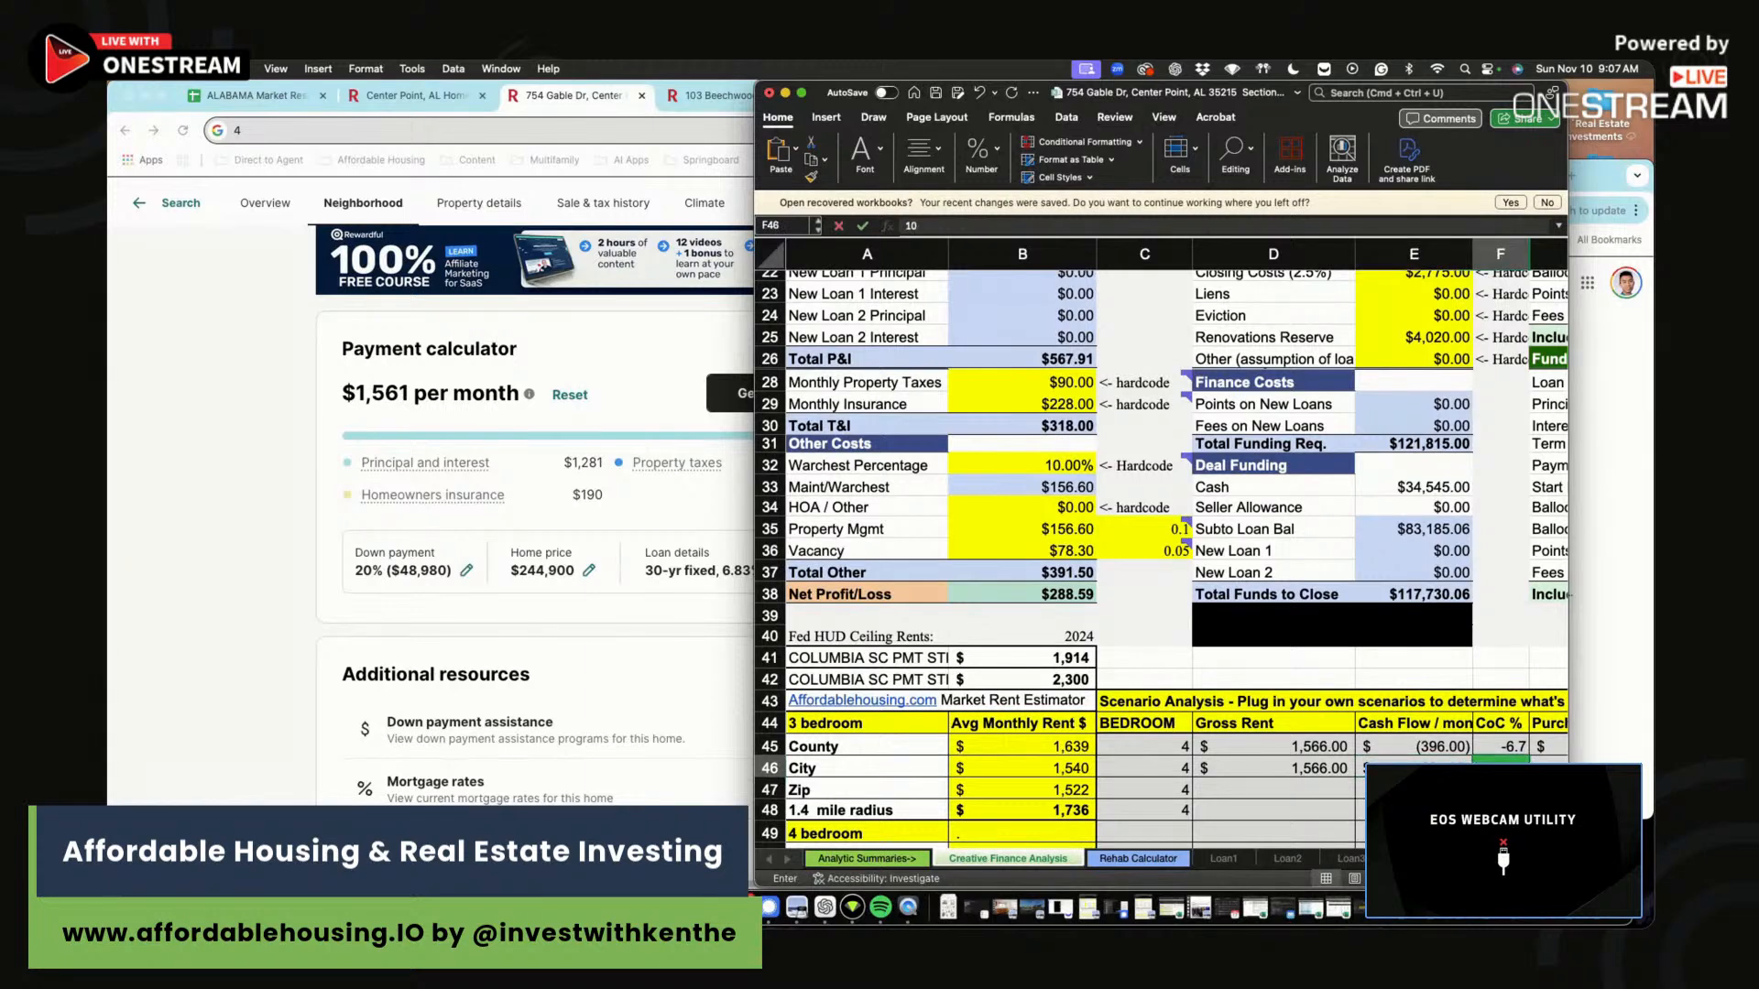
Fill the second scenario's 10 CoC, $111,000 purchase price and $4,000 rehab.
{"action": "key", "text": "Right"}
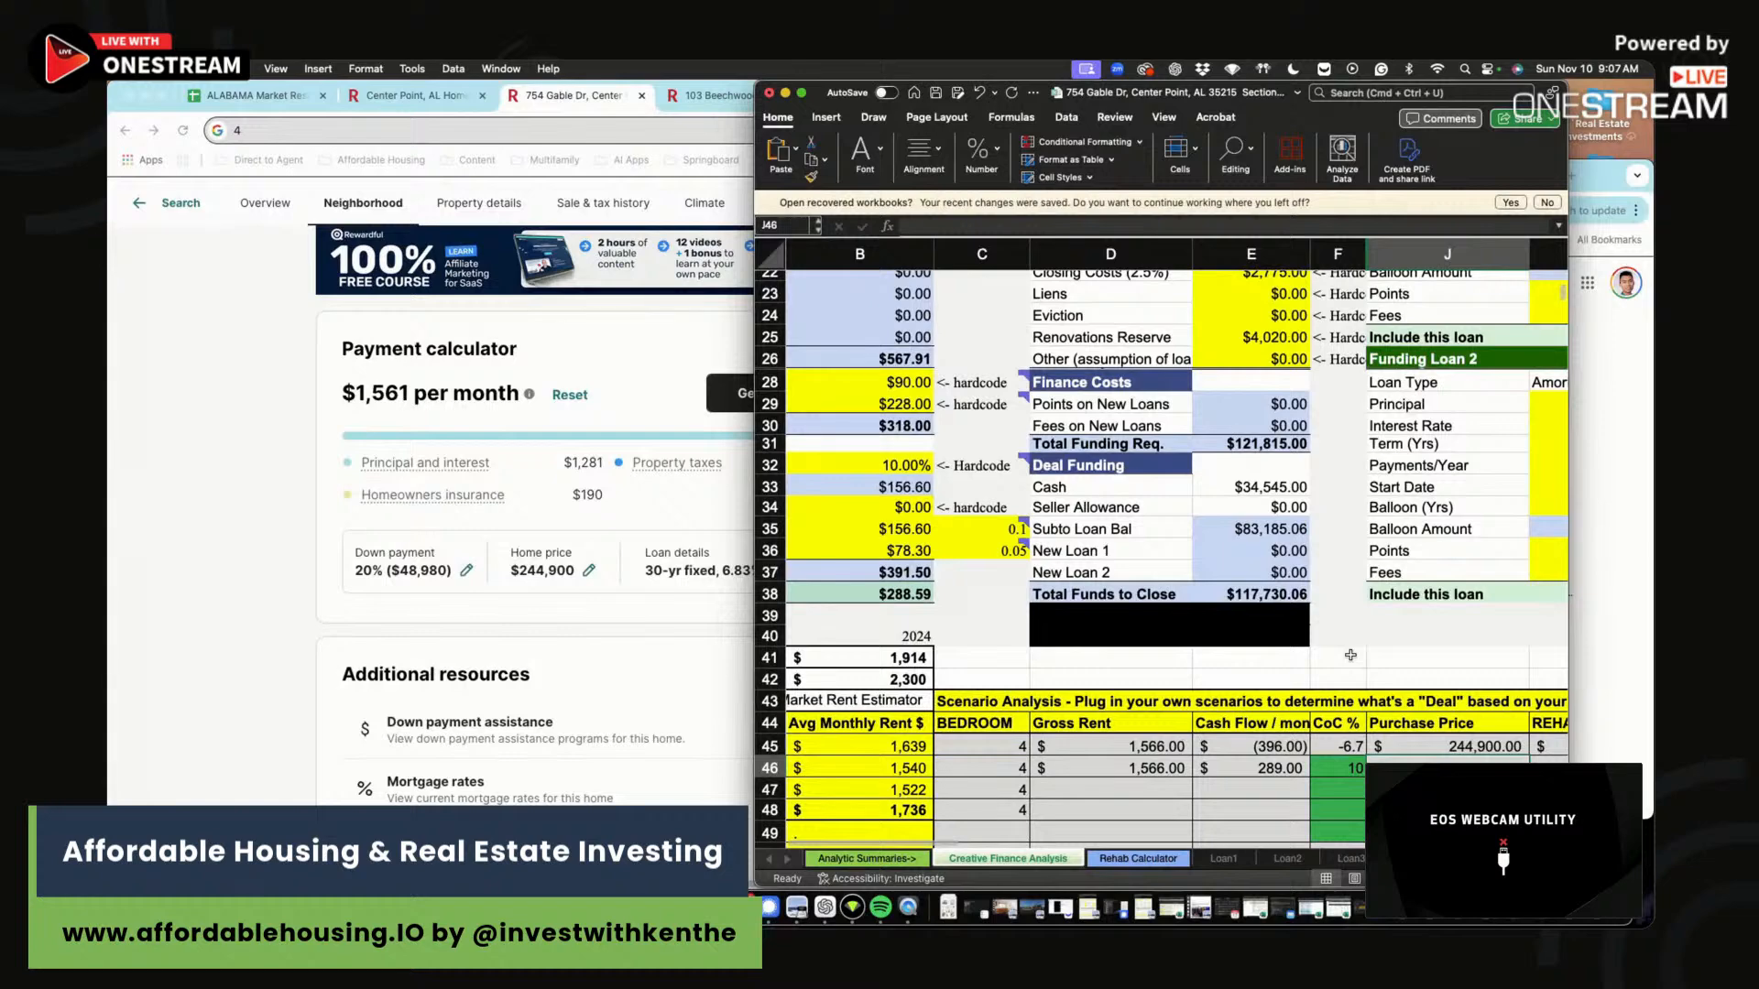
{"action": "key", "text": "Right"}
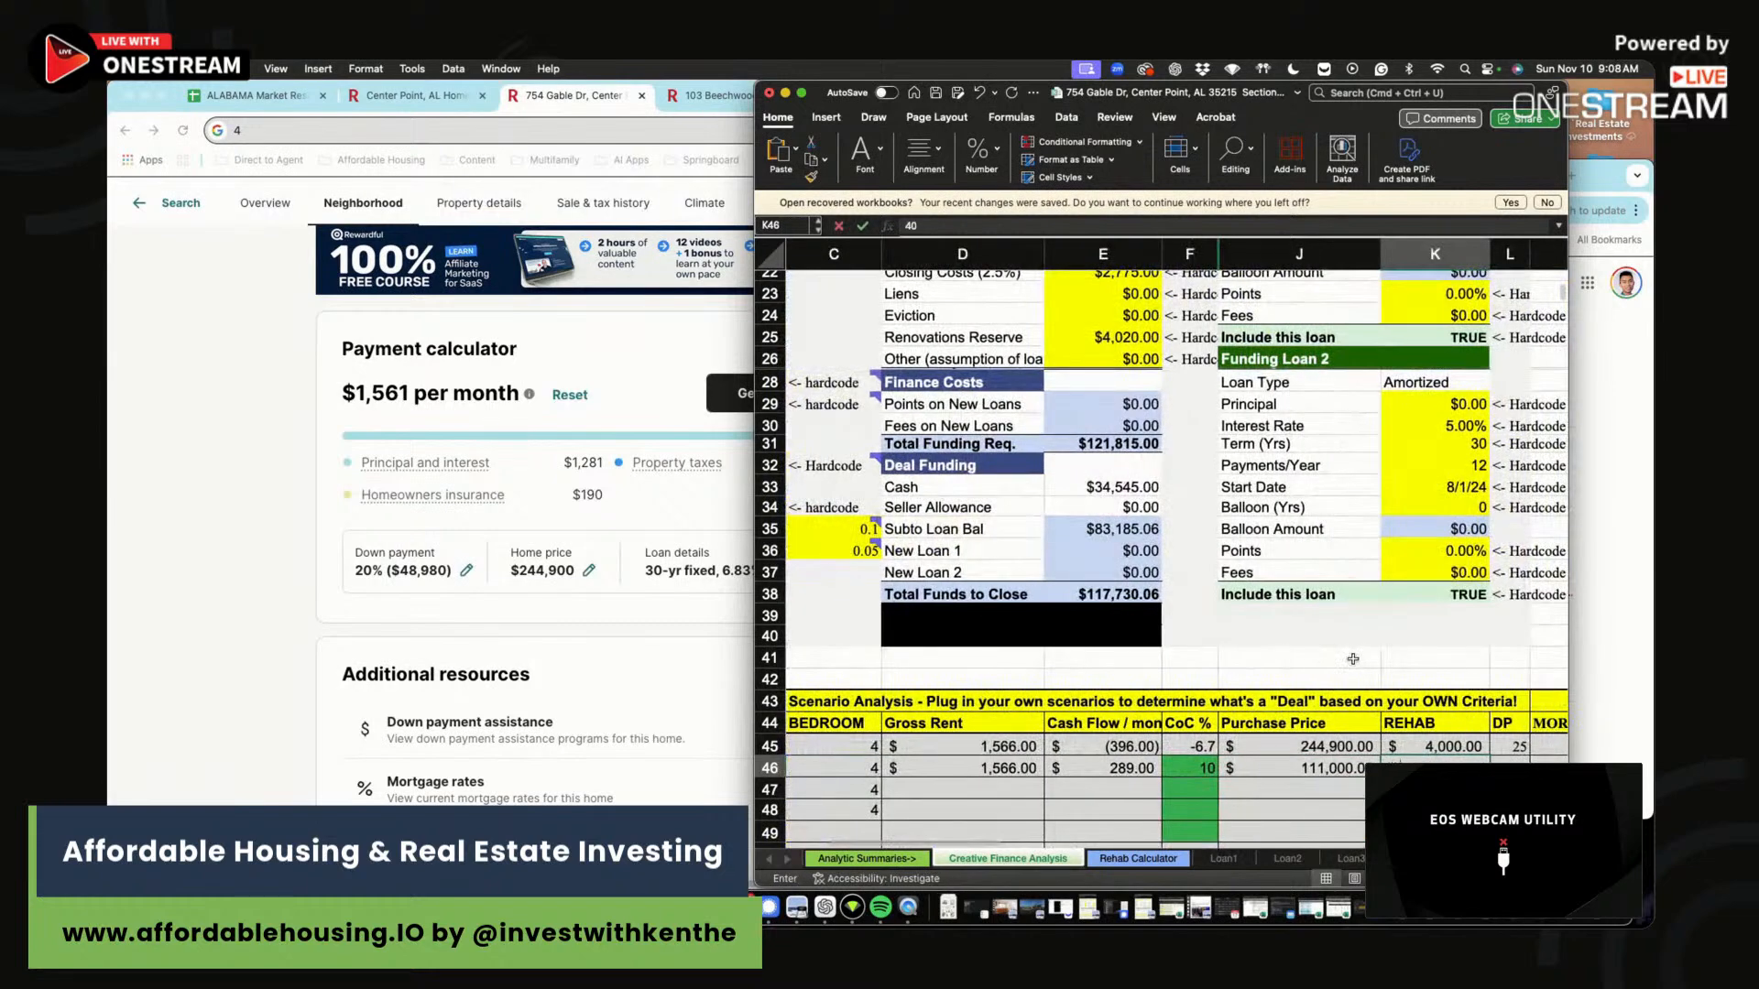
{"action": "key", "text": "Right"}
{"action": "key", "text": "Right"}
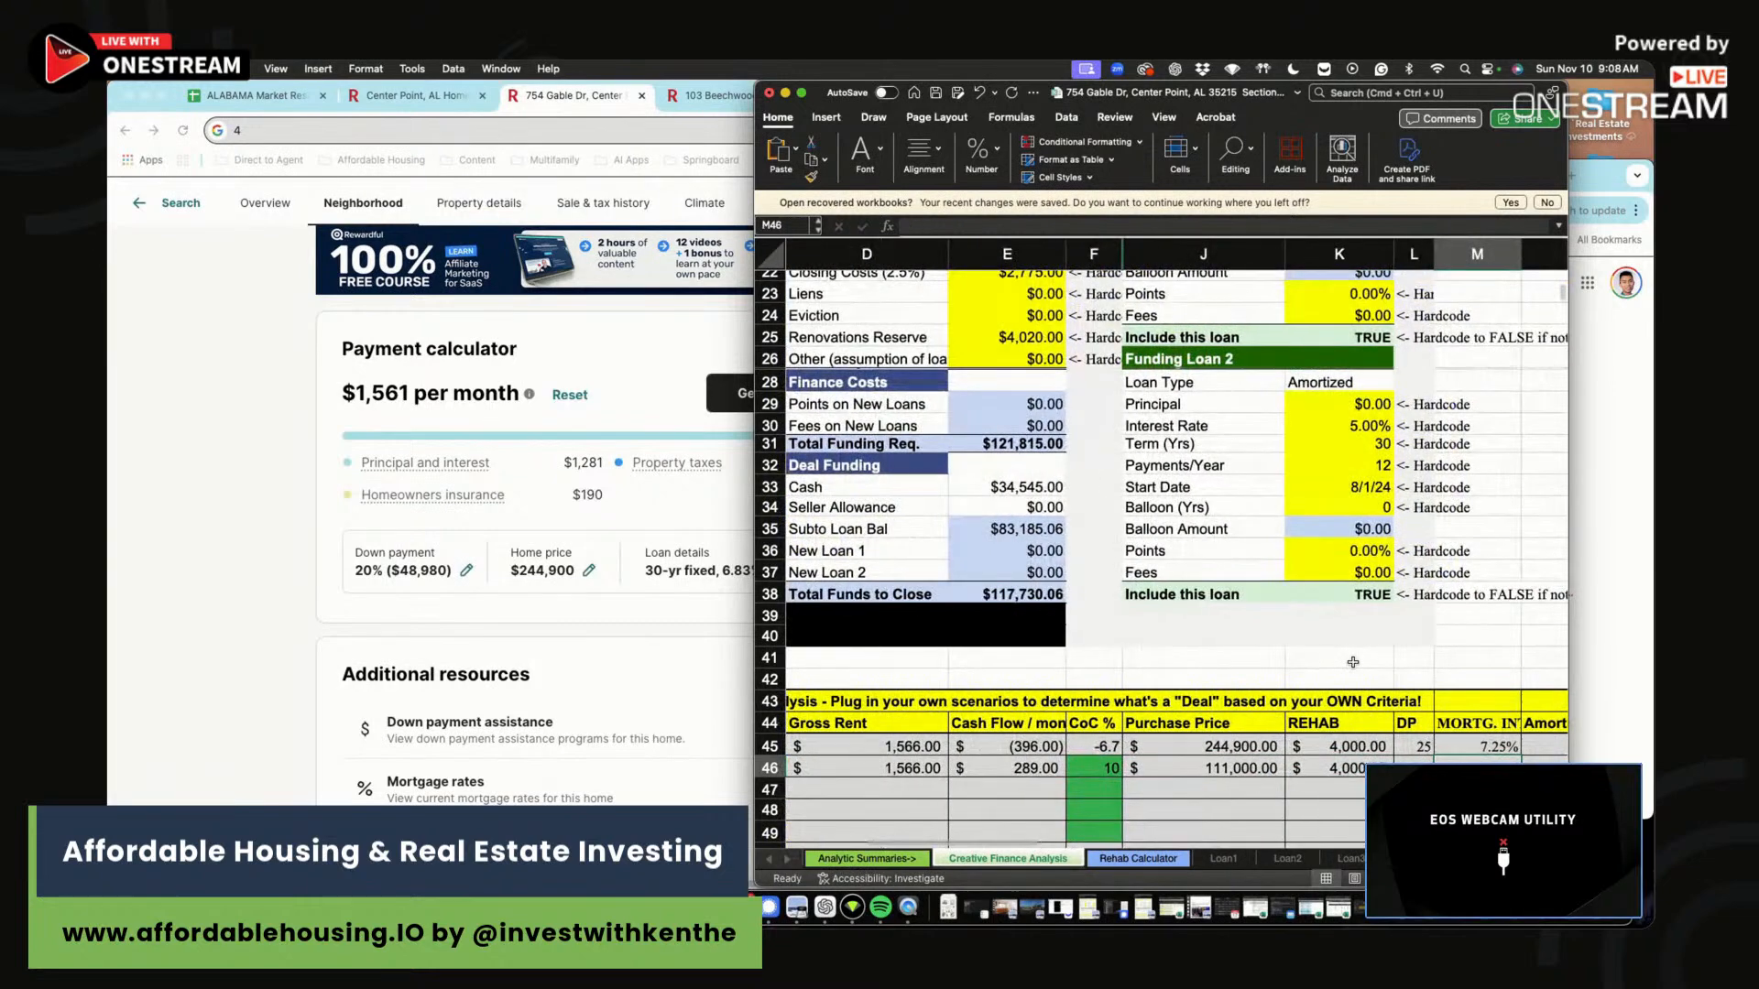
{"action": "key", "text": "Down"}
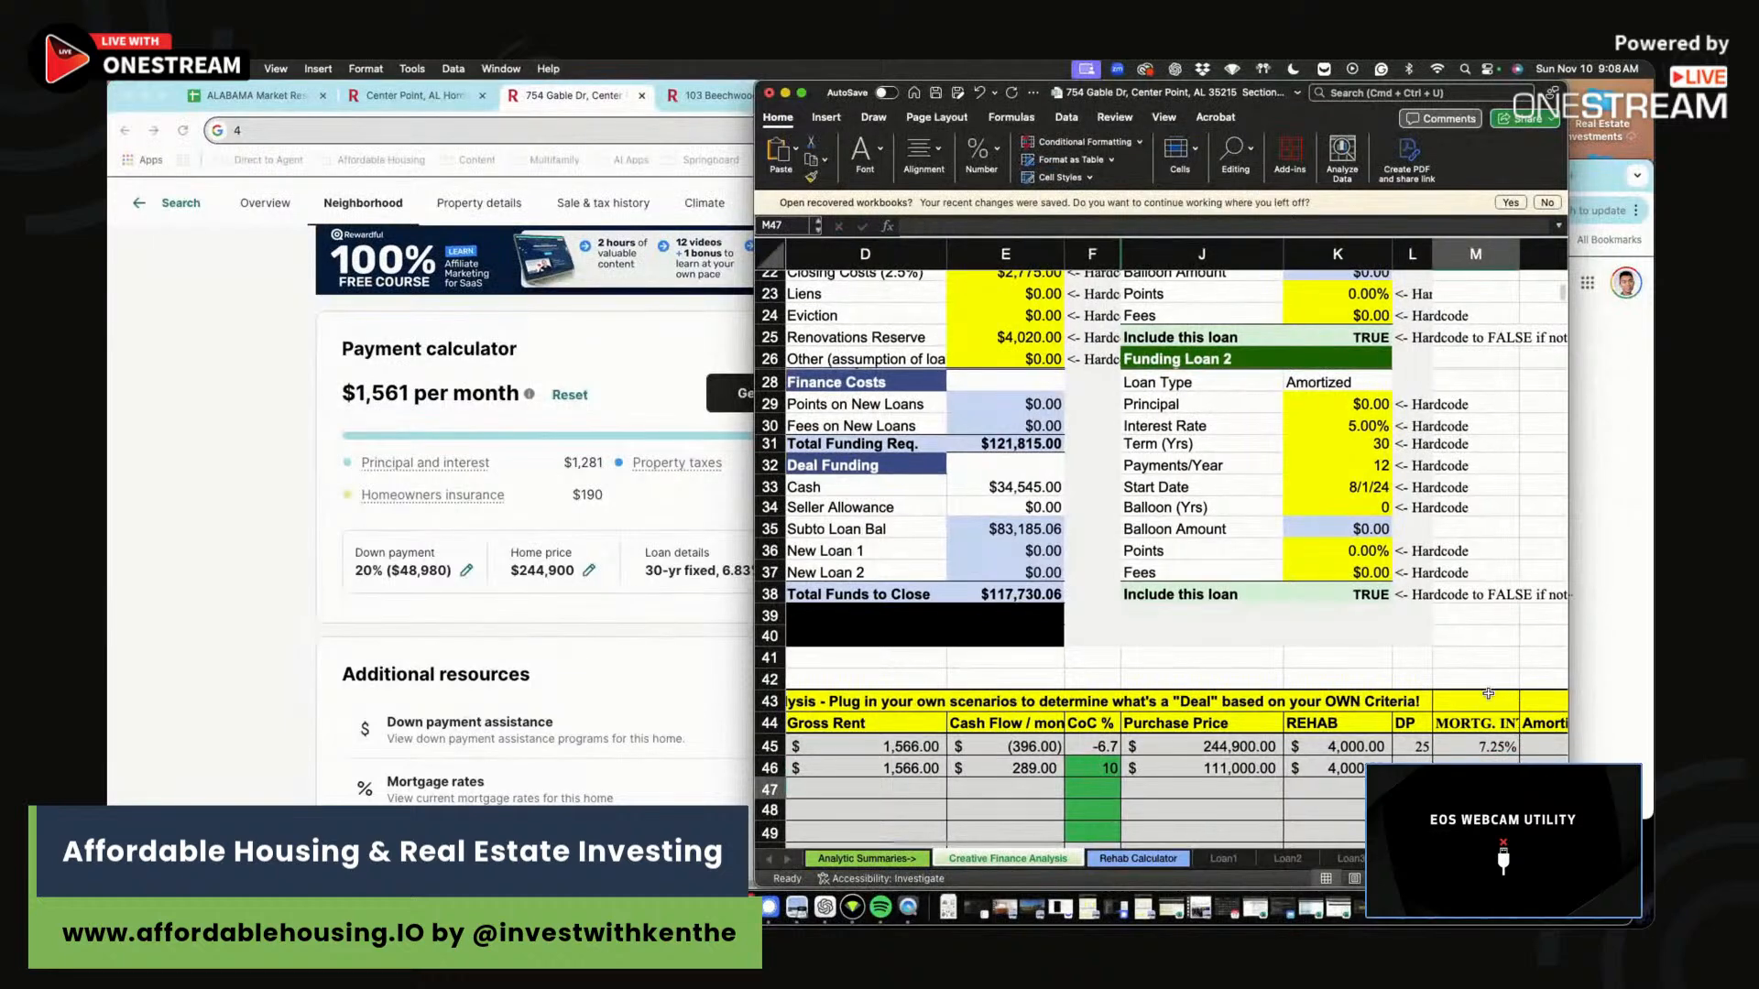
{"action": "left_click_drag", "start_coordinate": [1488, 694], "coordinate": [953, 788]}
{"action": "left_click", "coordinate": [1141, 783]}
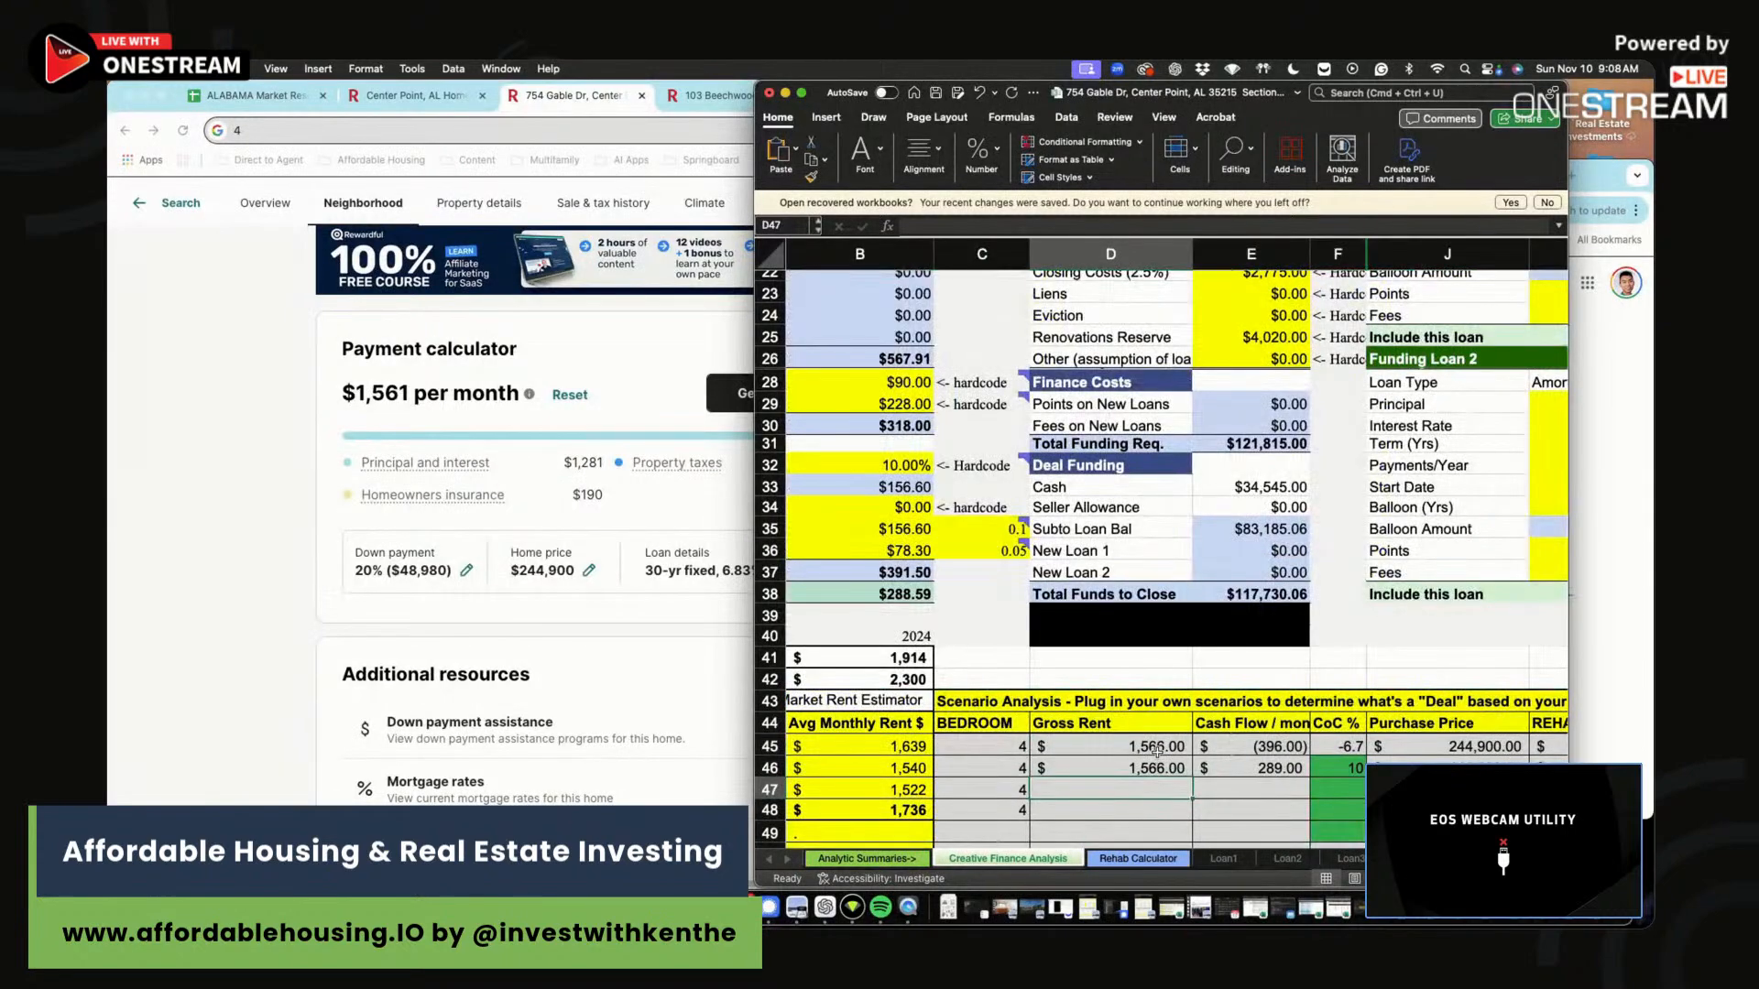
Inspect how the cash-on-cash figure in E9 is calculated.
{"action": "scroll", "coordinate": [1155, 754], "scroll_direction": "up", "scroll_amount": 10}
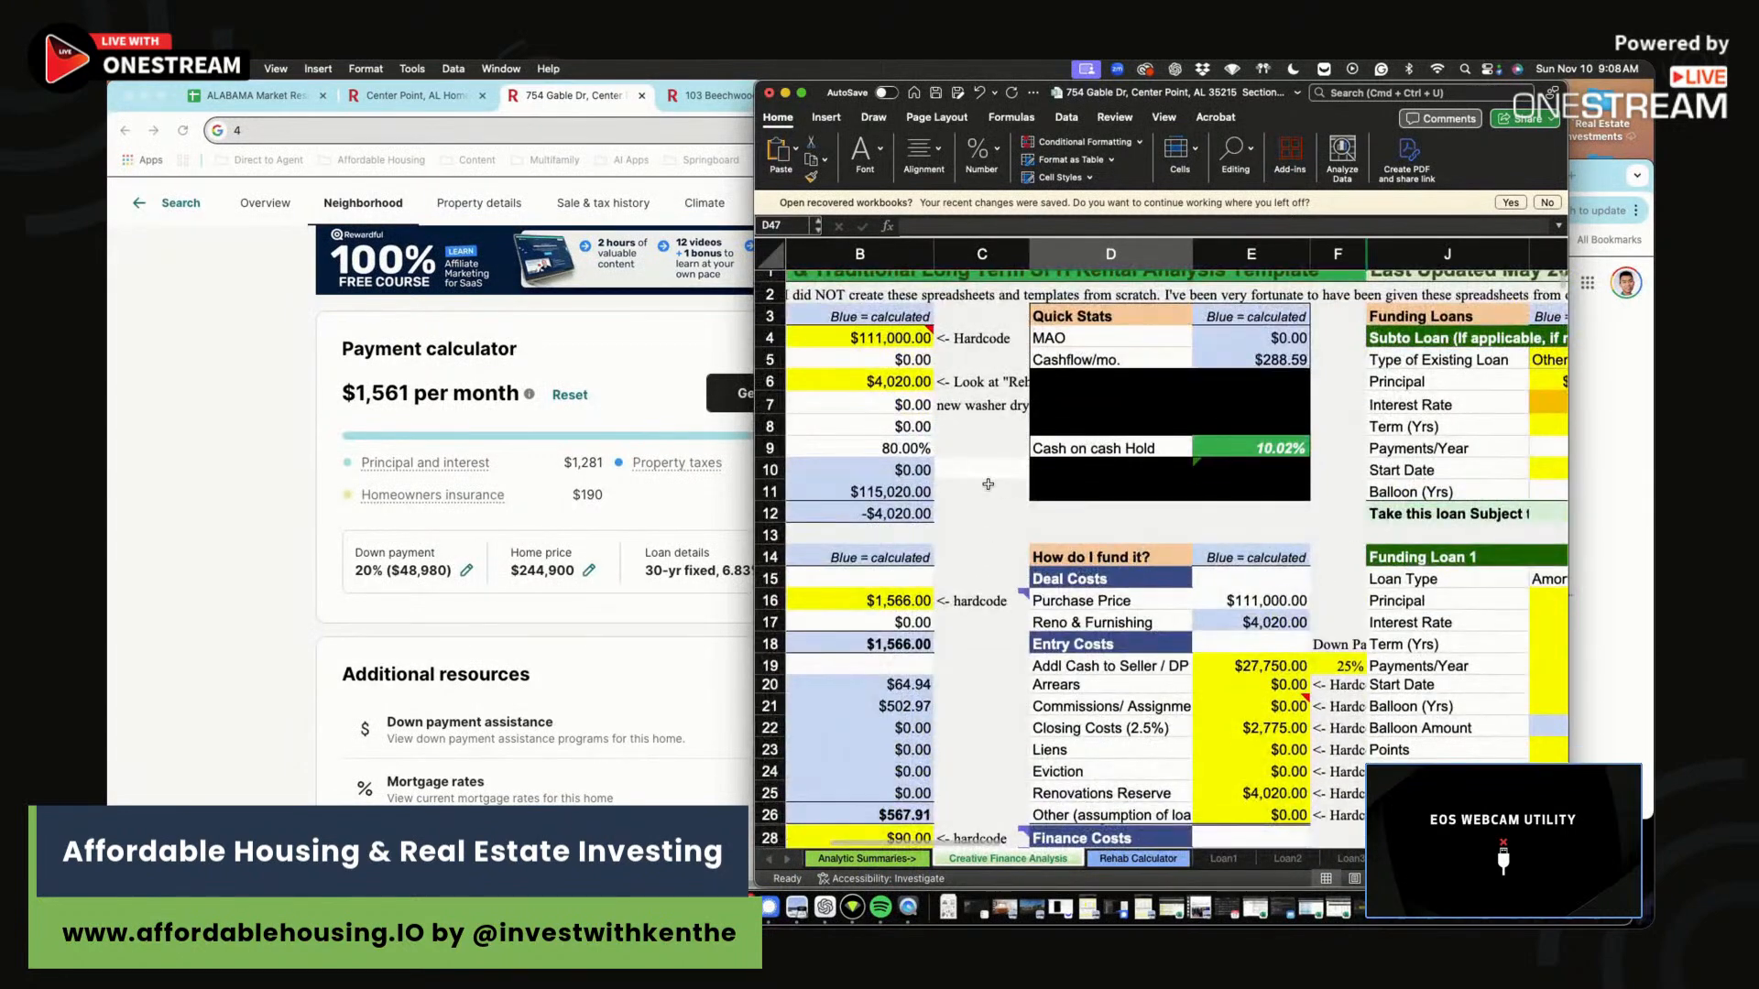
{"action": "left_click", "coordinate": [987, 485]}
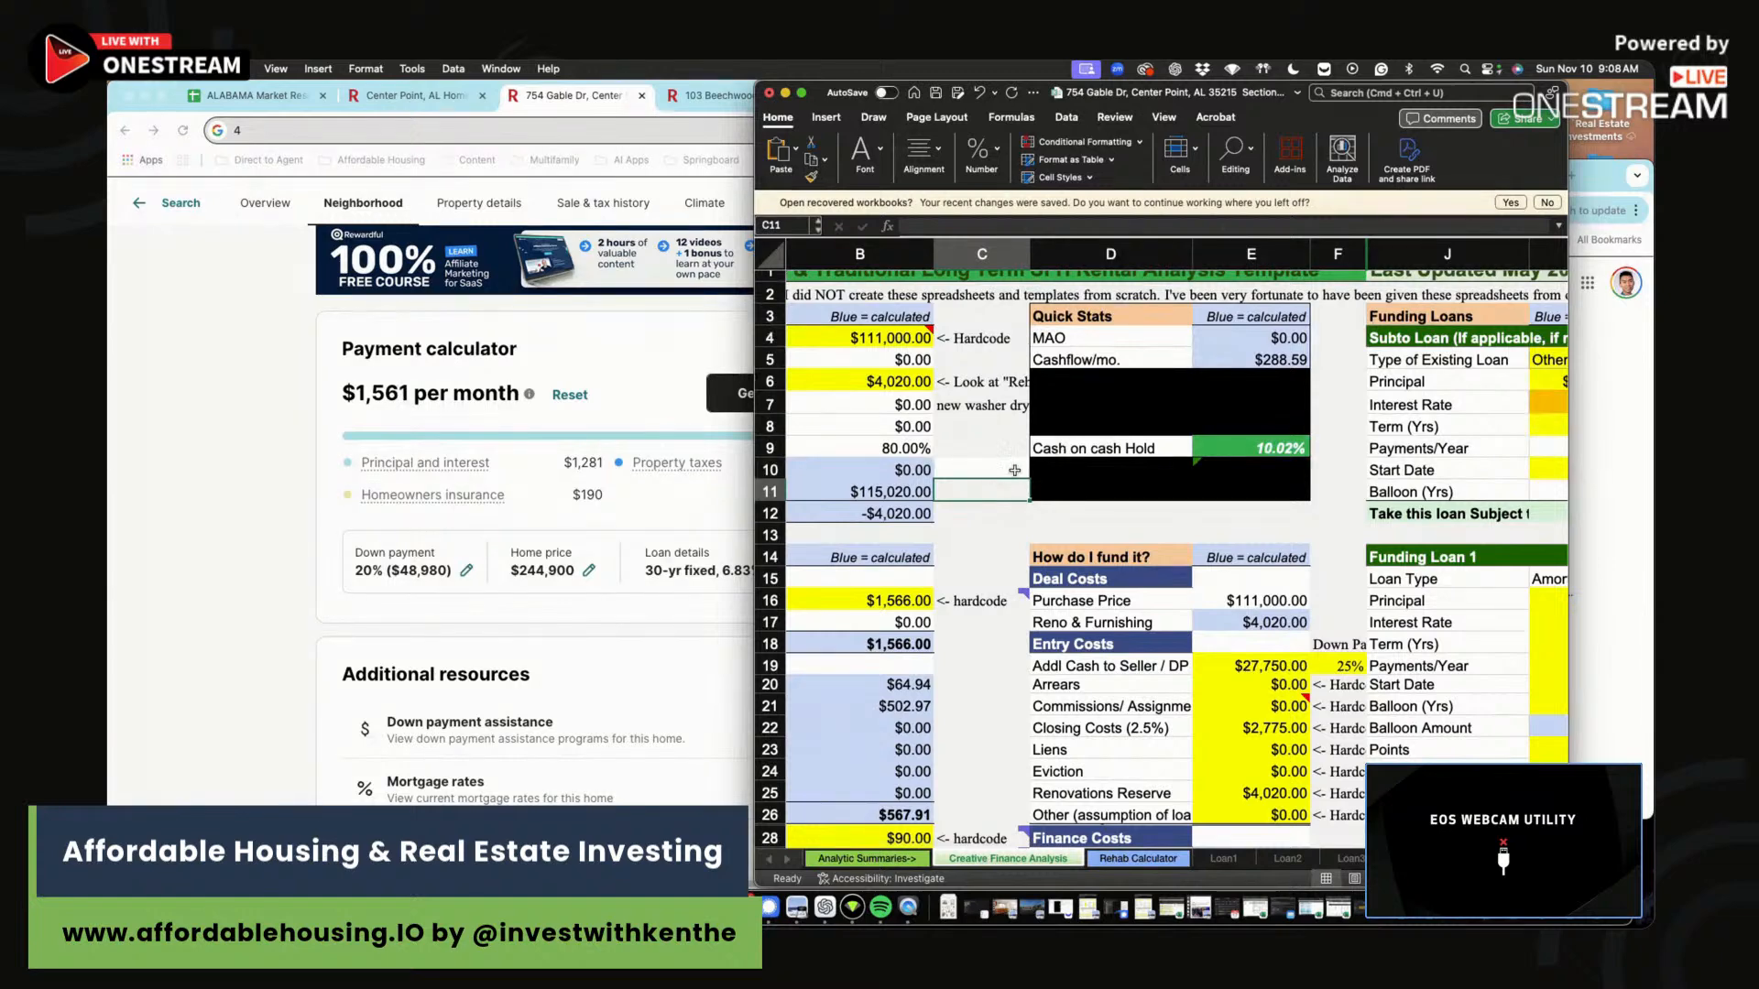
{"action": "left_click", "coordinate": [1251, 446]}
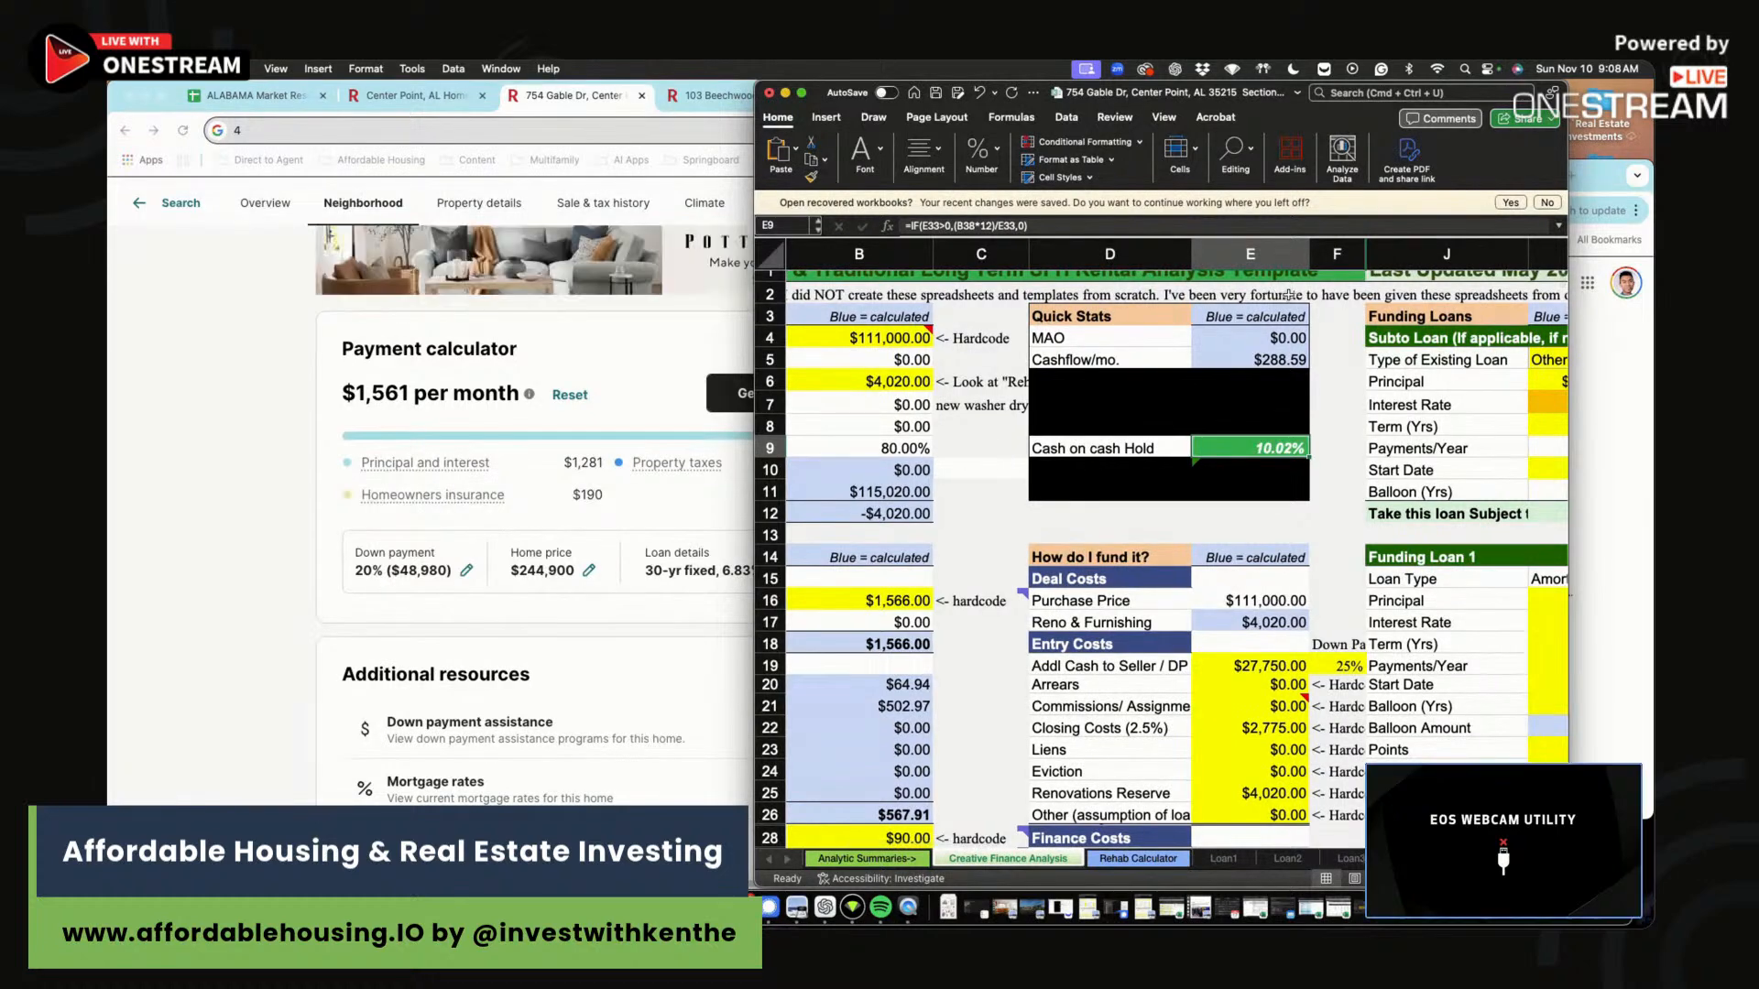
{"action": "scroll", "coordinate": [1211, 318], "scroll_direction": "right", "scroll_amount": 1}
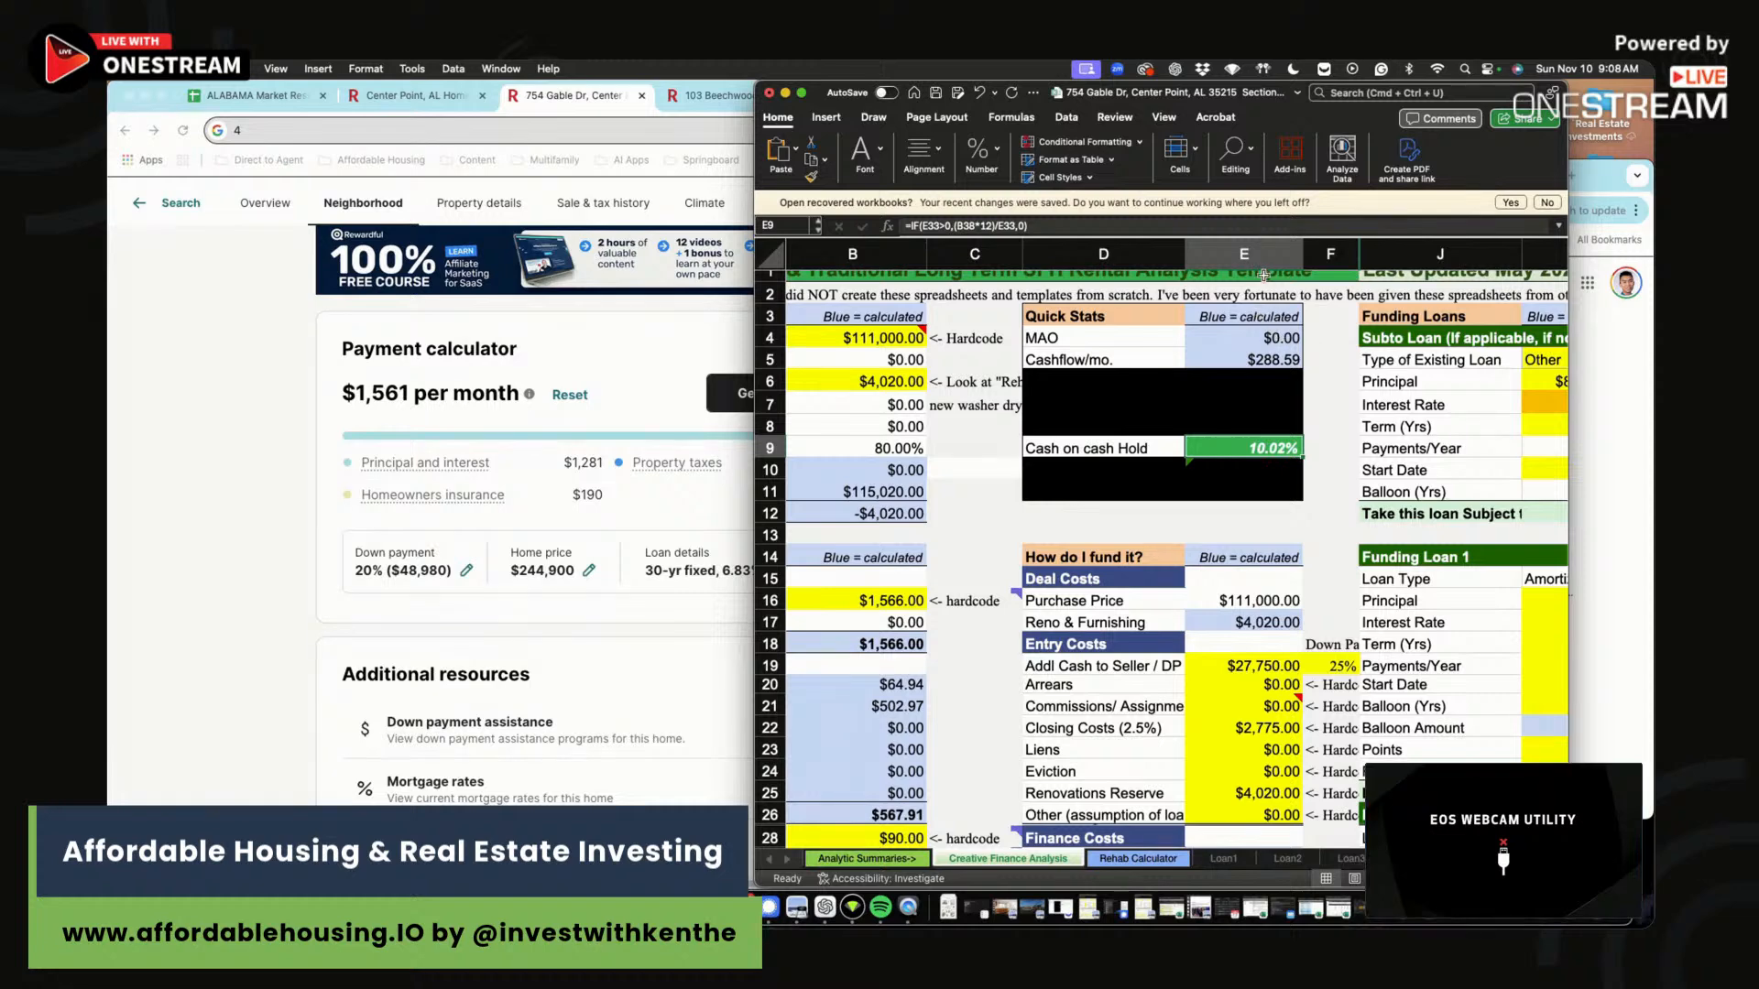
{"action": "left_click_drag", "start_coordinate": [1344, 531], "coordinate": [1049, 508]}
{"action": "left_click", "coordinate": [1063, 508]}
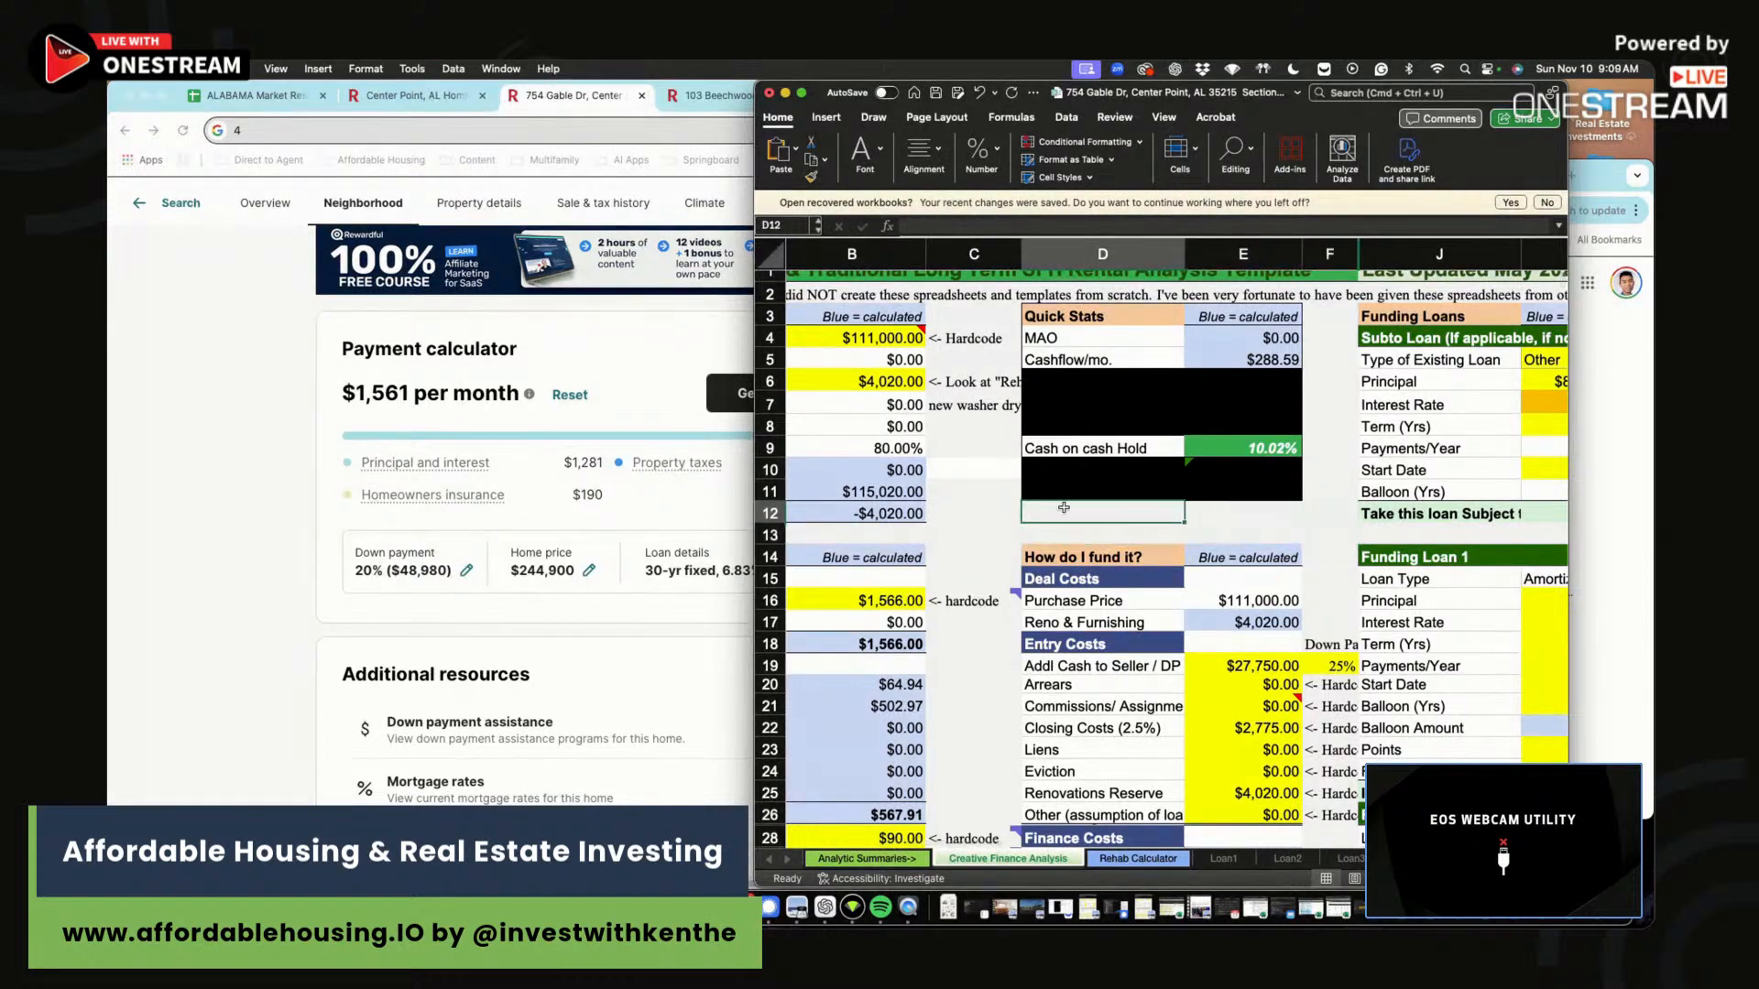
{"action": "left_click_drag", "start_coordinate": [1337, 530], "coordinate": [1107, 521]}
Set the existing loan's interest rate to 6%, cancelling the replace alert.
{"action": "left_click", "coordinate": [1109, 519]}
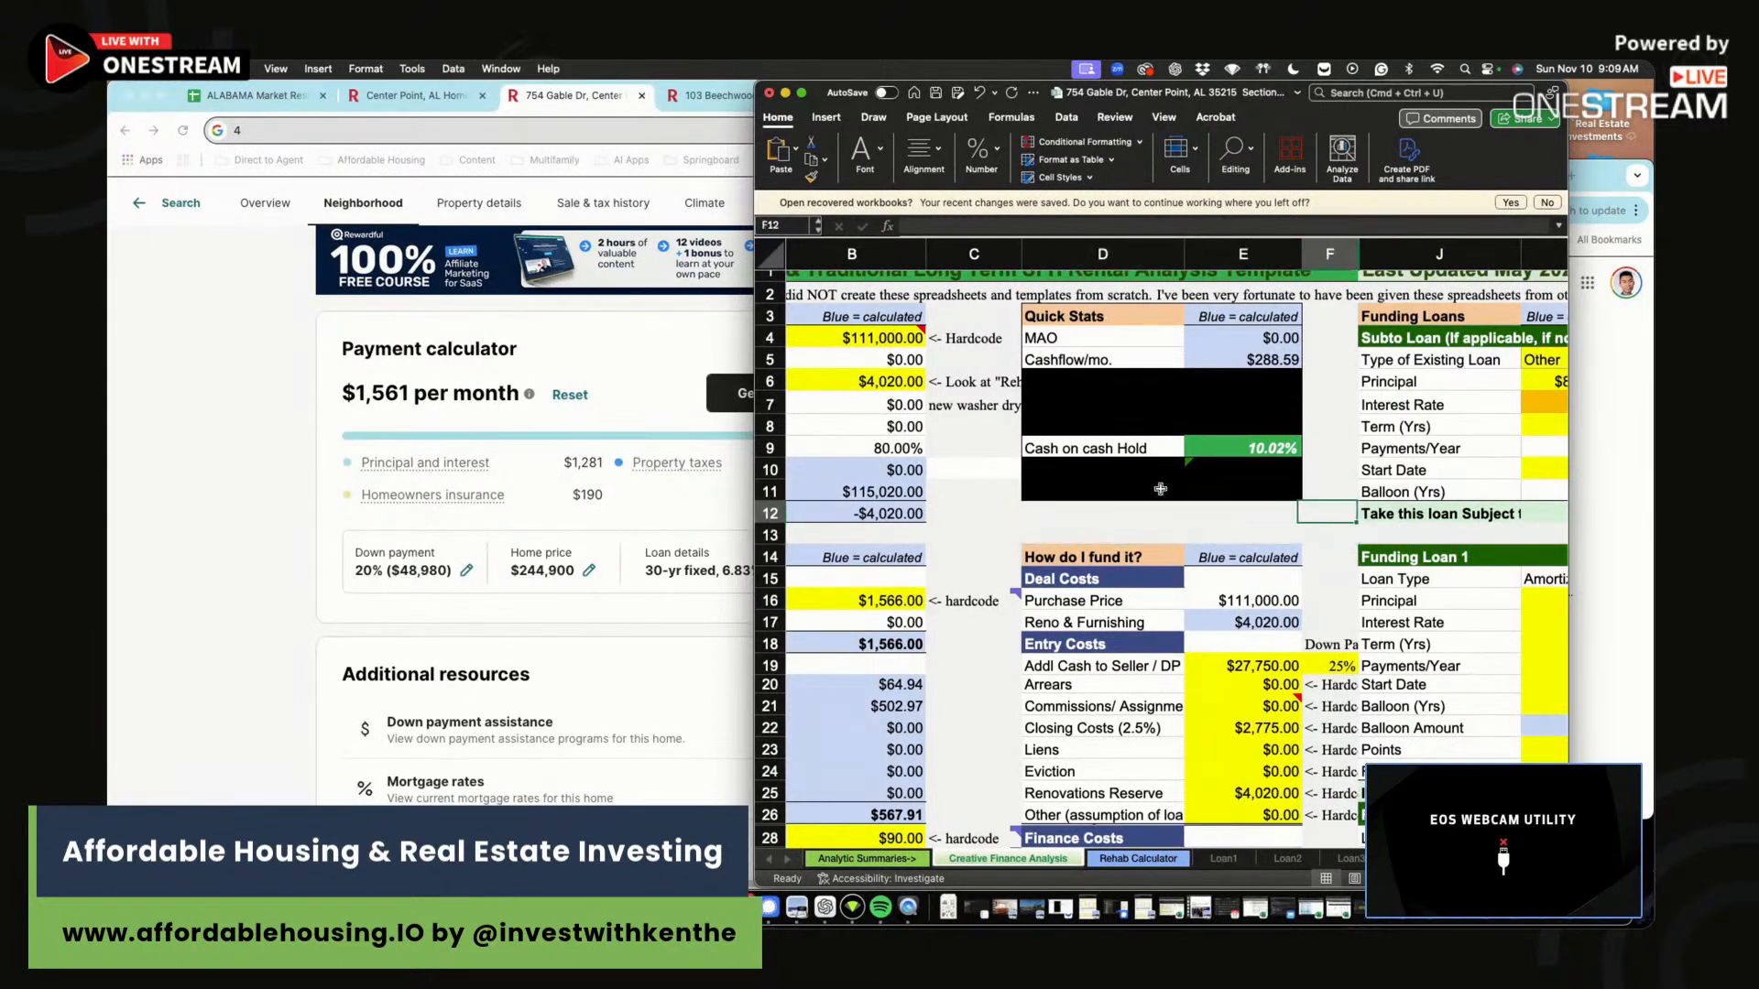
{"action": "key", "text": "Right"}
{"action": "key", "text": "Right"}
{"action": "key", "text": "Right"}
{"action": "key", "text": "Right"}
{"action": "key", "text": "Right"}
{"action": "left_click", "coordinate": [1474, 406]}
{"action": "type", "text": "6%"}
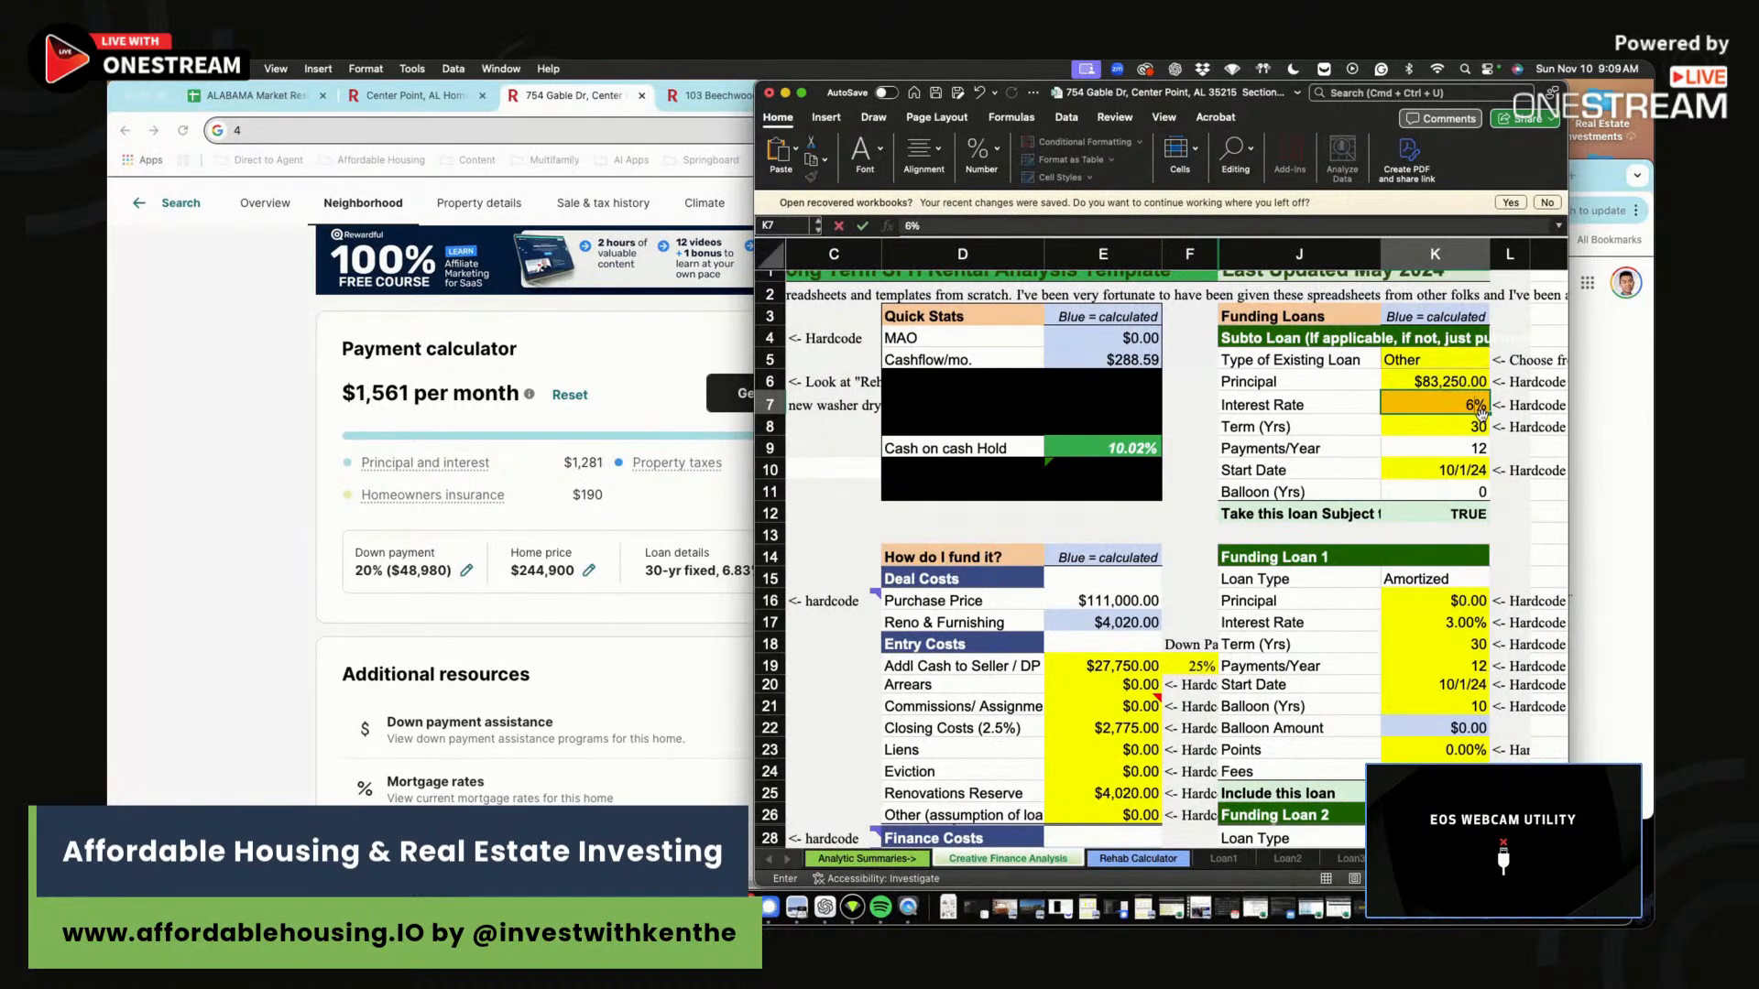
{"action": "key", "text": "Return"}
{"action": "left_click_drag", "start_coordinate": [1439, 415], "coordinate": [1445, 409]}
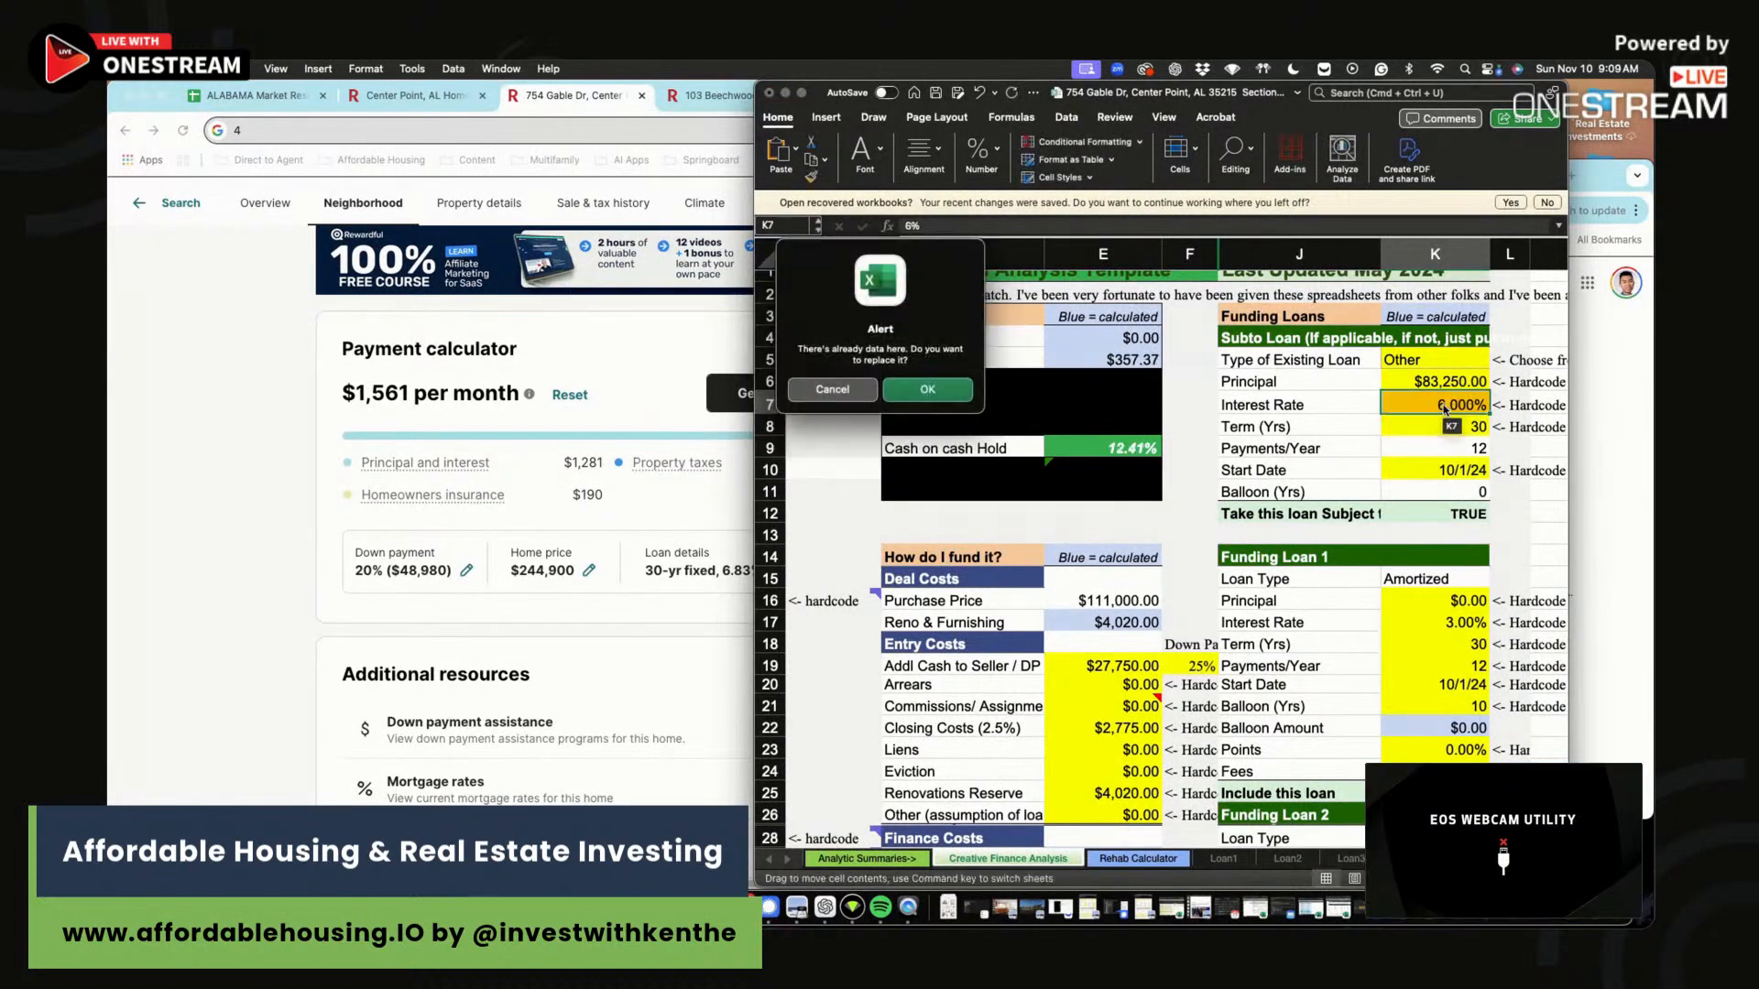
{"action": "left_click", "coordinate": [832, 388]}
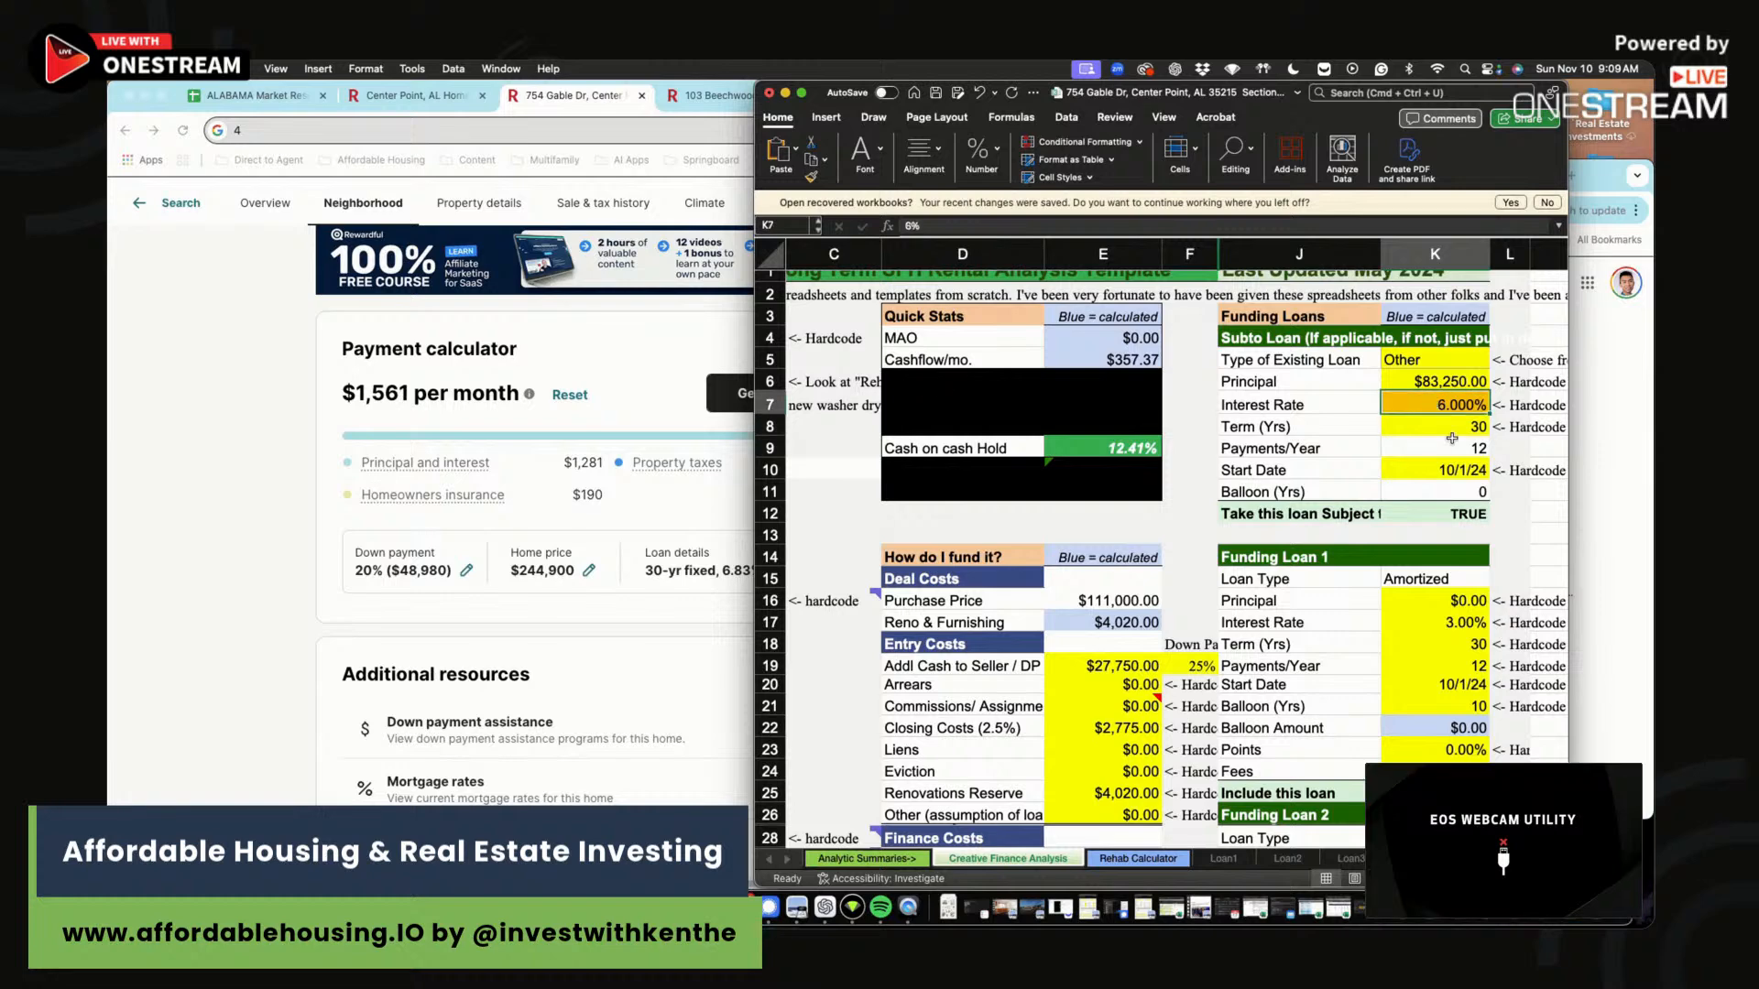
{"action": "left_click", "coordinate": [1104, 447]}
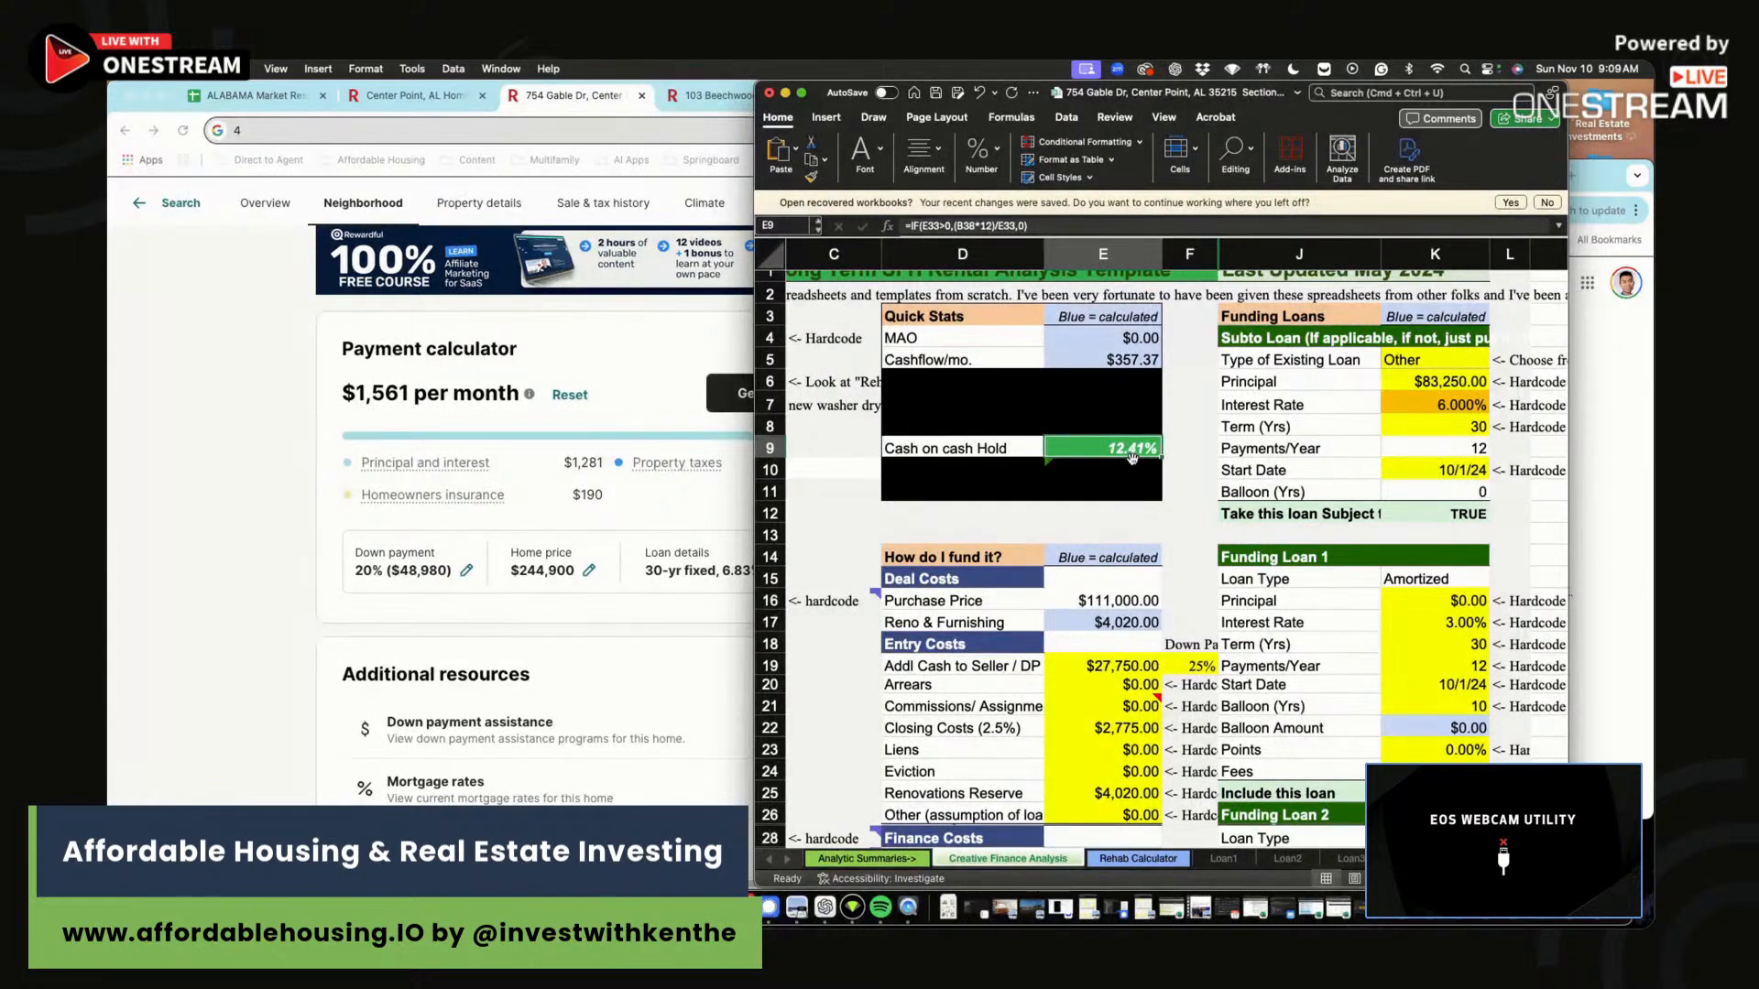
{"action": "left_click", "coordinate": [1446, 405]}
{"action": "key", "text": "Left"}
{"action": "key", "text": "Left"}
{"action": "key", "text": "Left"}
{"action": "key", "text": "Left"}
{"action": "key", "text": "Left"}
{"action": "key", "text": "Left"}
{"action": "key", "text": "Left"}
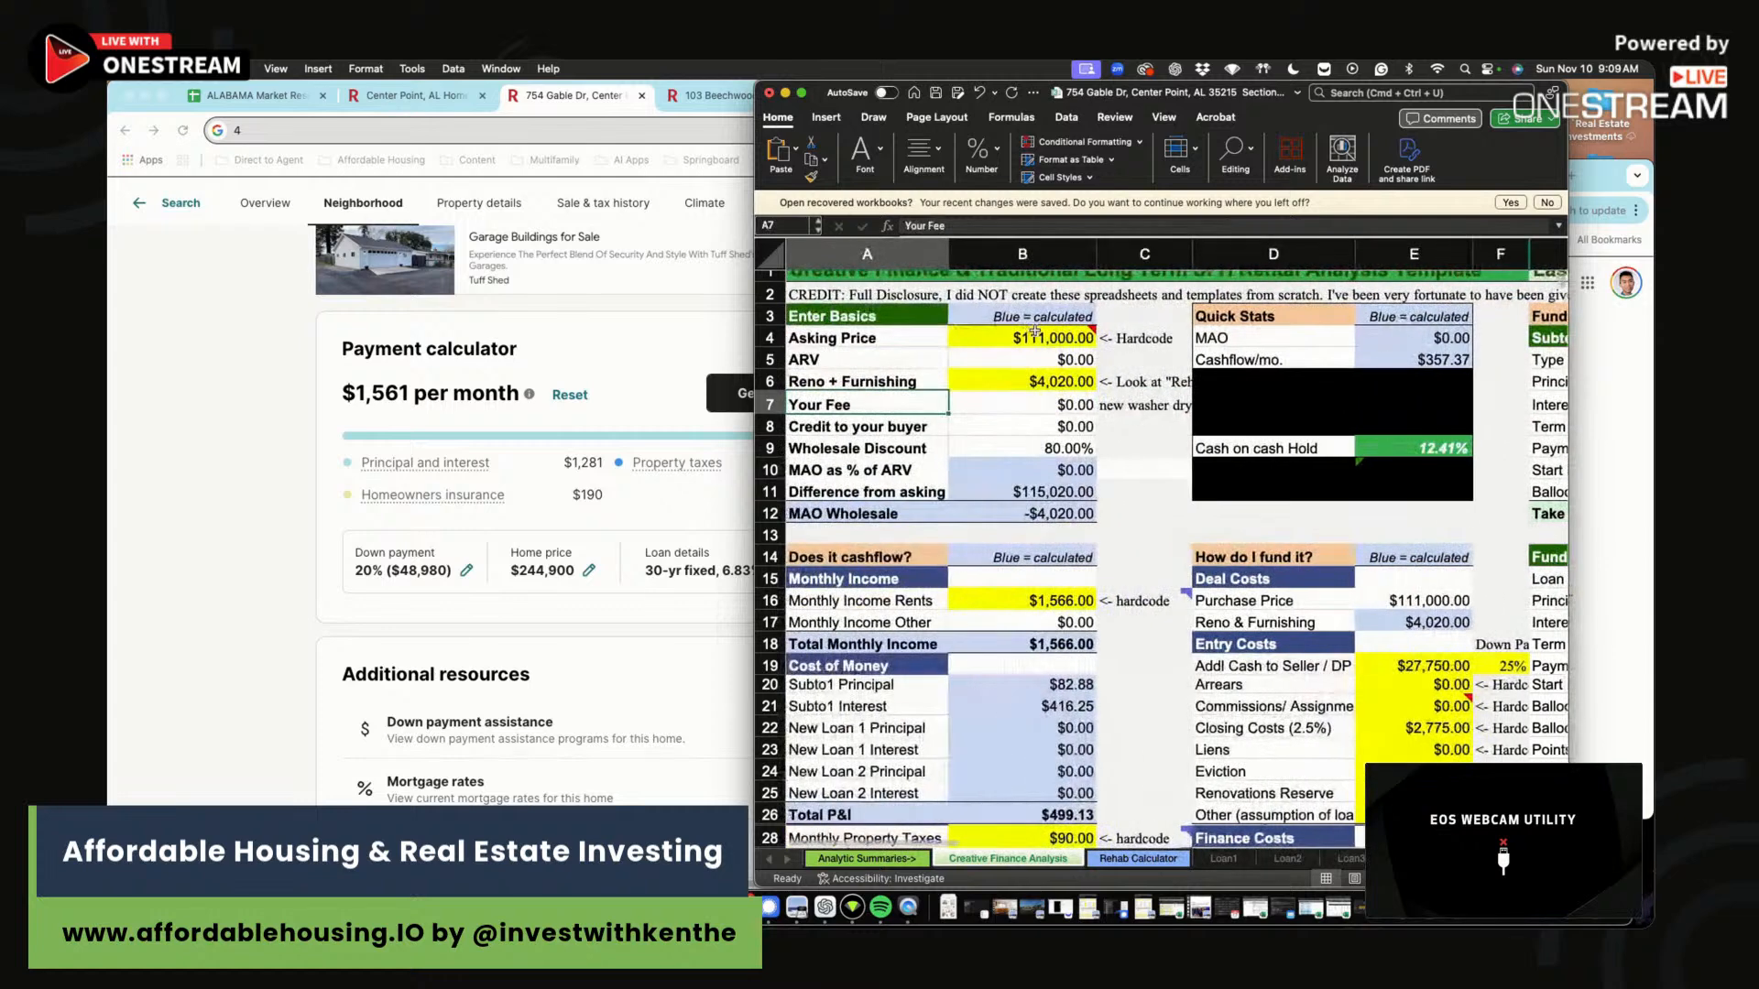
Change the asking price to $118,000, then to $120,000.
{"action": "left_click", "coordinate": [1024, 336]}
{"action": "type", "text": "11000"}
{"action": "type", "text": "8"}
{"action": "key", "text": "Return"}
{"action": "left_click", "coordinate": [1027, 339]}
{"action": "type", "text": "1200"}
{"action": "key", "text": "Return"}
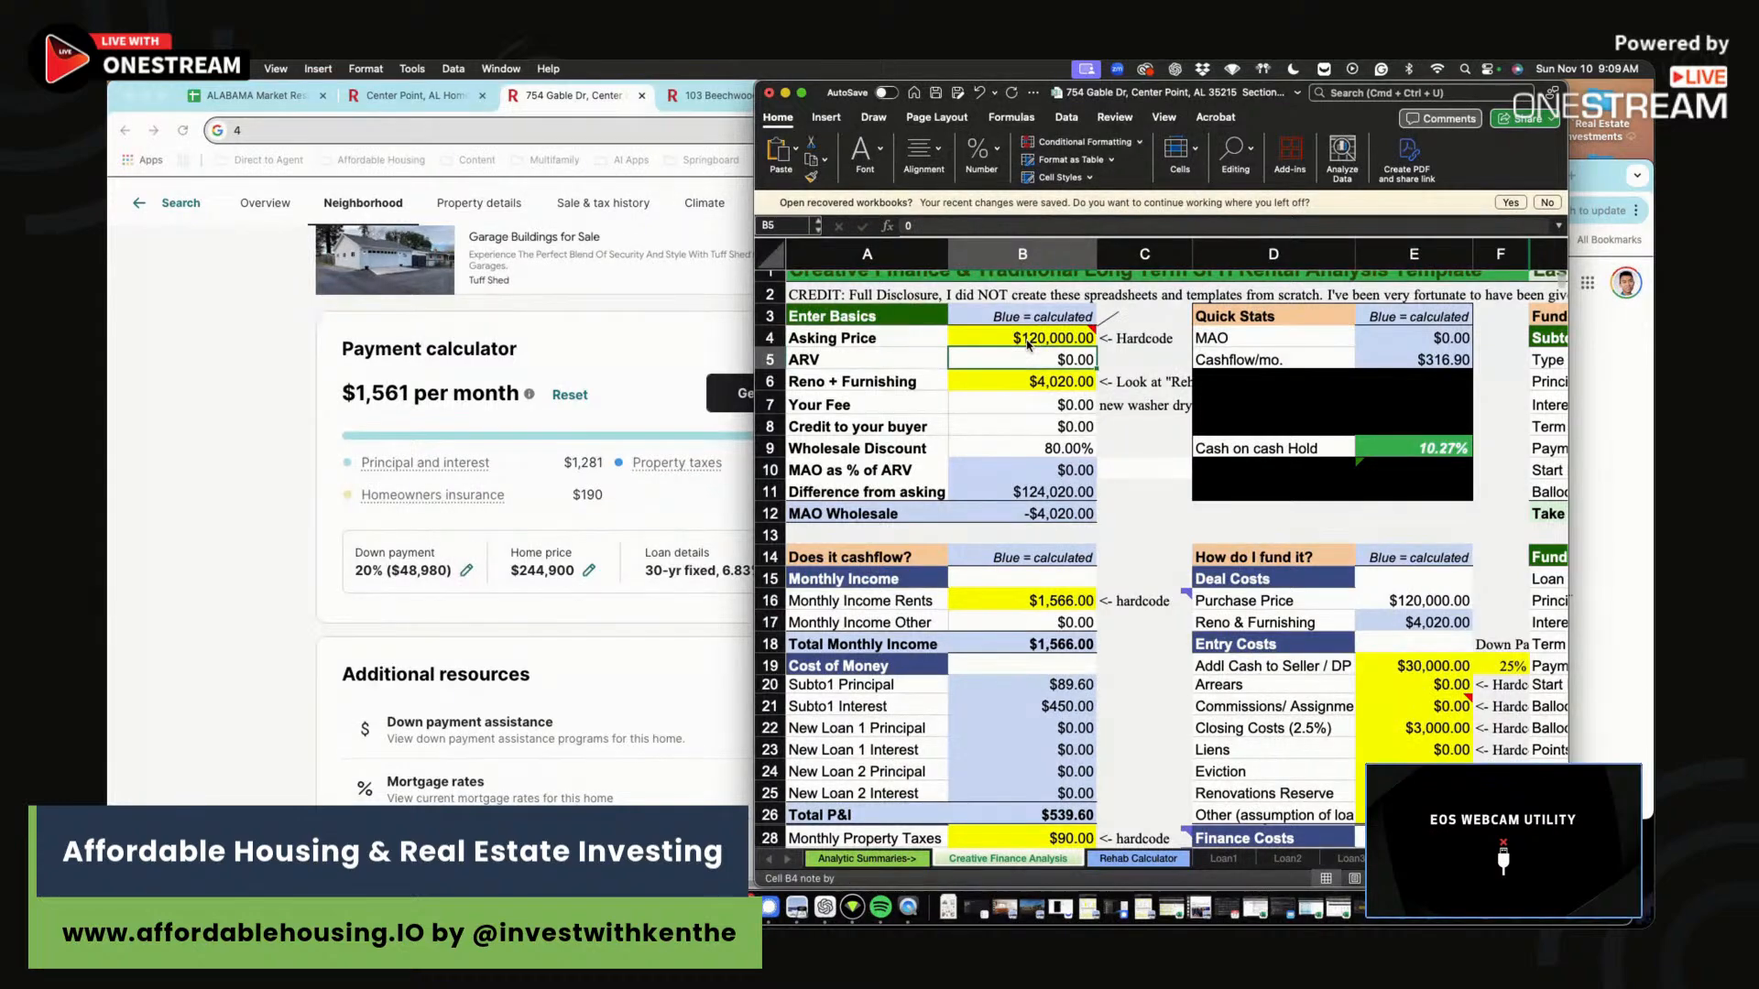
Enter the third scenario's $1,566 gross rent, $317 cash flow and 10 CoC.
{"action": "scroll", "coordinate": [1485, 530], "scroll_direction": "down", "scroll_amount": 4}
{"action": "scroll", "coordinate": [1485, 530], "scroll_direction": "down", "scroll_amount": 7}
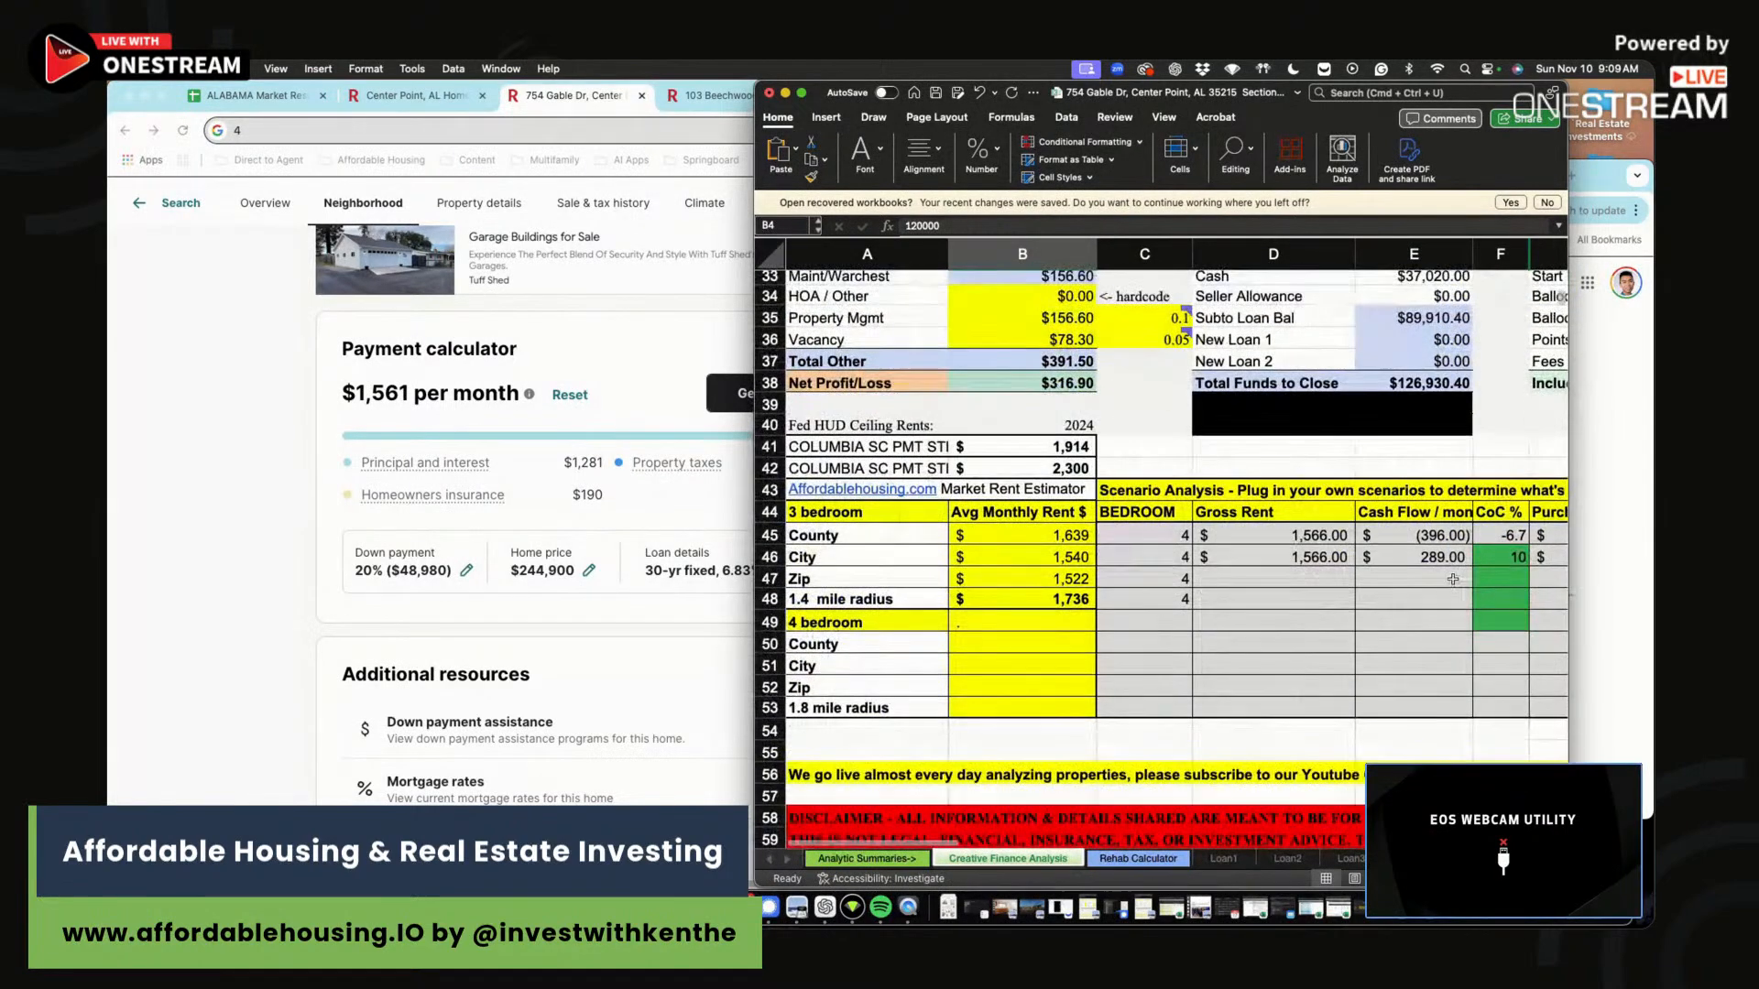
{"action": "left_click", "coordinate": [1290, 577]}
{"action": "type", "text": "1,566"}
{"action": "left_click", "coordinate": [1415, 581]}
{"action": "type", "text": "317"}
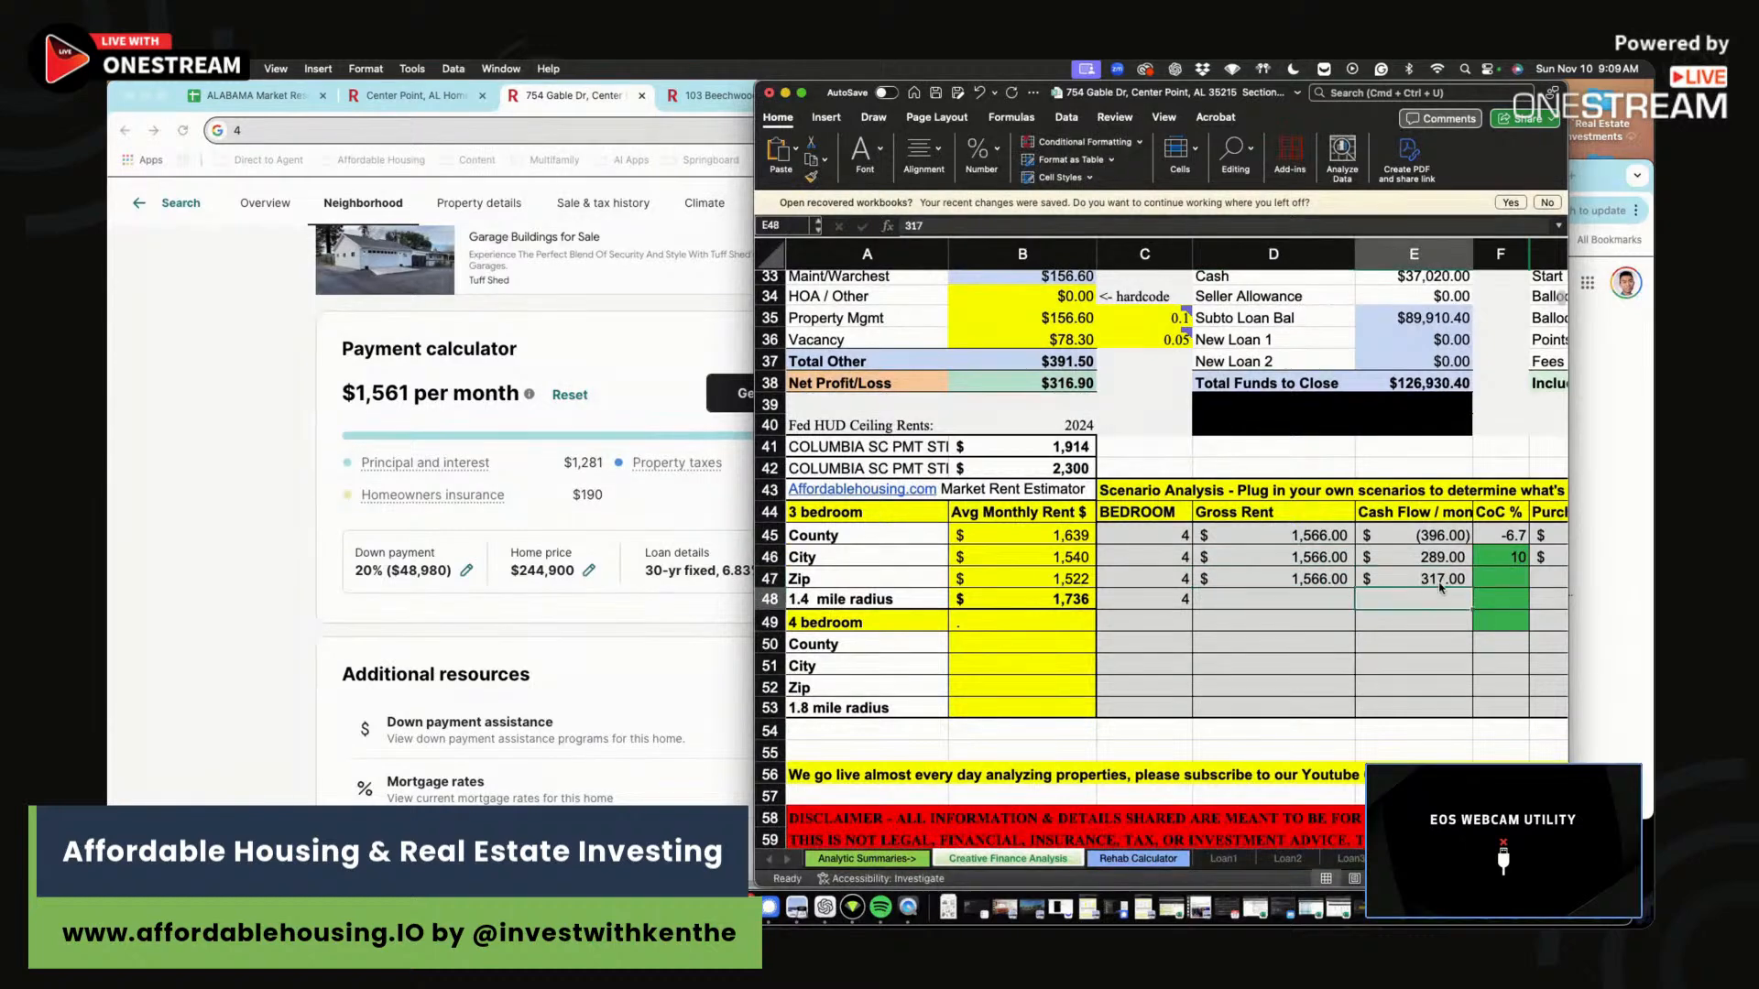
{"action": "left_click", "coordinate": [1493, 583]}
{"action": "type", "text": "10"}
{"action": "key", "text": "Return"}
Give the third scenario a $120,000 purchase price, $4,000 rehab, 25% down and 6.00% rate.
{"action": "scroll", "coordinate": [1500, 579], "scroll_direction": "right", "scroll_amount": 5}
{"action": "left_click", "coordinate": [1464, 592]}
{"action": "left_click", "coordinate": [1344, 585]}
{"action": "type", "text": "120,000"}
{"action": "left_click", "coordinate": [1436, 575]}
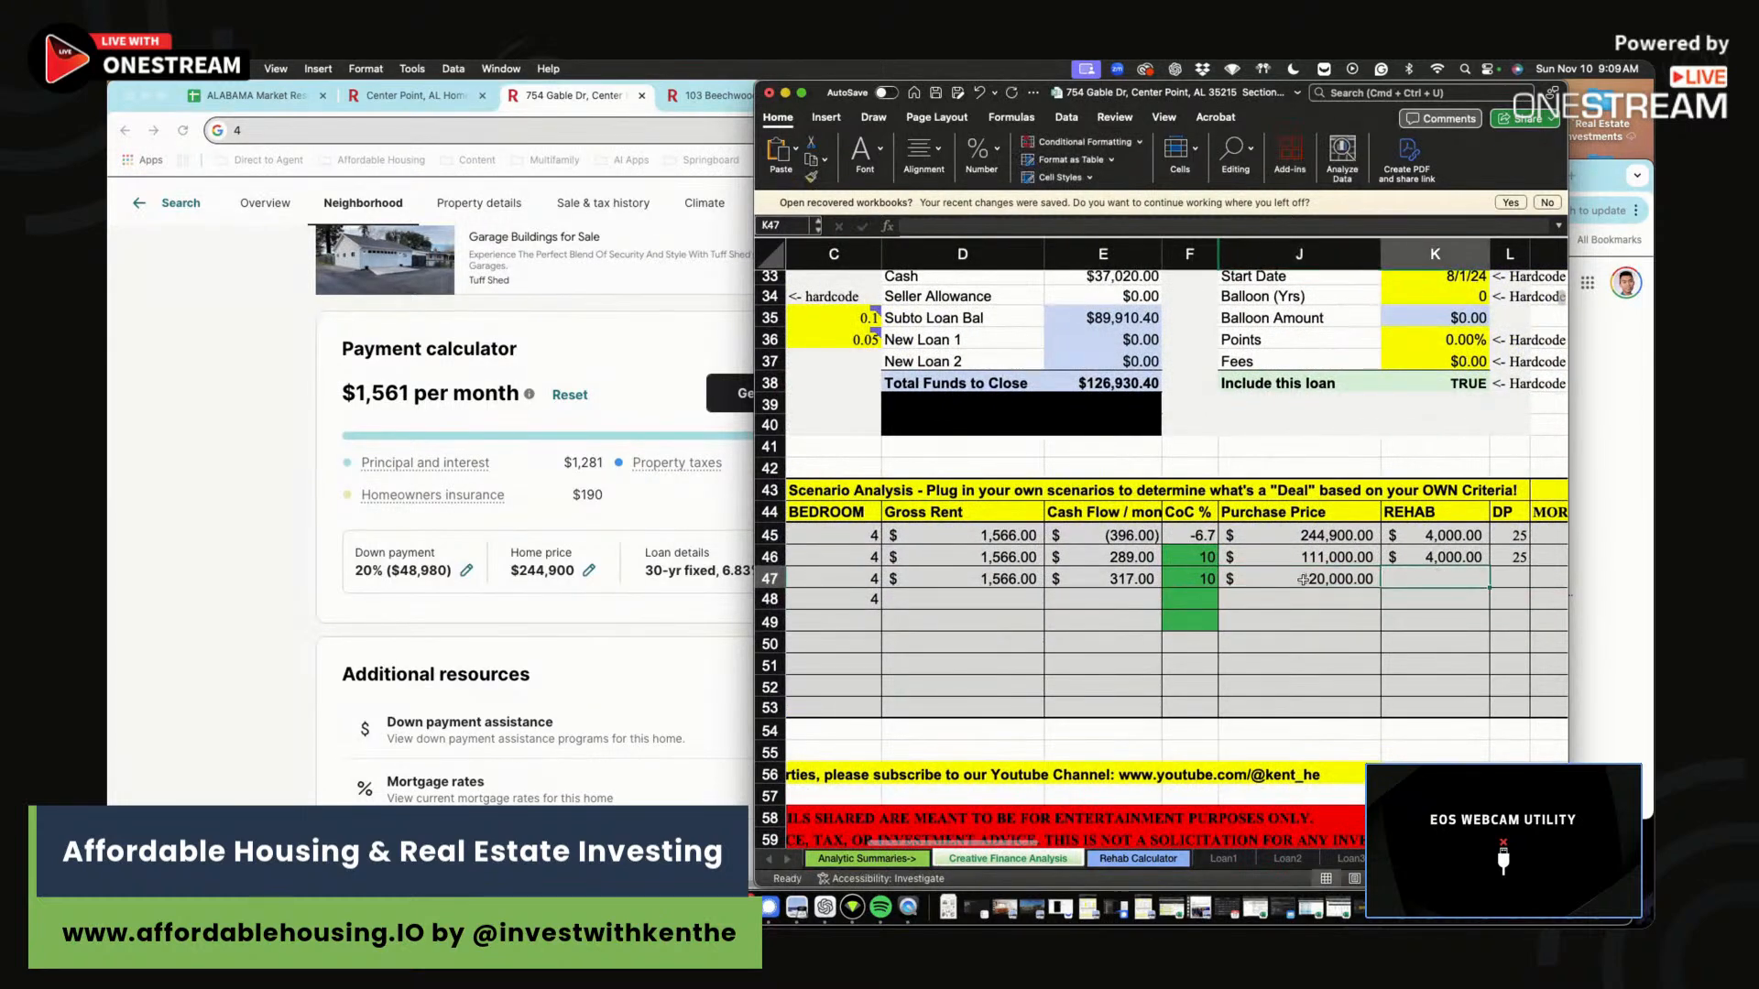
{"action": "type", "text": "40000"}
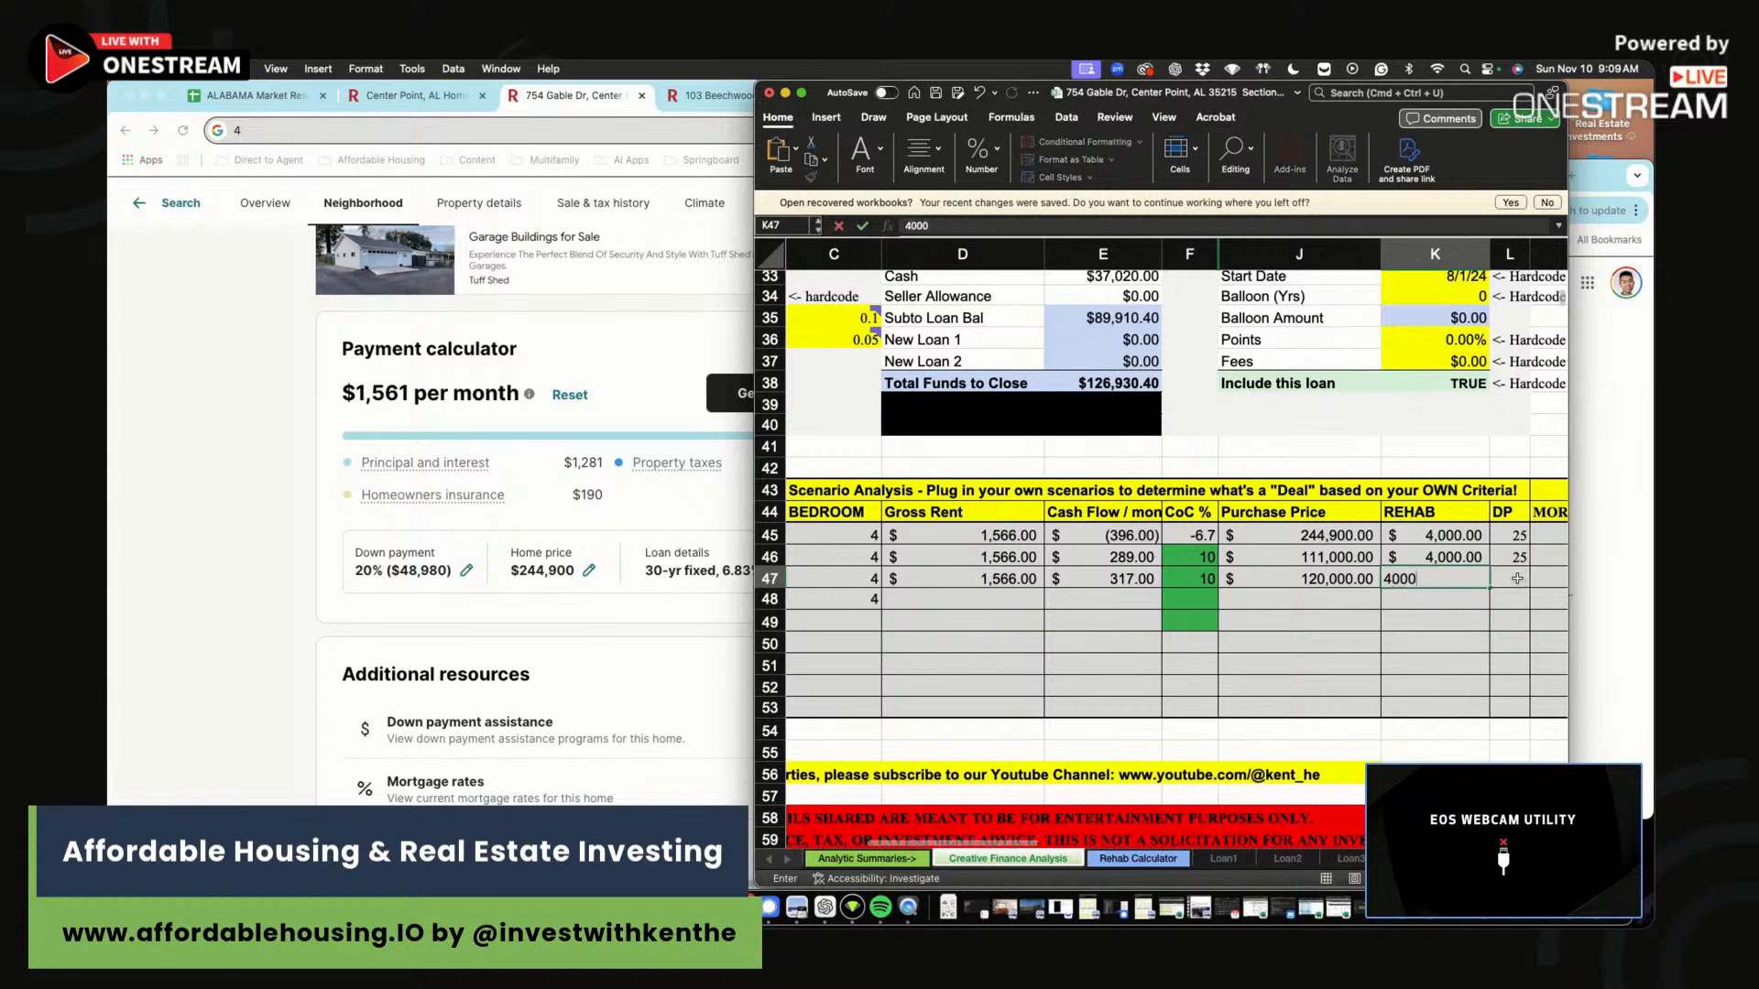
{"action": "left_click", "coordinate": [1517, 578]}
{"action": "type", "text": "25"}
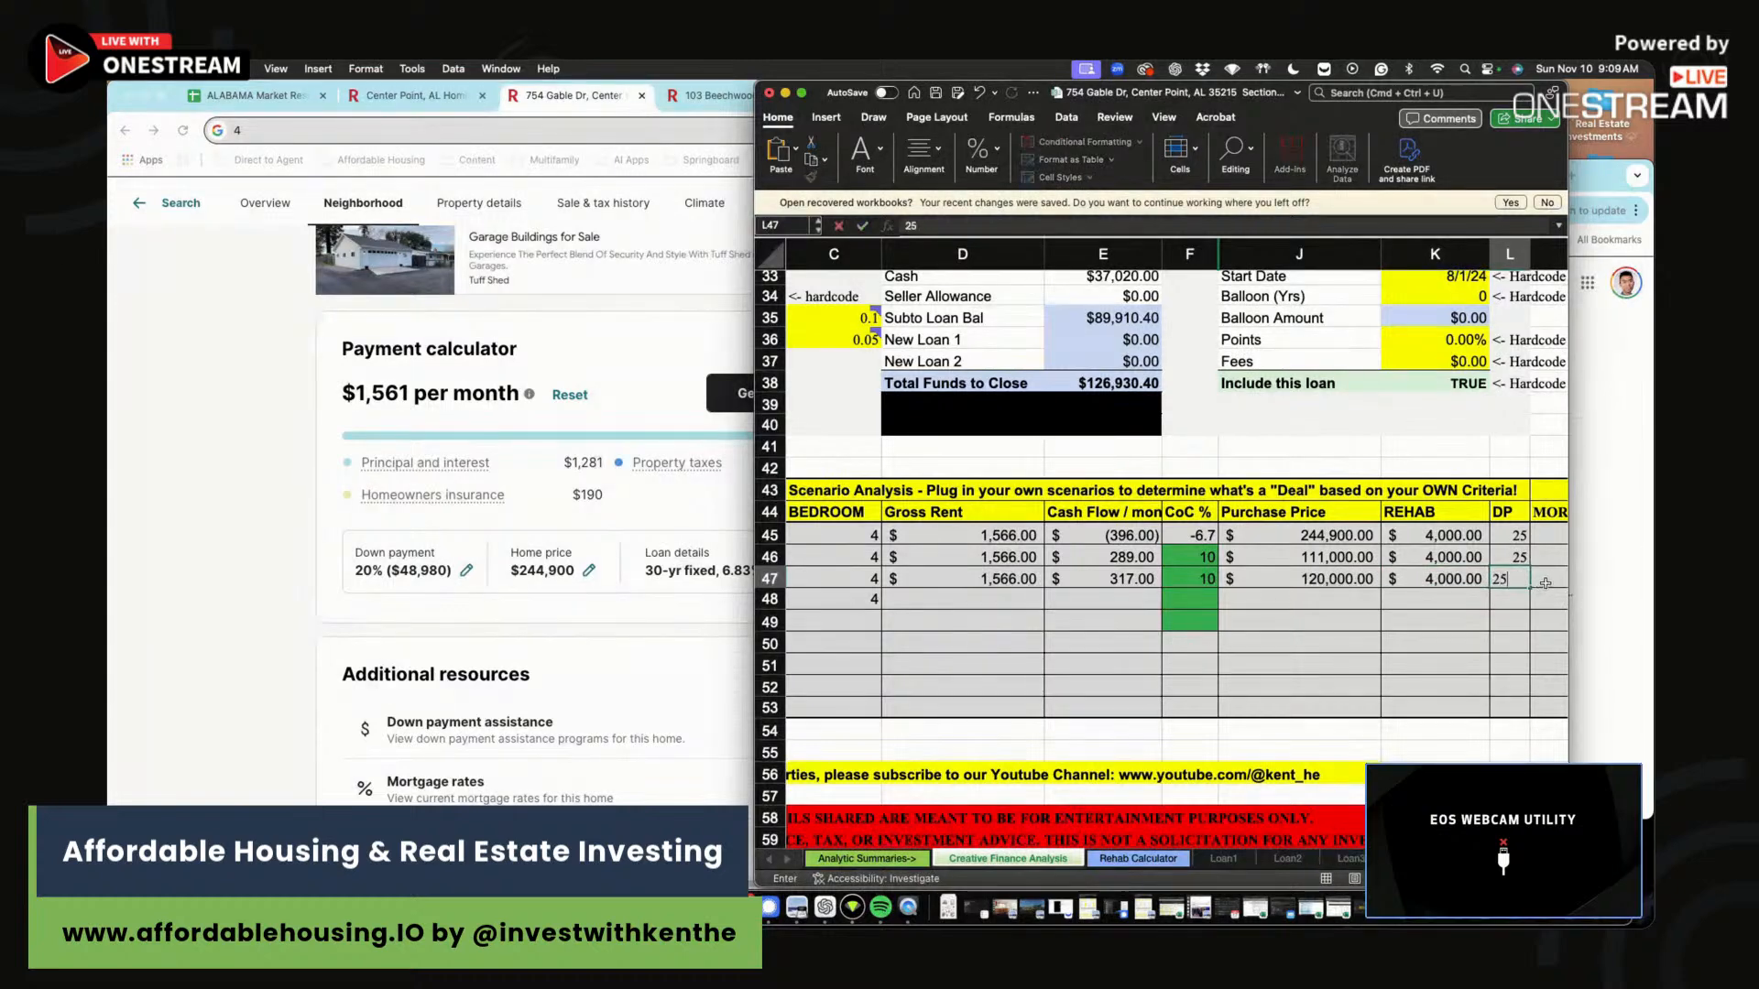
{"action": "left_click", "coordinate": [1543, 580]}
{"action": "type", "text": "6"}
{"action": "left_click", "coordinate": [1494, 559]}
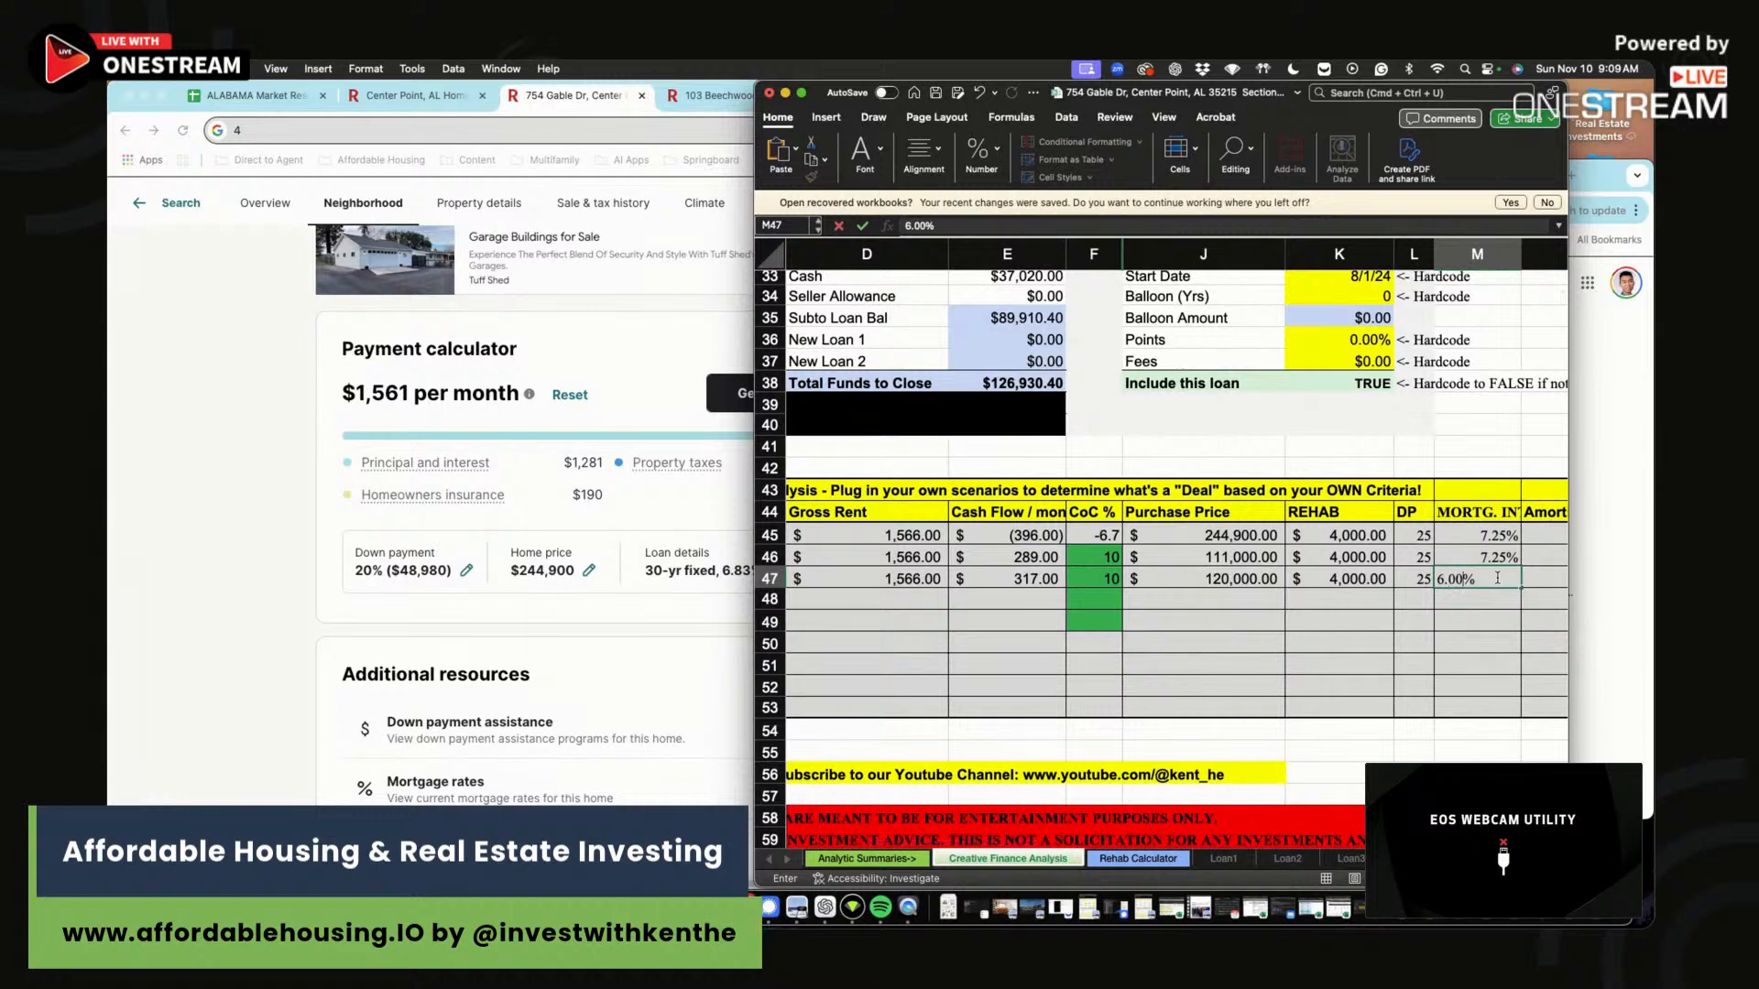
{"action": "left_click", "coordinate": [1499, 577]}
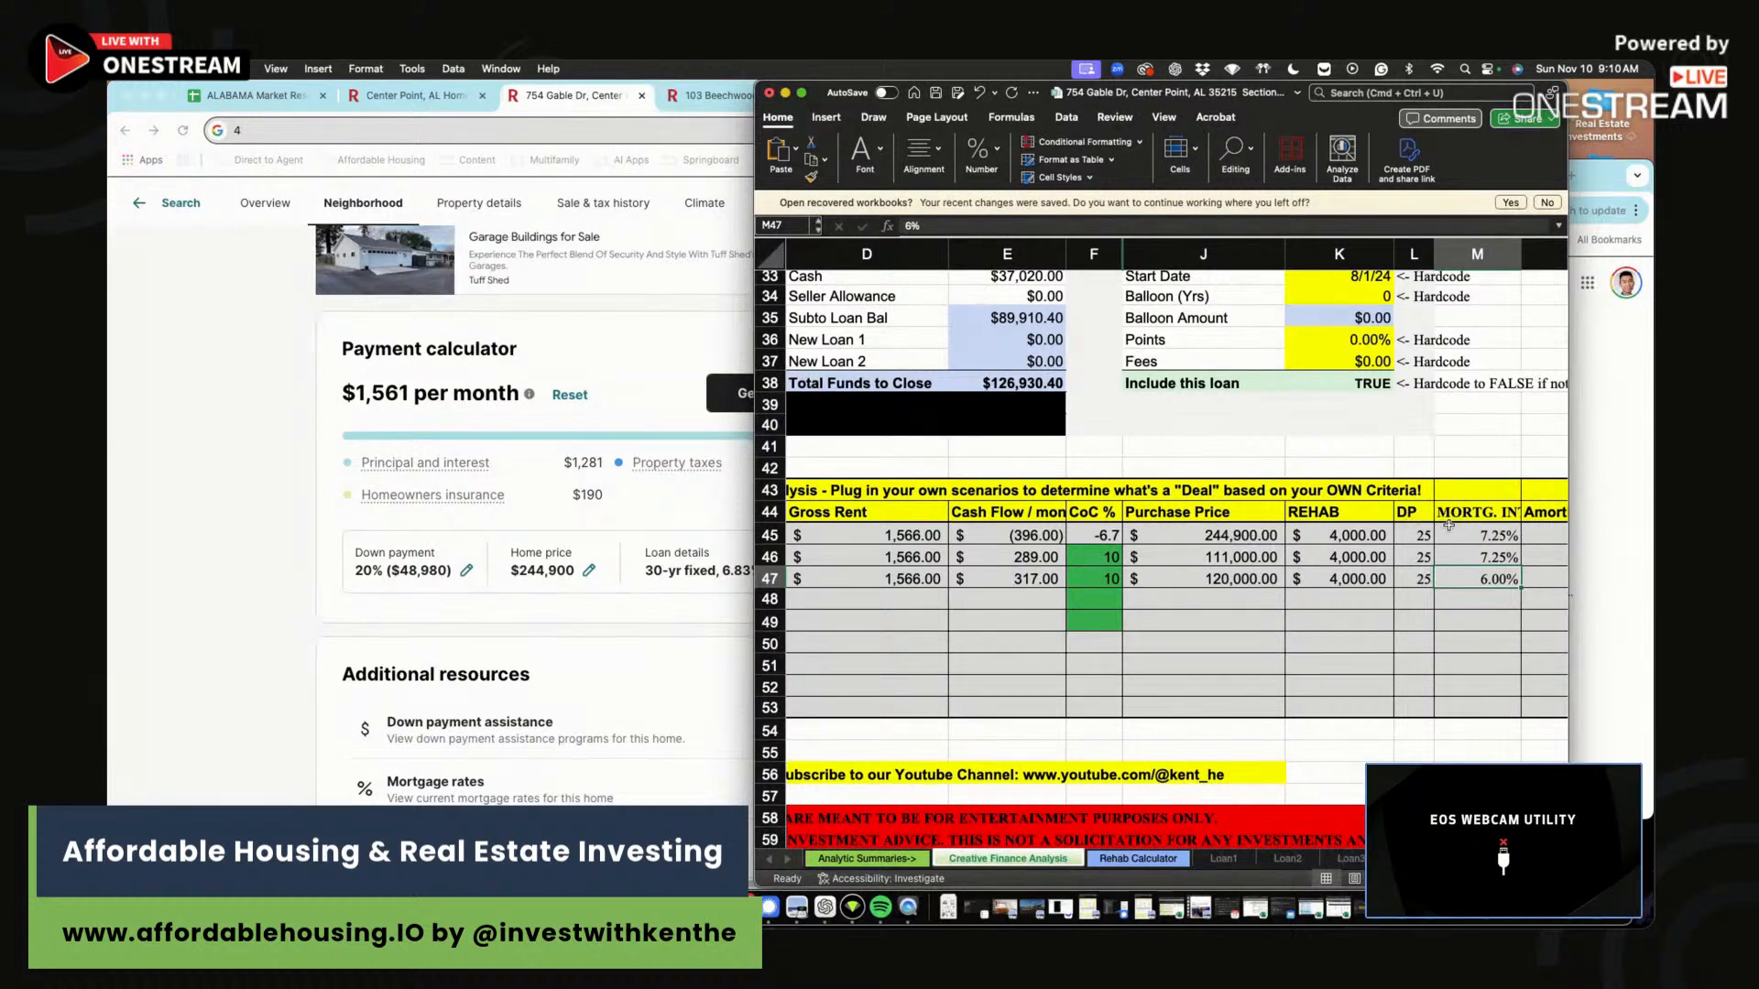
Select cells C3 through C11 in the sheet's top section.
{"action": "scroll", "coordinate": [1449, 518], "scroll_direction": "up", "scroll_amount": 10}
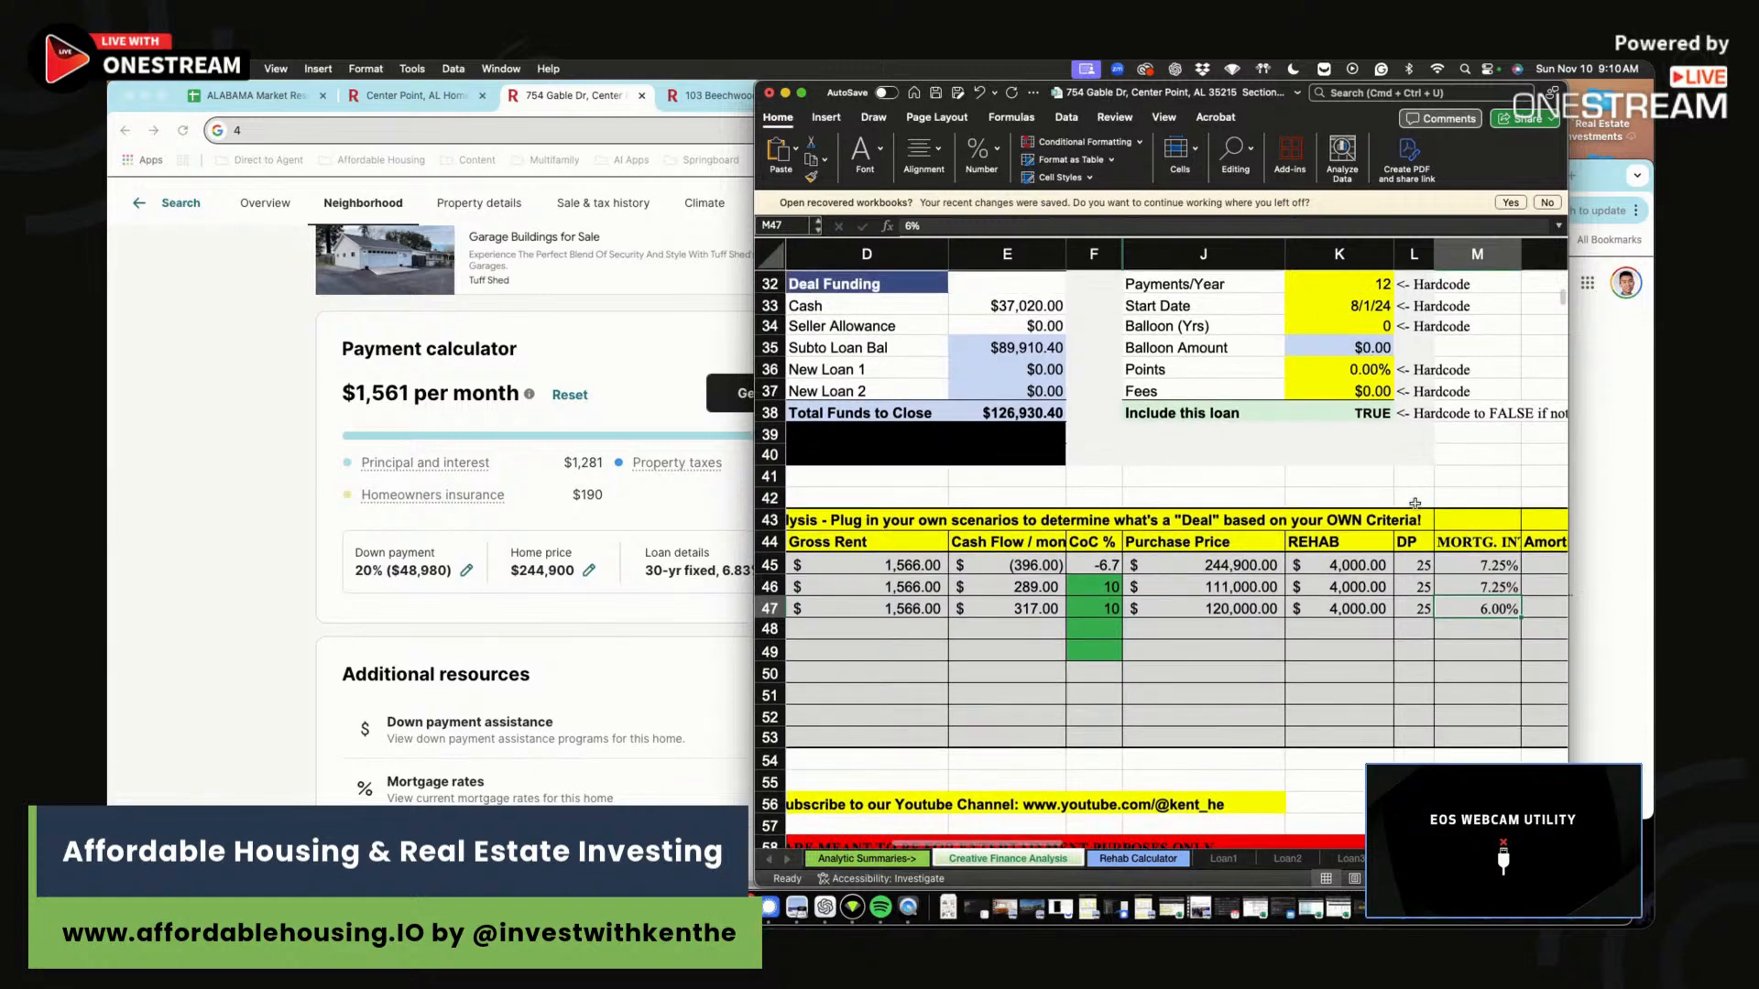
{"action": "left_click", "coordinate": [1453, 385]}
{"action": "left_click_drag", "start_coordinate": [1453, 389], "coordinate": [1104, 423]}
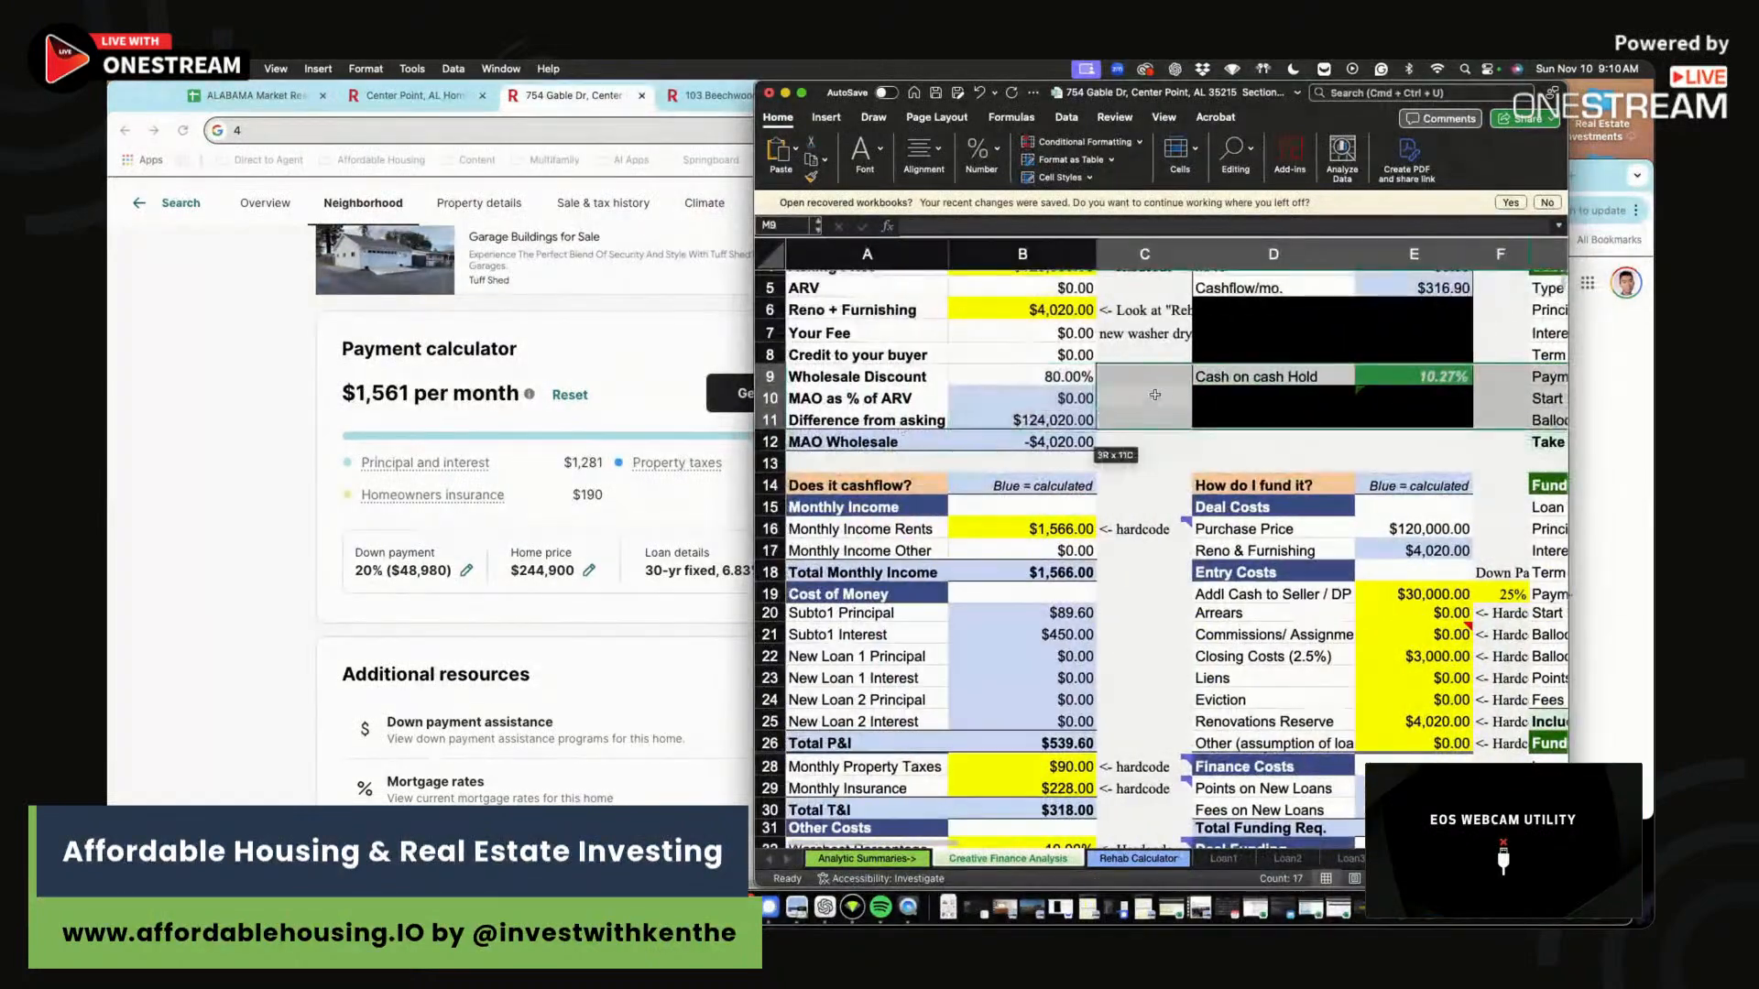
{"action": "left_click", "coordinate": [1147, 376]}
{"action": "scroll", "coordinate": [1149, 376], "scroll_direction": "up", "scroll_amount": 4}
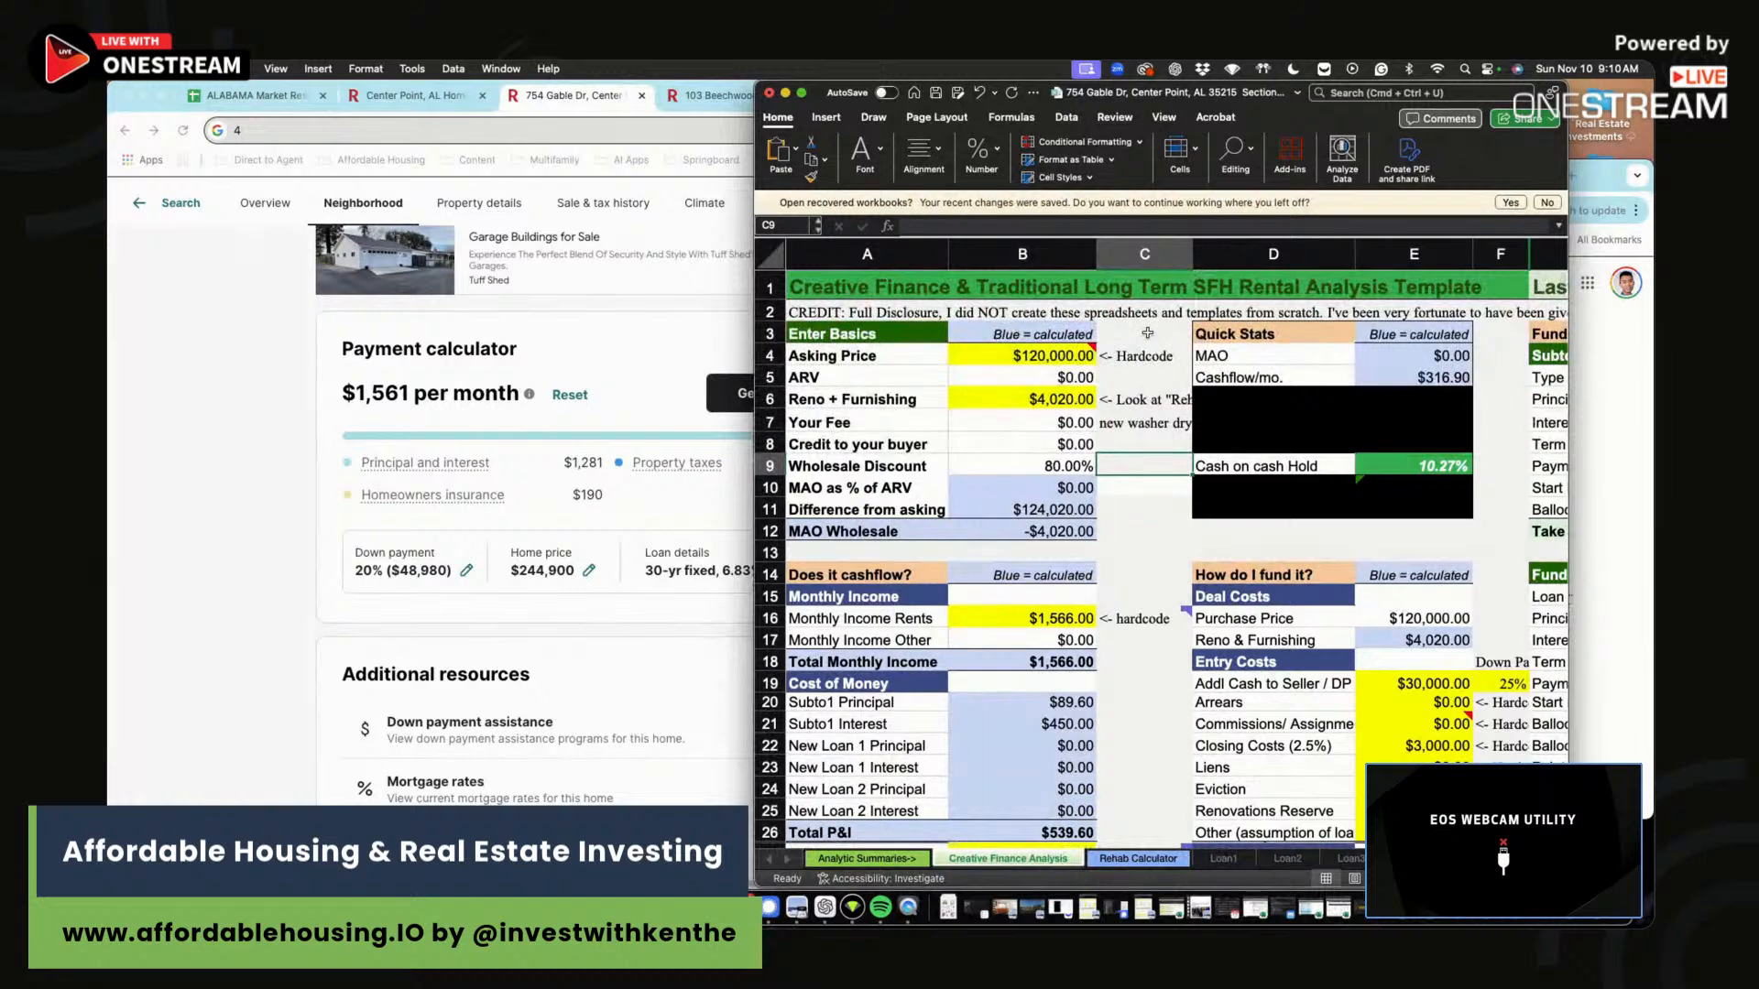
{"action": "left_click_drag", "start_coordinate": [1147, 334], "coordinate": [1154, 502]}
{"action": "left_click", "coordinate": [1154, 502]}
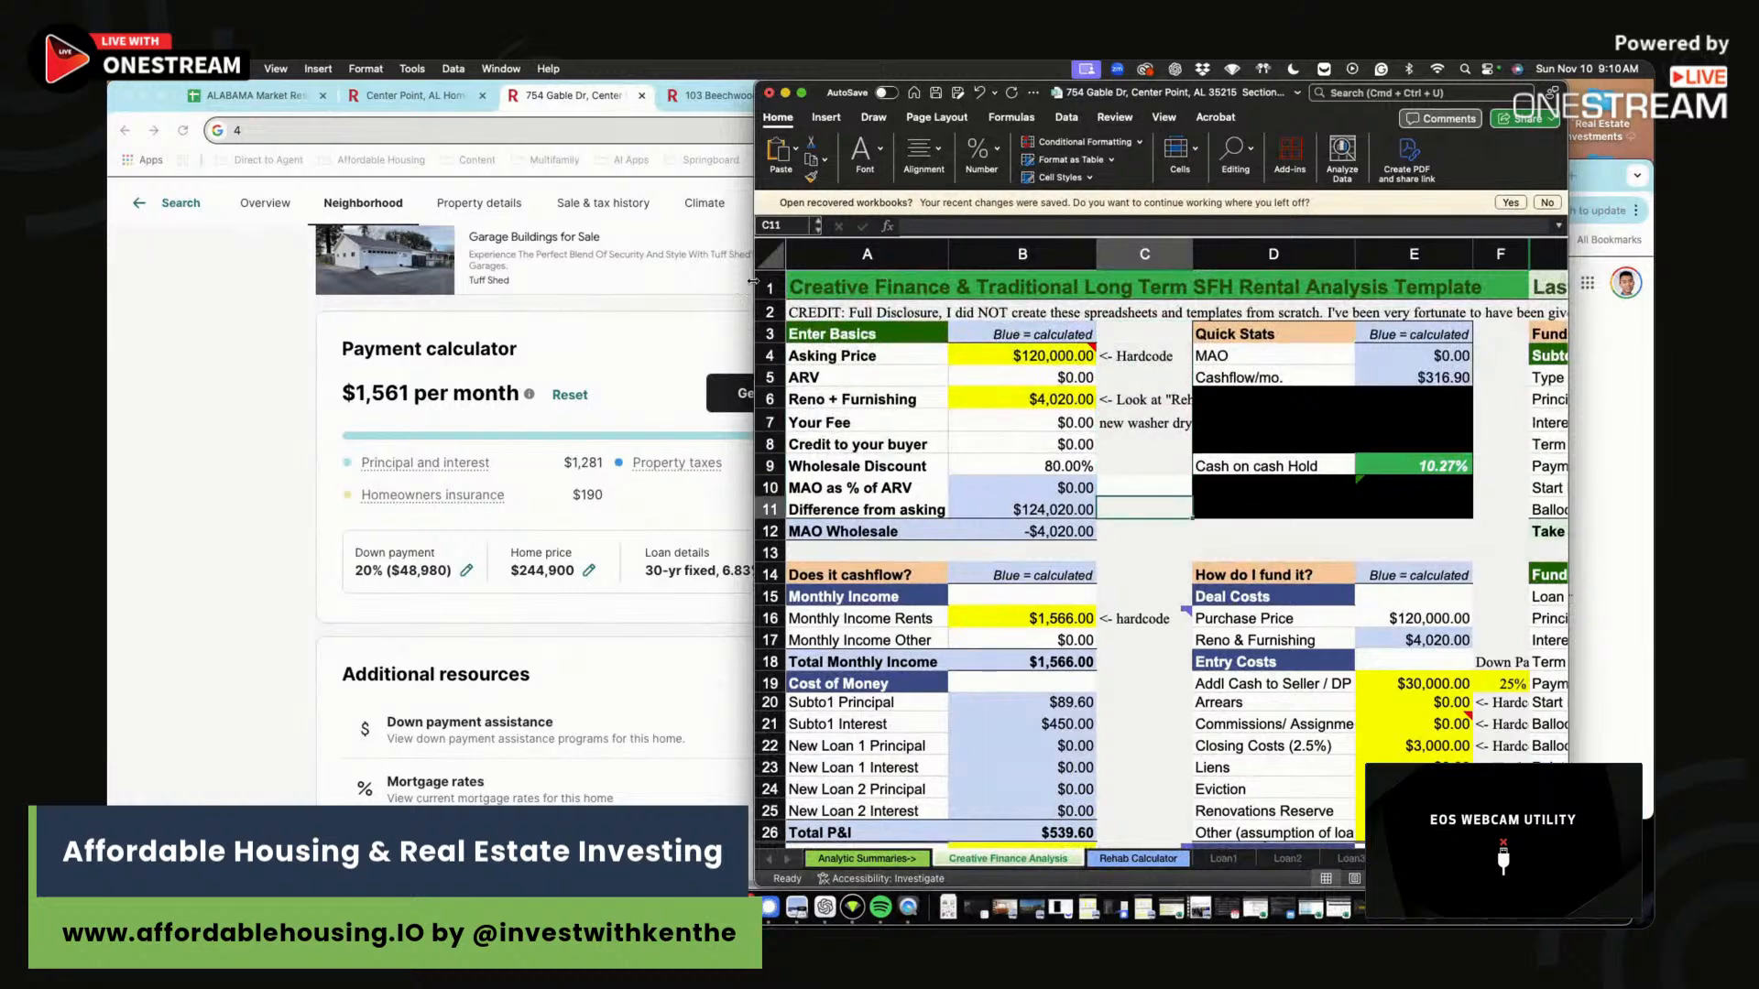
Open the affordablehousing.io home page in a new Chrome tab using the 'aff' suggestion.
{"action": "left_click", "coordinate": [443, 376]}
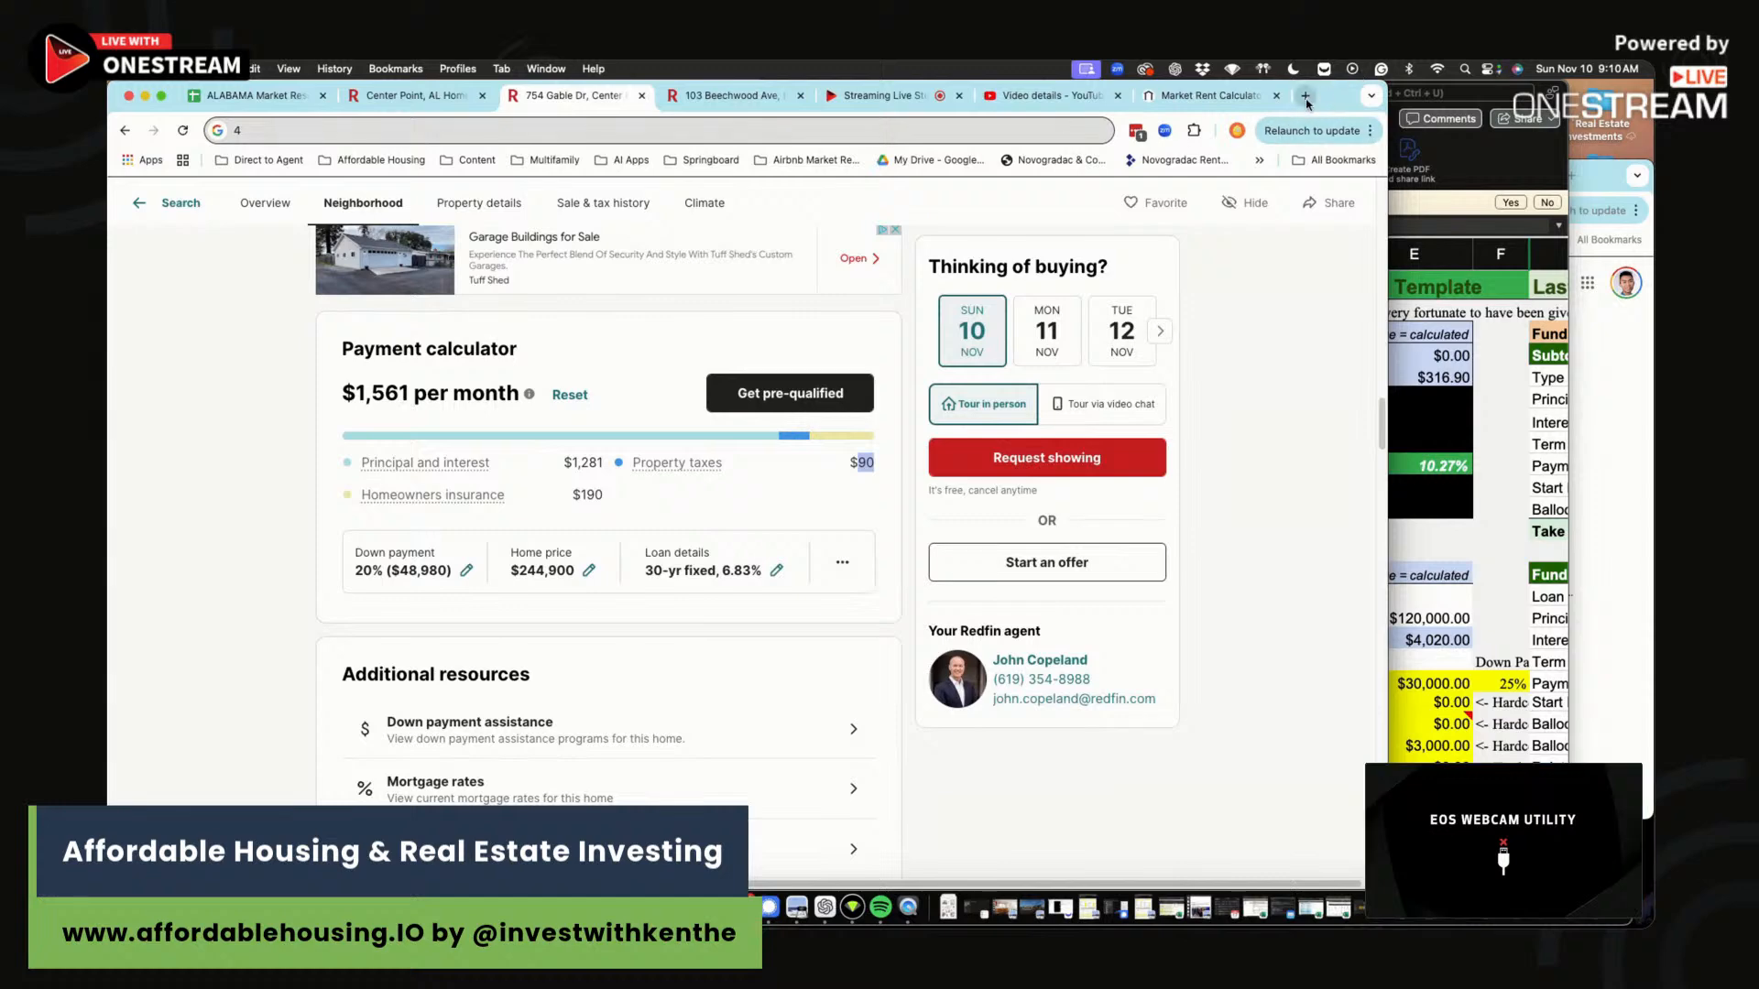
{"action": "left_click", "coordinate": [1306, 95]}
{"action": "type", "text": "aff"}
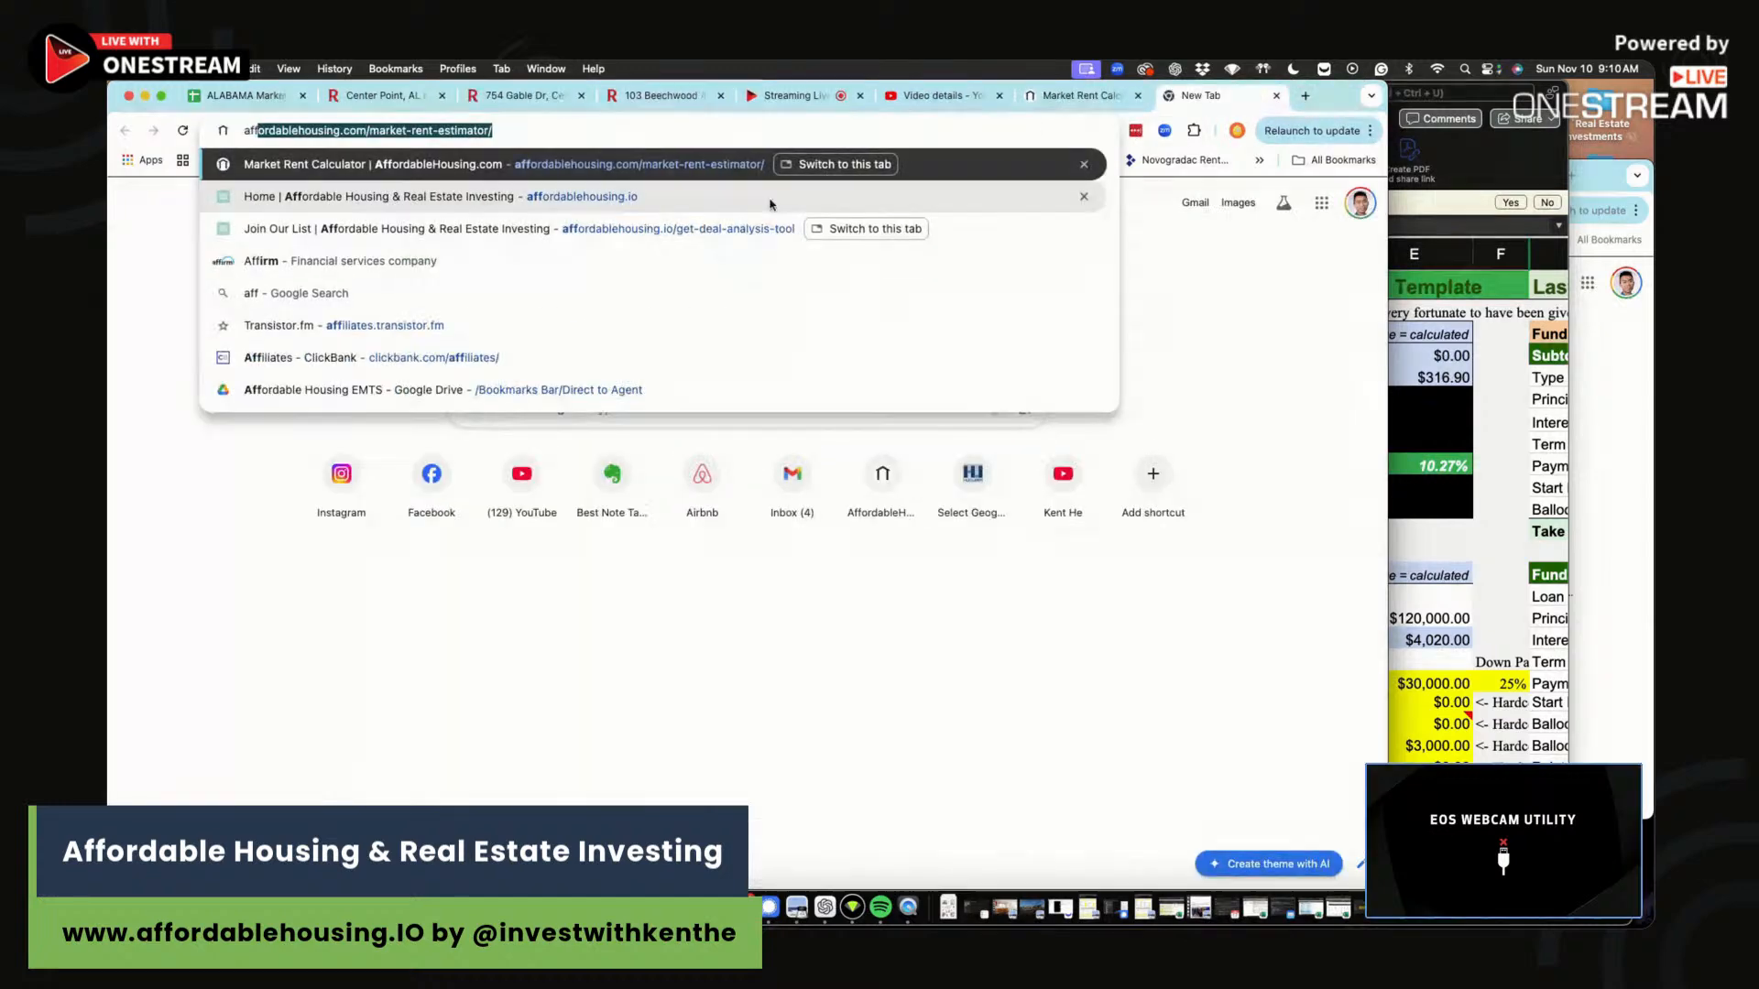
{"action": "left_click", "coordinate": [777, 198]}
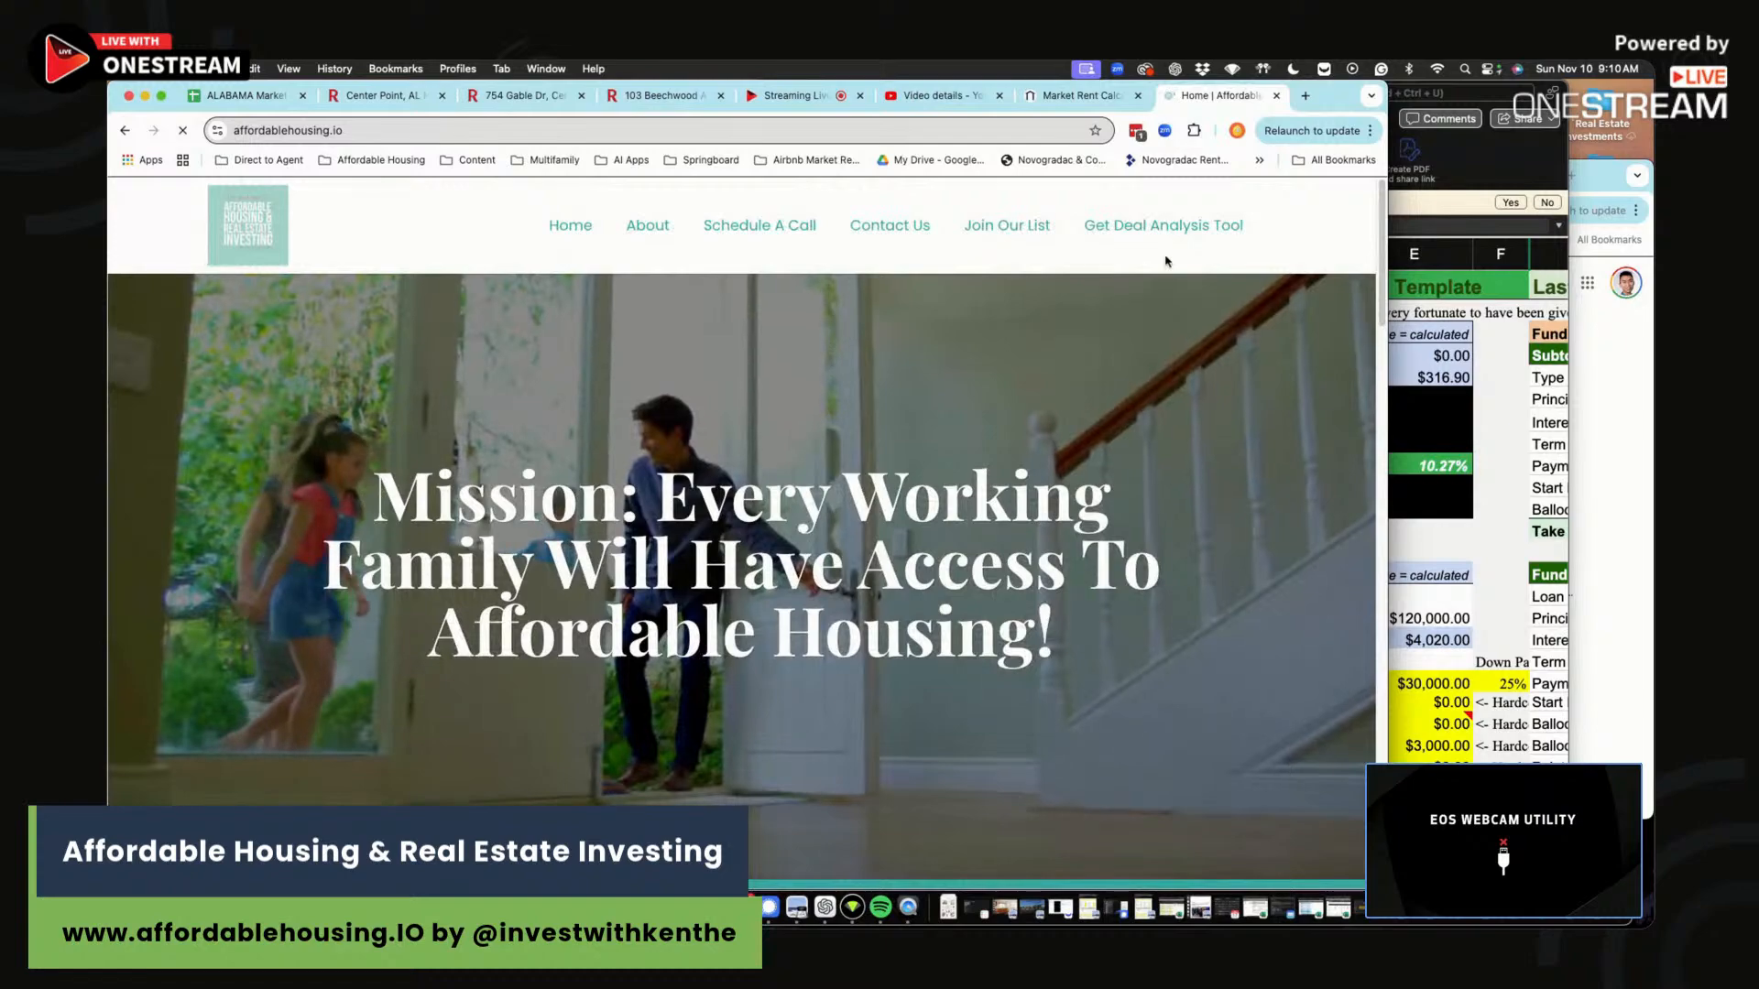
Open and connect the live chat panel in the OneStream streaming studio.
{"action": "left_click", "coordinate": [795, 97]}
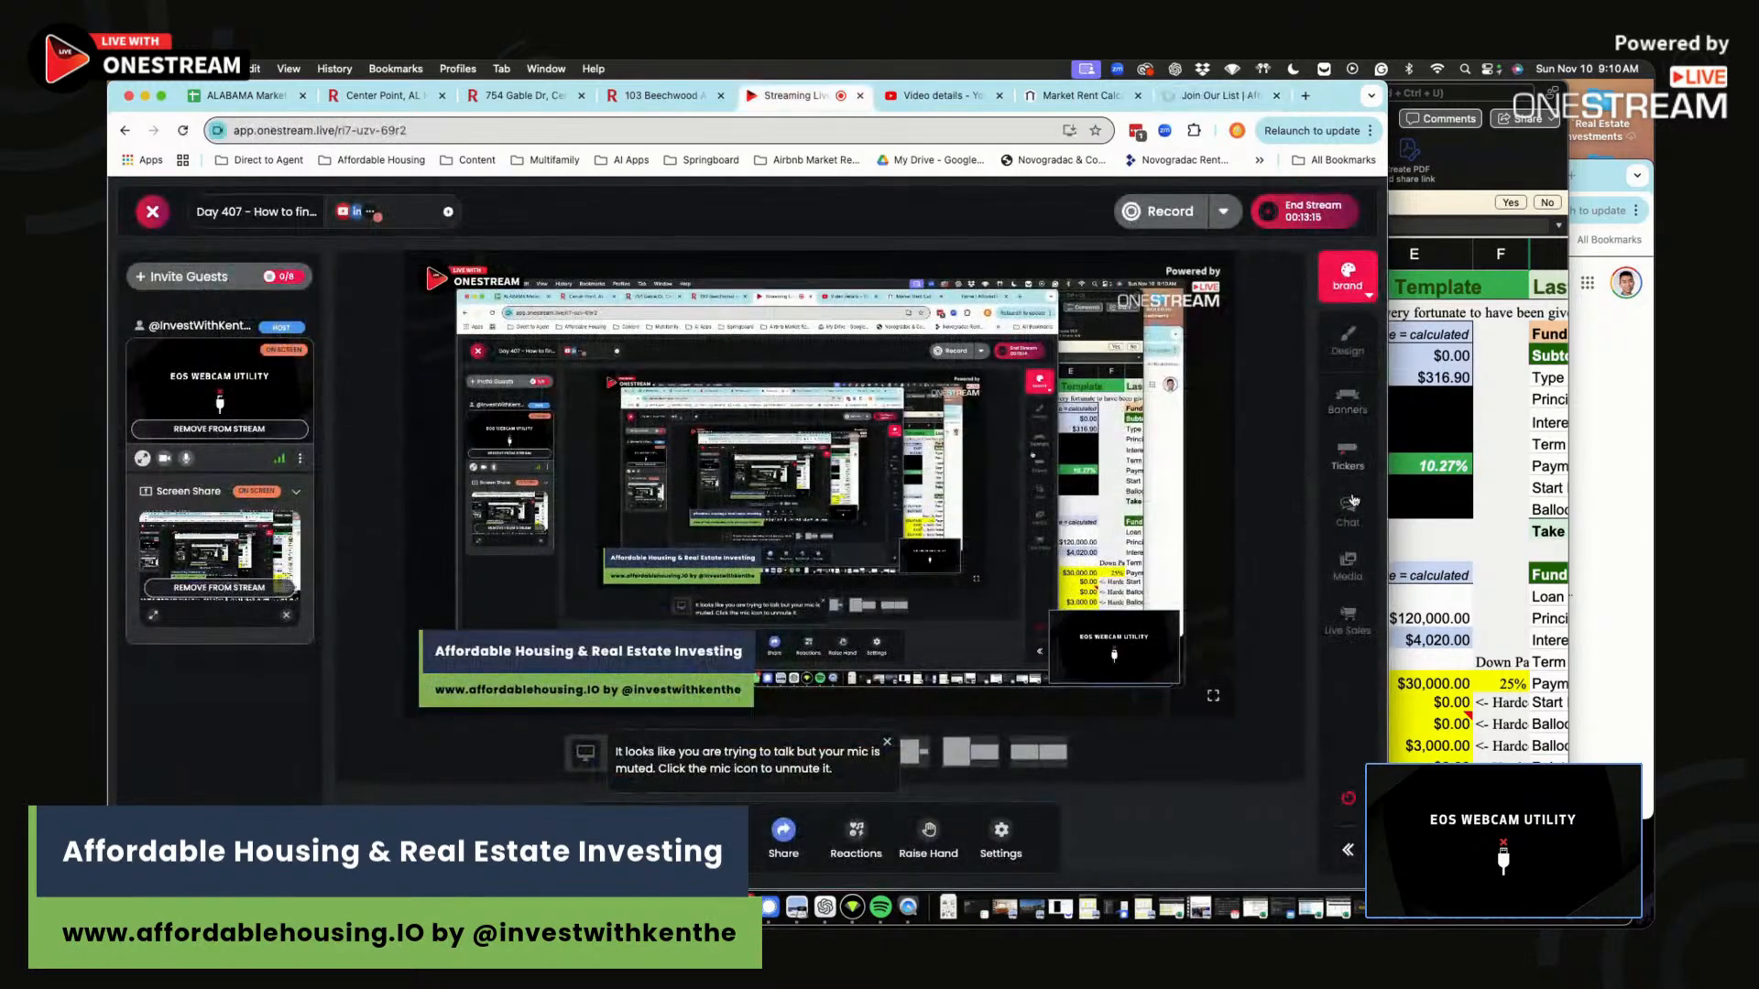
{"action": "left_click", "coordinate": [1347, 511]}
{"action": "left_click", "coordinate": [1158, 719]}
Show the Get Deal Analysis Tool page, then widen the Excel window to reveal column J.
{"action": "left_click", "coordinate": [1200, 98]}
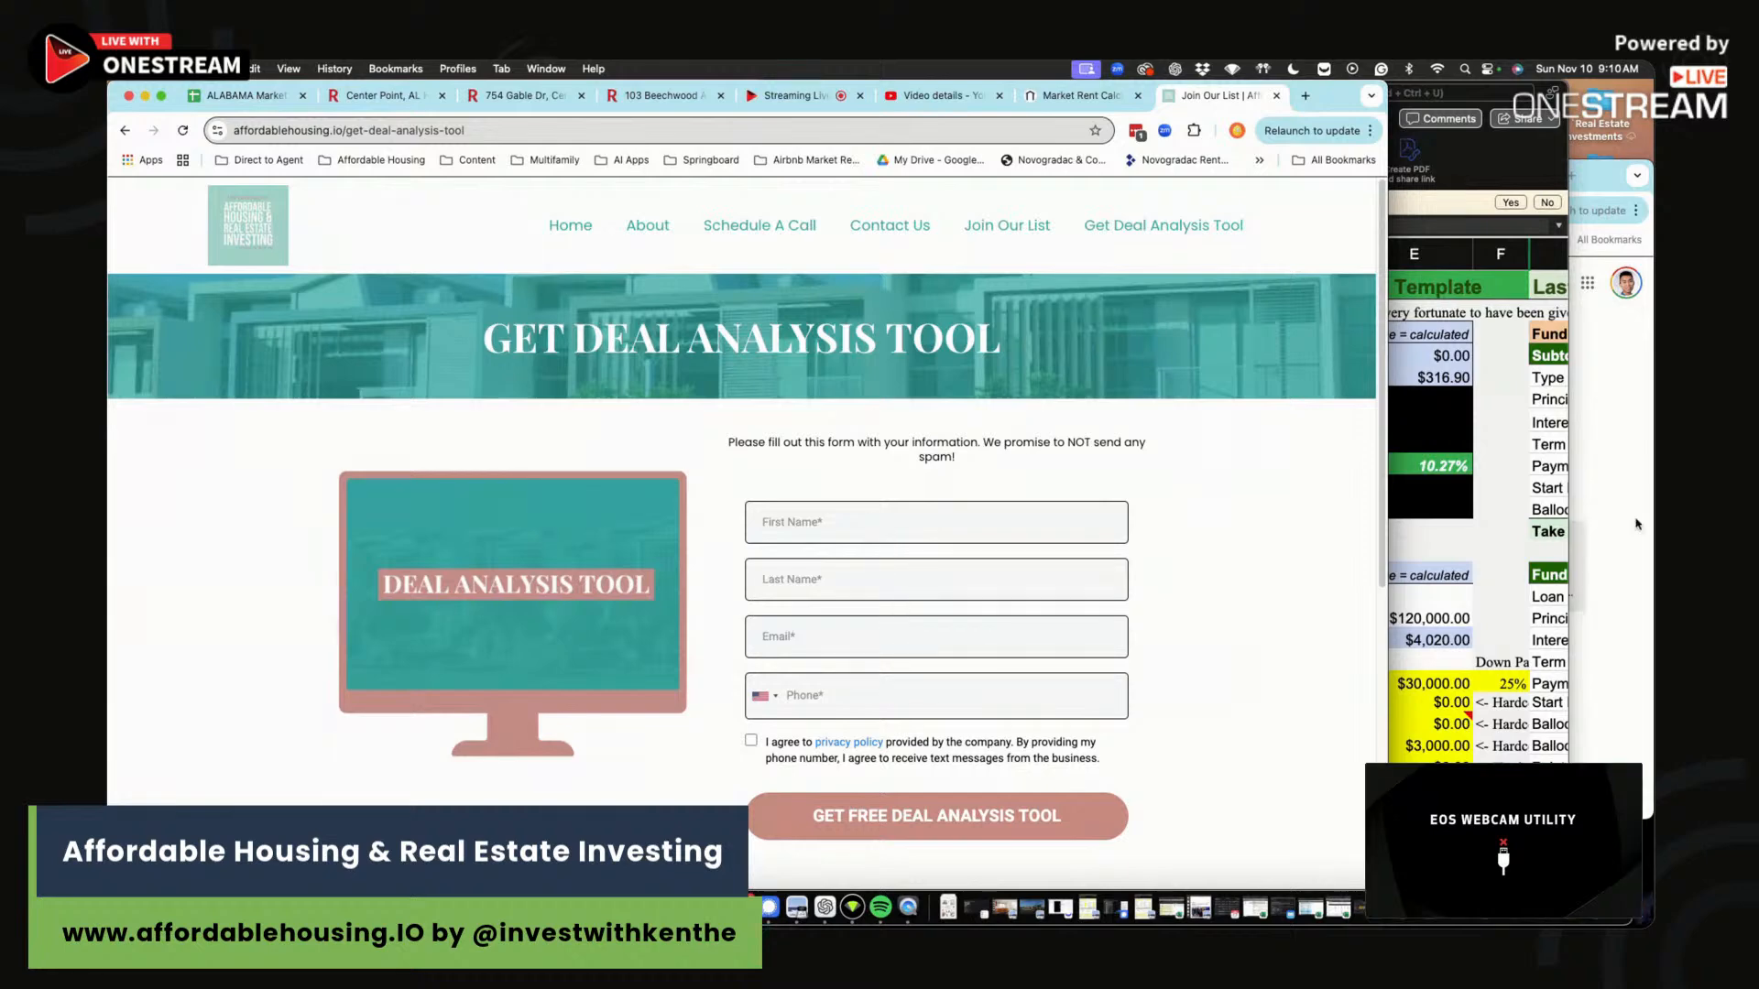
{"action": "left_click", "coordinate": [1559, 532]}
{"action": "left_click_drag", "start_coordinate": [1569, 521], "coordinate": [1652, 521]}
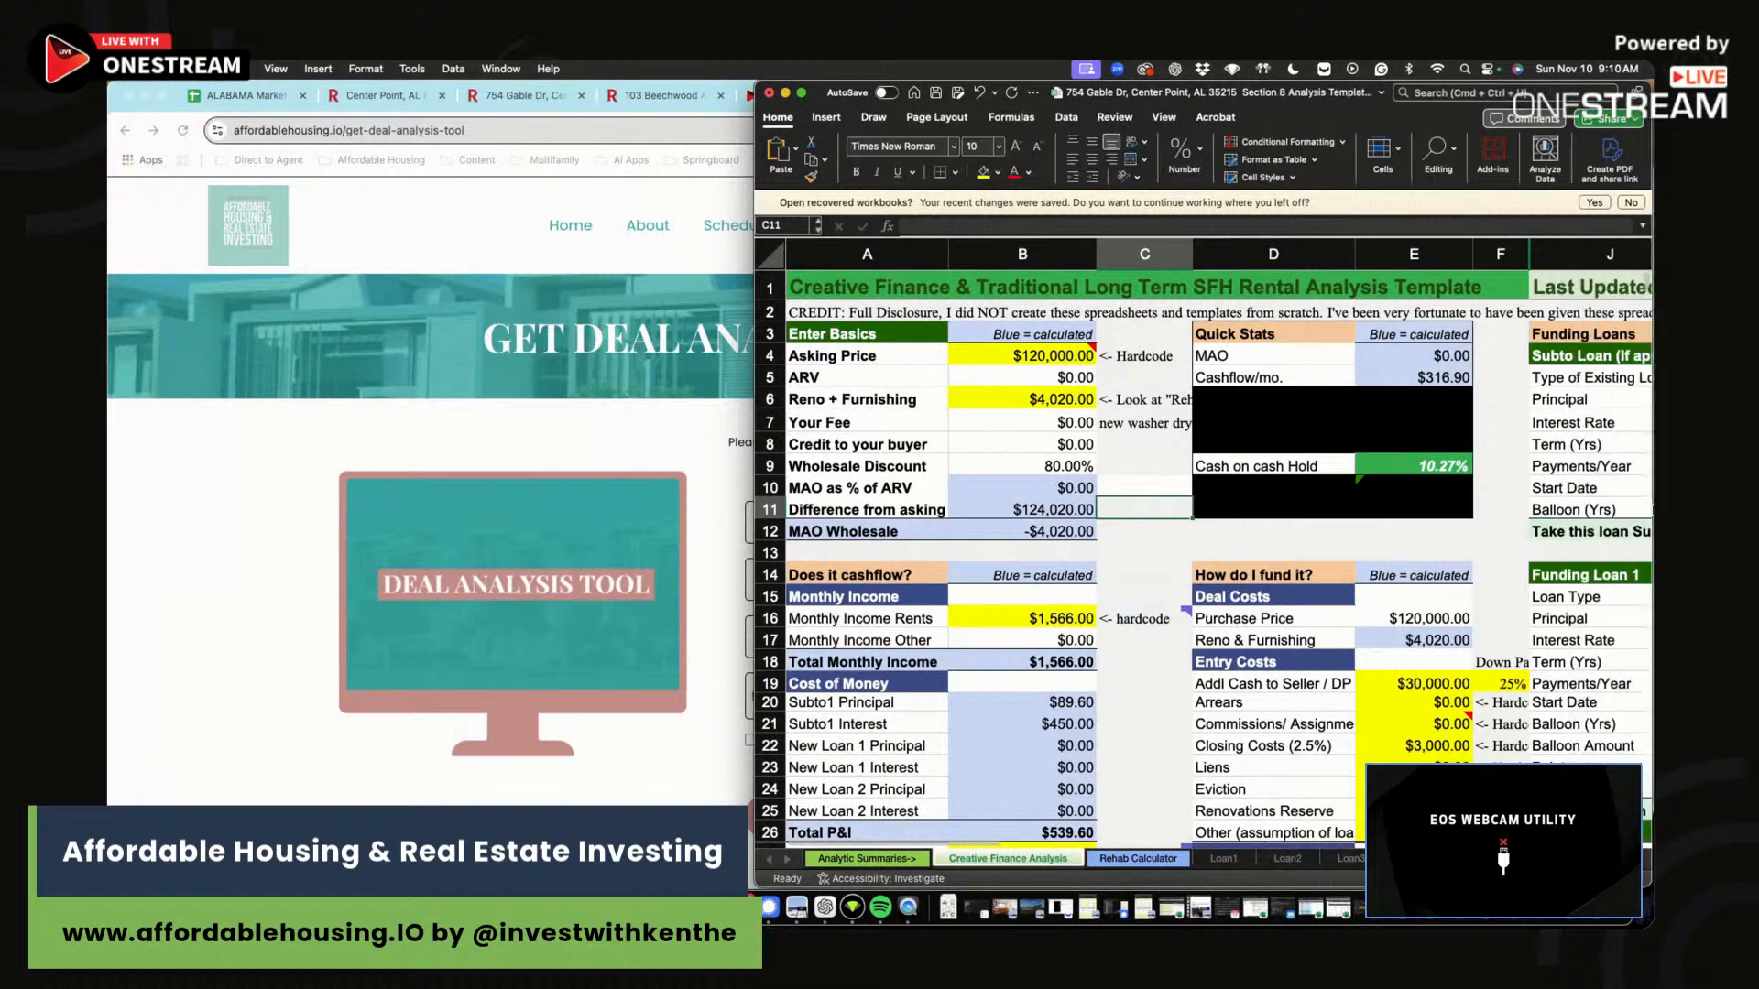
{"action": "left_click", "coordinate": [1138, 858]}
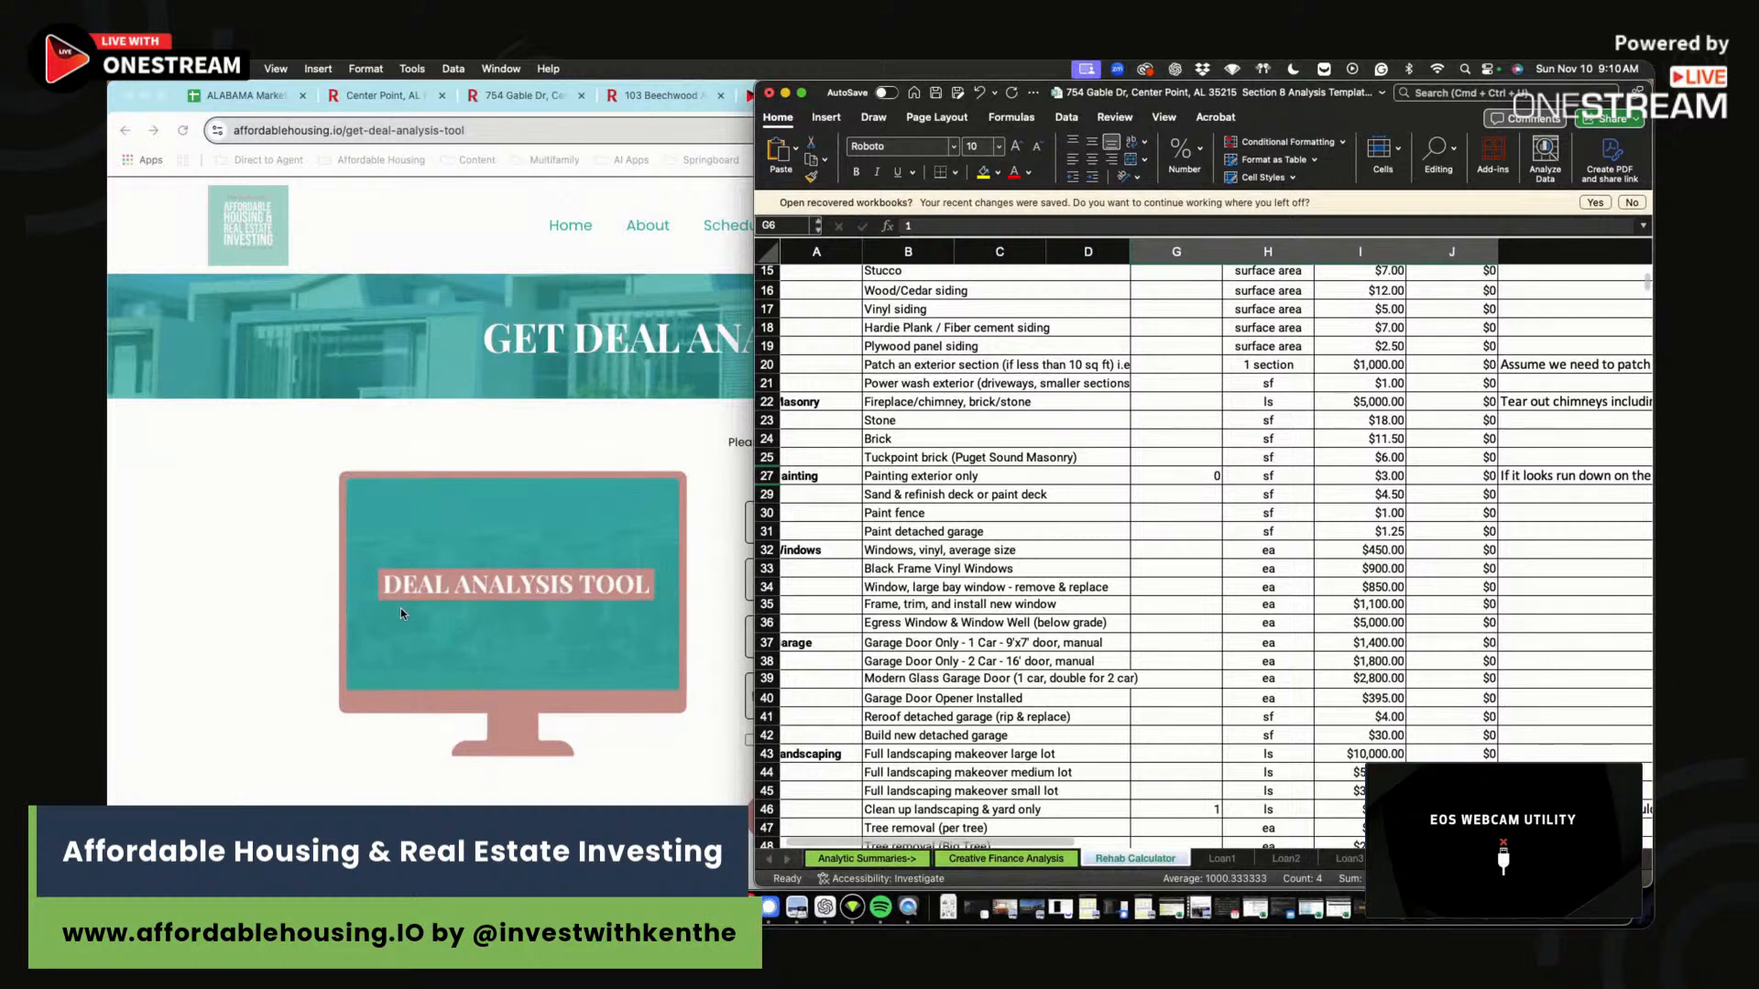
{"action": "left_click", "coordinate": [434, 429]}
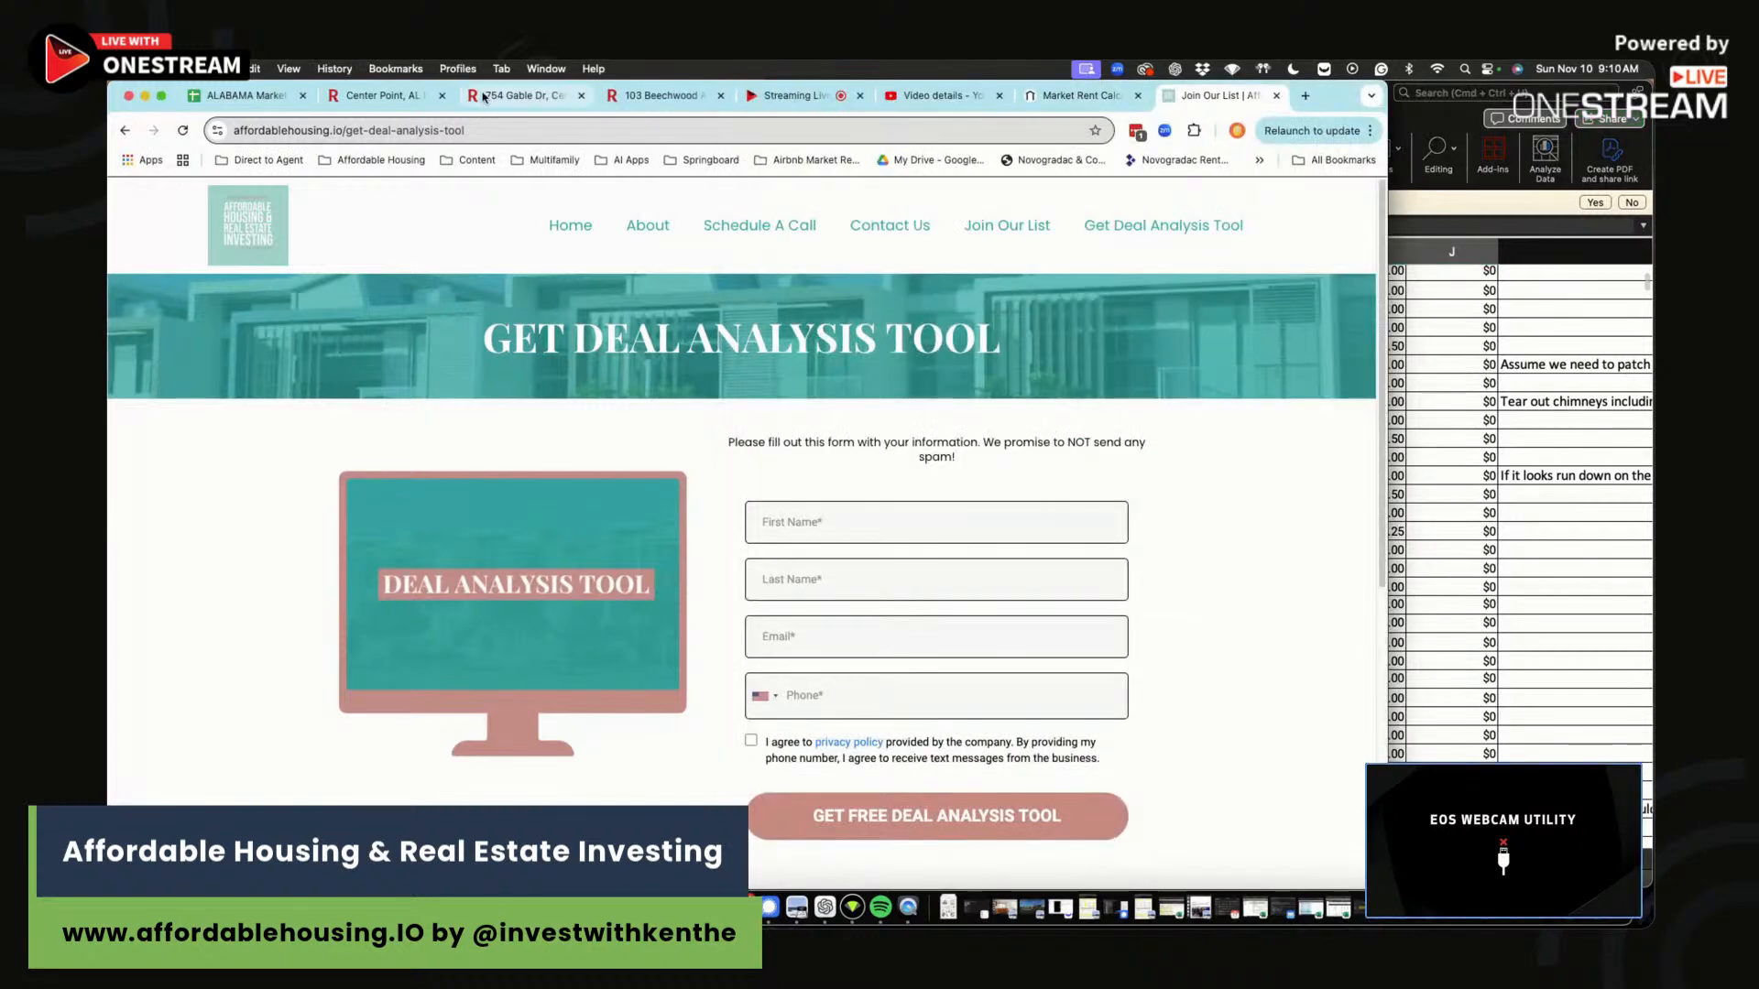
{"action": "left_click", "coordinate": [477, 99]}
{"action": "scroll", "coordinate": [751, 522], "scroll_direction": "up", "scroll_amount": 15}
{"action": "scroll", "coordinate": [763, 548], "scroll_direction": "up", "scroll_amount": 10}
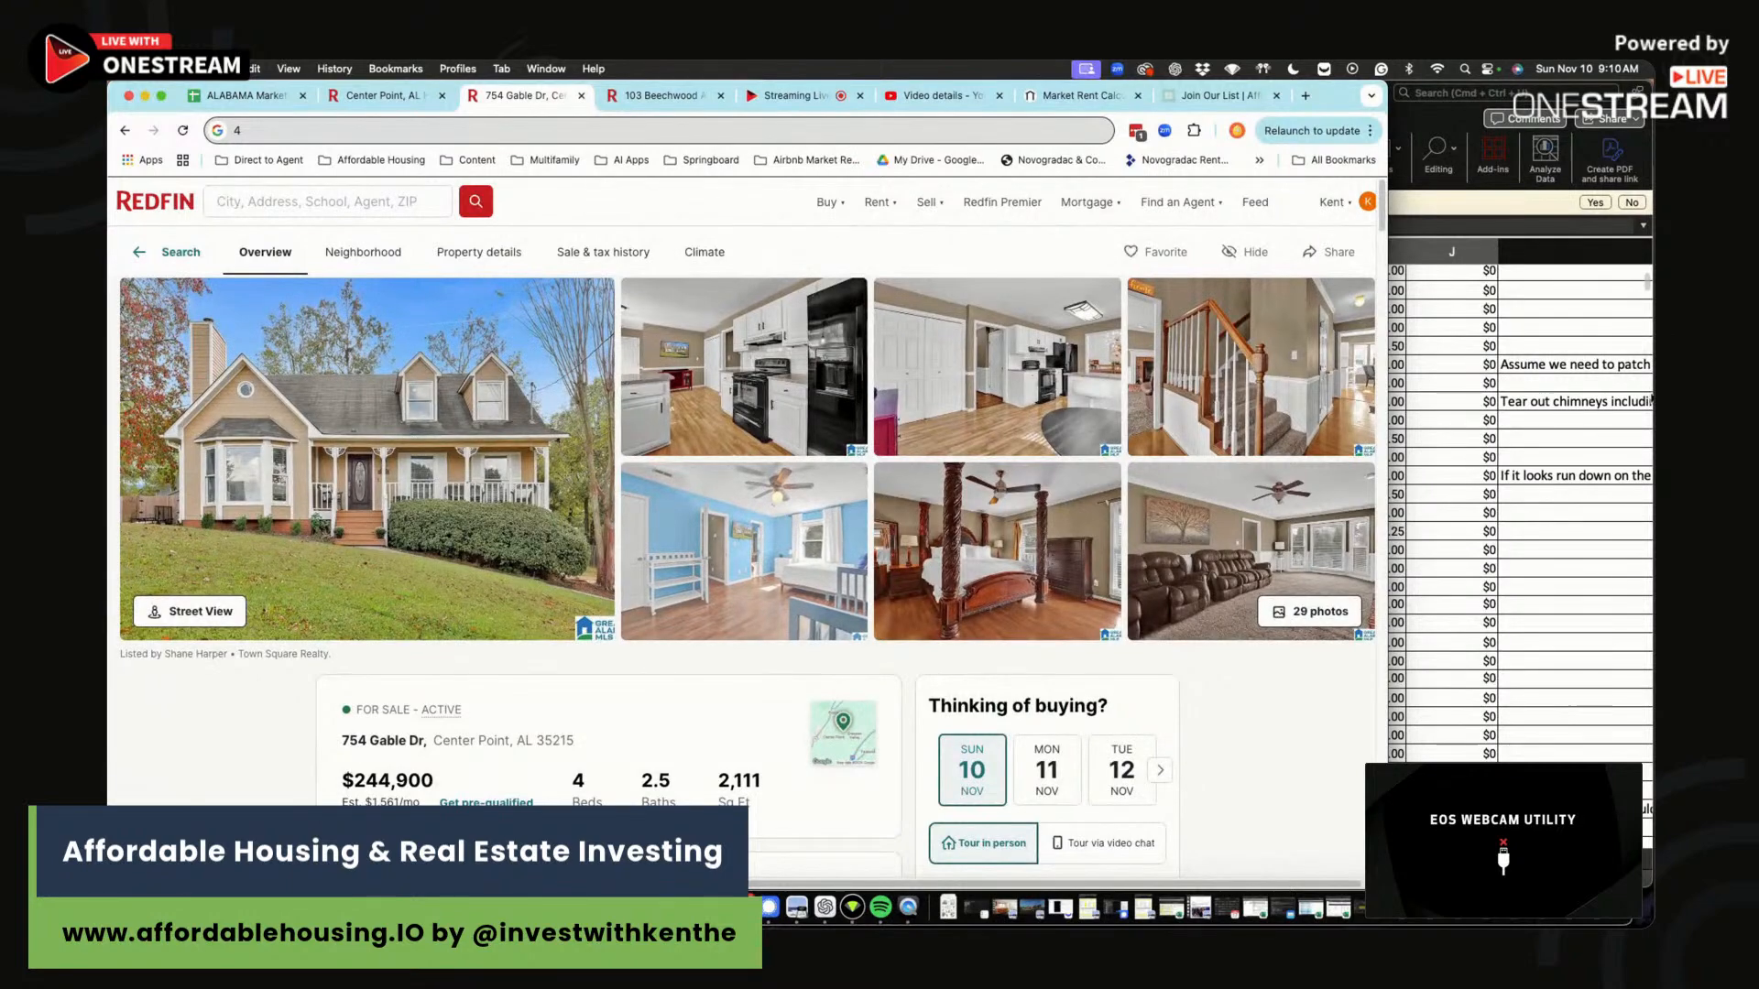
{"action": "left_click", "coordinate": [1489, 384]}
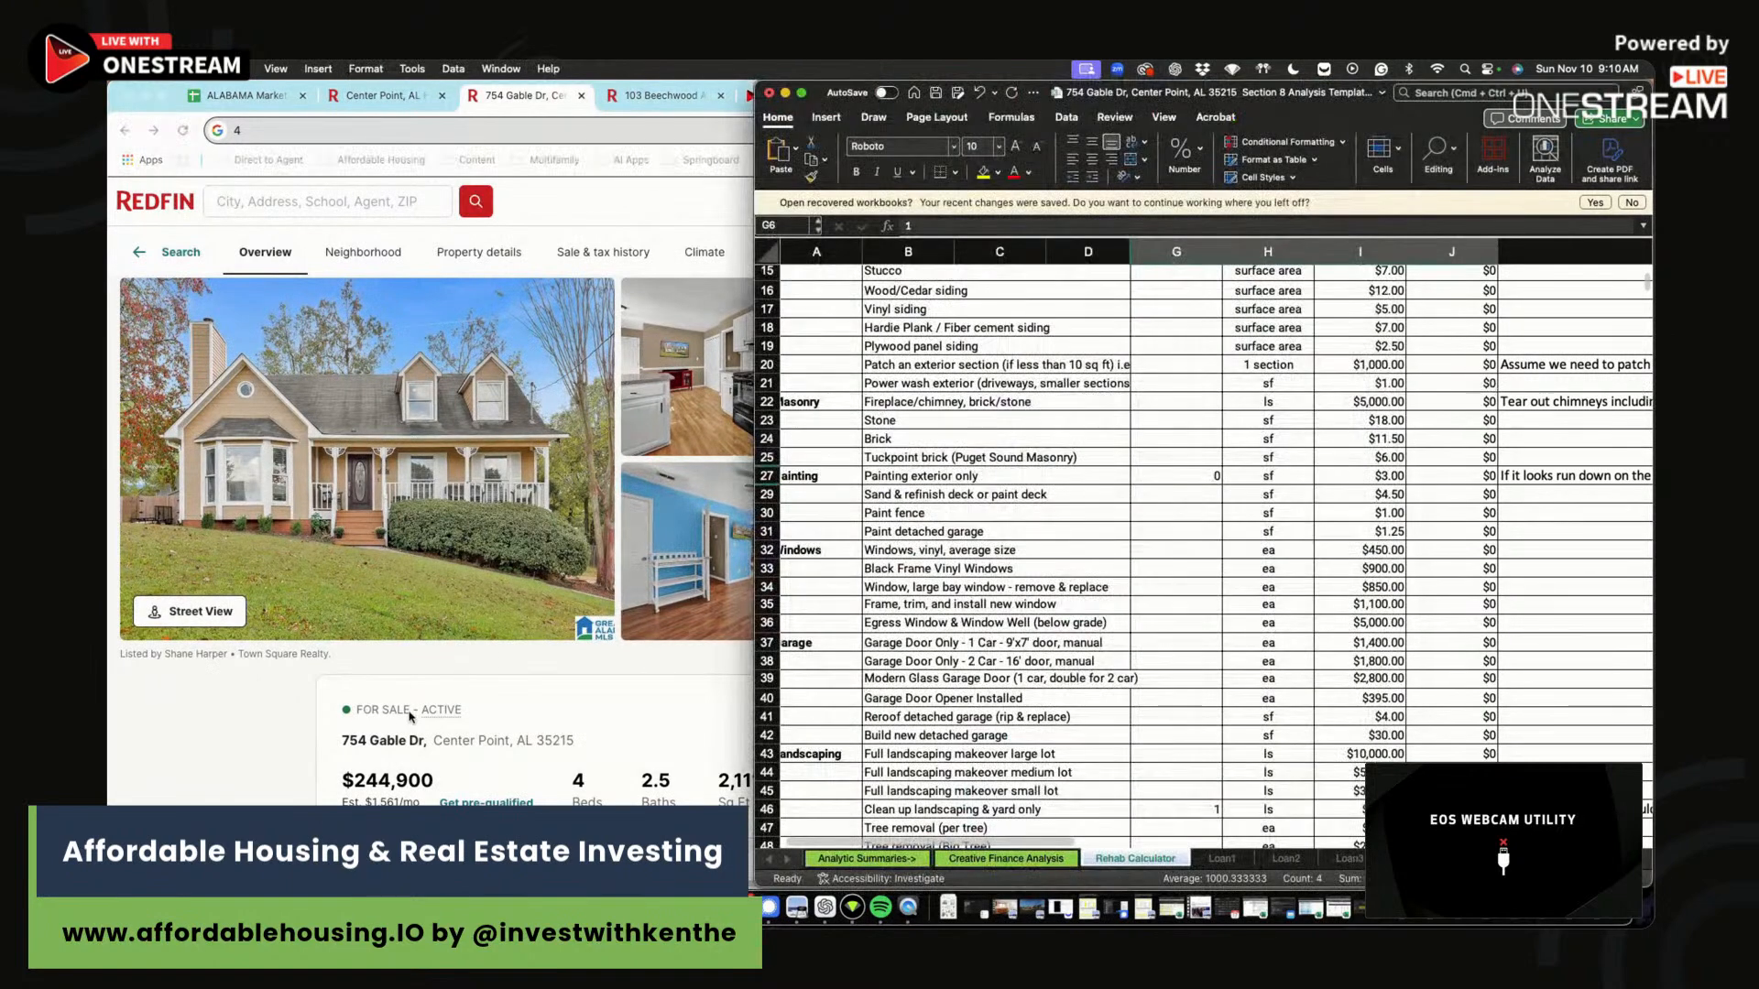
{"action": "left_click", "coordinate": [469, 683]}
{"action": "mouse_move", "coordinate": [922, 203]}
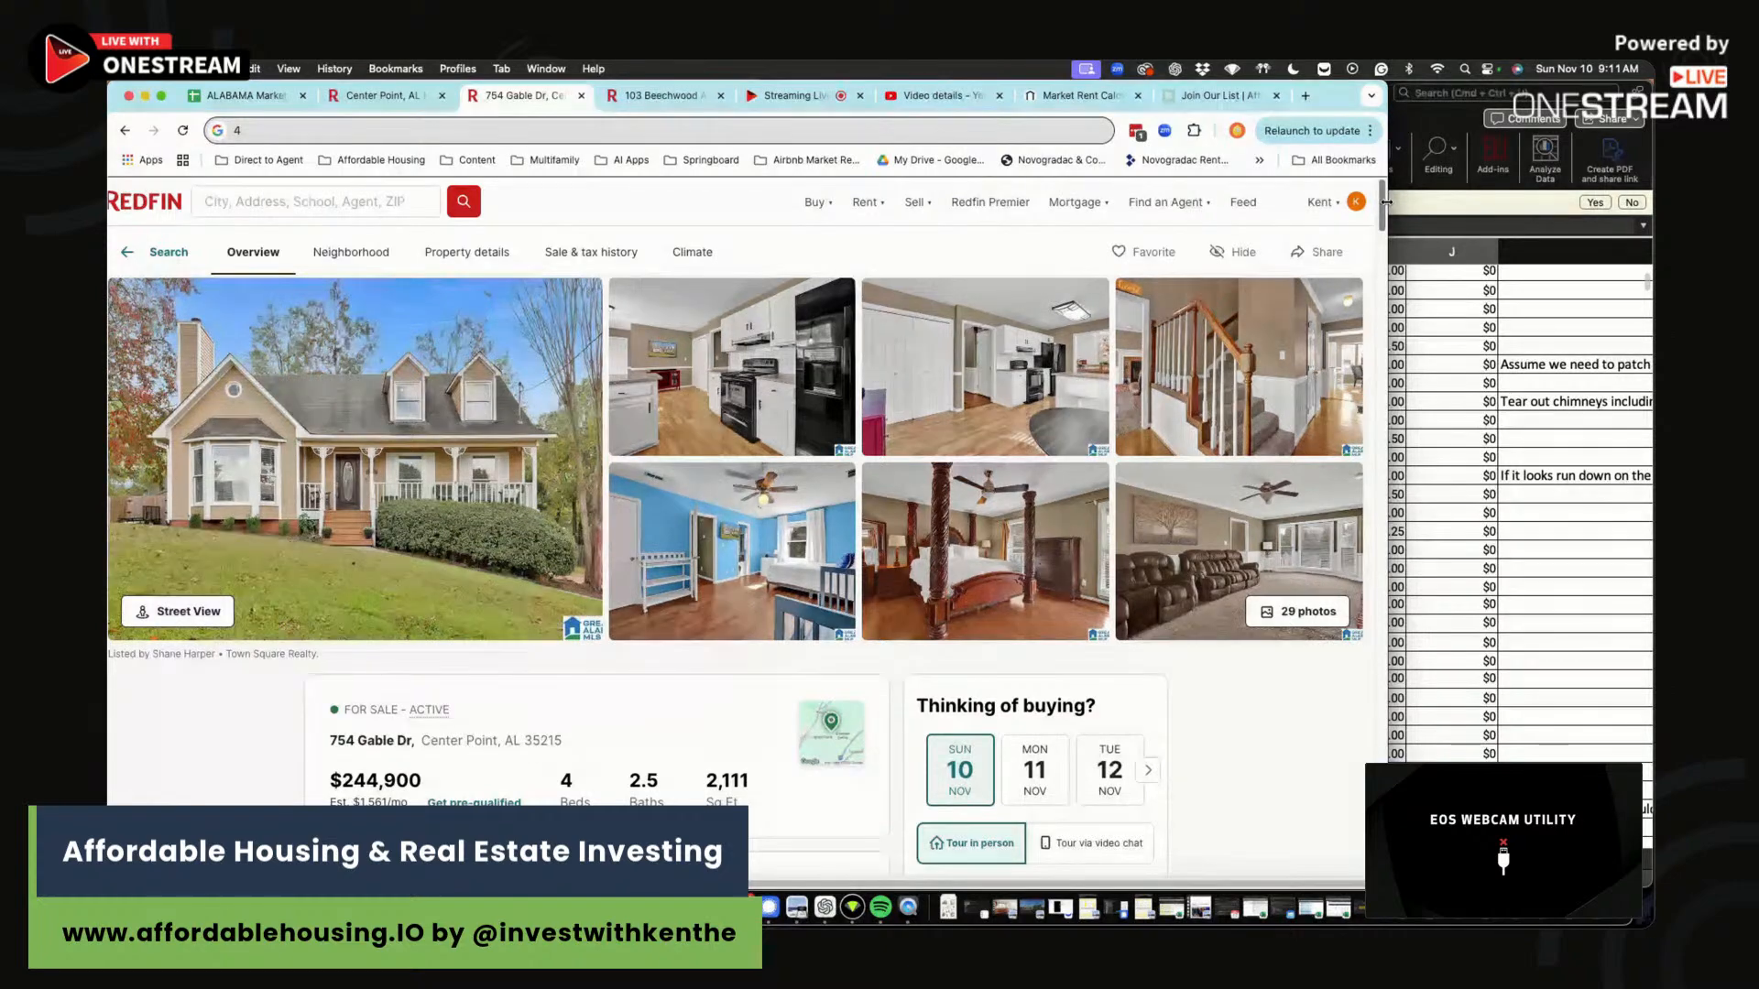
{"action": "scroll", "coordinate": [685, 399], "scroll_direction": "down", "scroll_amount": 3}
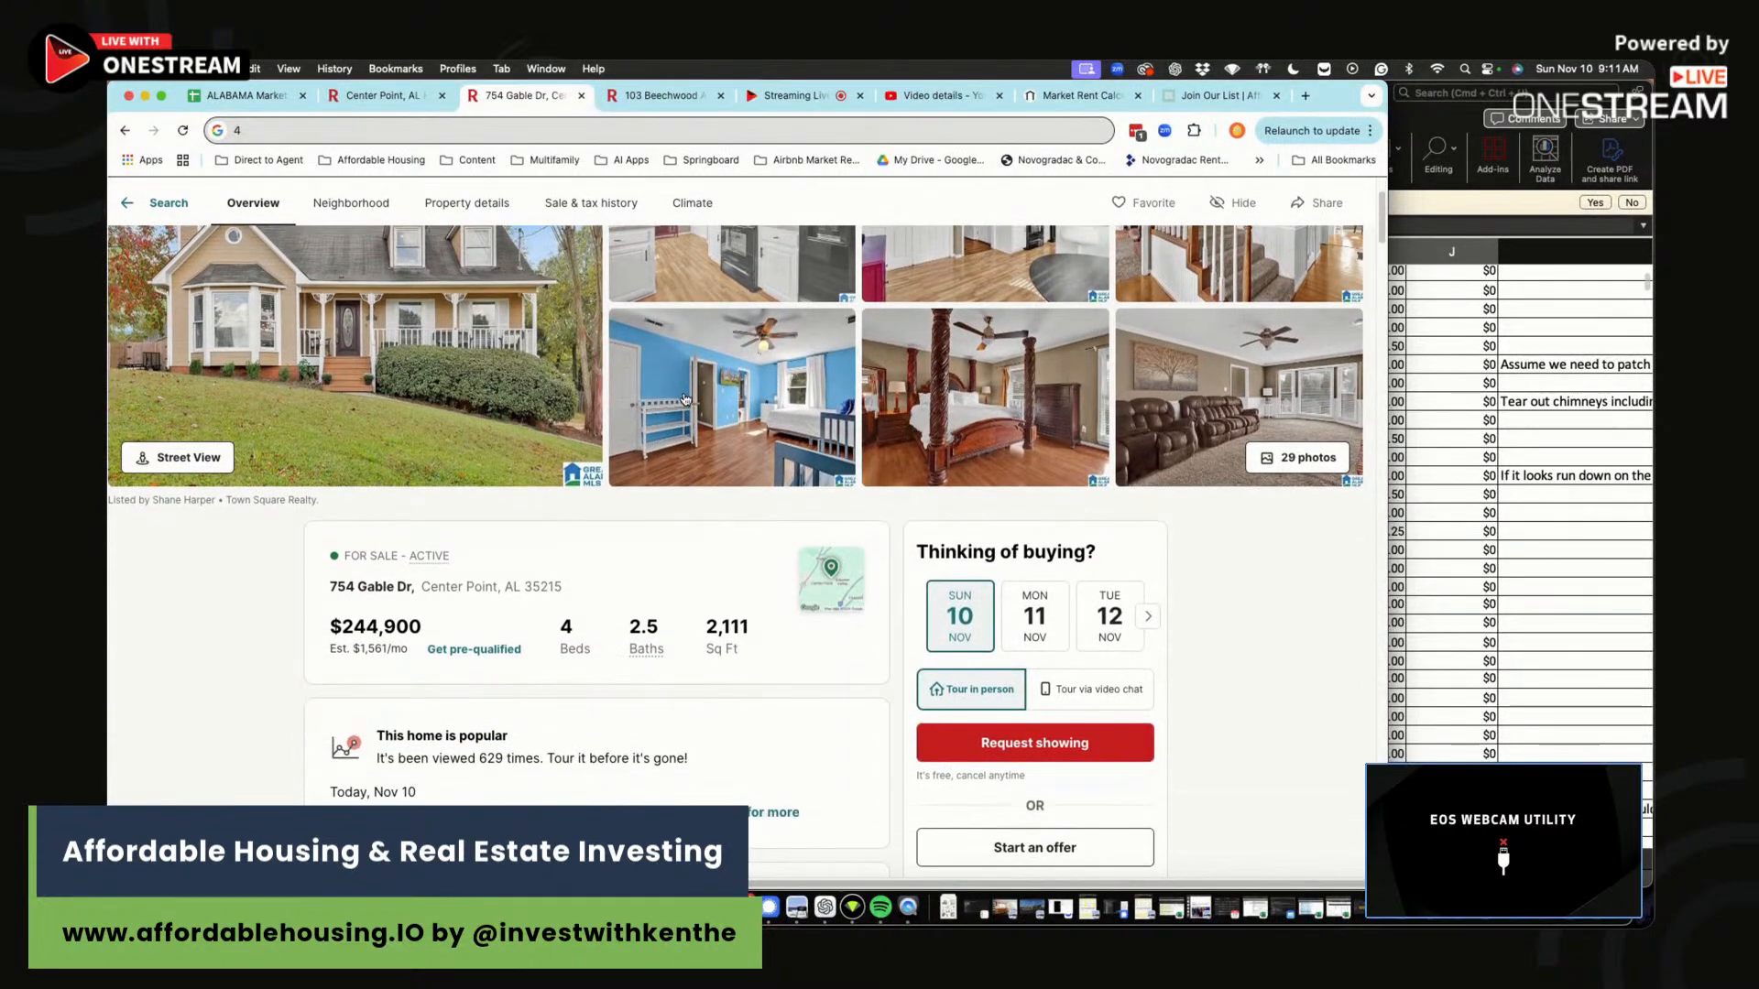
{"action": "scroll", "coordinate": [687, 399], "scroll_direction": "down", "scroll_amount": 3}
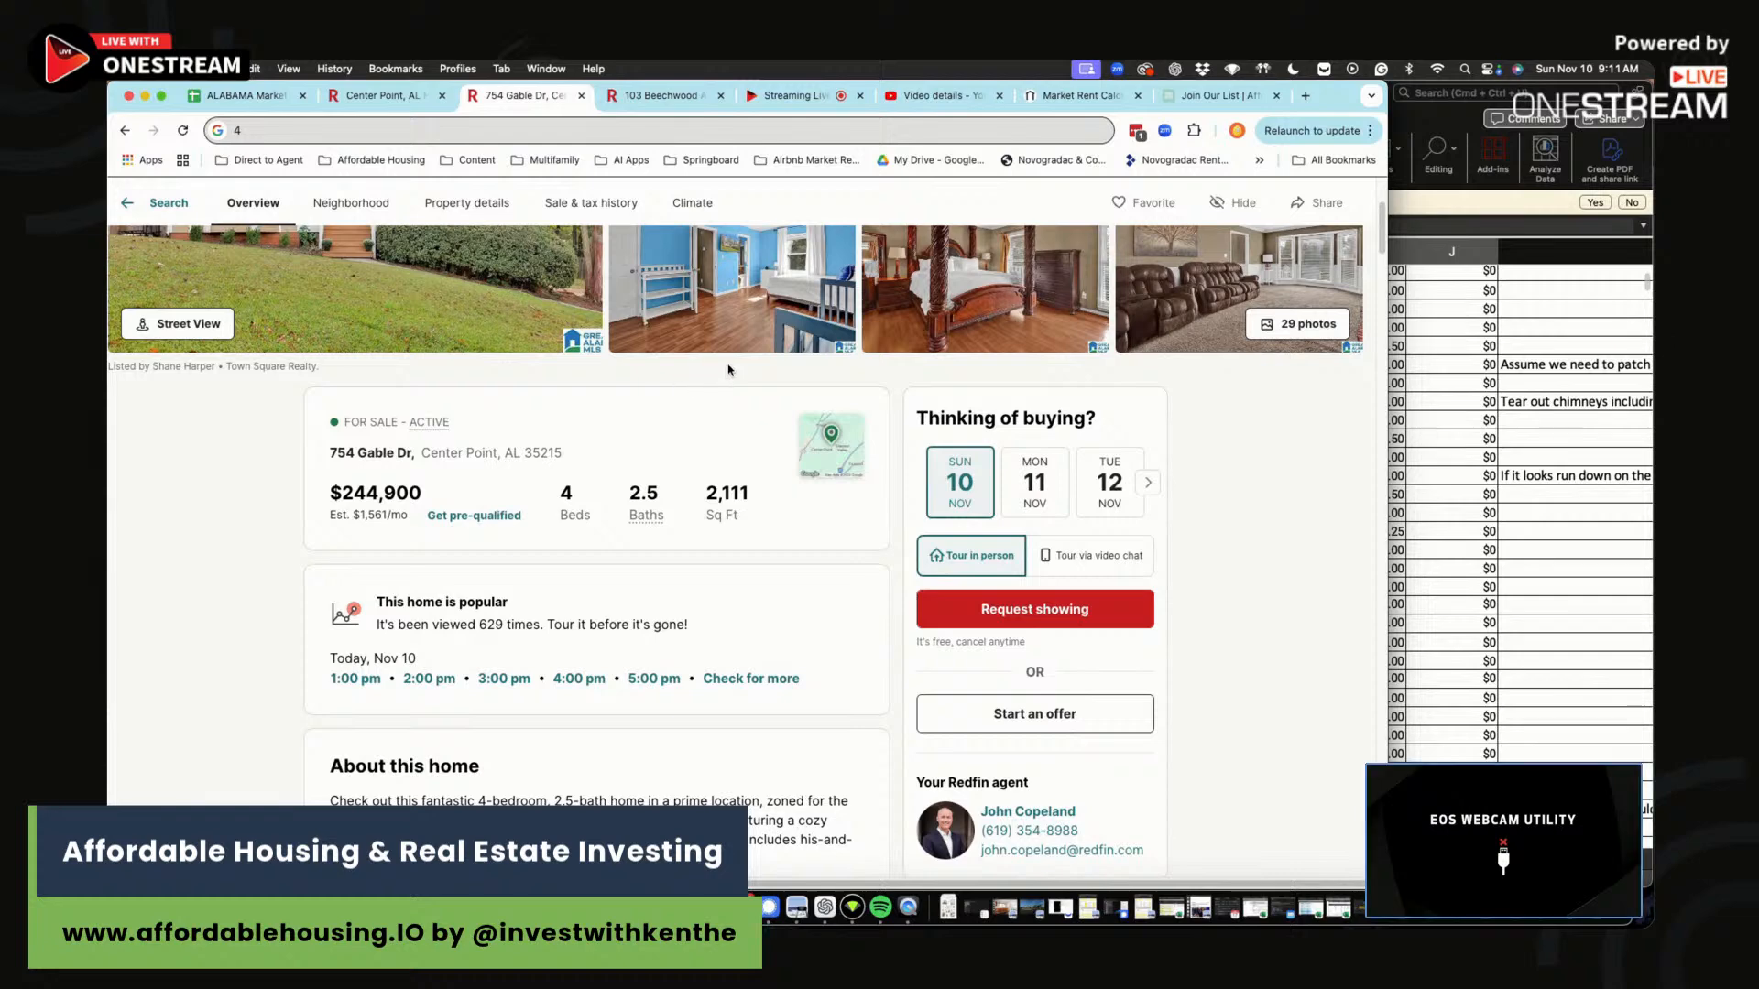
{"action": "scroll", "coordinate": [728, 369], "scroll_direction": "down", "scroll_amount": 15}
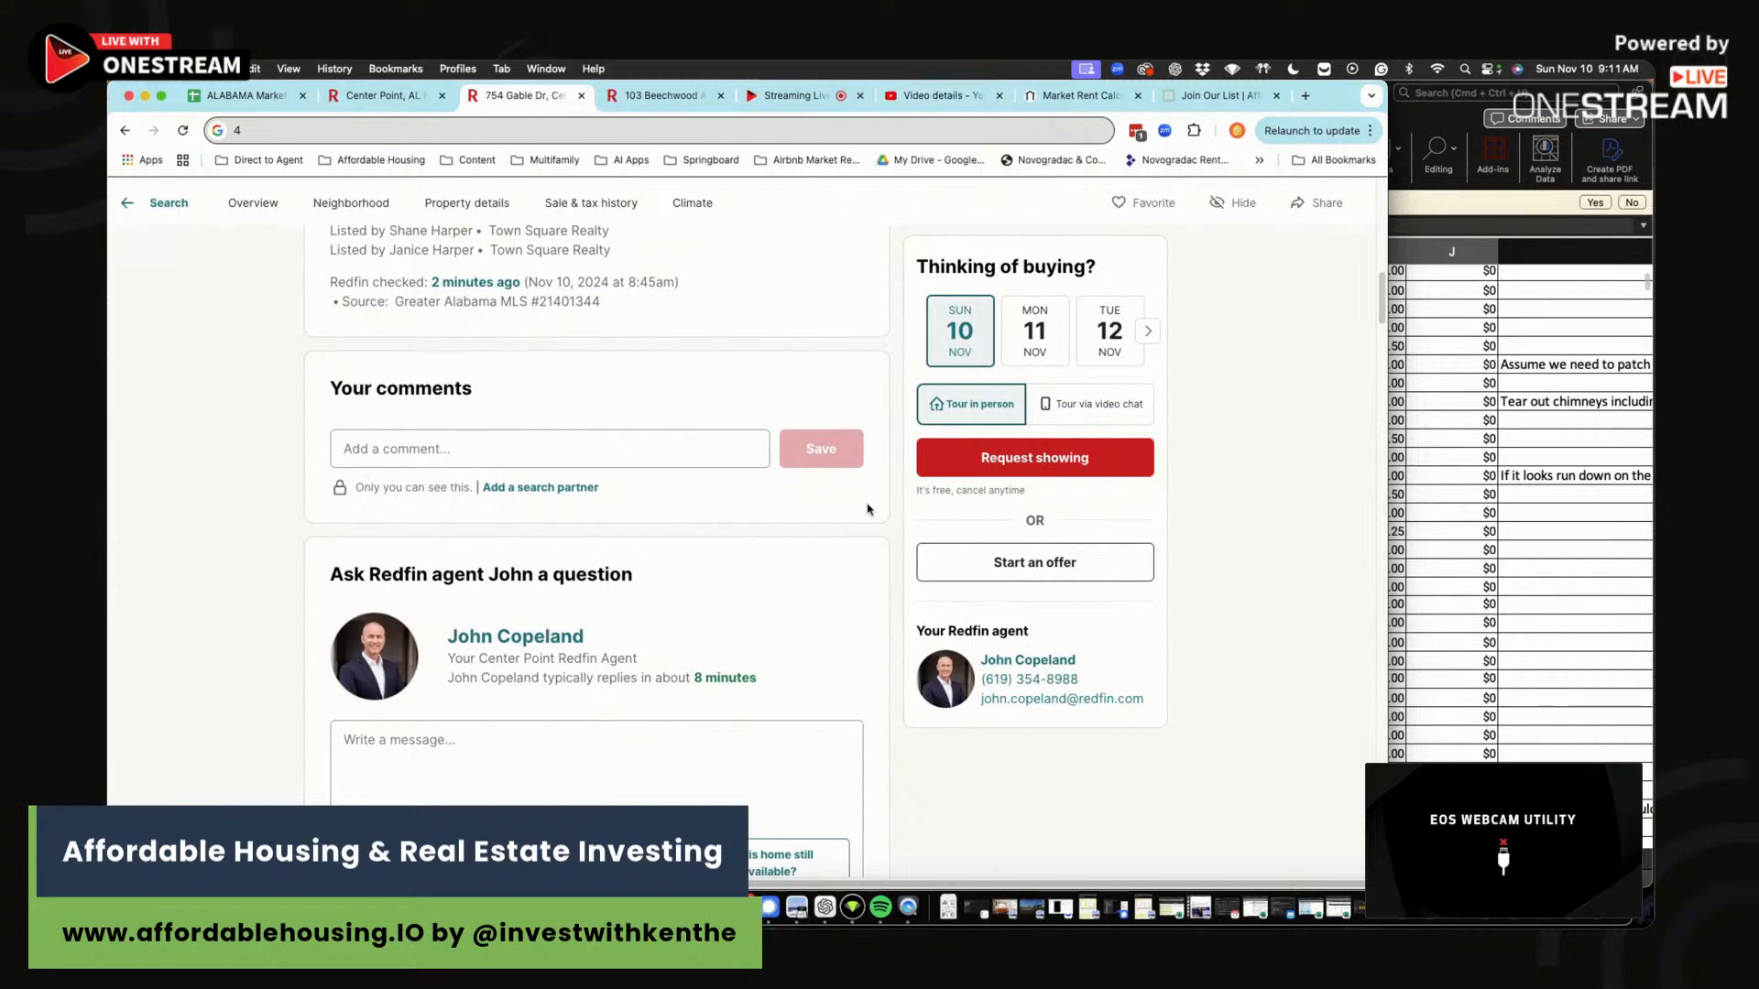
{"action": "scroll", "coordinate": [807, 519], "scroll_direction": "up", "scroll_amount": 15}
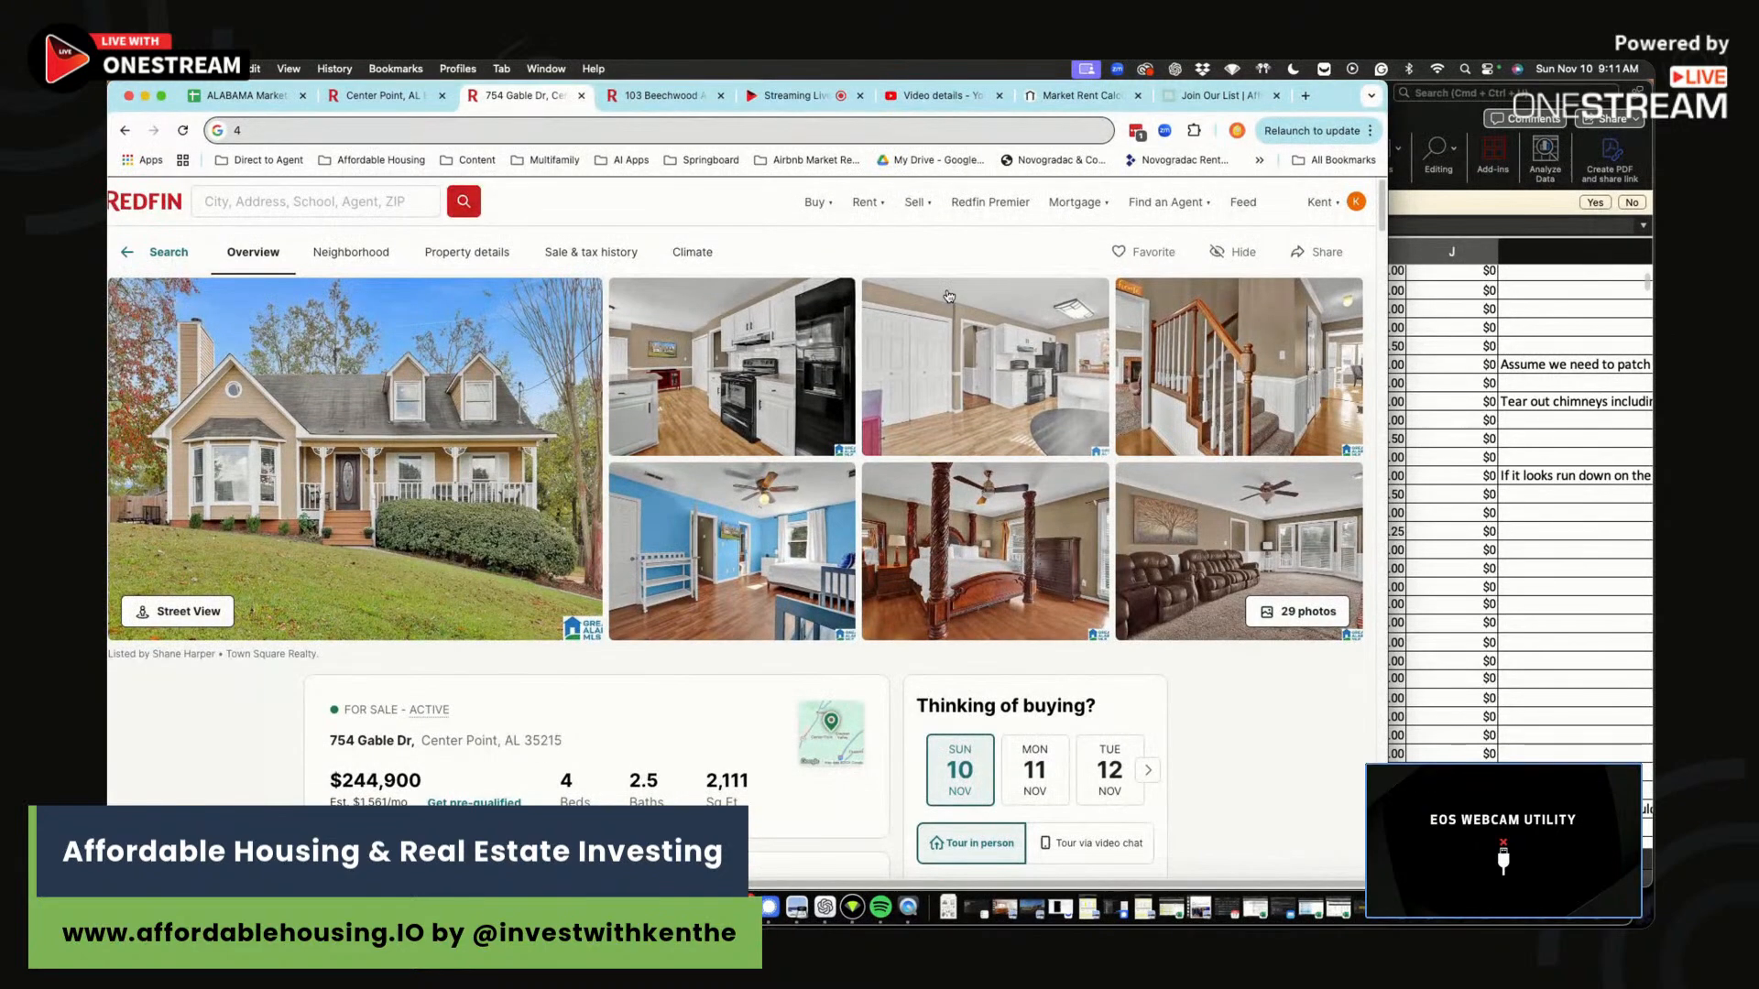
{"action": "scroll", "coordinate": [1383, 199], "scroll_direction": "down", "scroll_amount": 2}
{"action": "scroll", "coordinate": [1382, 193], "scroll_direction": "up", "scroll_amount": 2}
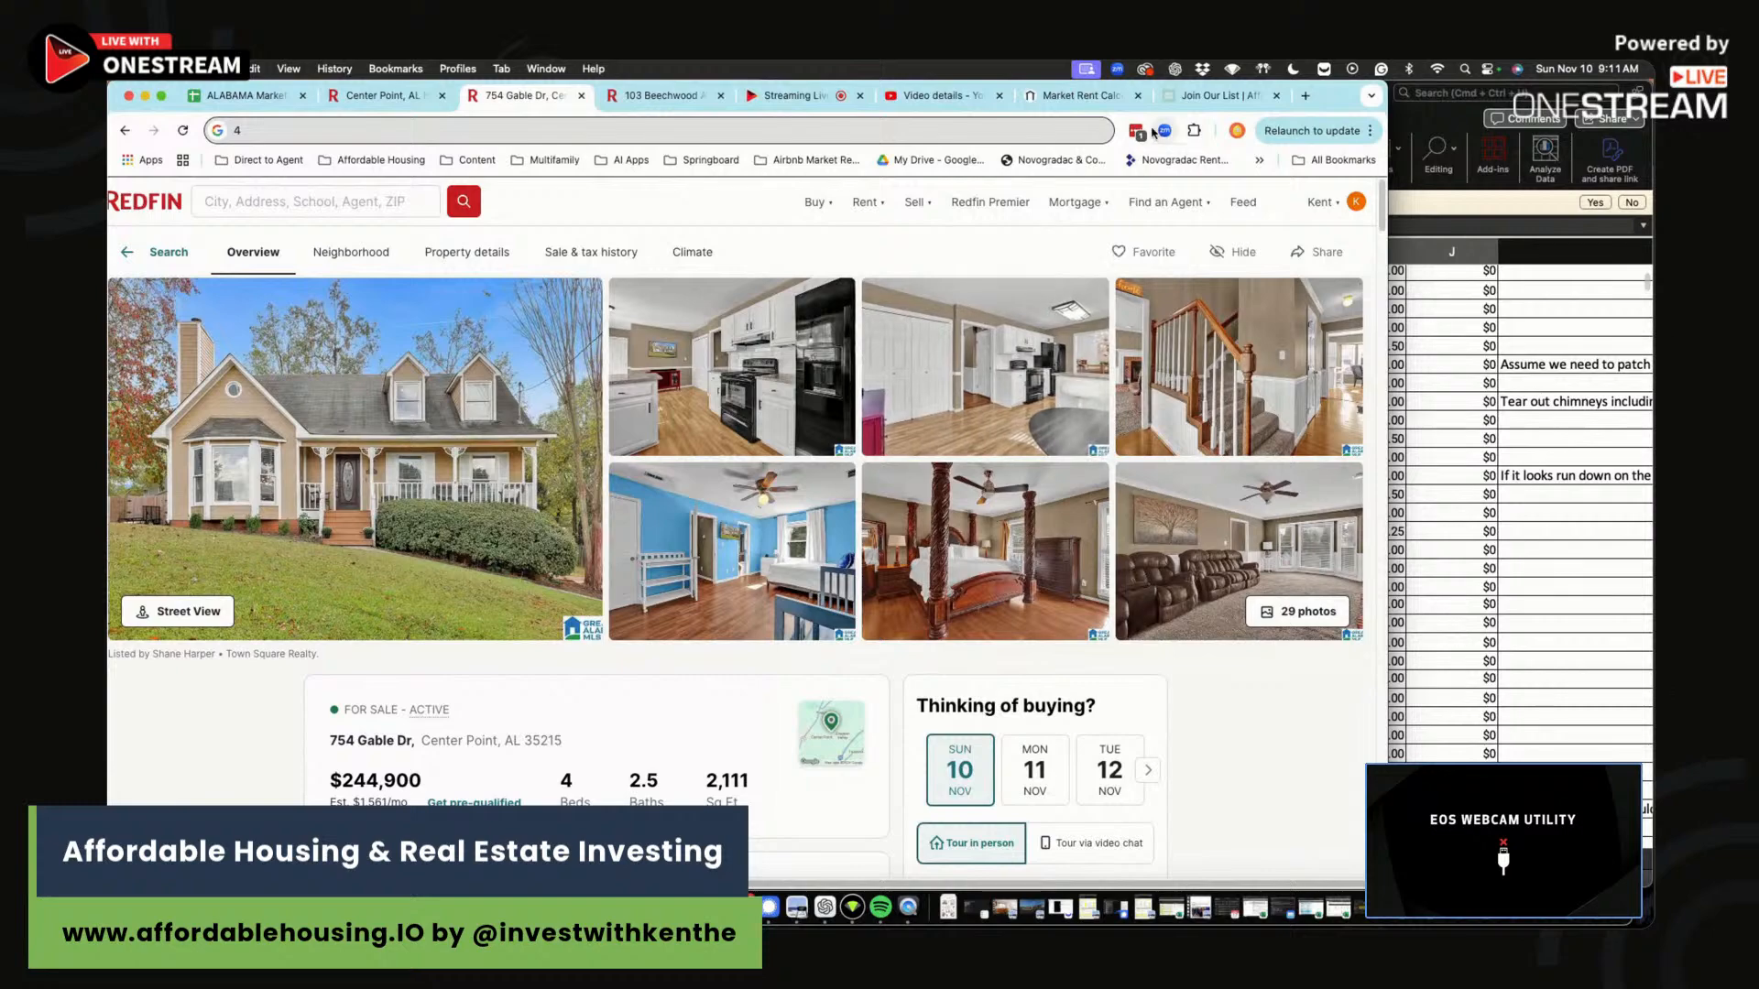
In the OneStream studio, choose End Stream to bring up the end-stream prompt.
{"action": "left_click", "coordinate": [790, 95]}
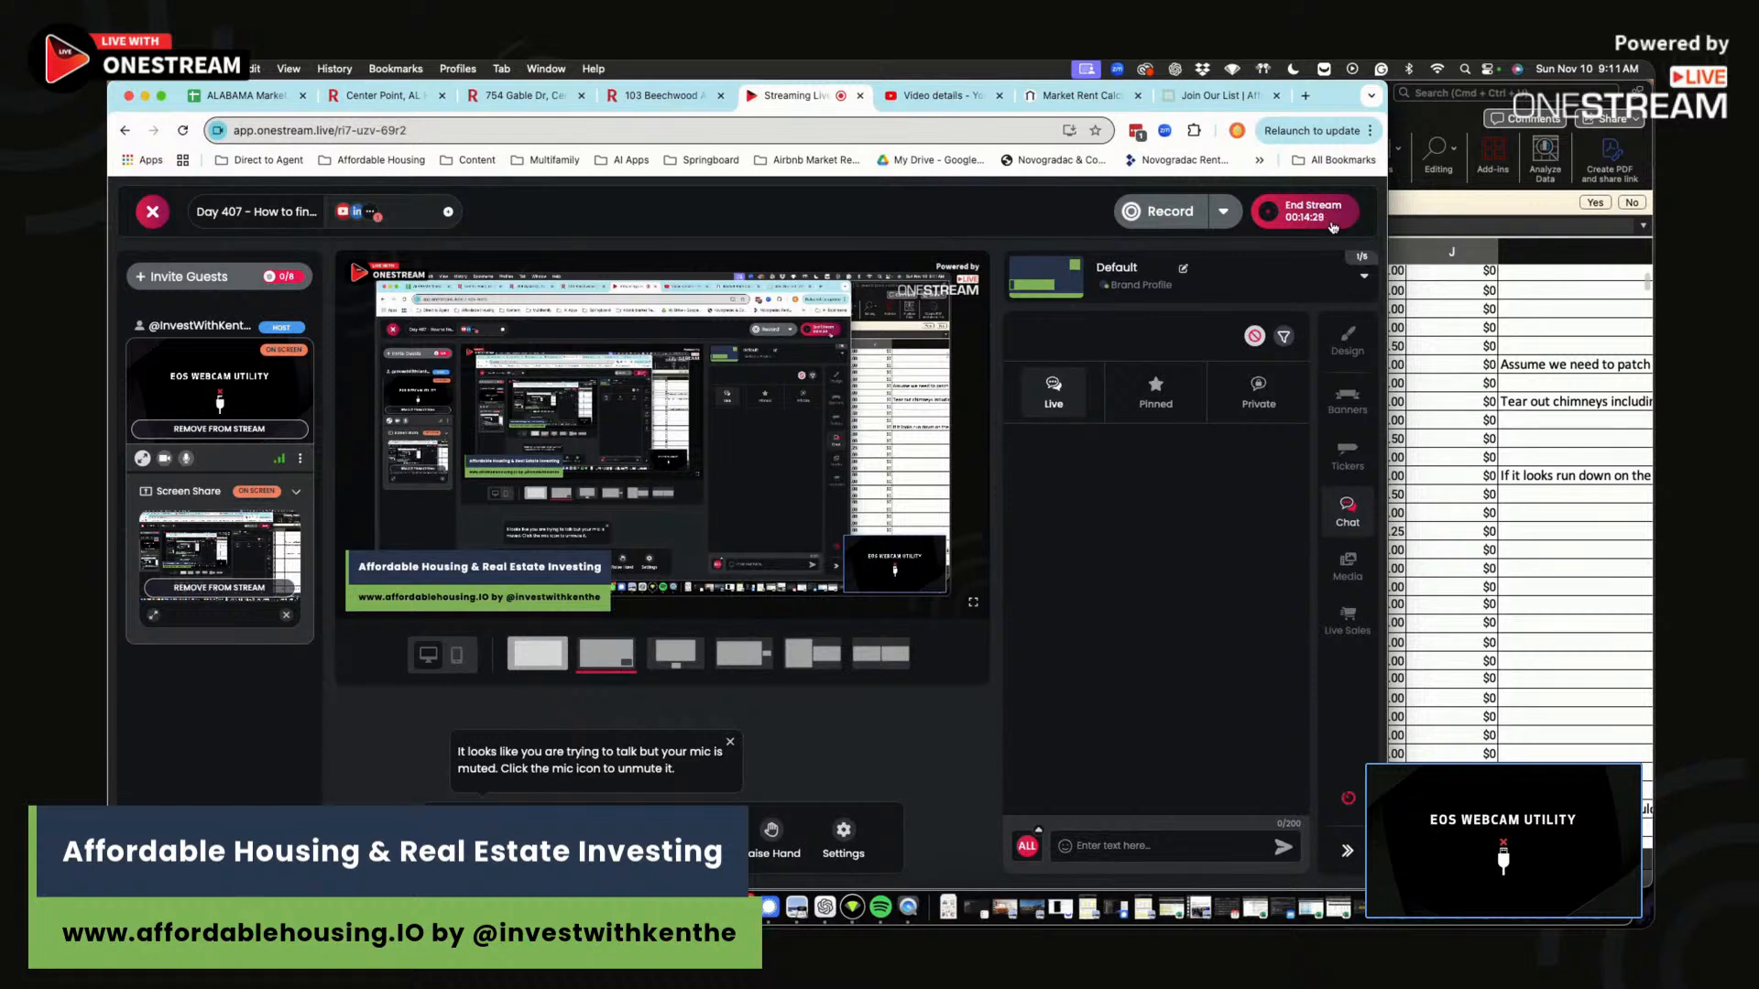
{"action": "left_click", "coordinate": [1333, 225]}
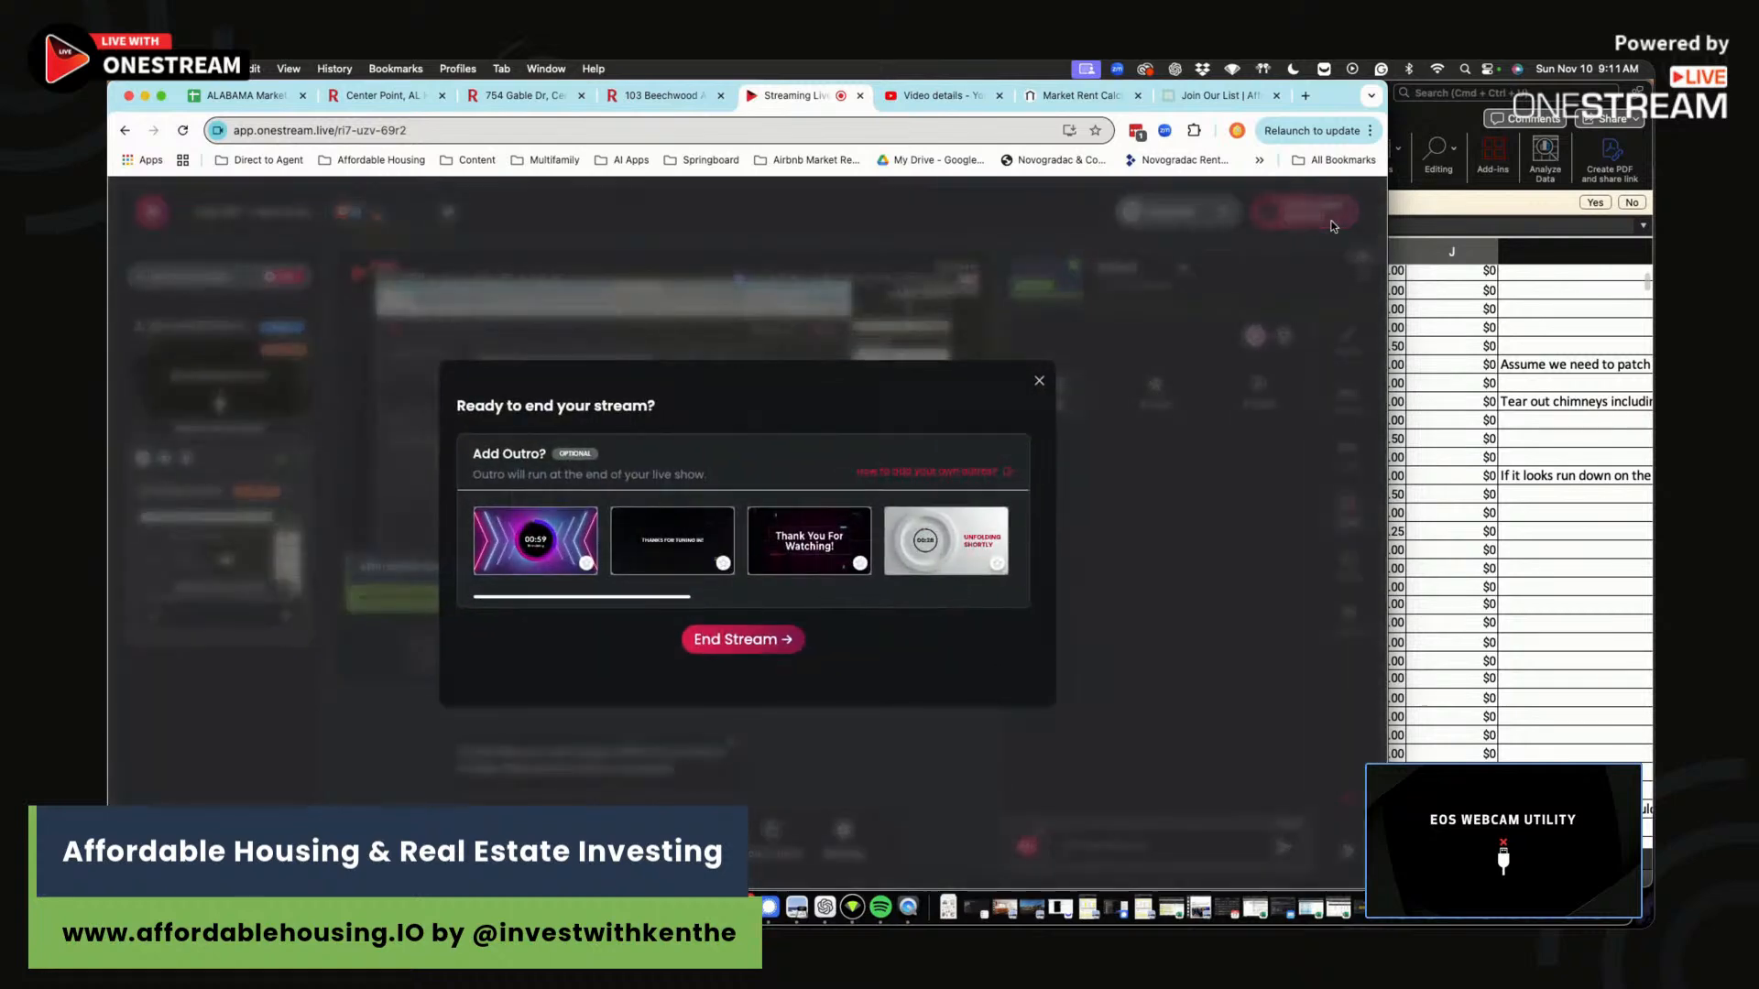